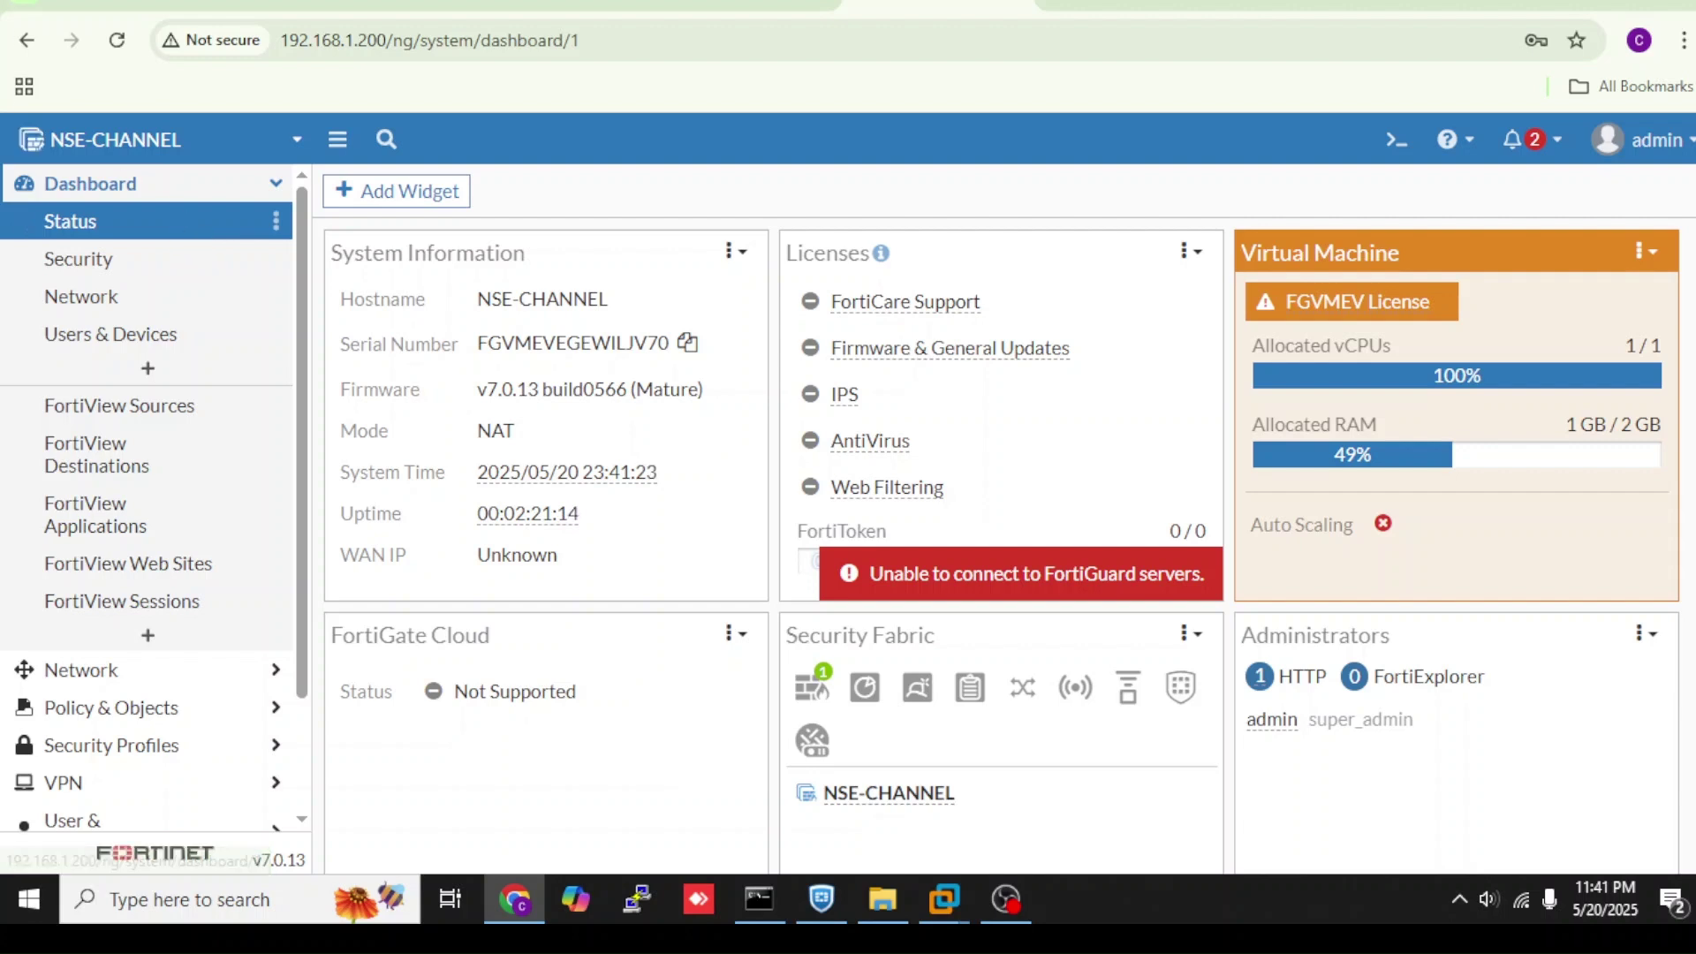
- Review the FortiOS 7.6.0 and 7.6.3 release notes on SSL VPN removal and Agentless VPN, plus the IPsec remote access topology
left_click(109, 3)
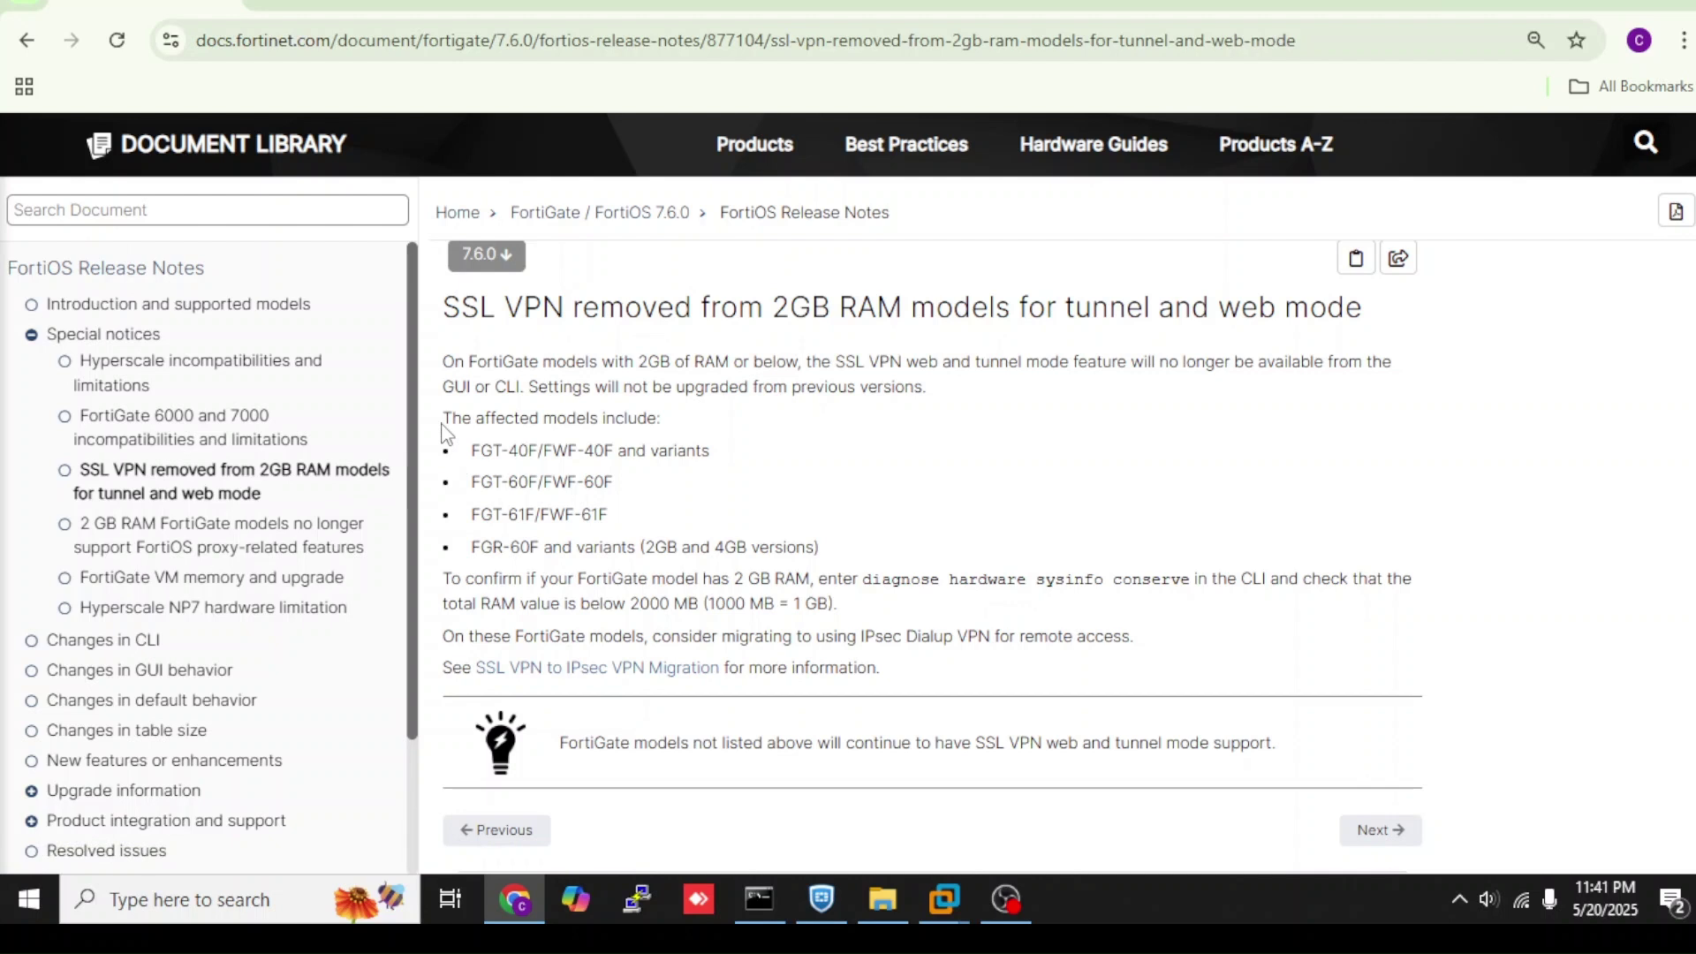
left_click_drag(443, 418, 626, 535)
left_click(733, 514)
left_click(380, 5)
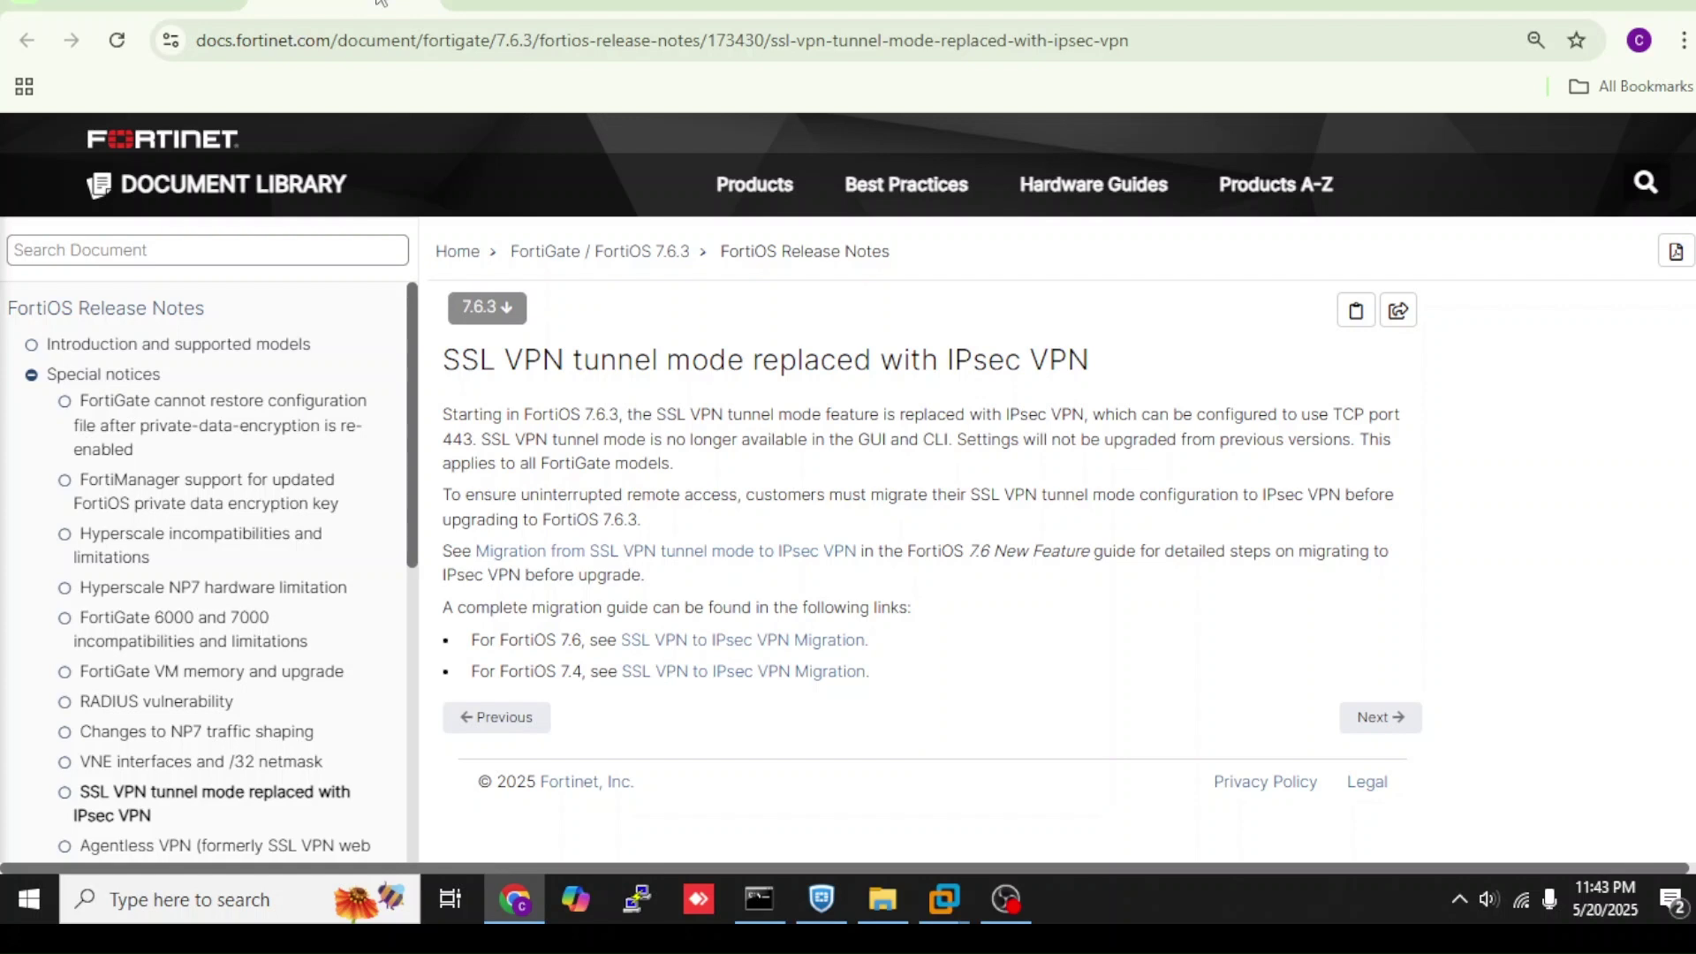
left_click(516, 2)
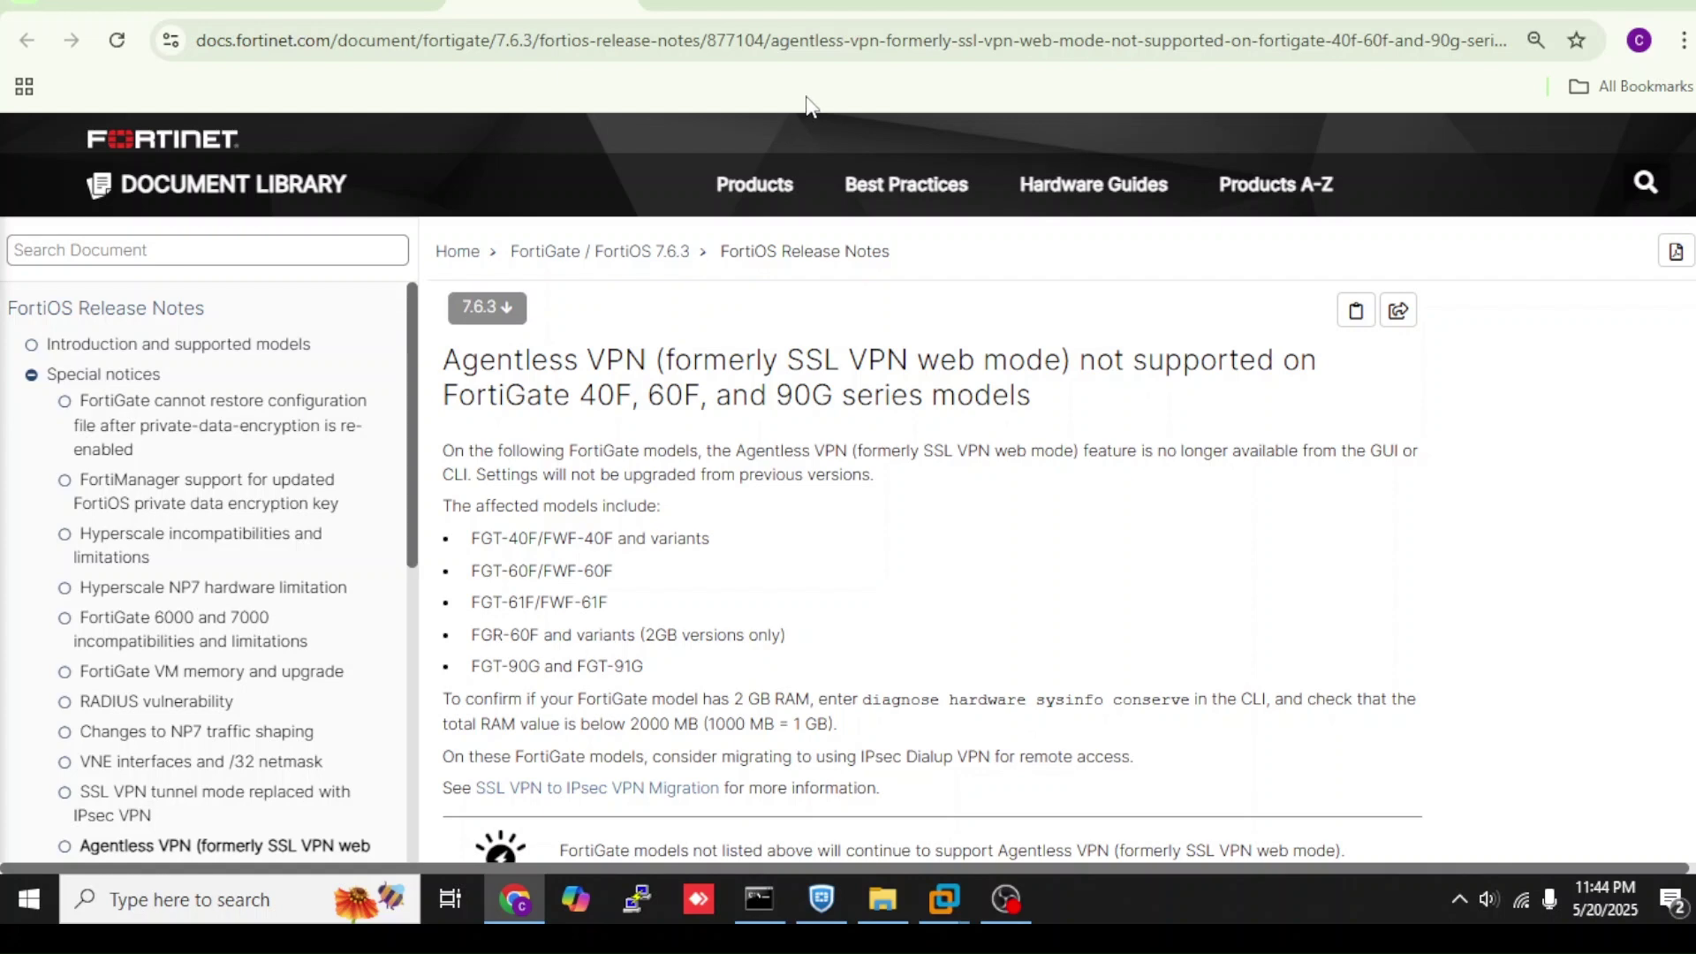
left_click(1150, 3)
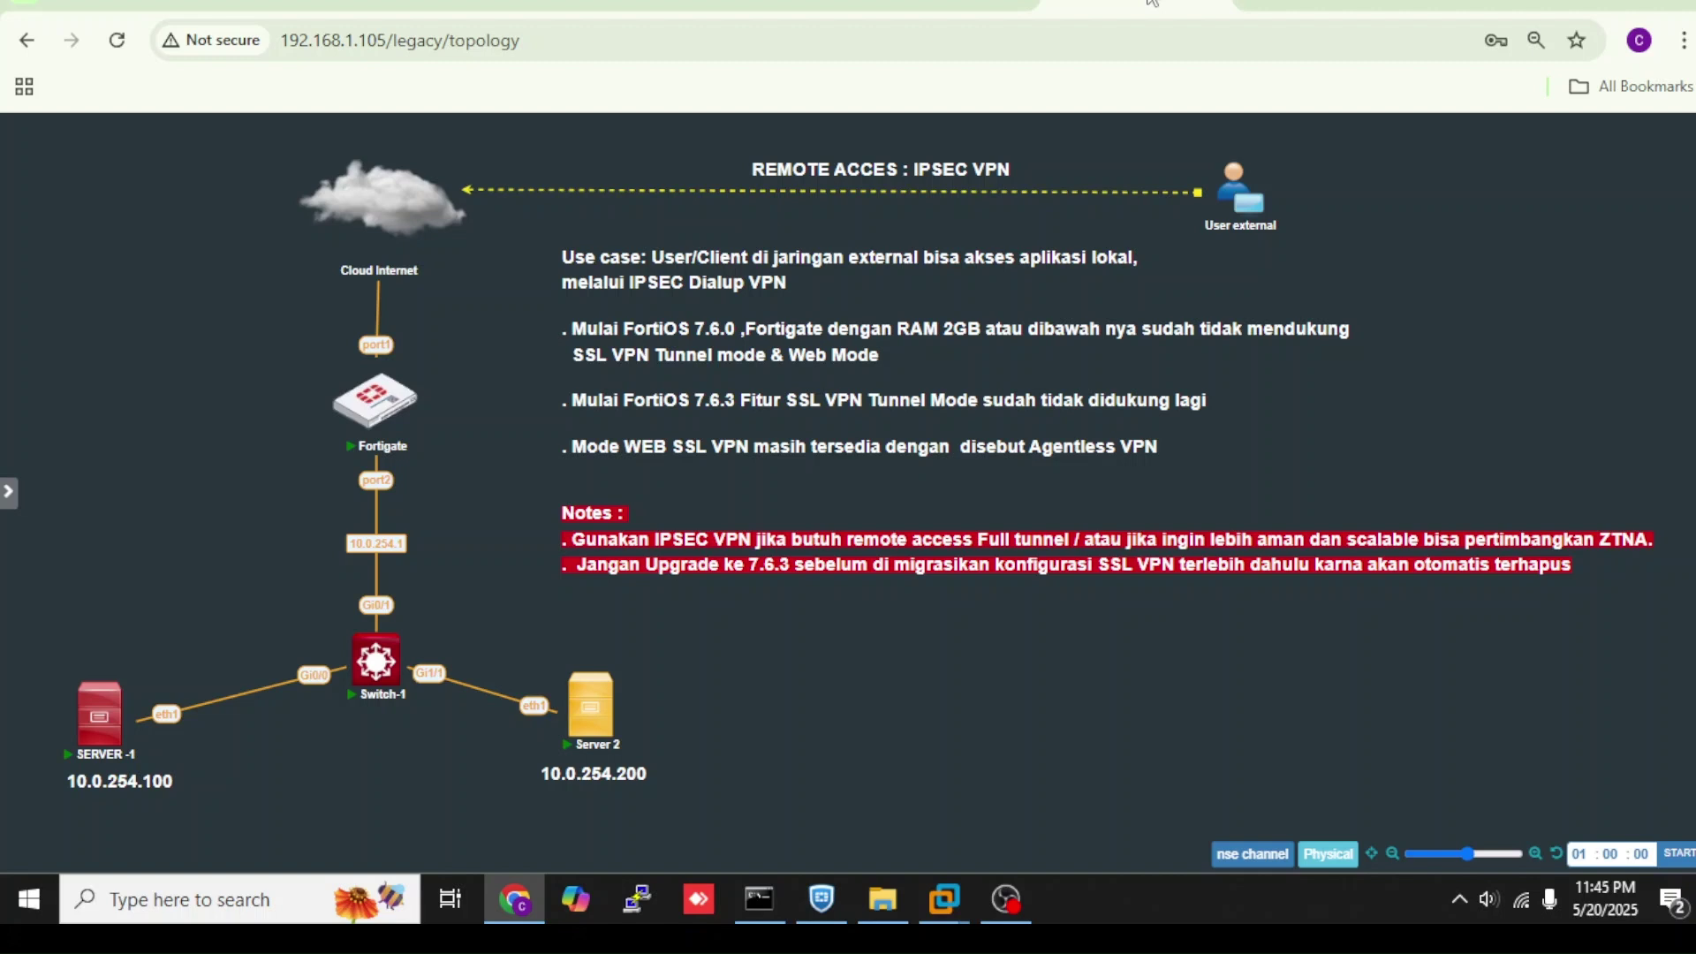
- Inspect the SSL-VPN settings and the SSL-VPN portals on the FortiGate
left_click(936, 4)
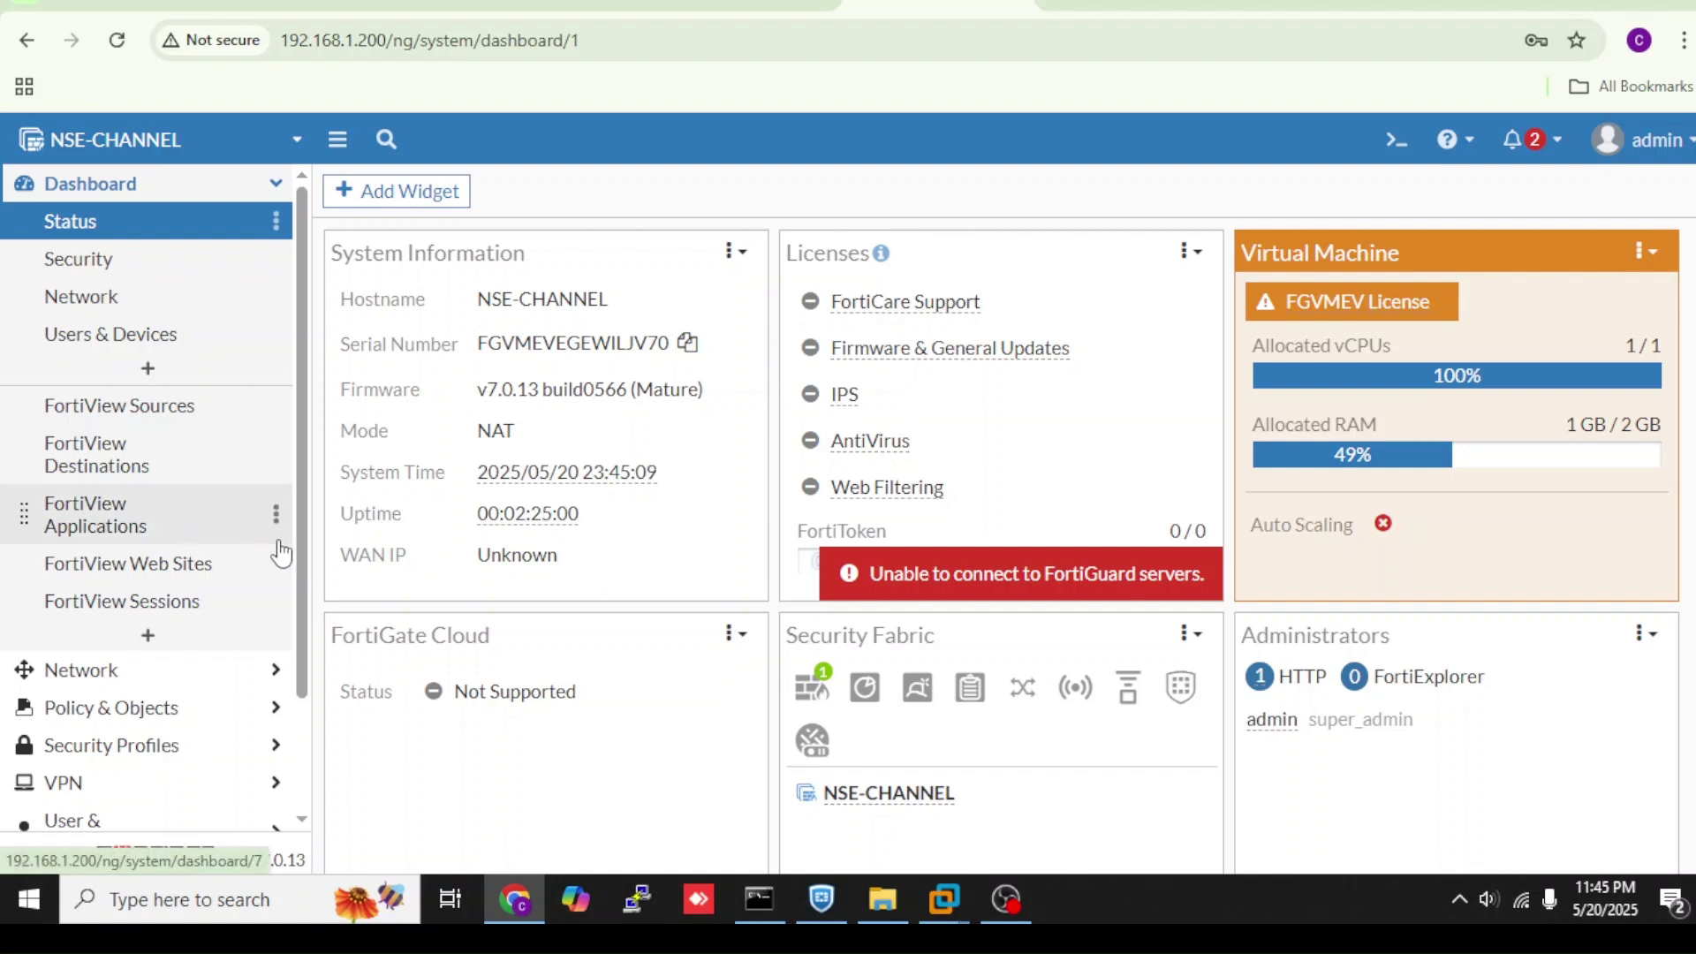
left_click_drag(299, 572, 301, 772)
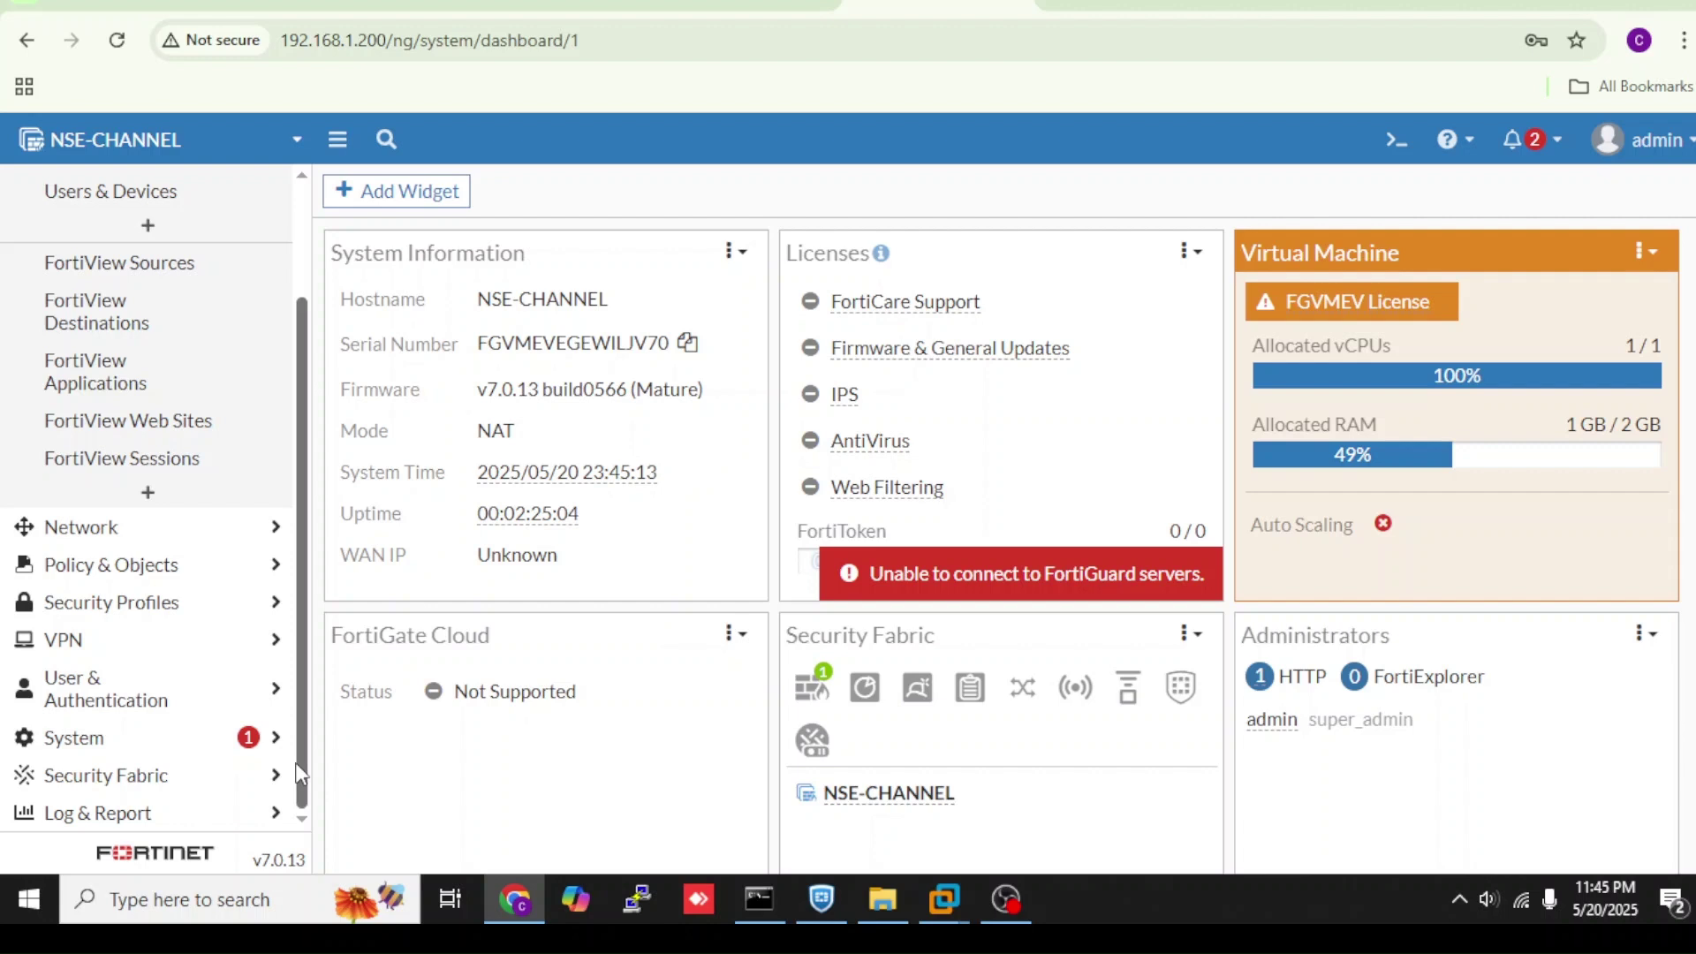
left_click(209, 649)
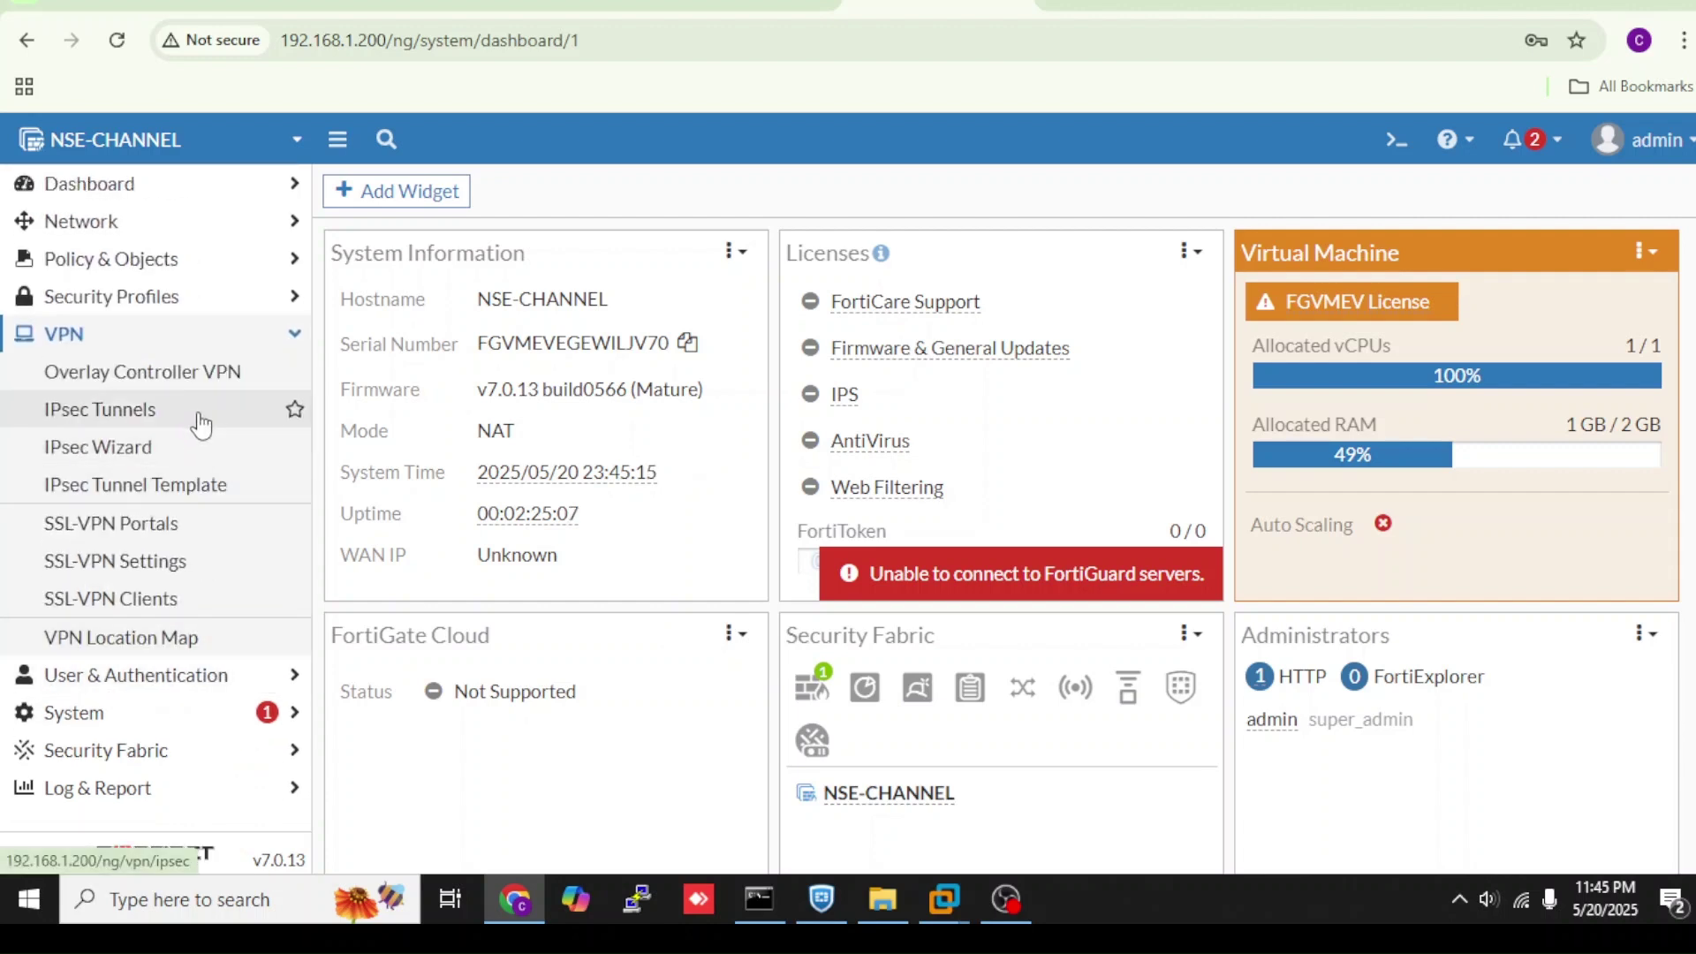
left_click(183, 574)
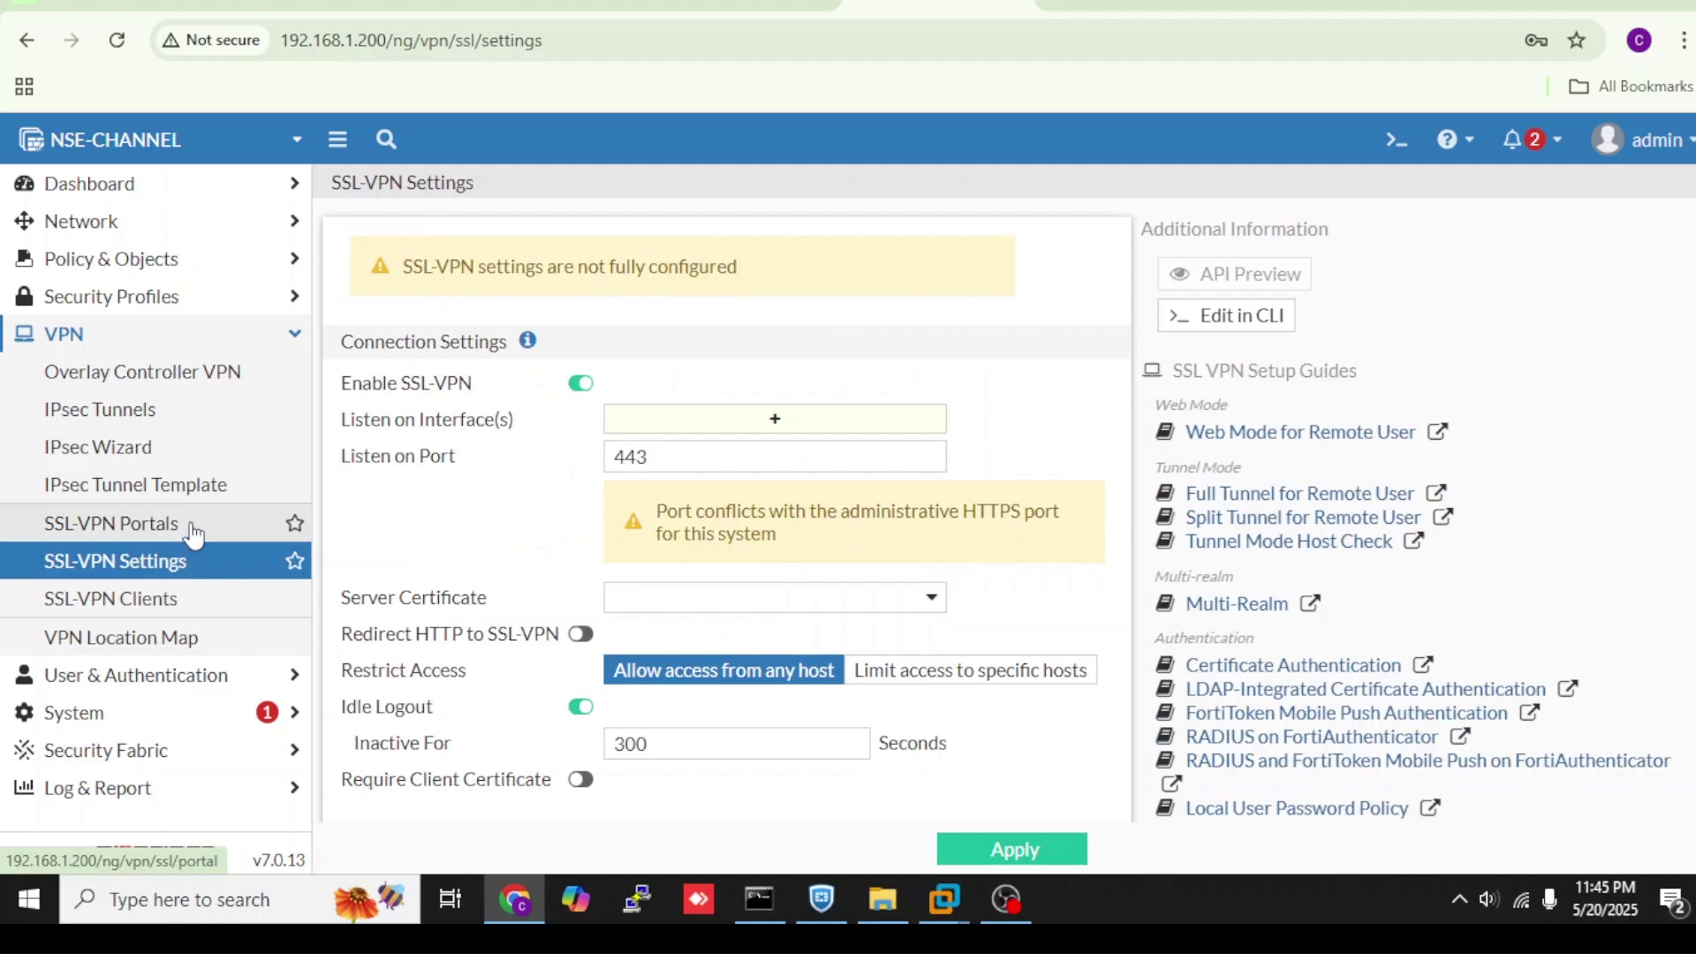
left_click(193, 533)
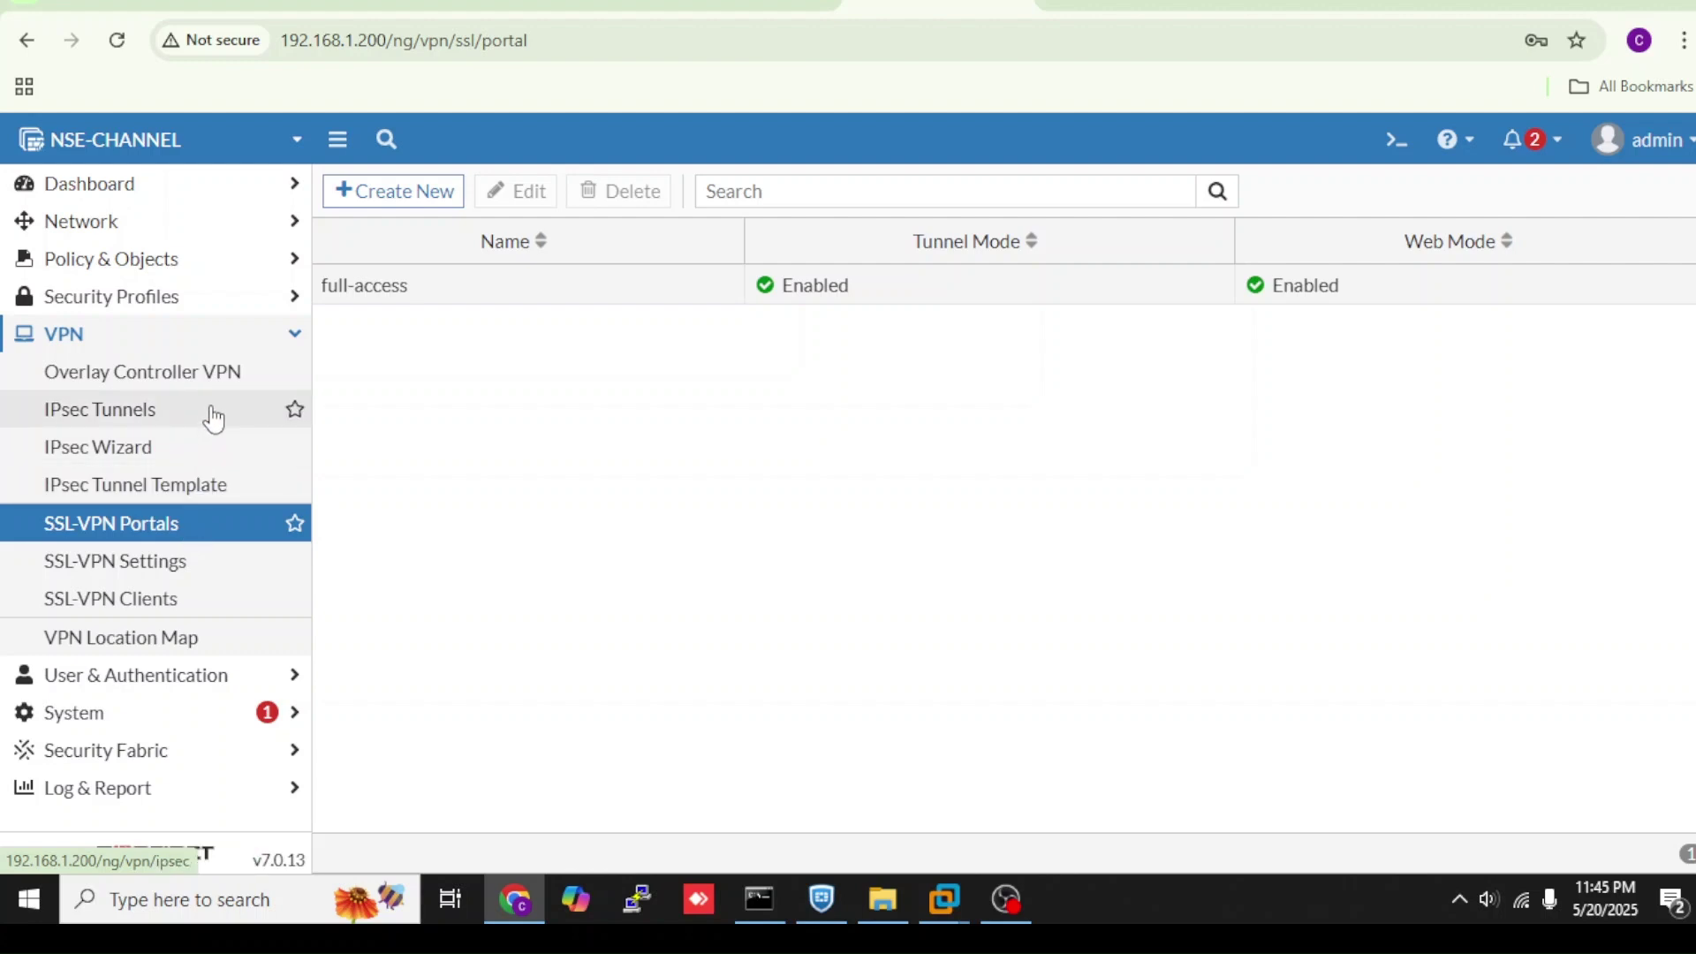
- Create an enabled local user named nsechannel, entering the account password and leaving the user group unassigned
left_click(190, 682)
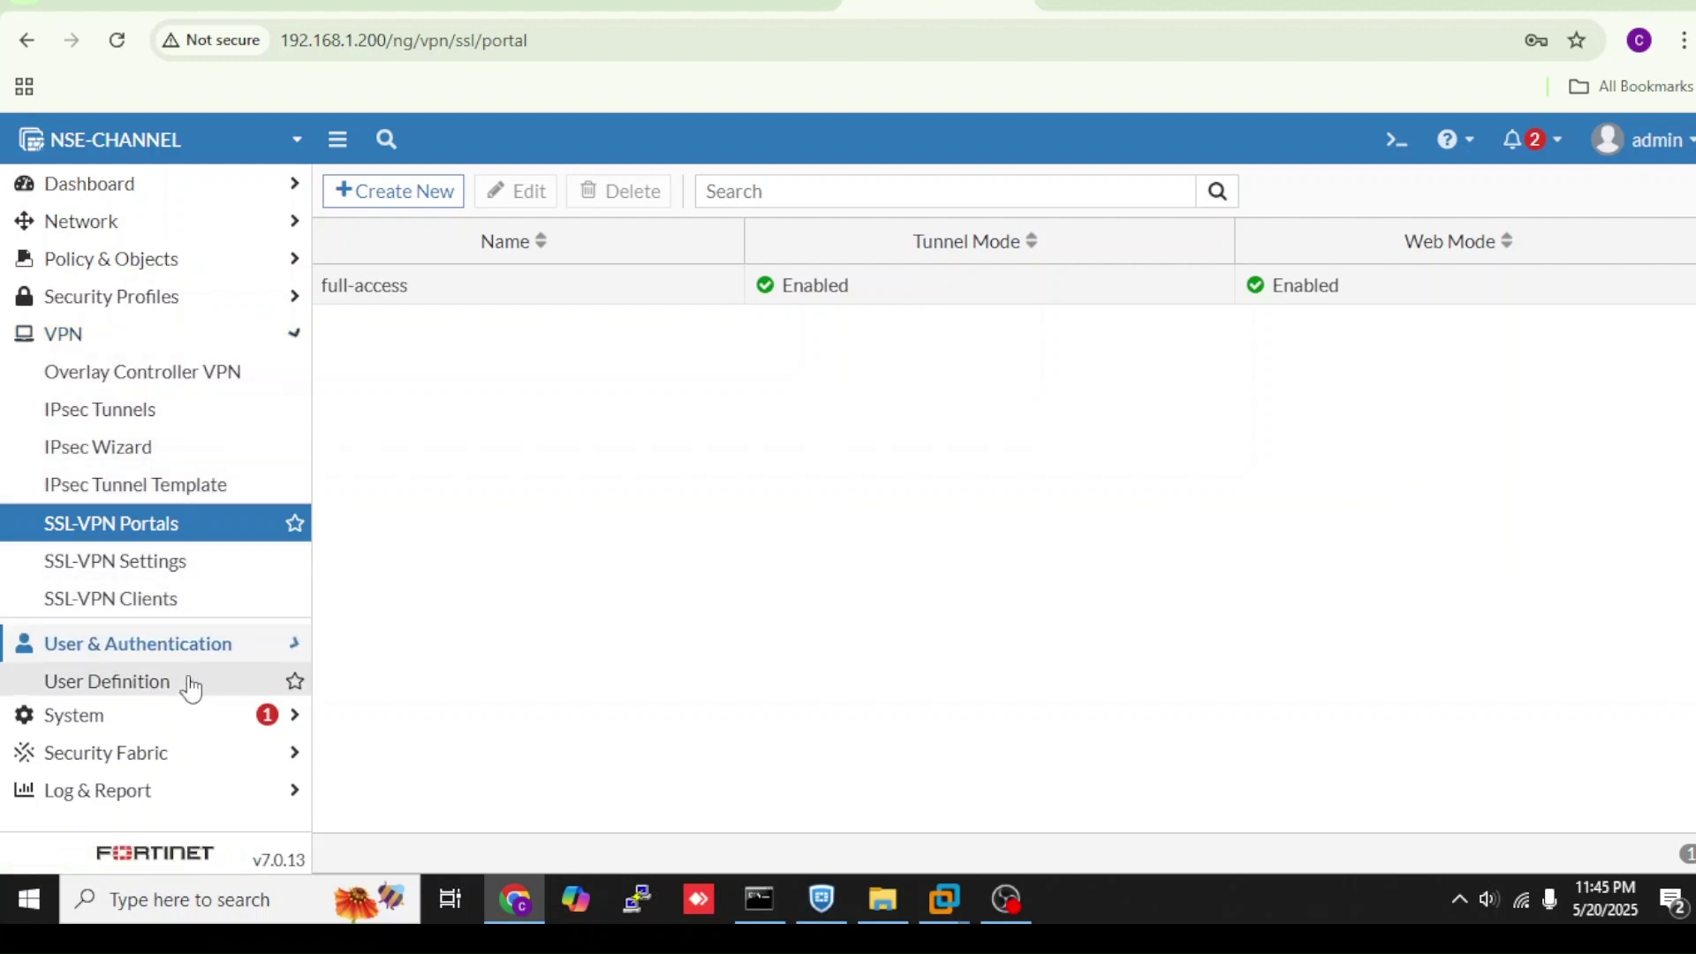
left_click(168, 424)
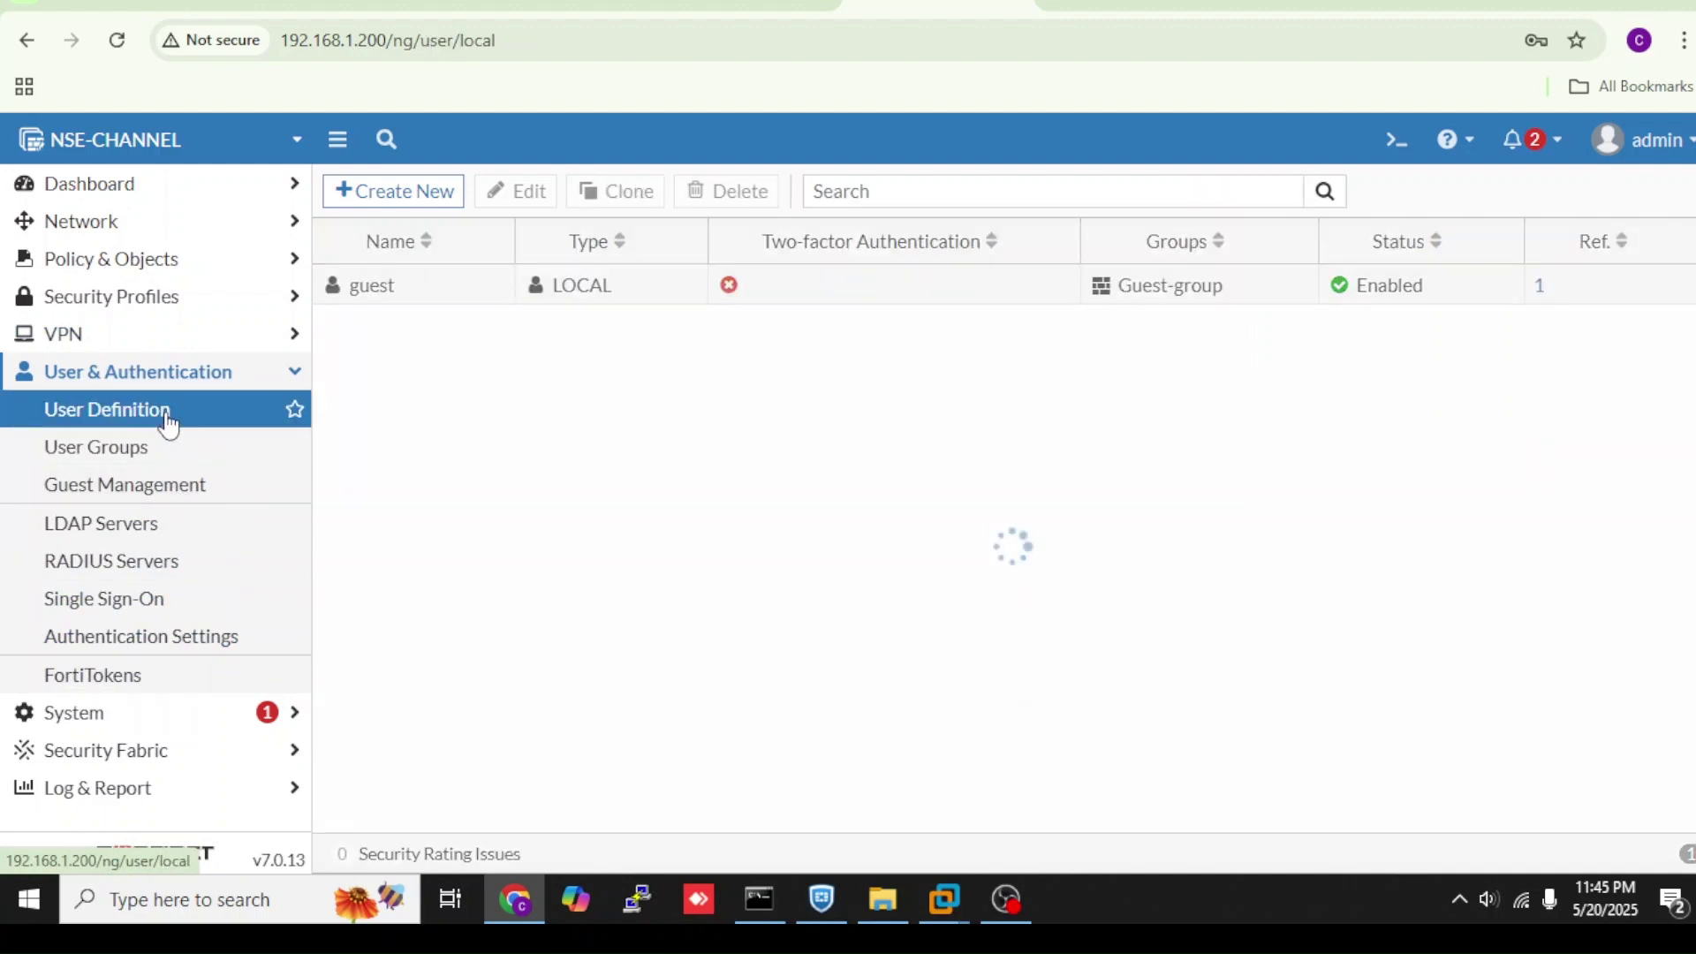
left_click(442, 198)
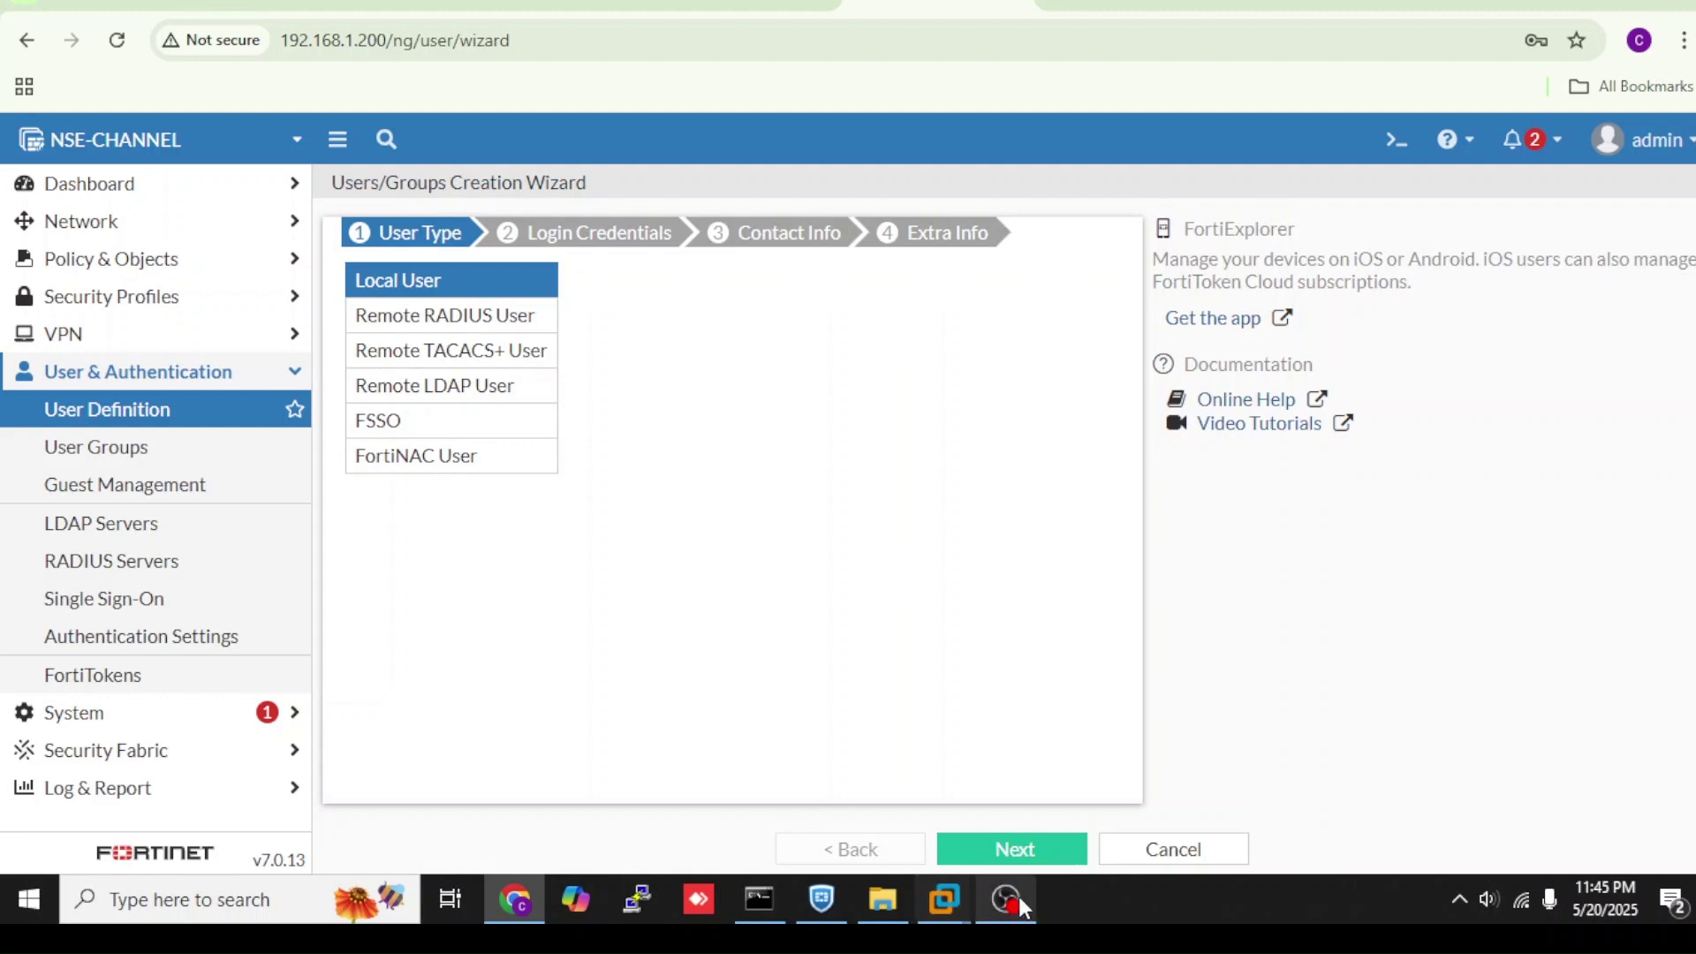
left_click(1051, 849)
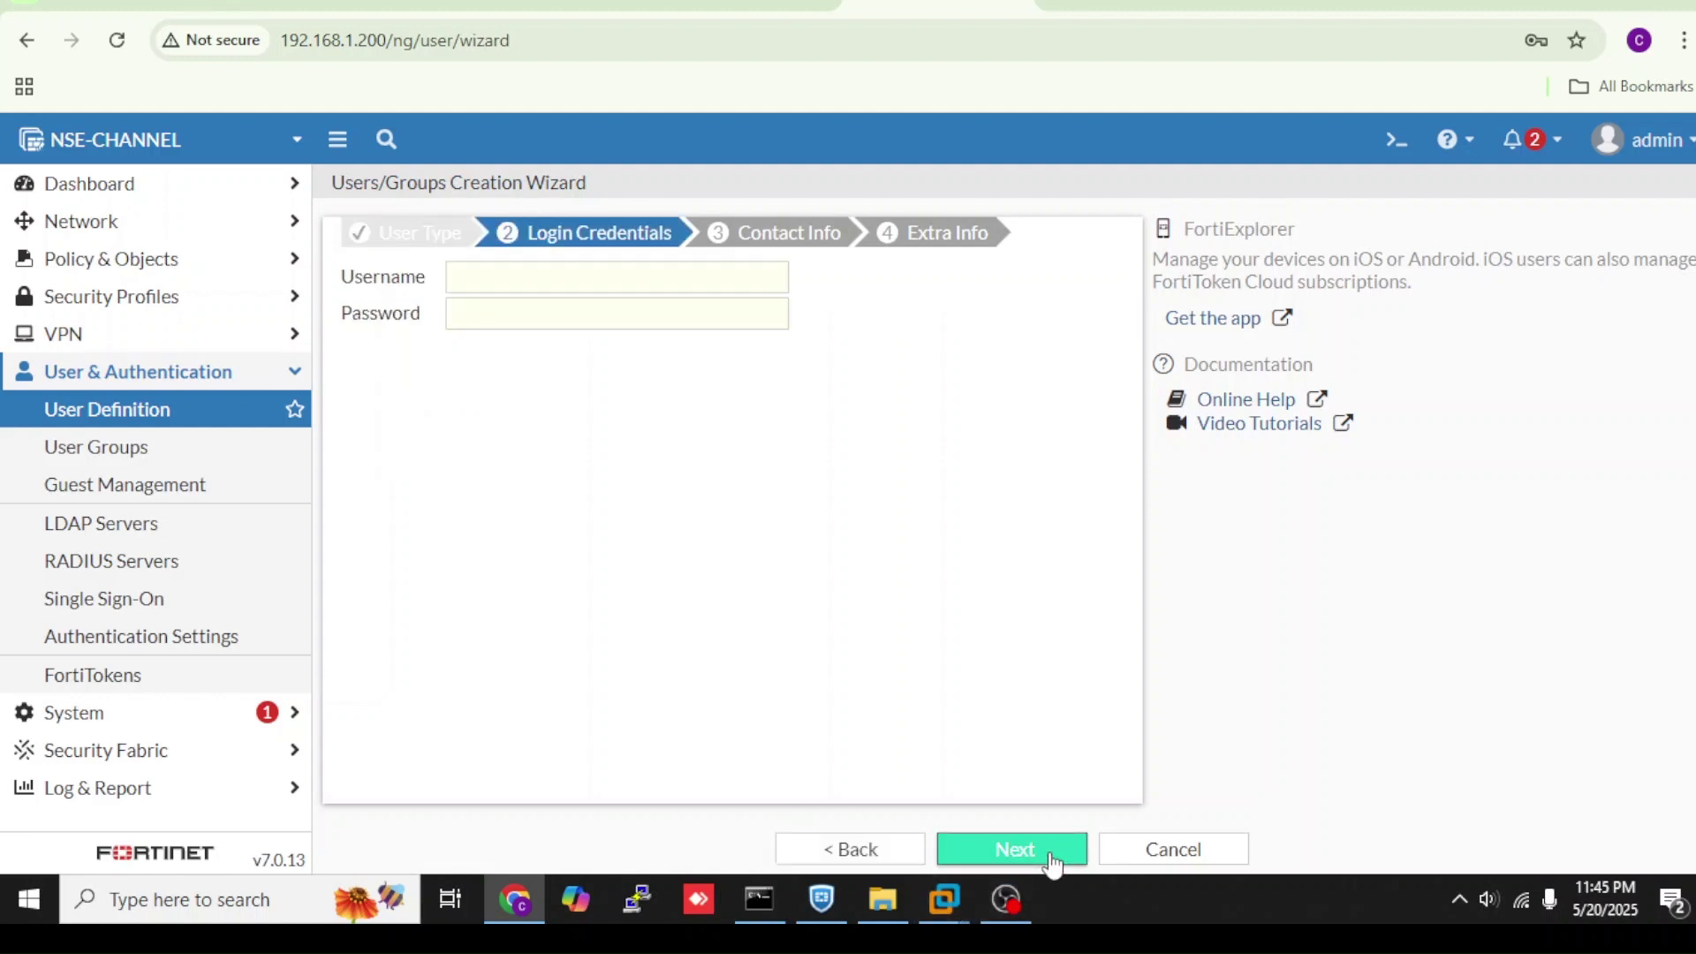
left_click(631, 275)
type("nse")
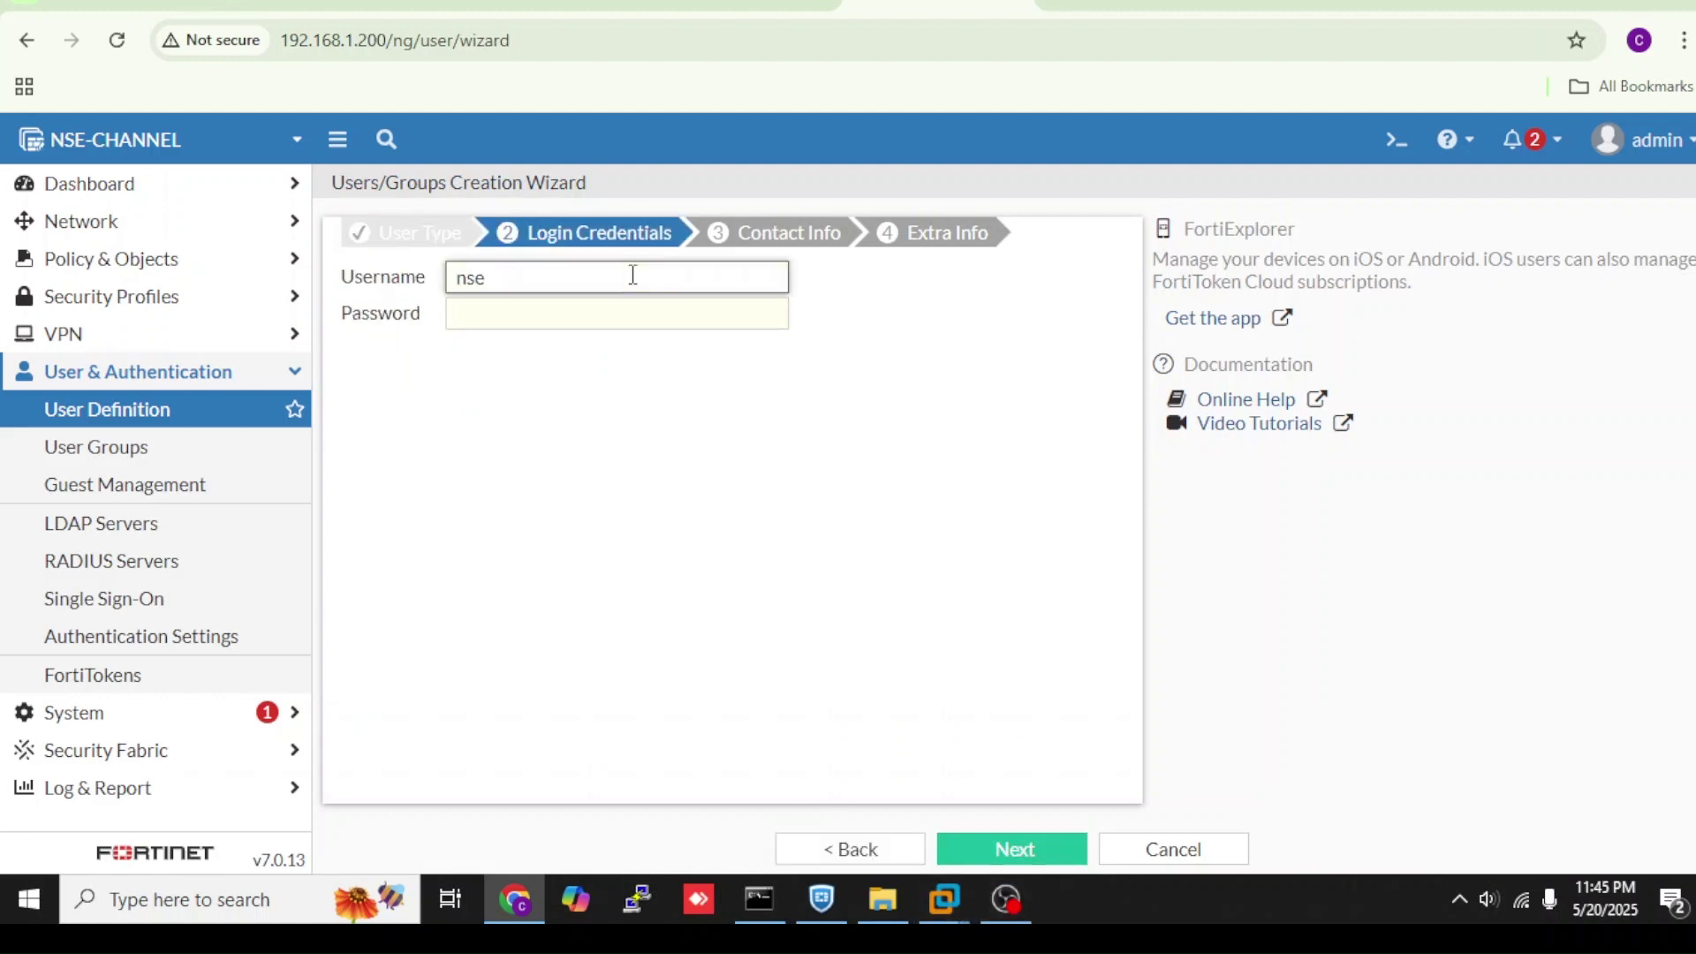
type("channel")
left_click(621, 317)
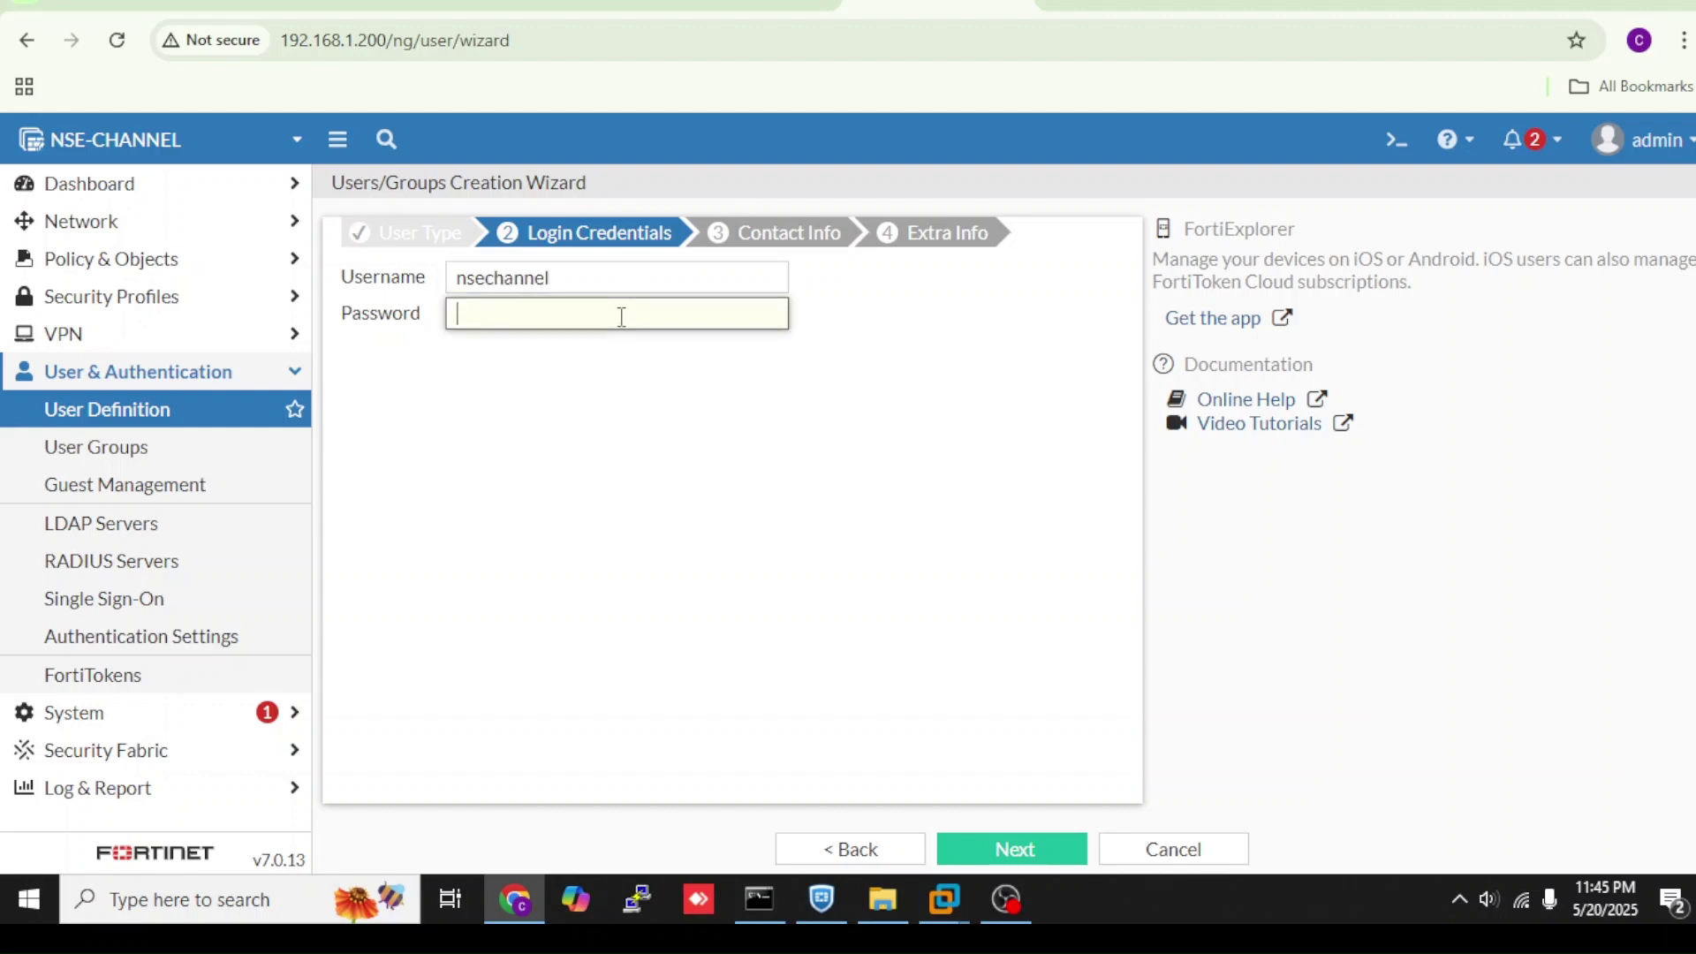
type("••••••••")
left_click(978, 847)
left_click(978, 848)
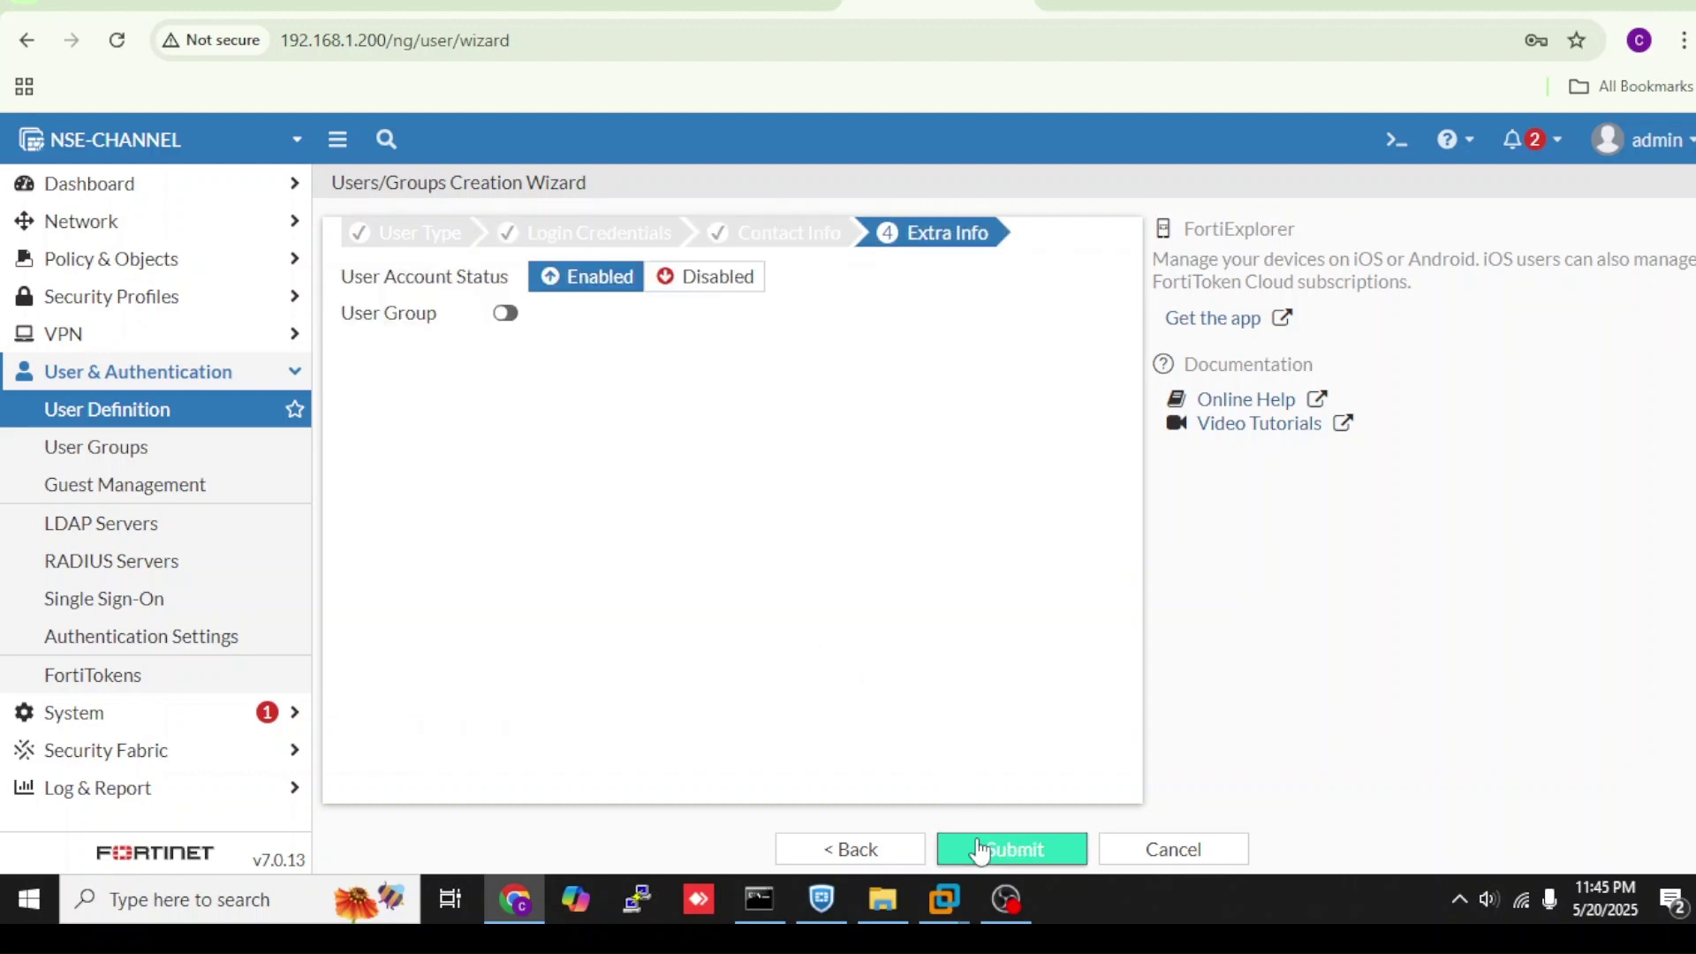
left_click(978, 848)
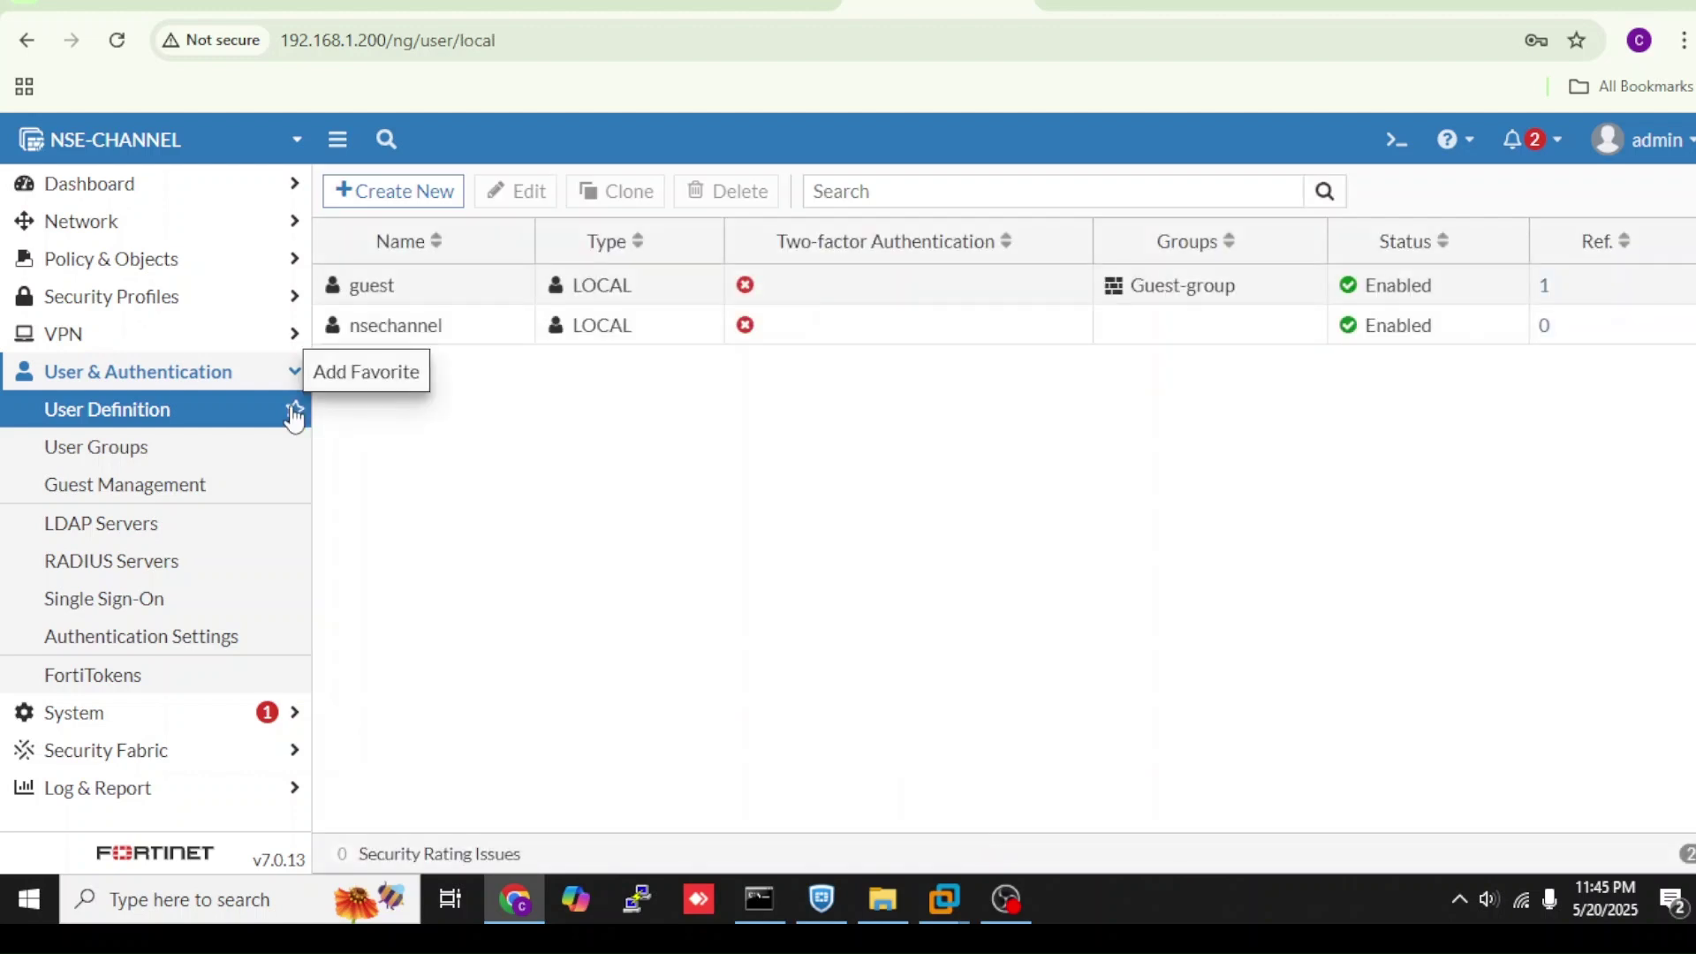
- Create a Firewall-type user group named VPN with nsechannel as its member
left_click(184, 455)
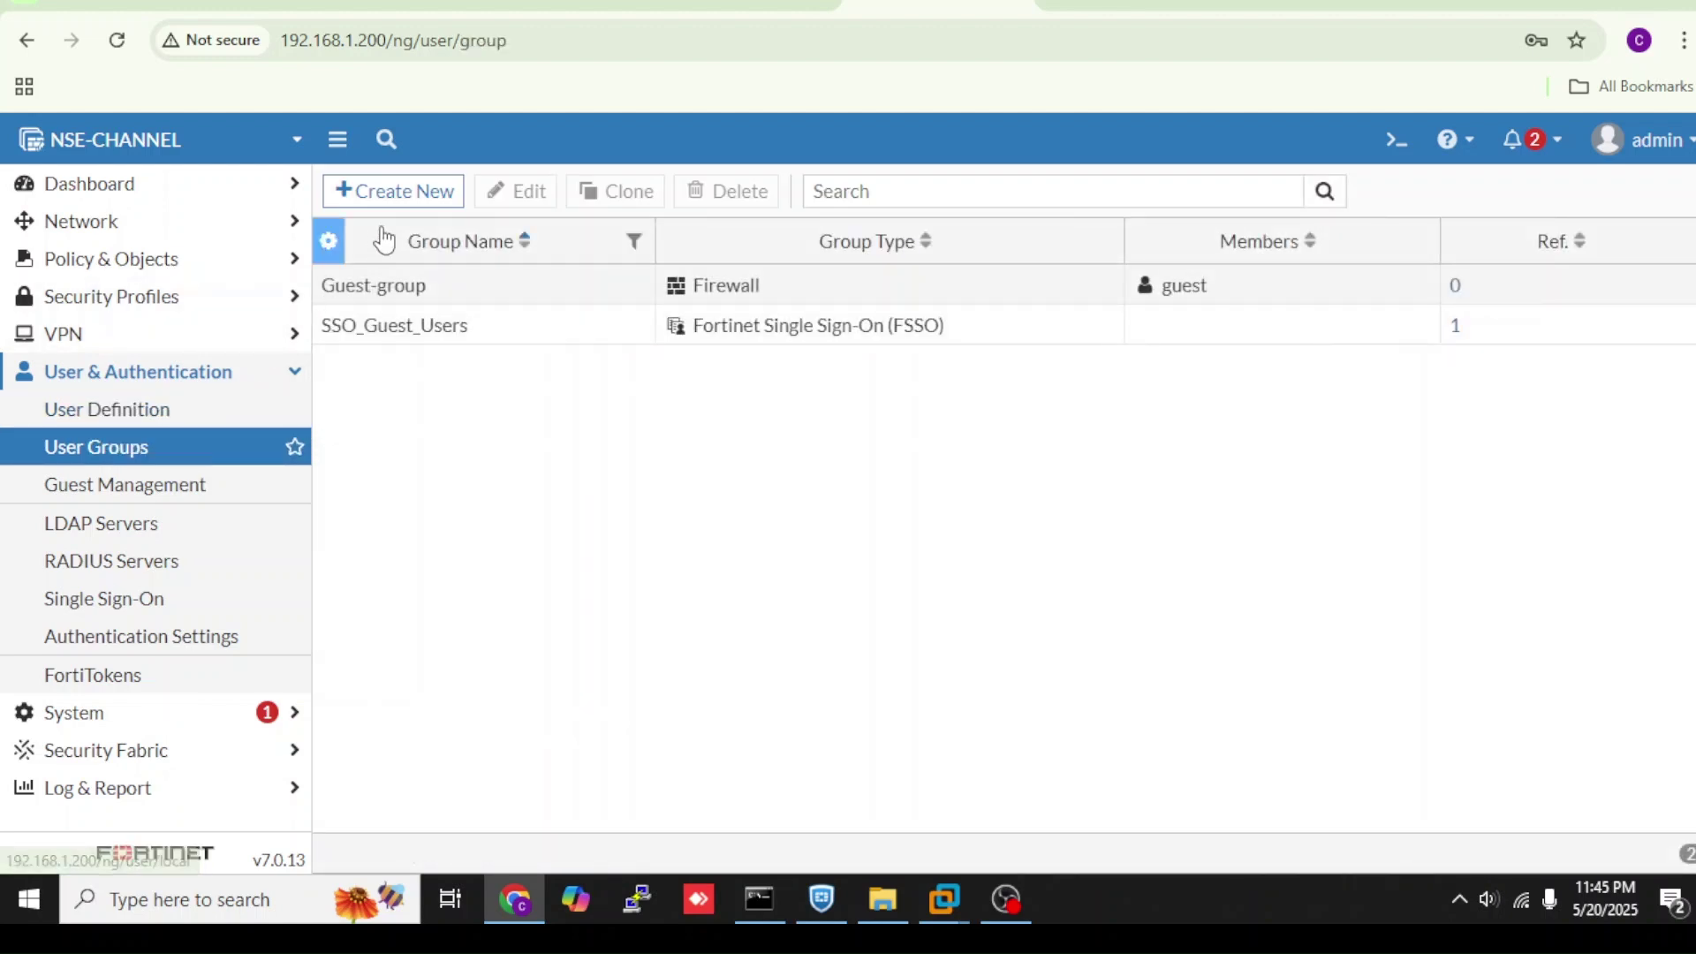
left_click(418, 196)
left_click(483, 252)
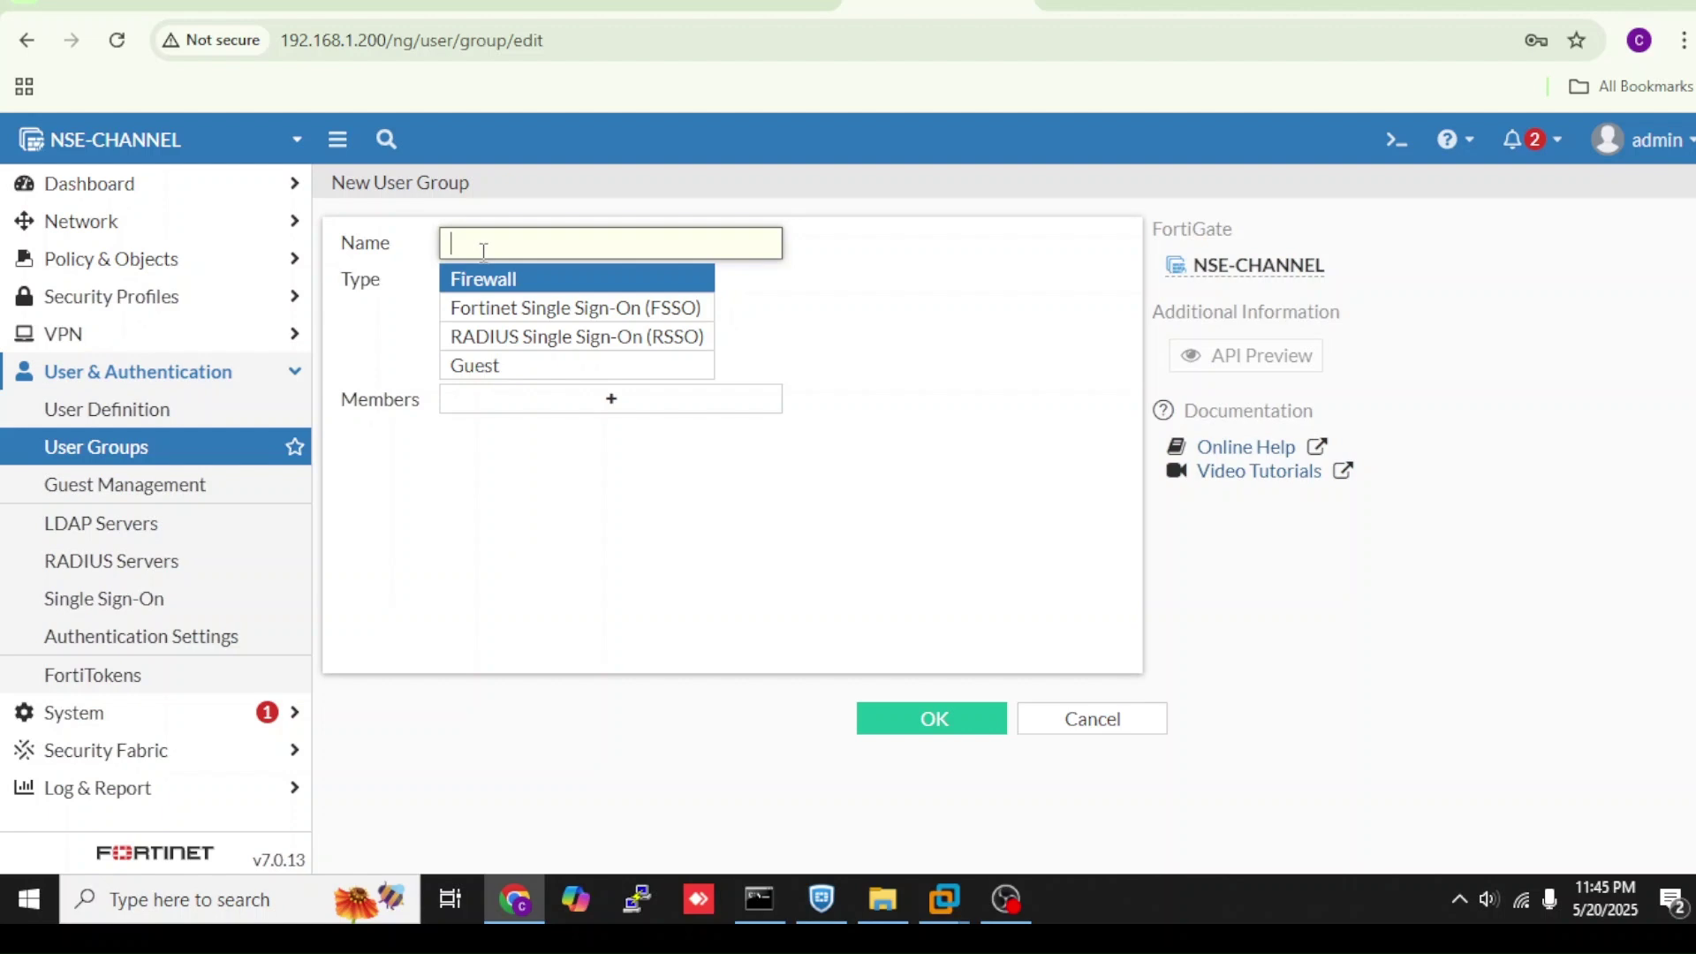
type("VPN")
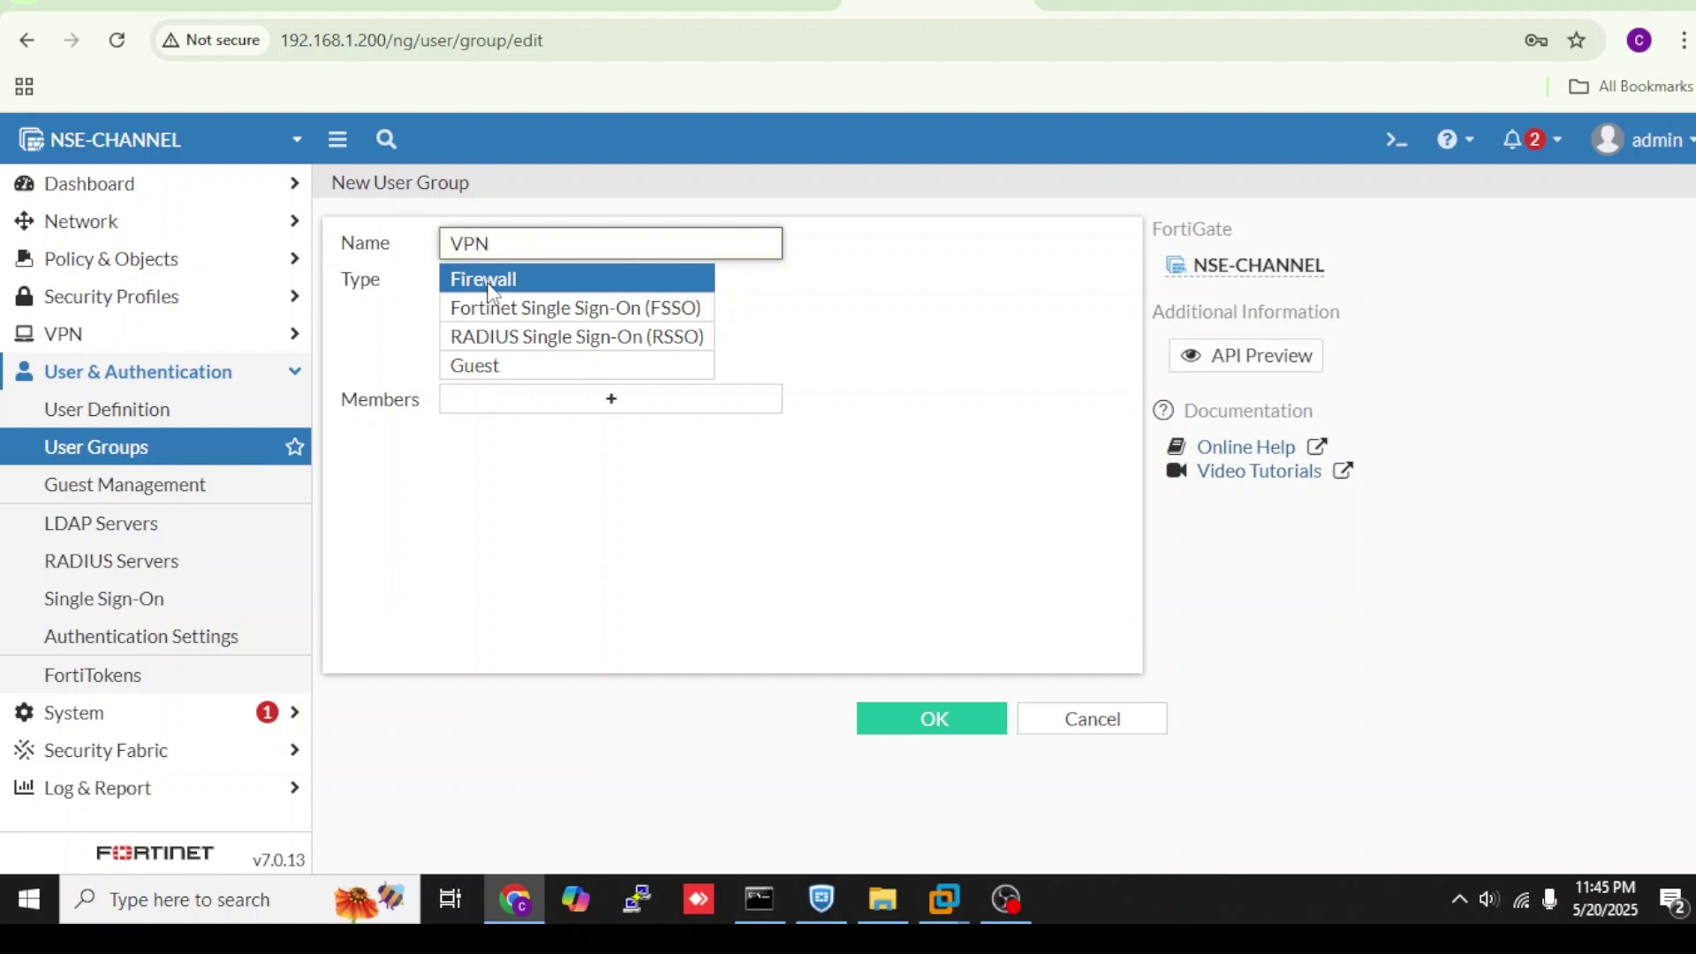
left_click(562, 409)
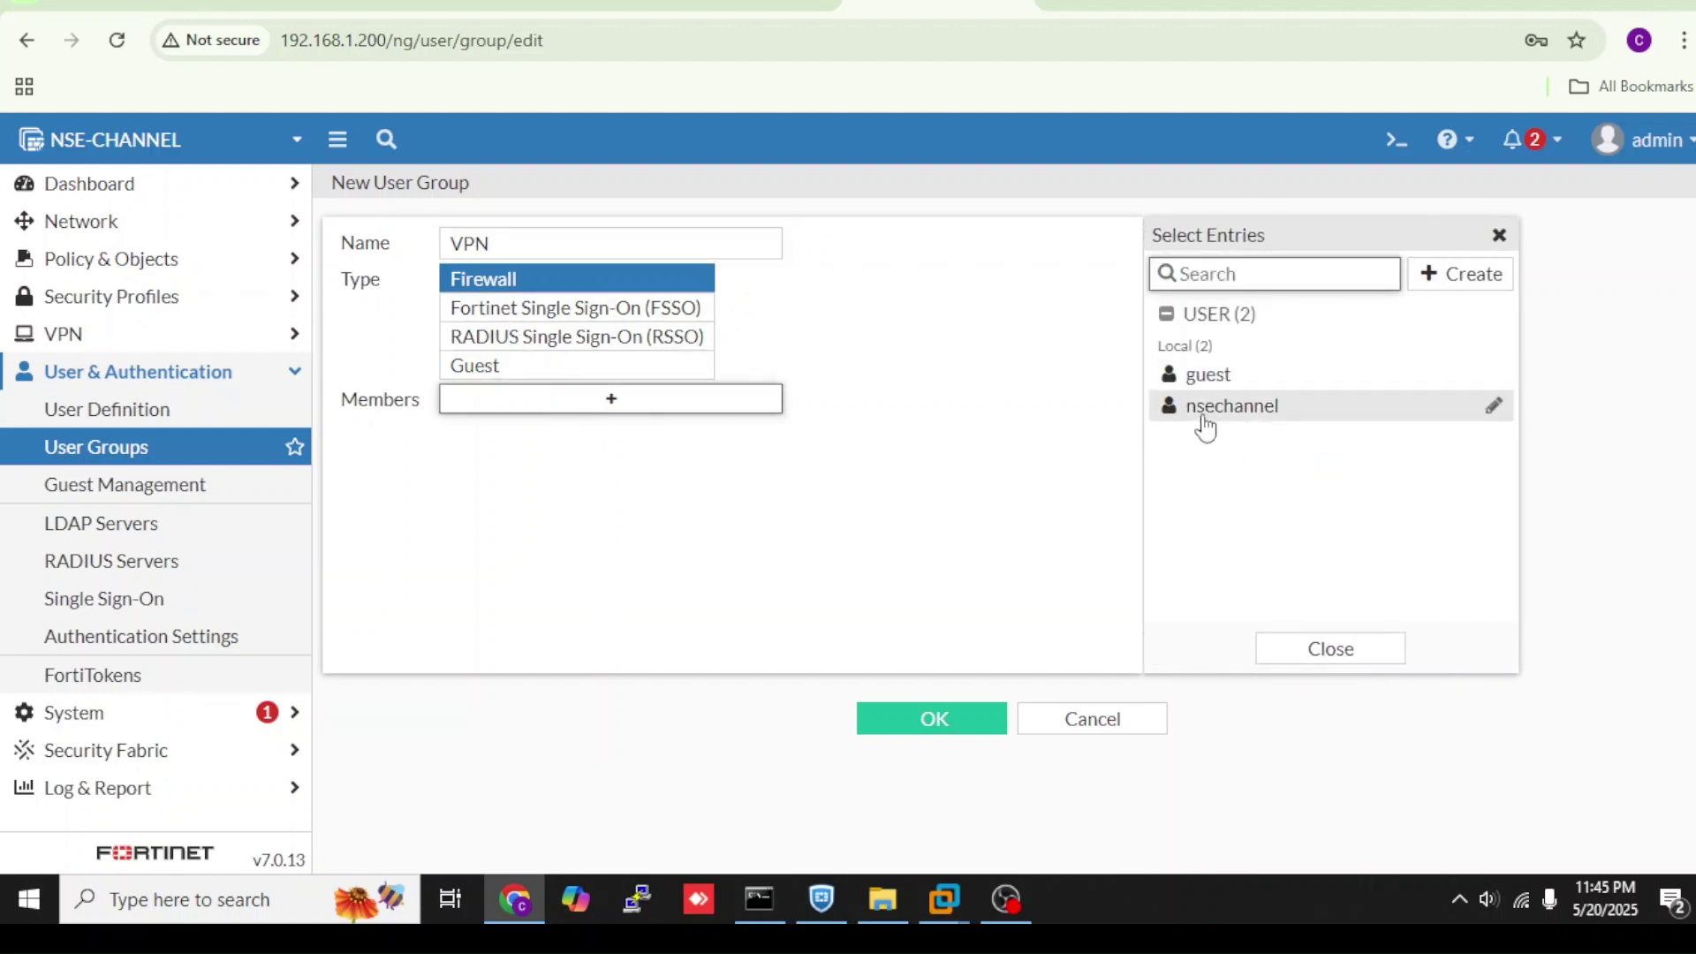
left_click(1205, 425)
left_click(938, 724)
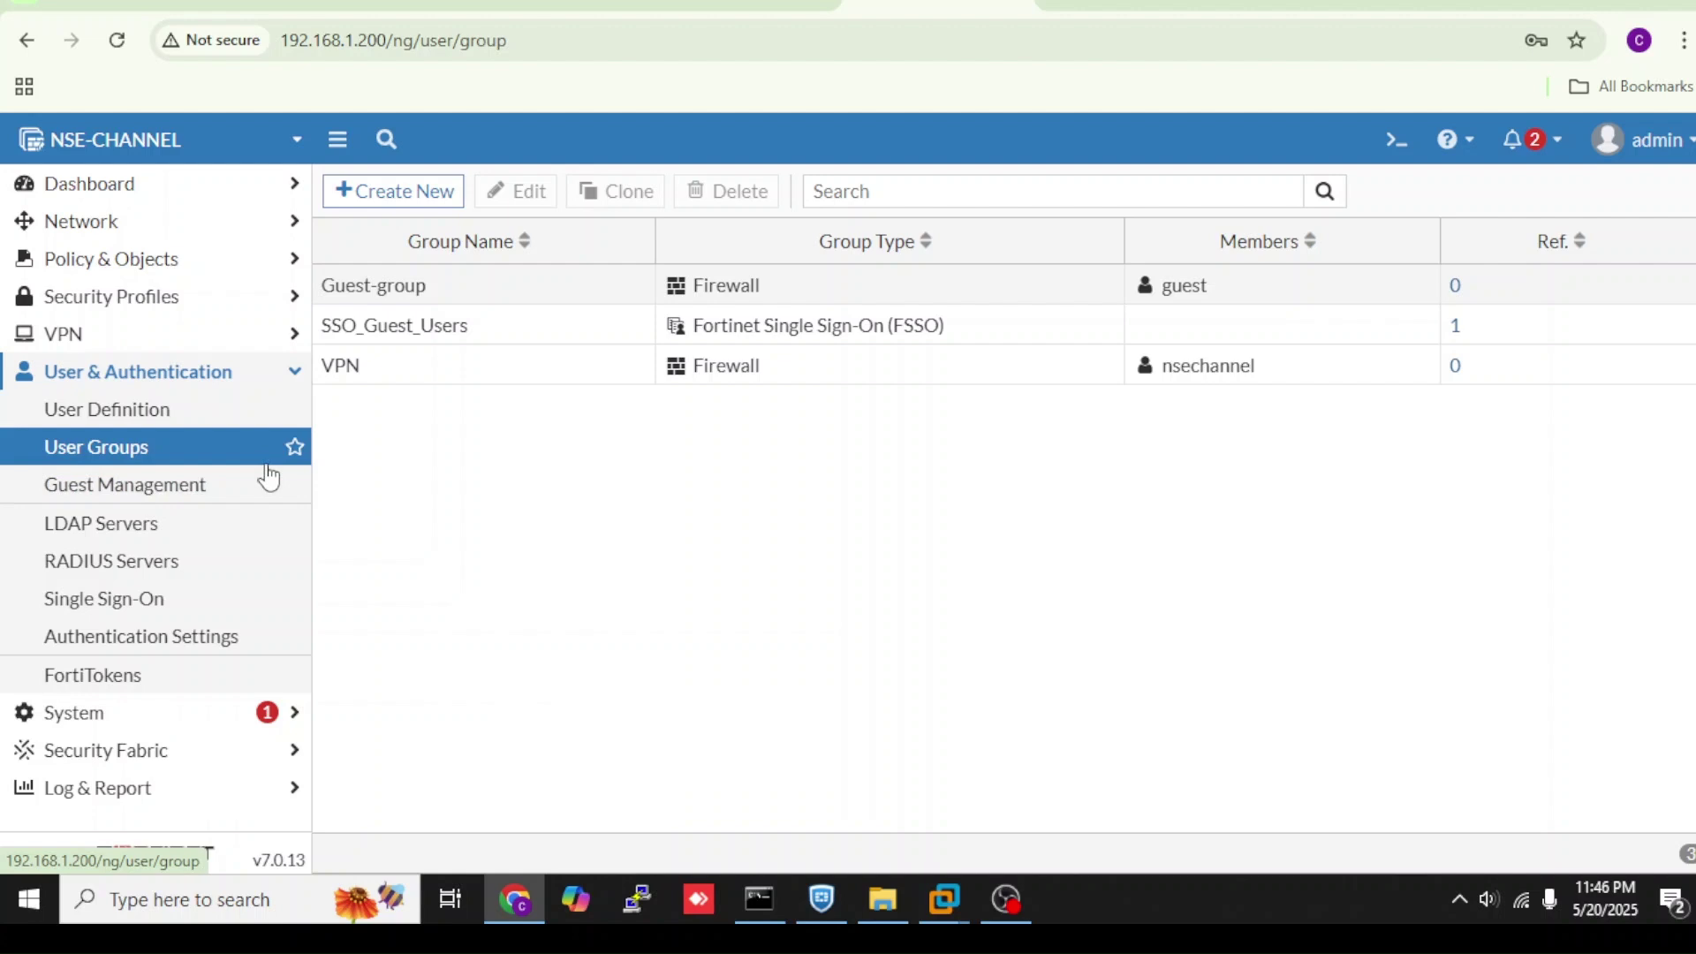
- Start a new IPsec tunnel named "VPN tunnel" using the Custom template type
left_click(243, 341)
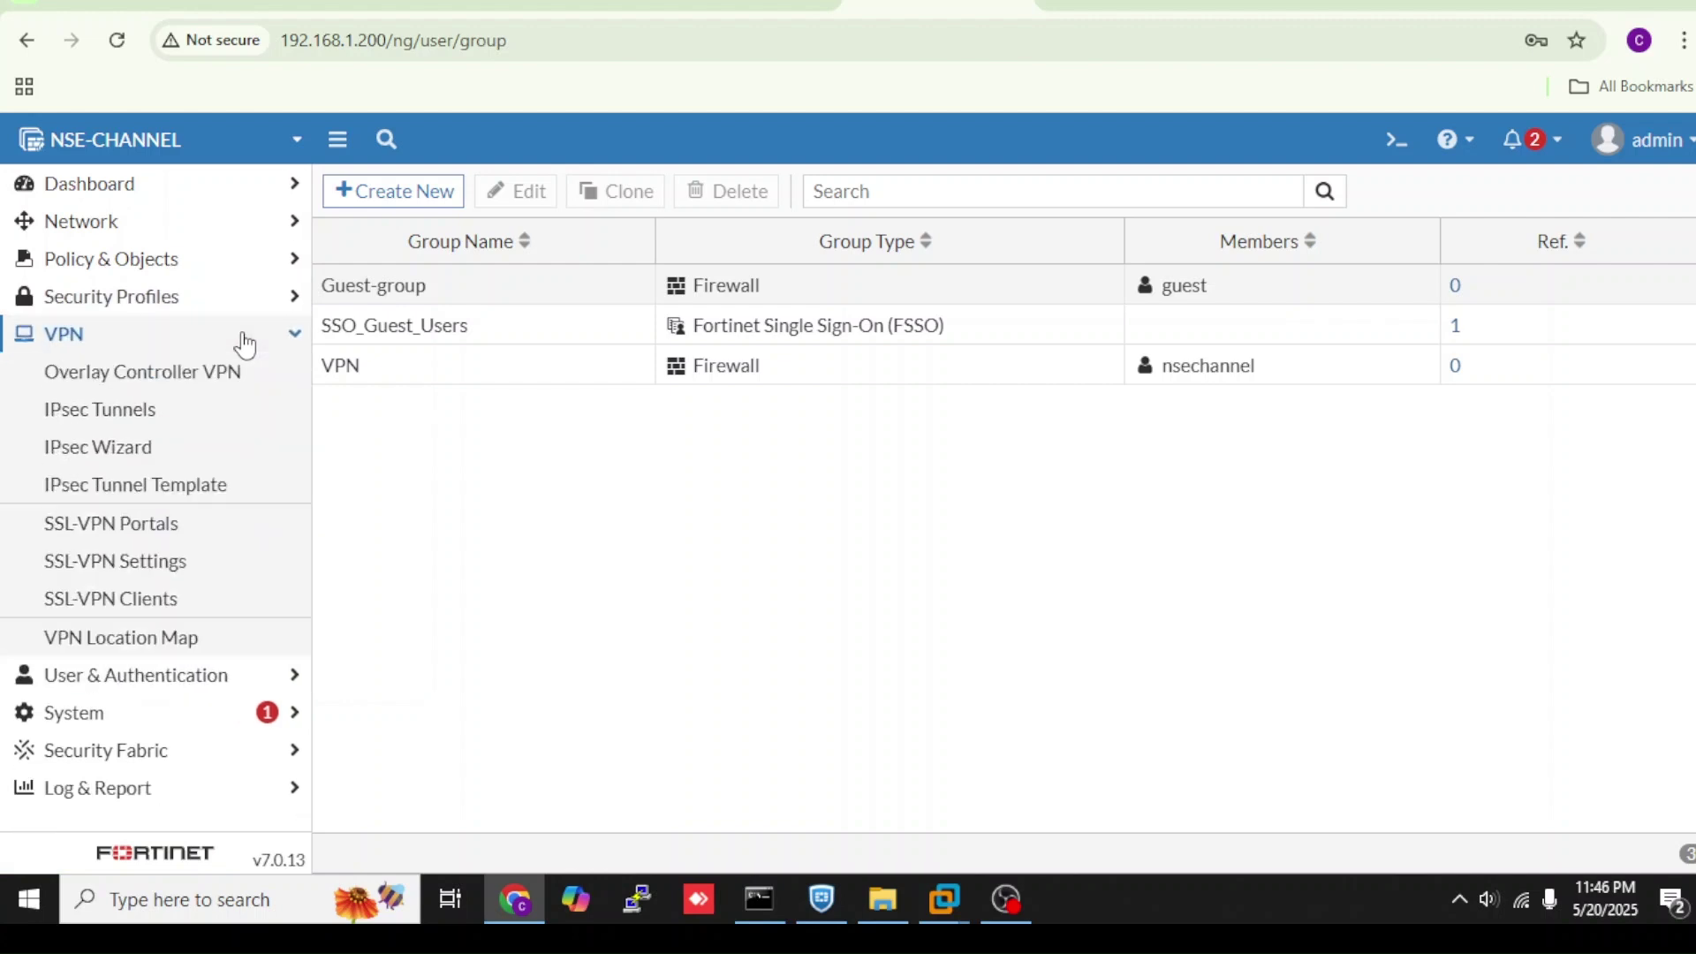
left_click(197, 422)
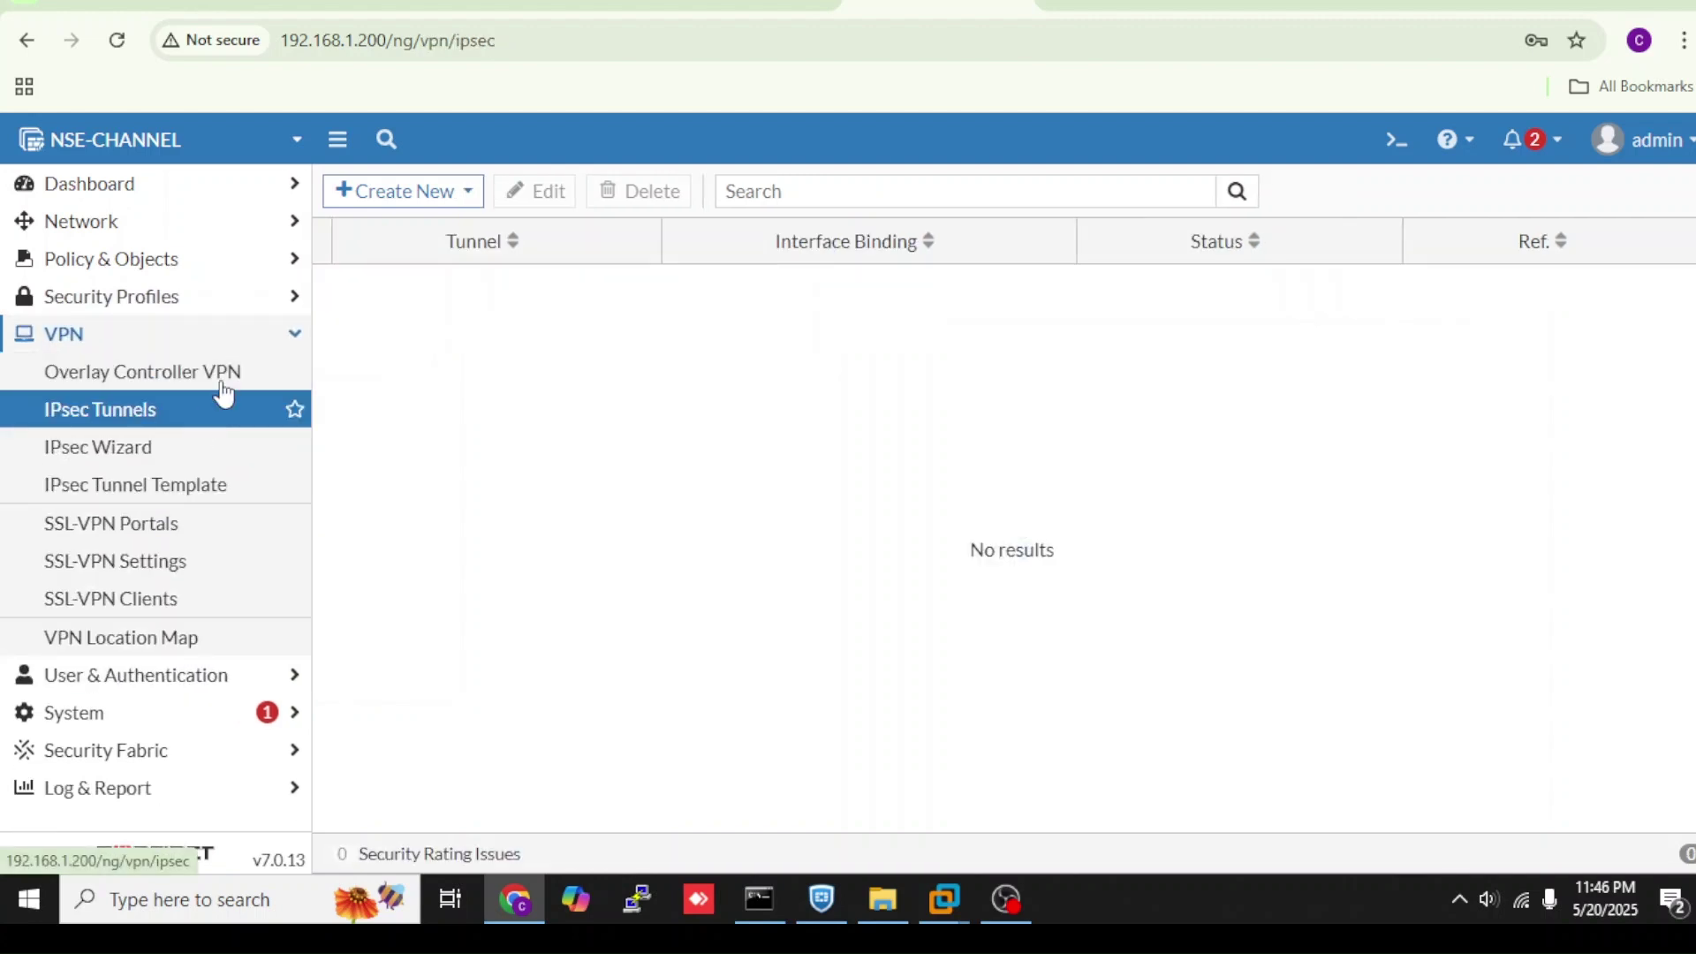
left_click(420, 195)
left_click(432, 221)
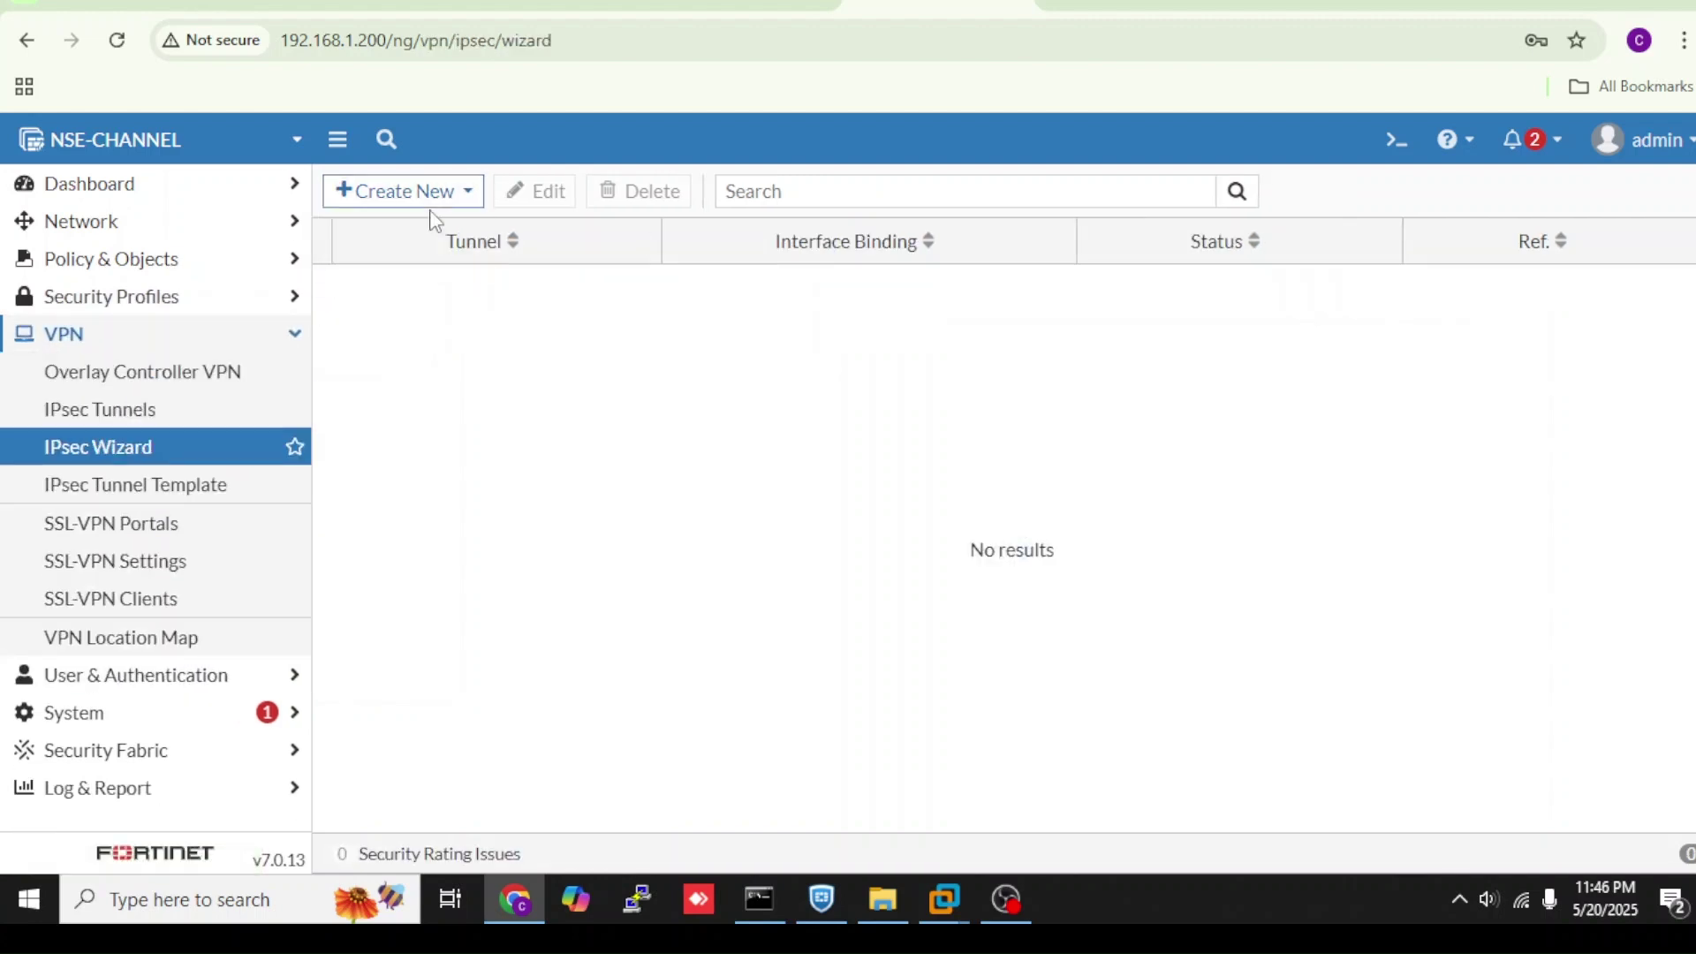
left_click(639, 284)
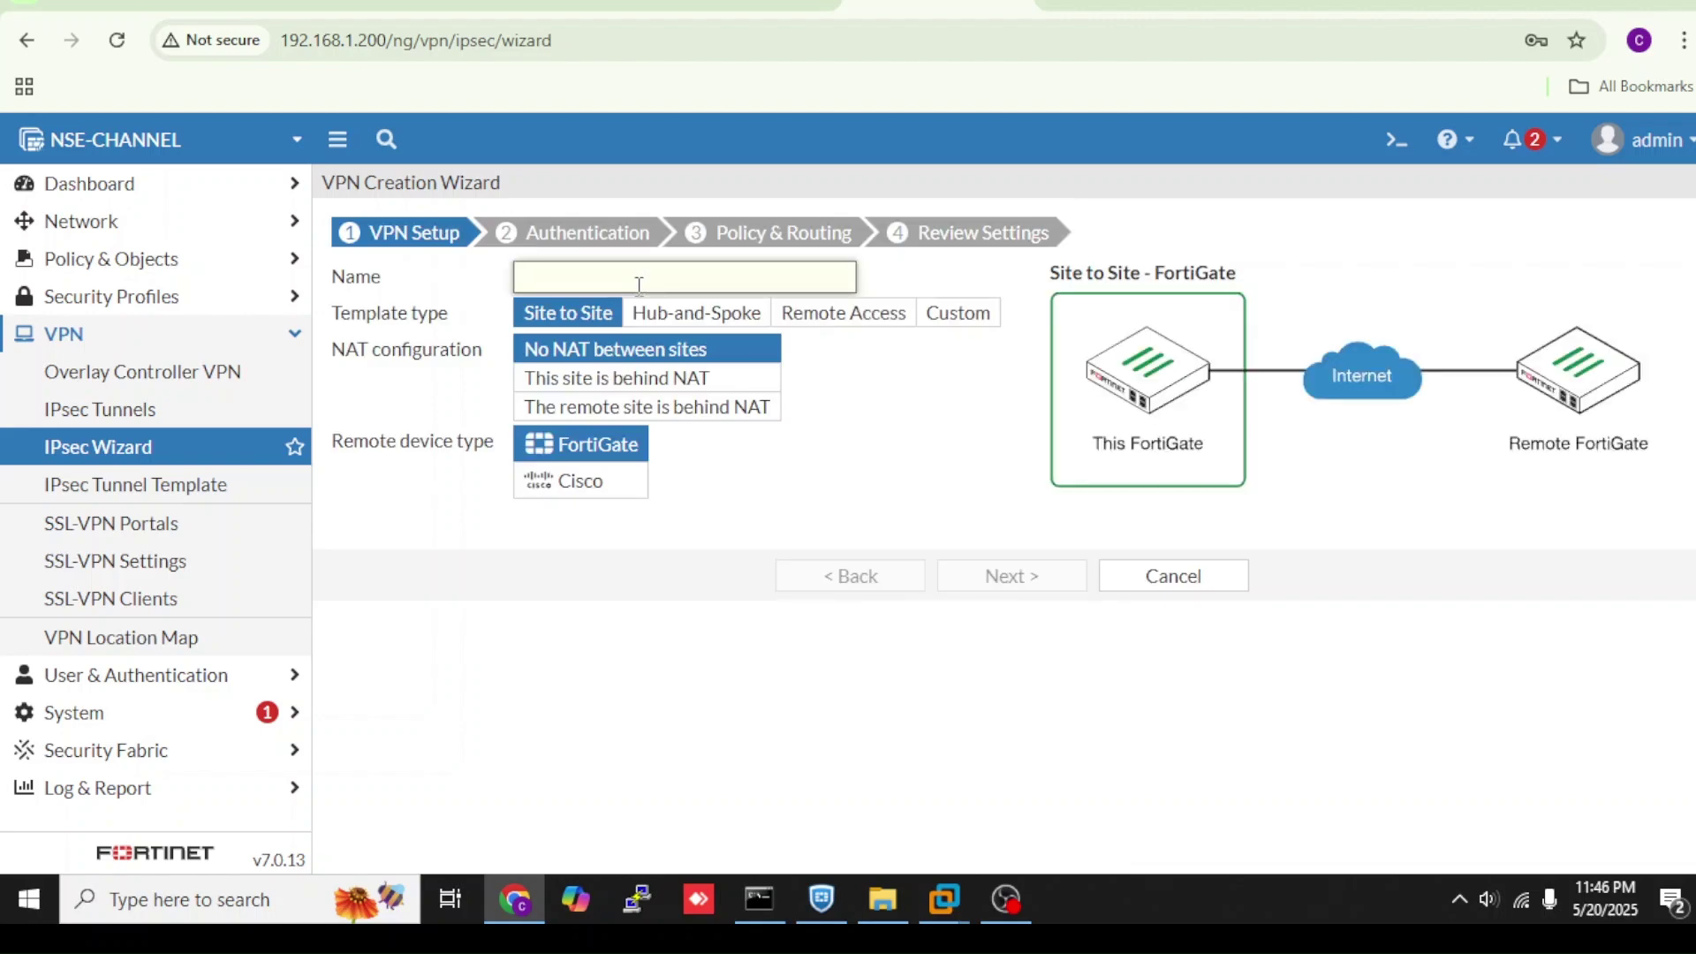
type("VPN tunnel")
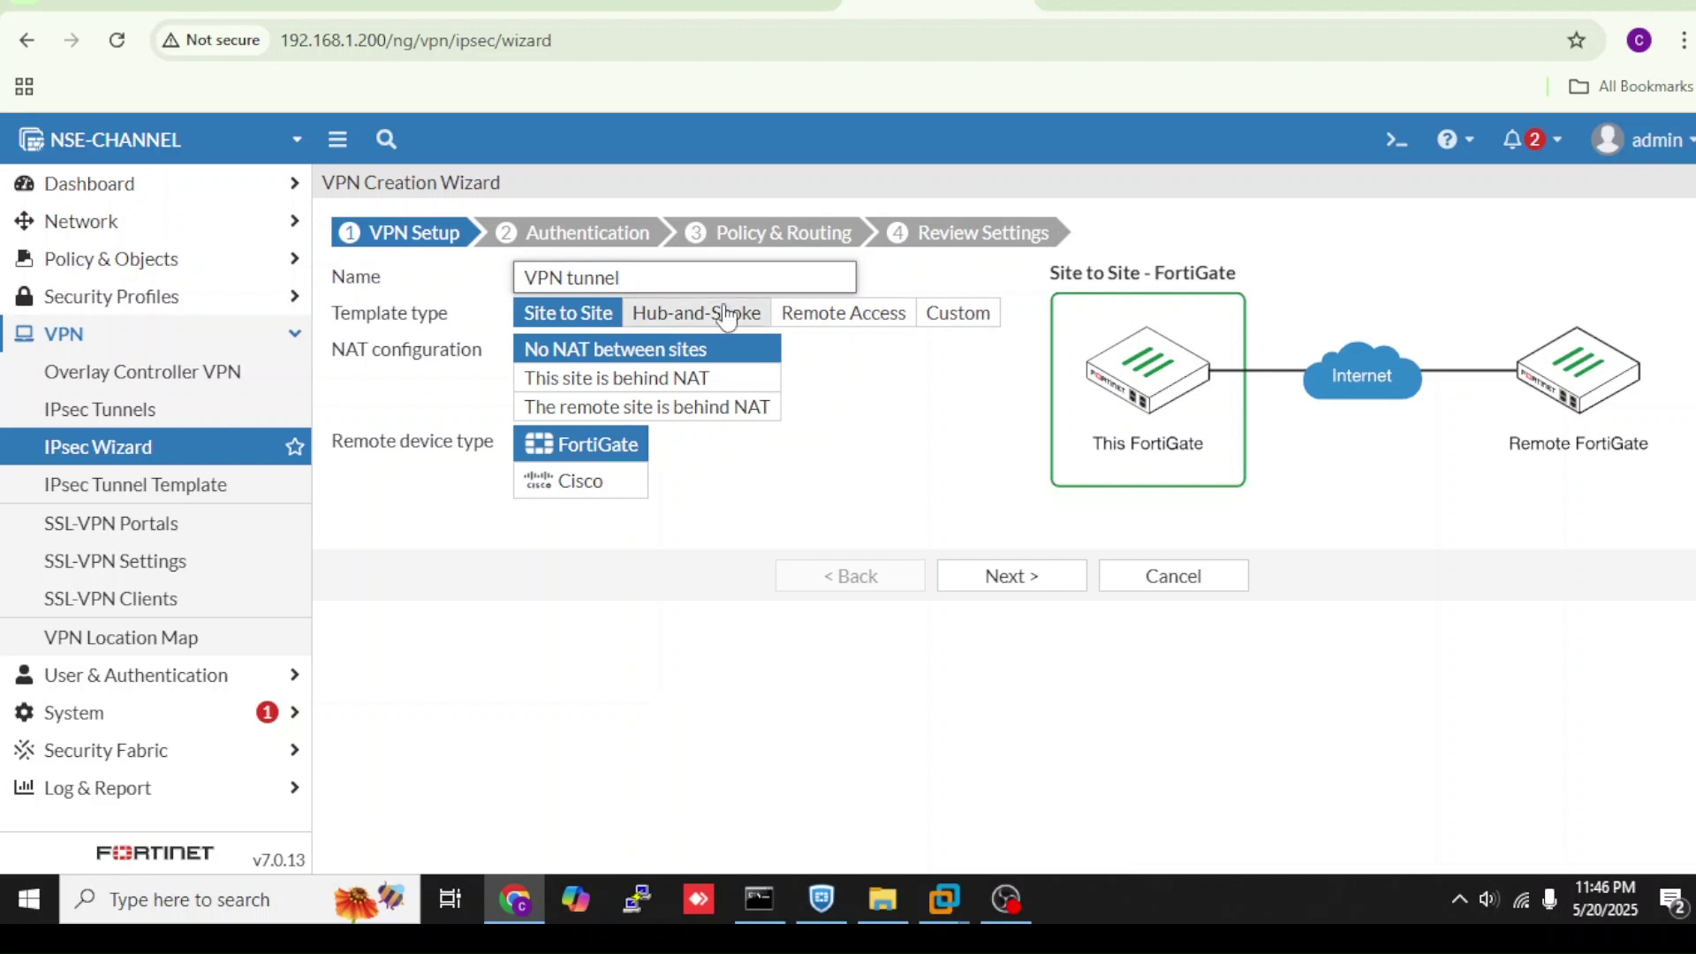
left_click(991, 318)
left_click(1024, 415)
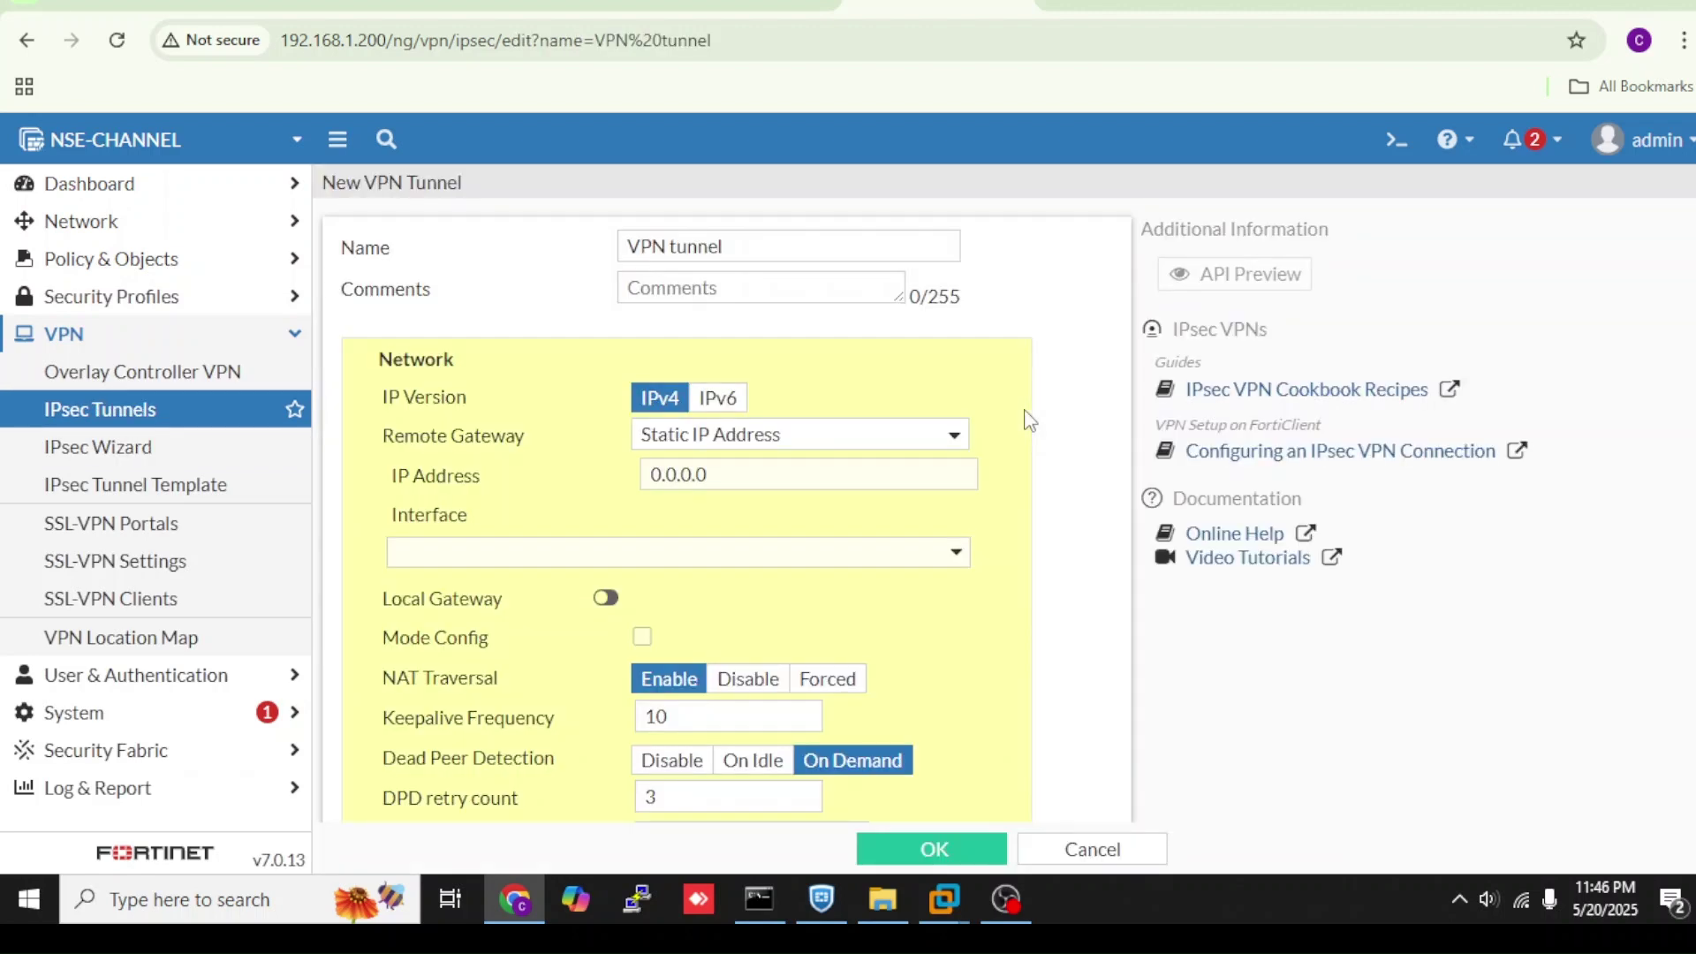
- Set the tunnel's remote gateway to Dialup User and its interface to WAN (port1)
left_click(967, 436)
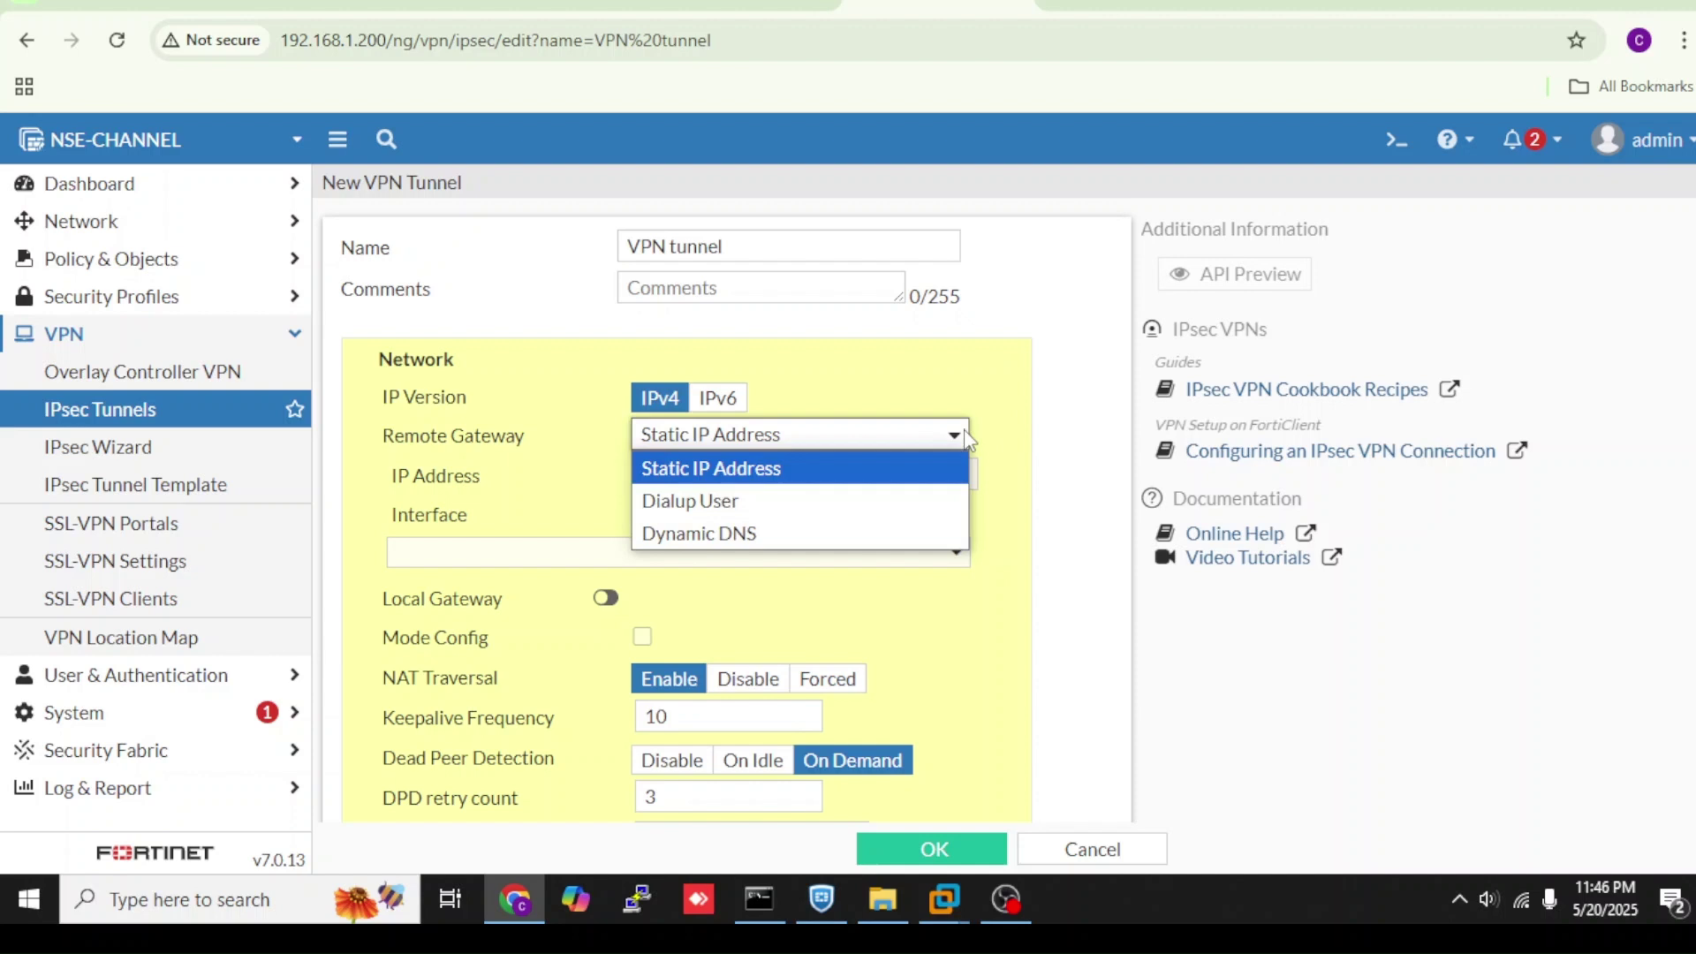
left_click(907, 500)
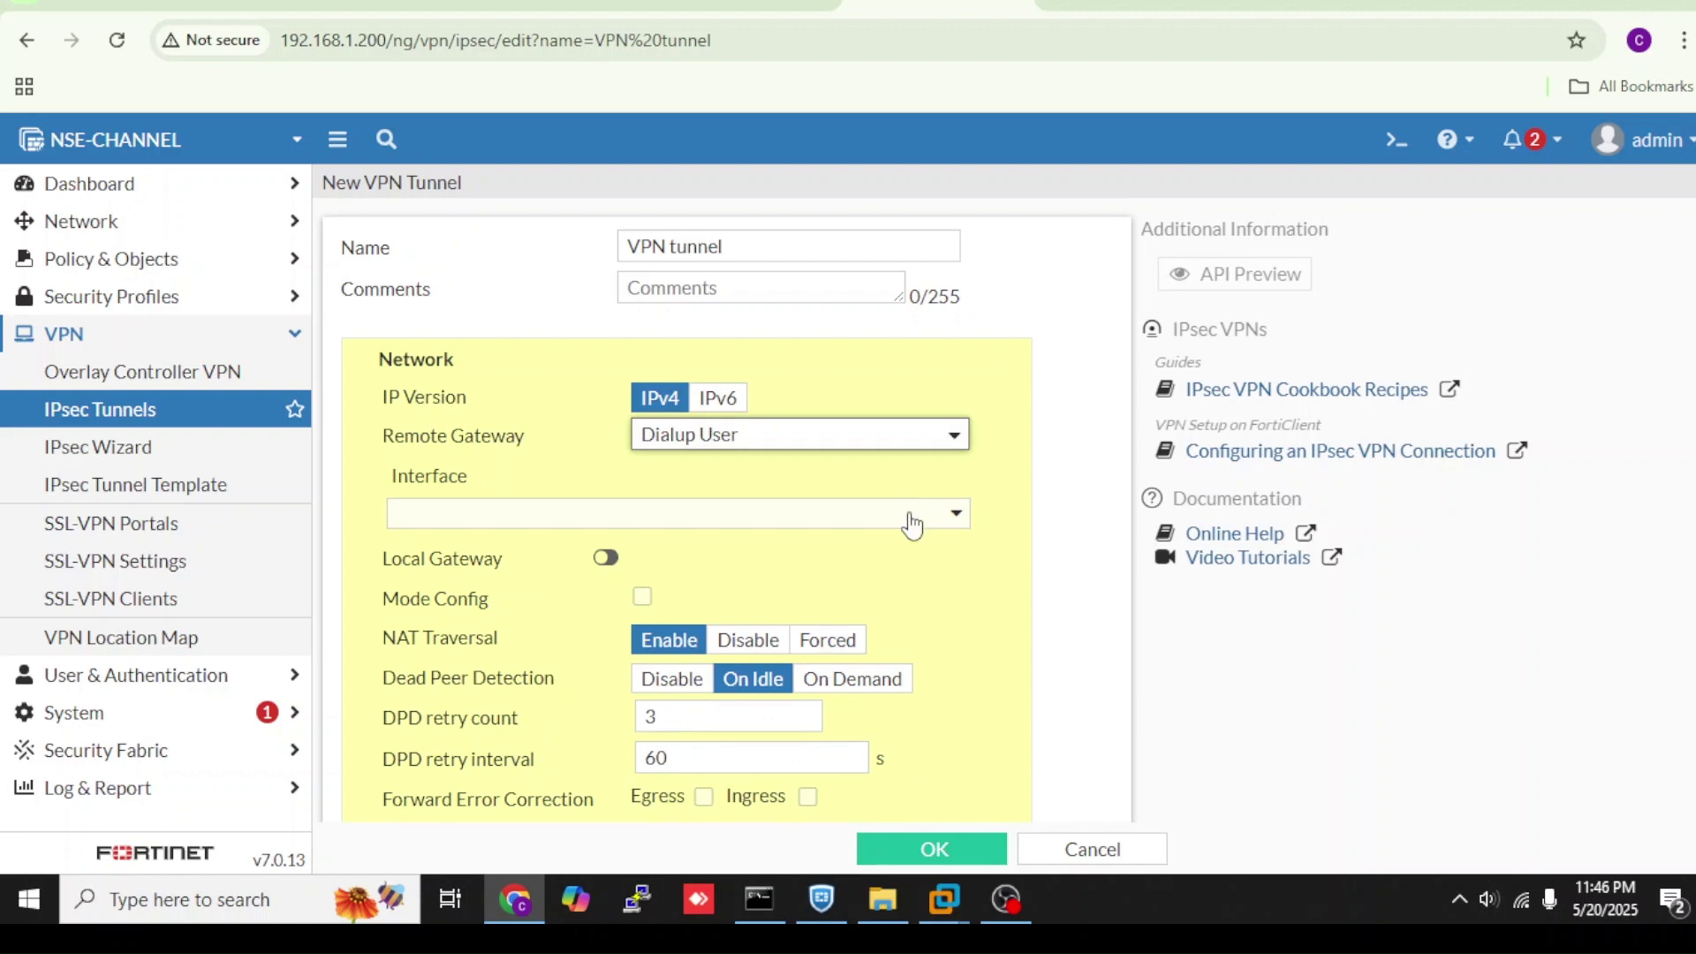
left_click(909, 514)
left_click(788, 623)
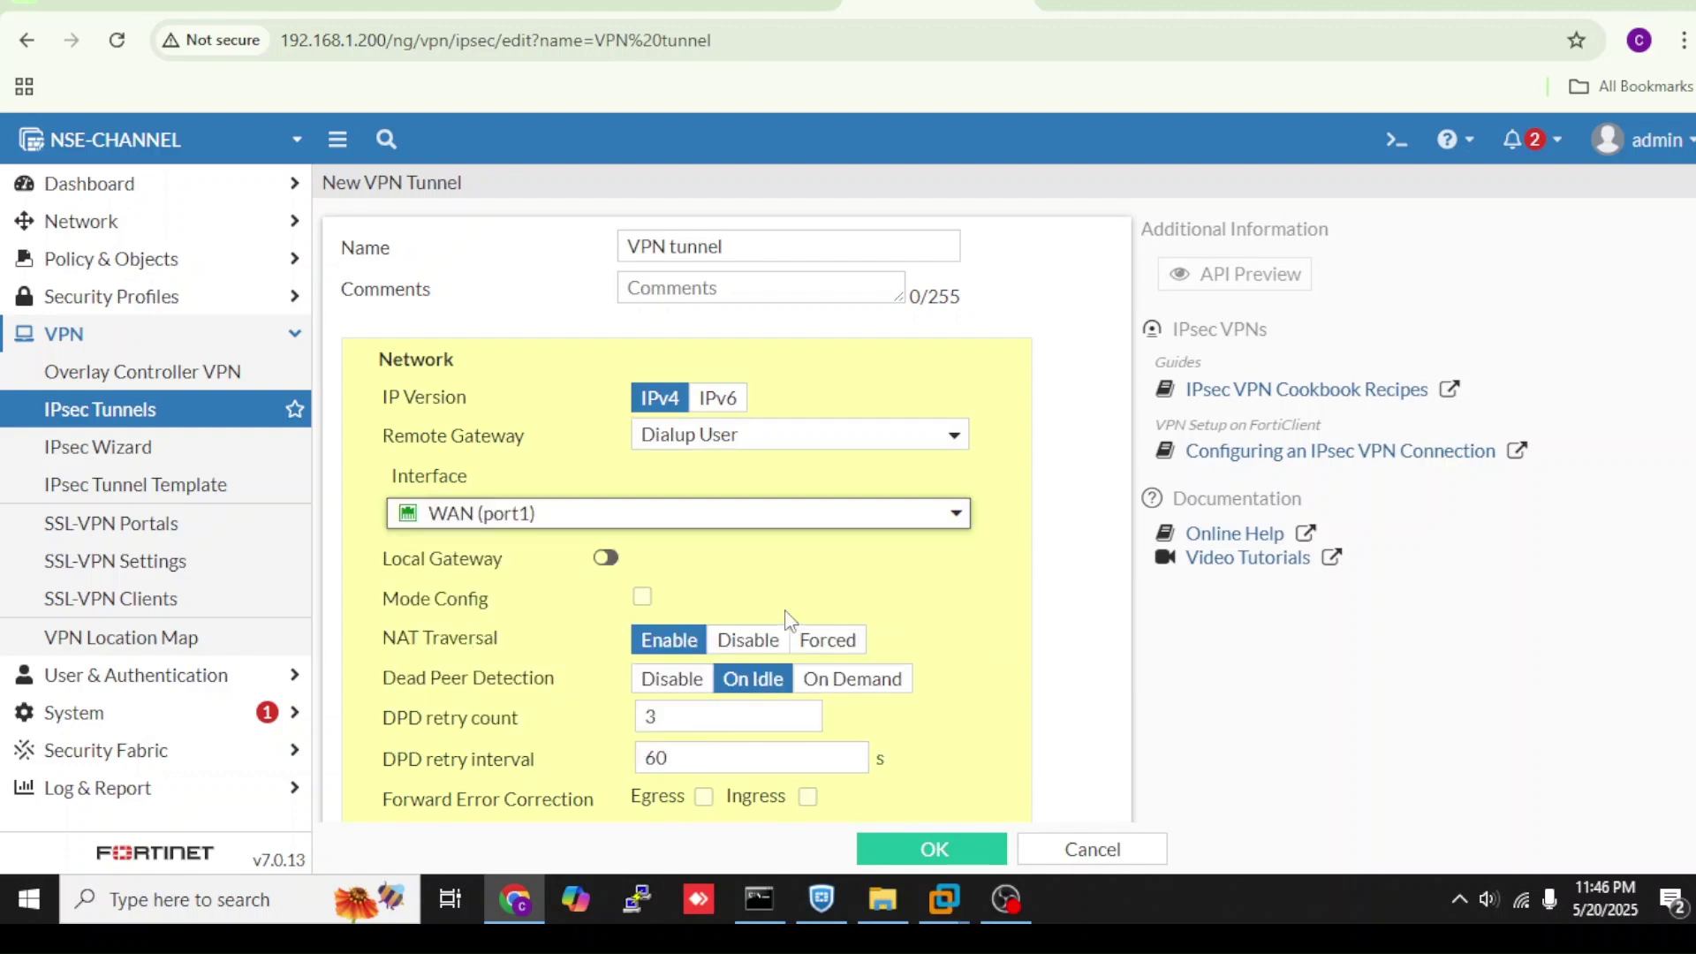
- Enable Mode Config for the tunnel and assign client IPs from Address/Address Group
left_click(642, 599)
left_click(643, 597)
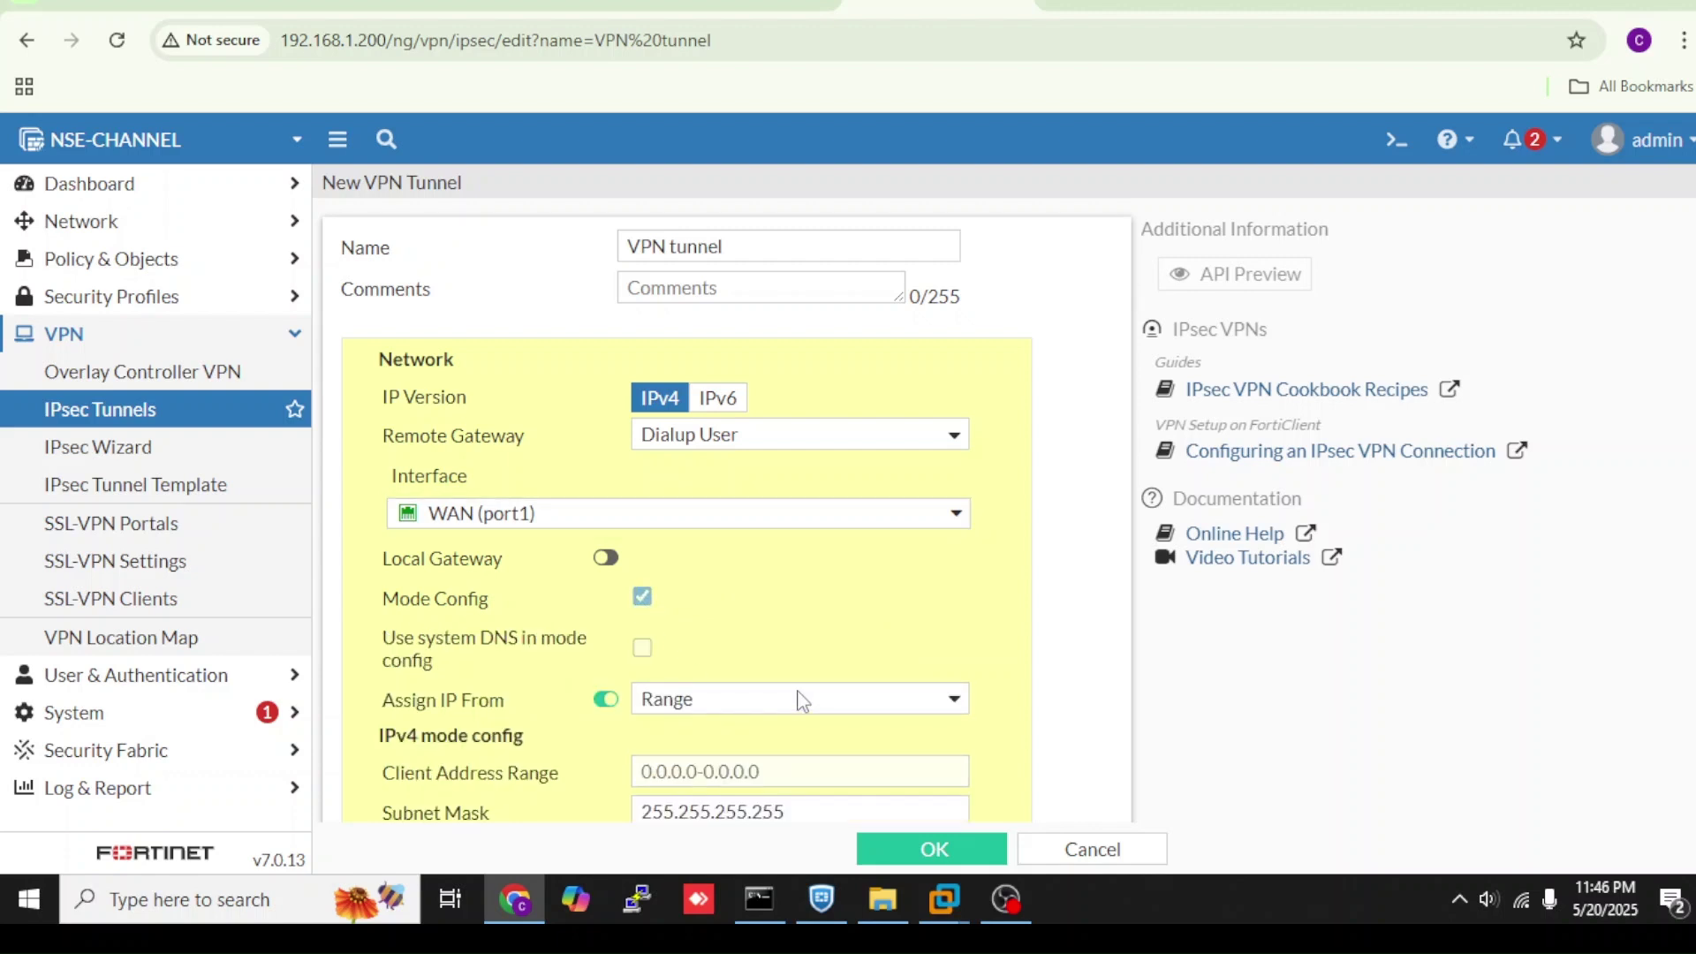
scroll(1082, 212, "down", 3)
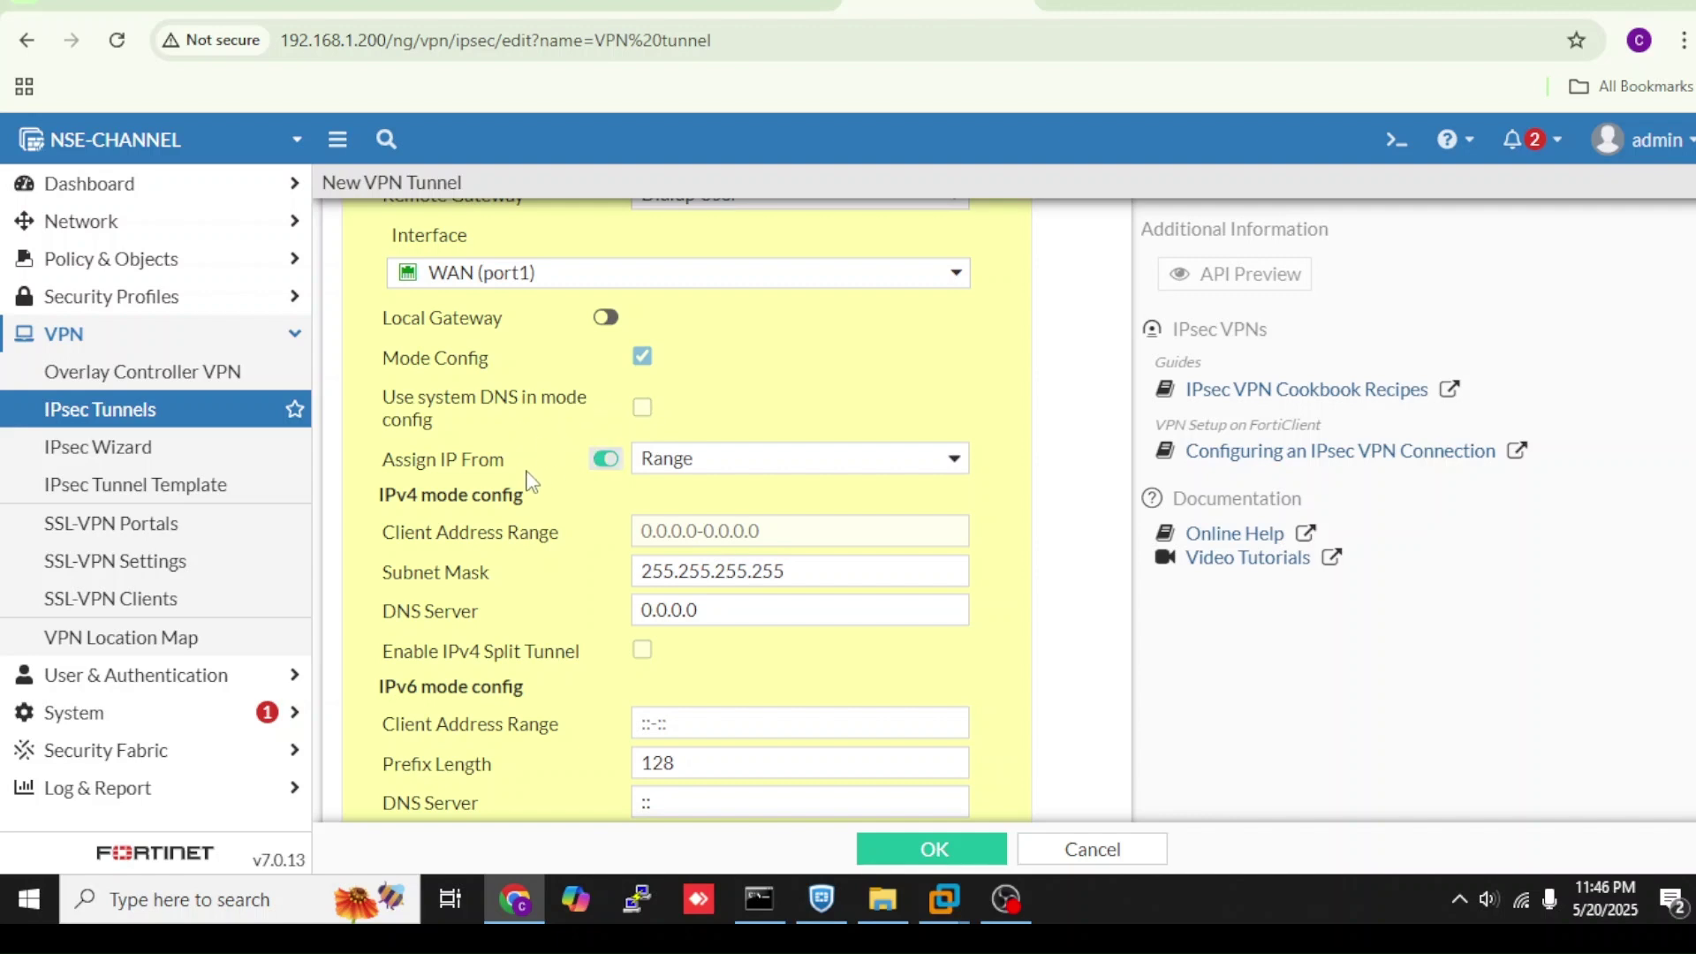
left_click(686, 464)
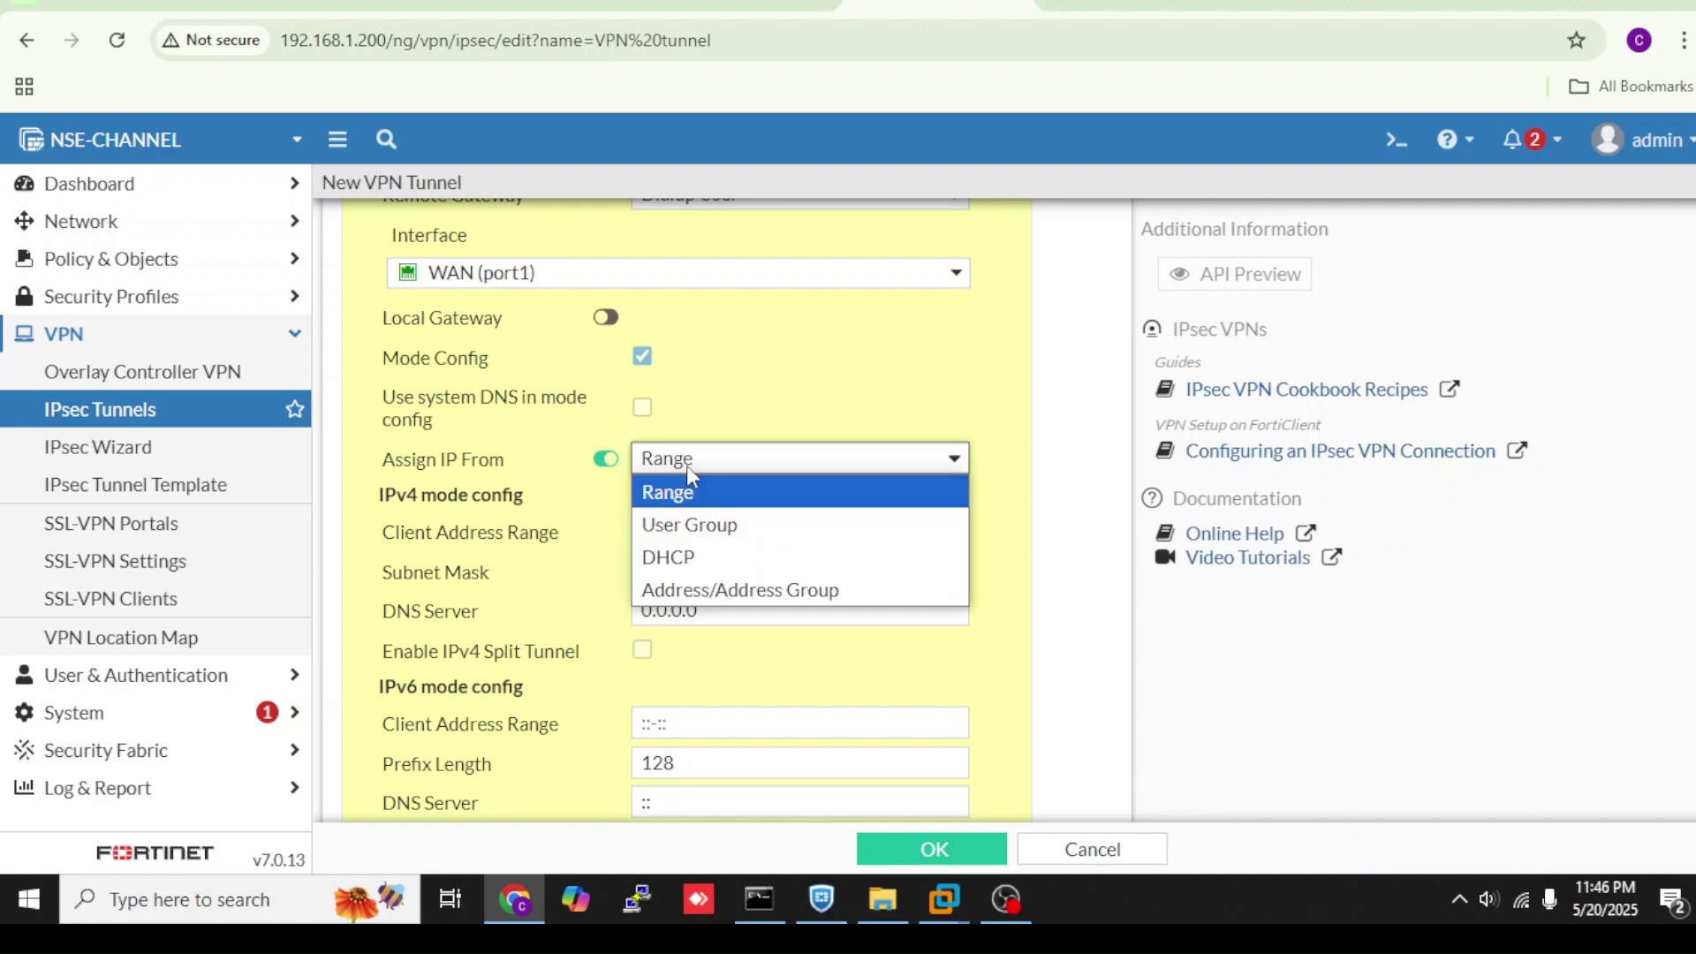
left_click(681, 586)
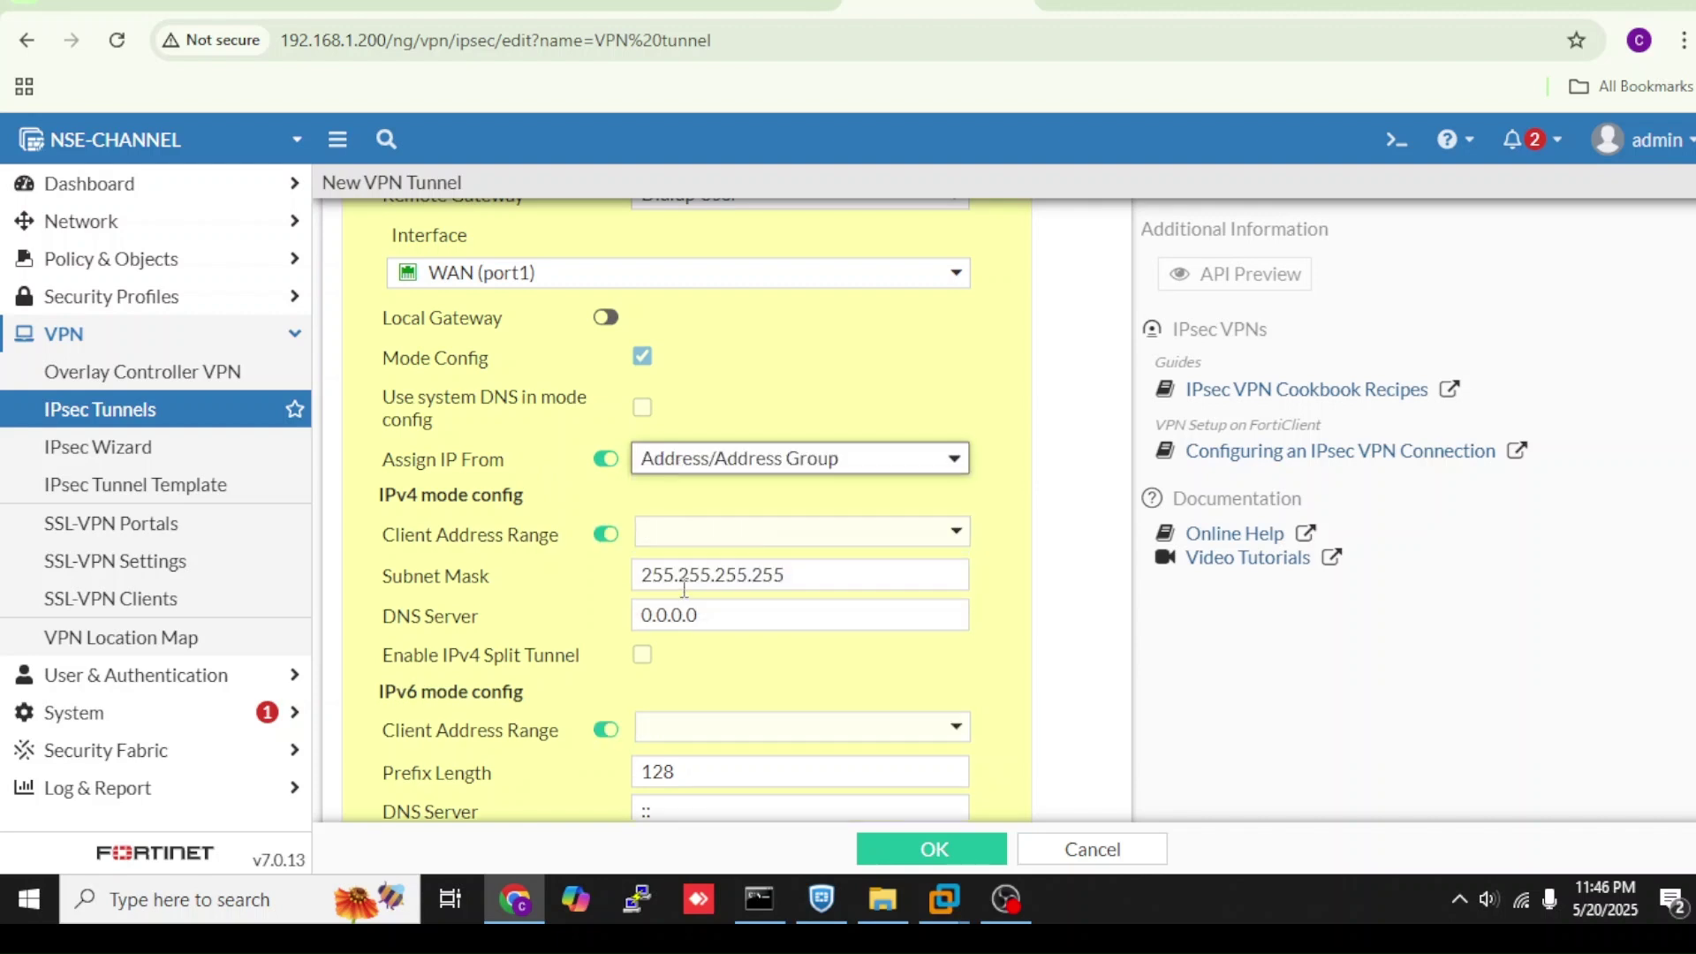
- Keep Address/Address Group as the IP assignment source and set the IPv4 client address range to SSLVPN_TUNNEL_ADDR1
left_click(688, 457)
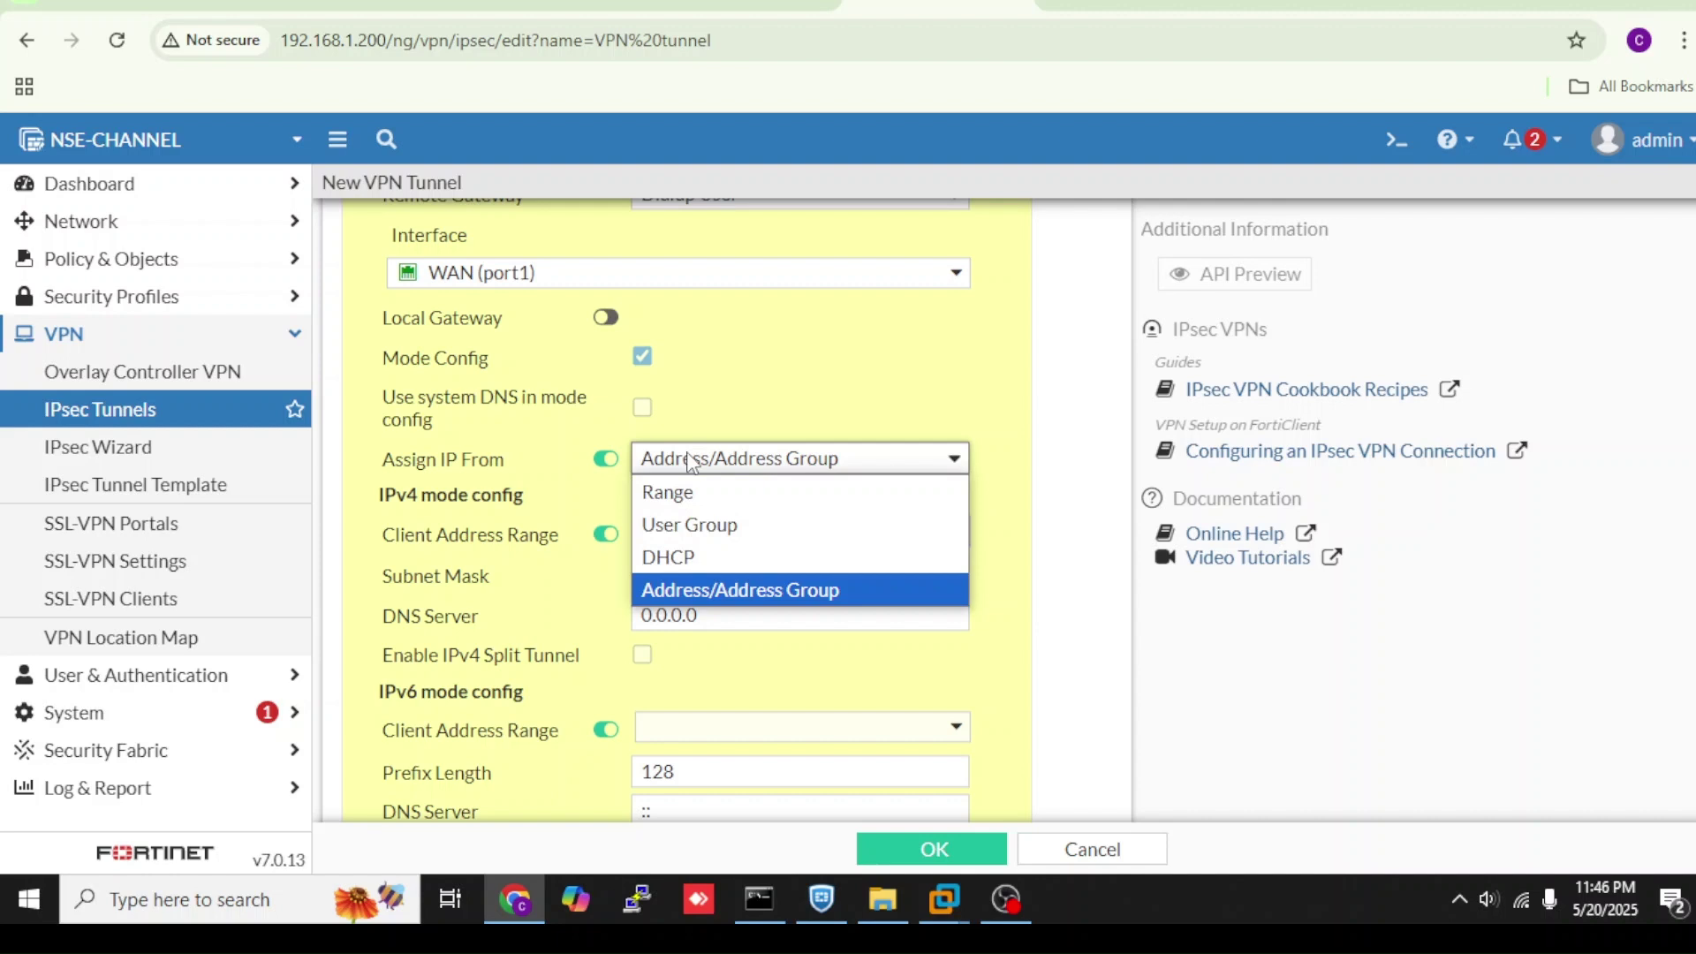
left_click(681, 600)
left_click(705, 535)
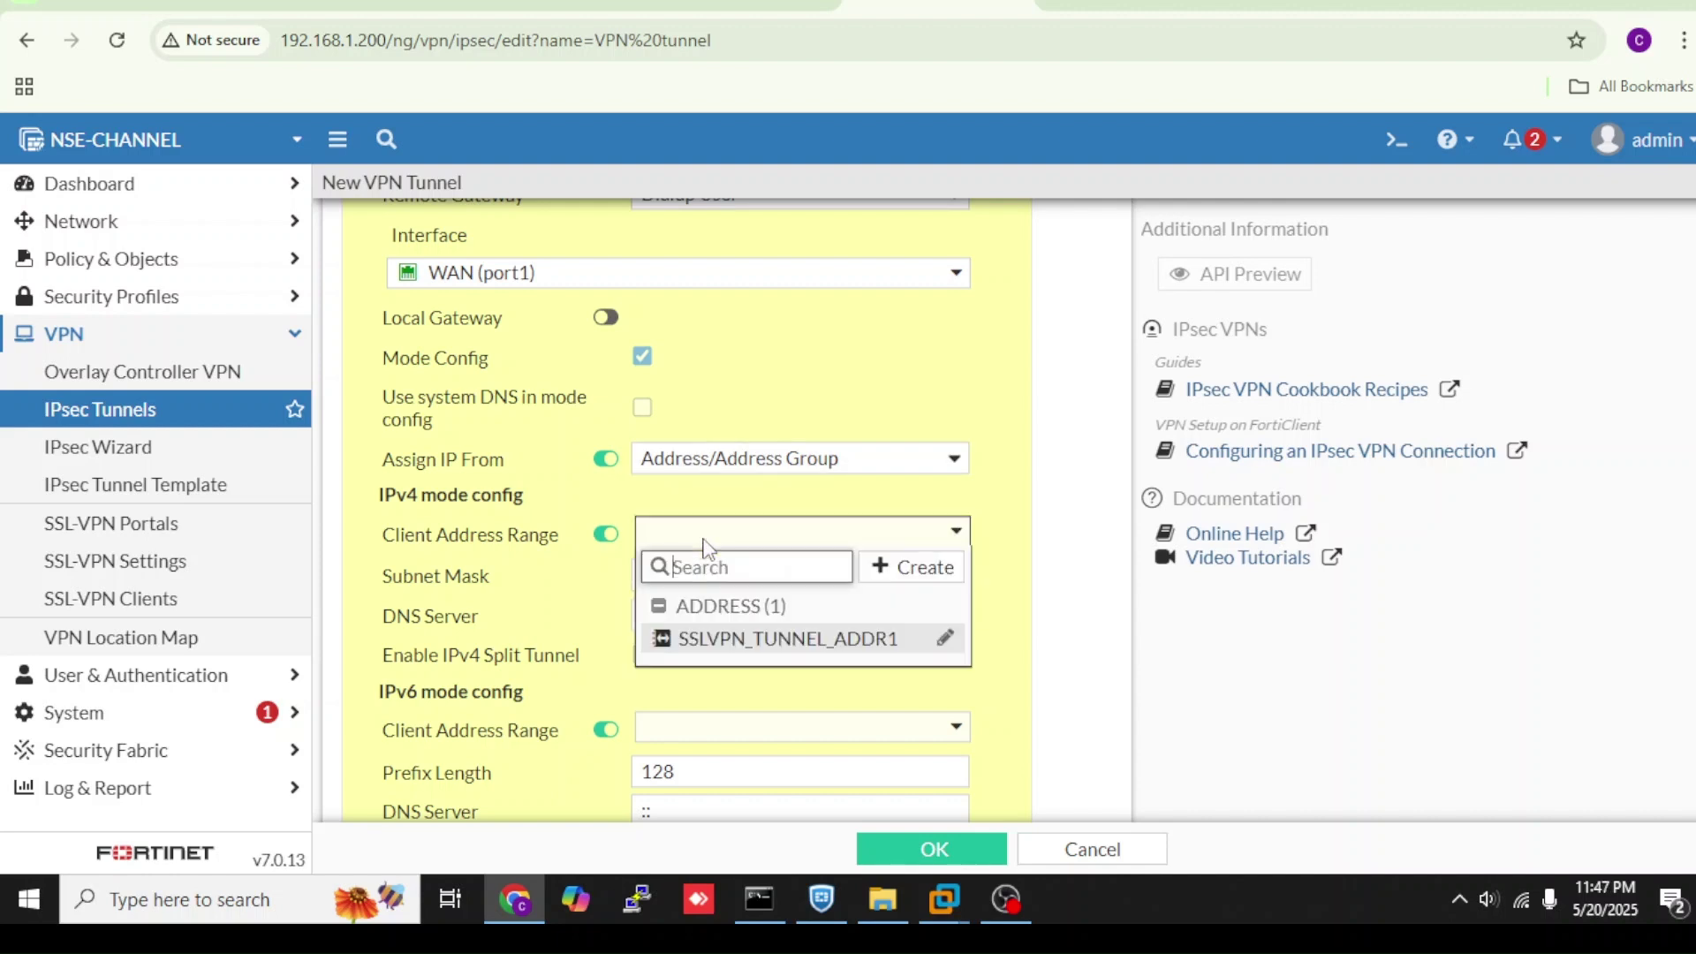
mouse_move(712, 649)
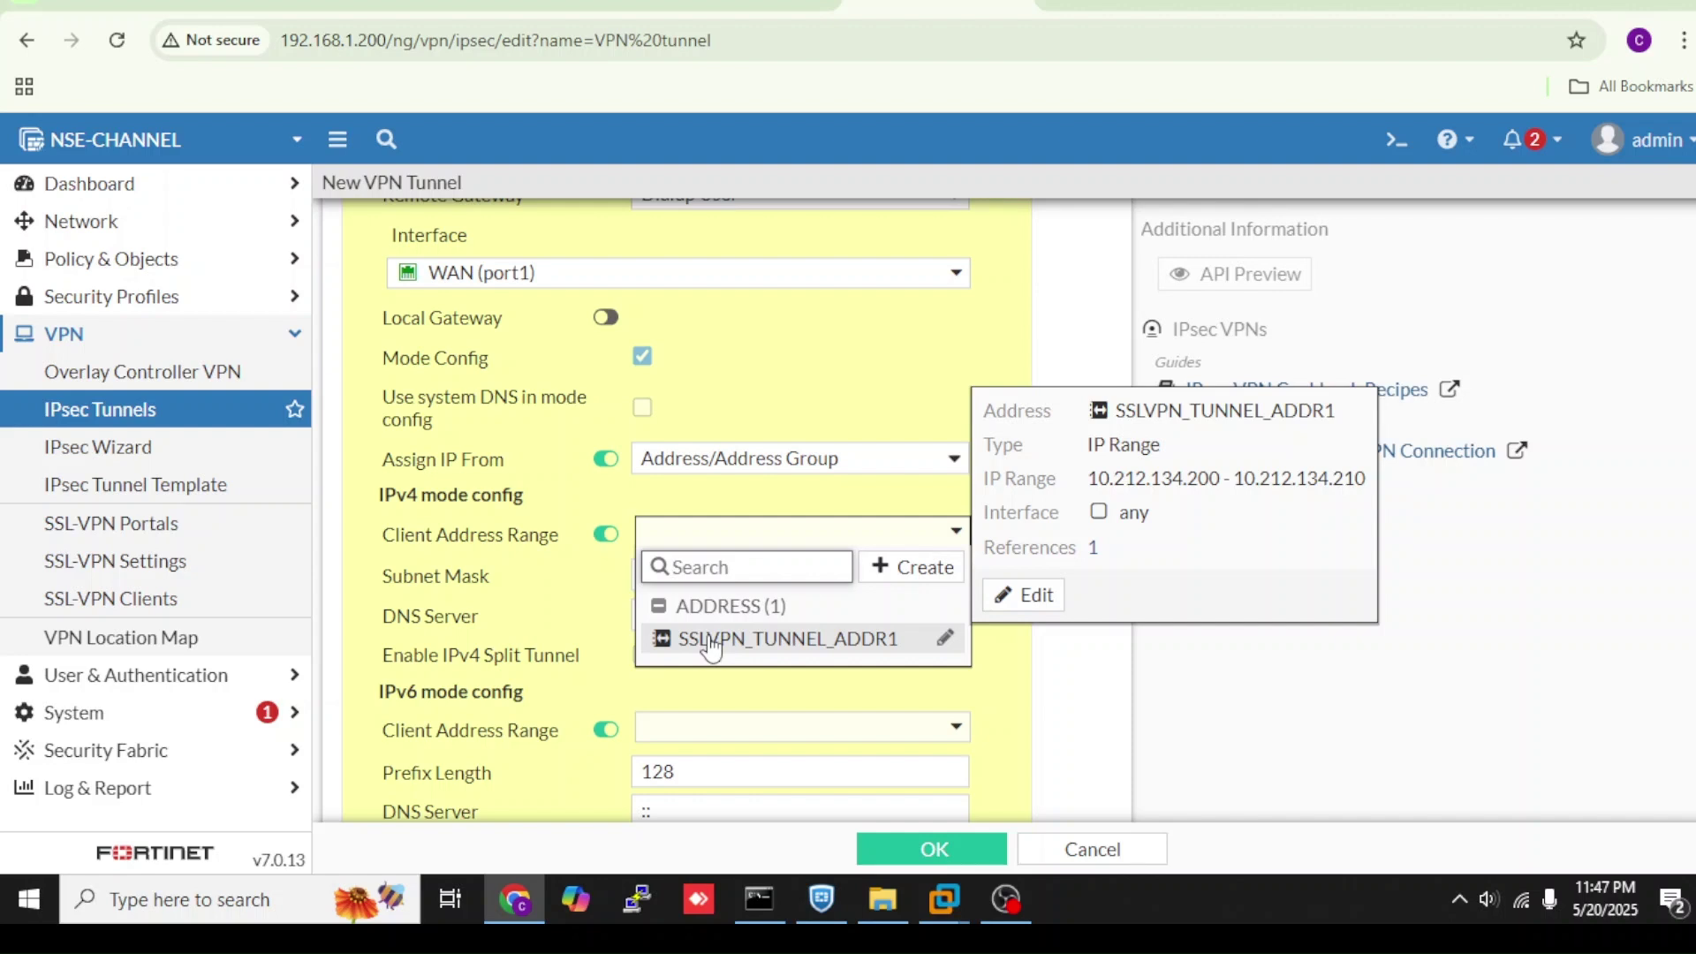
left_click(711, 643)
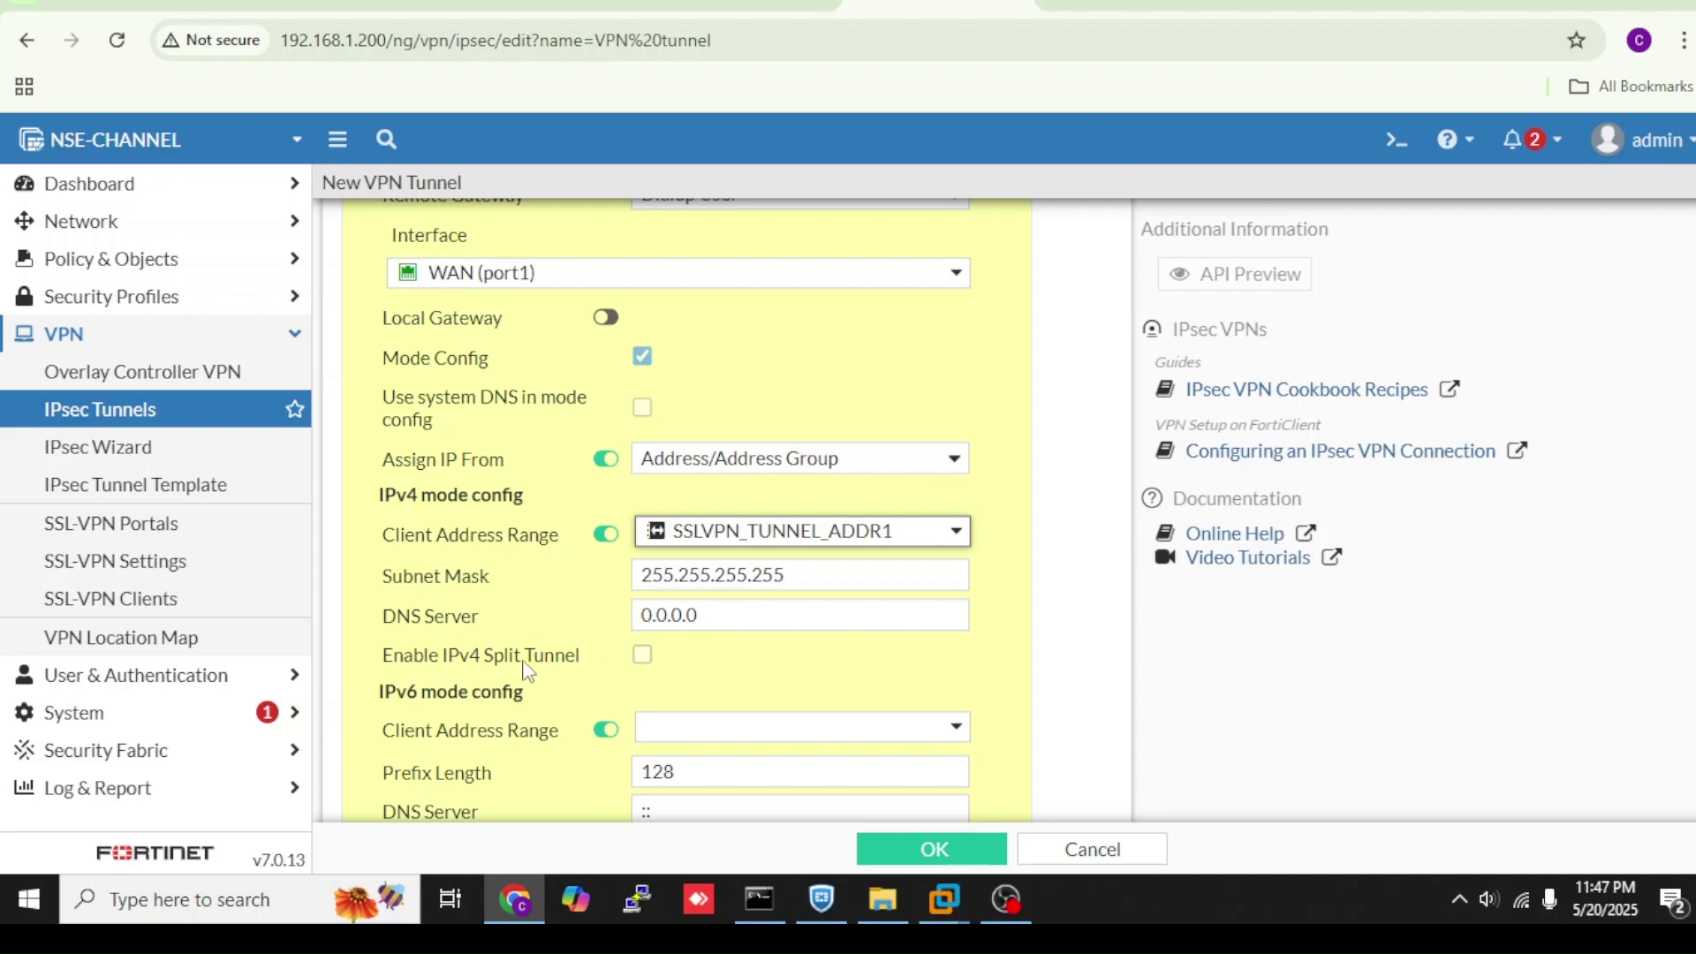
- Enable IPv4 split tunneling and set its accessible networks to the "all server" address group
left_click_drag(382, 655, 590, 659)
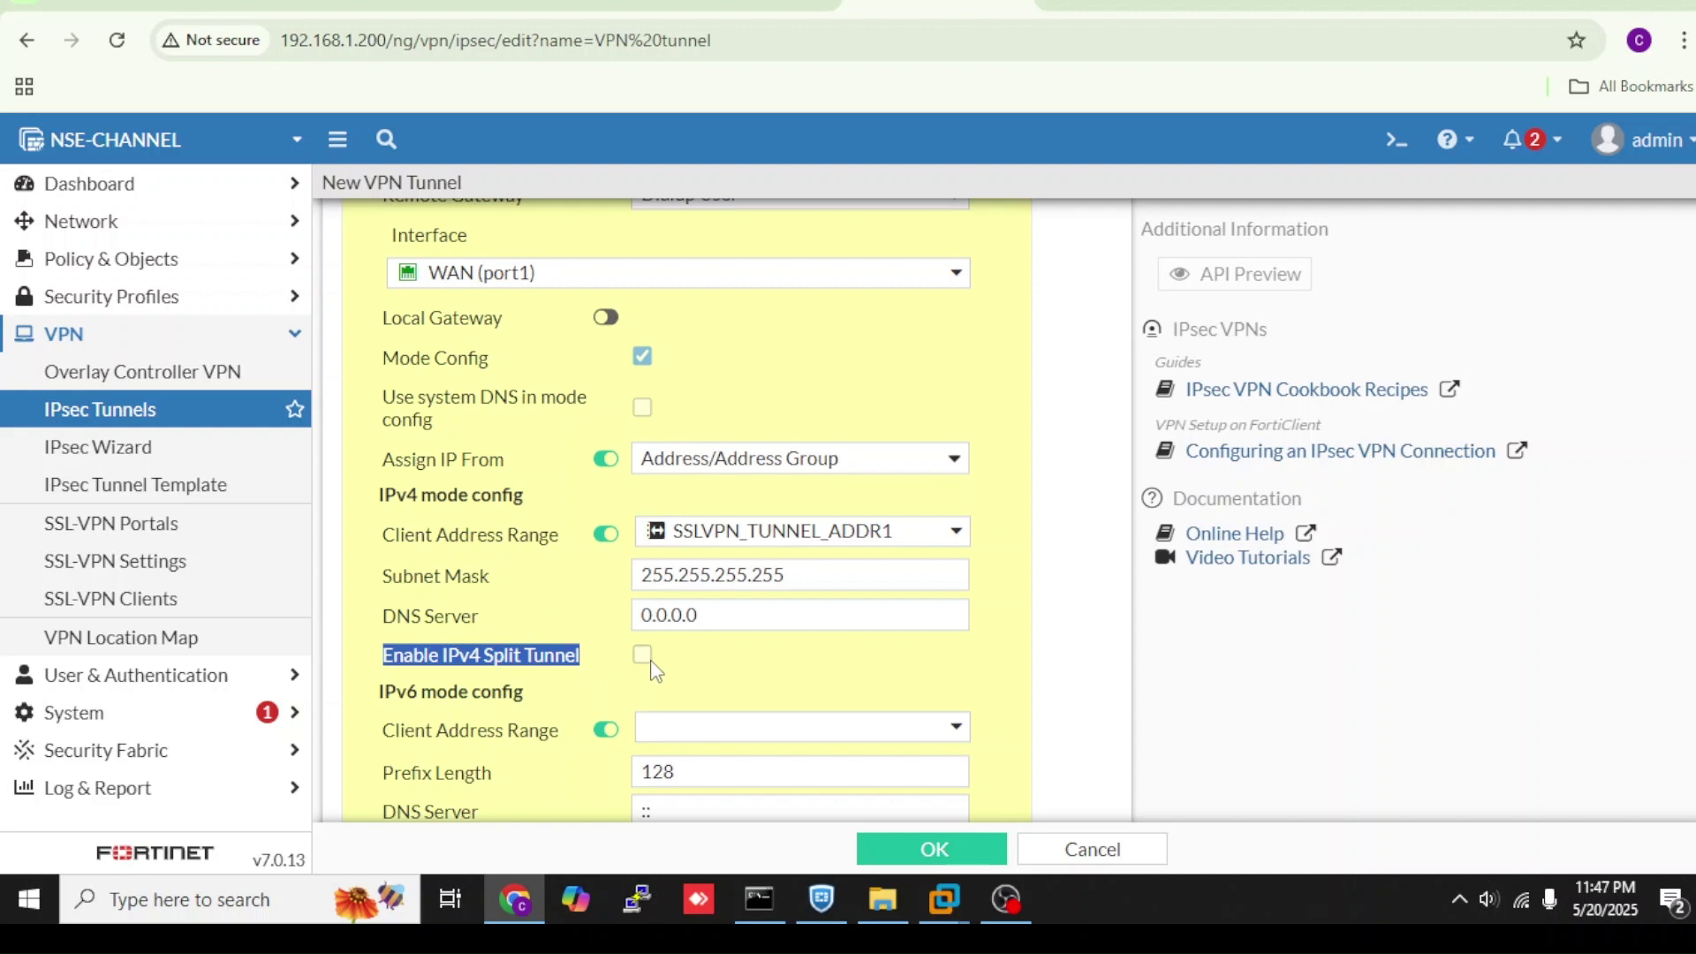
left_click(684, 687)
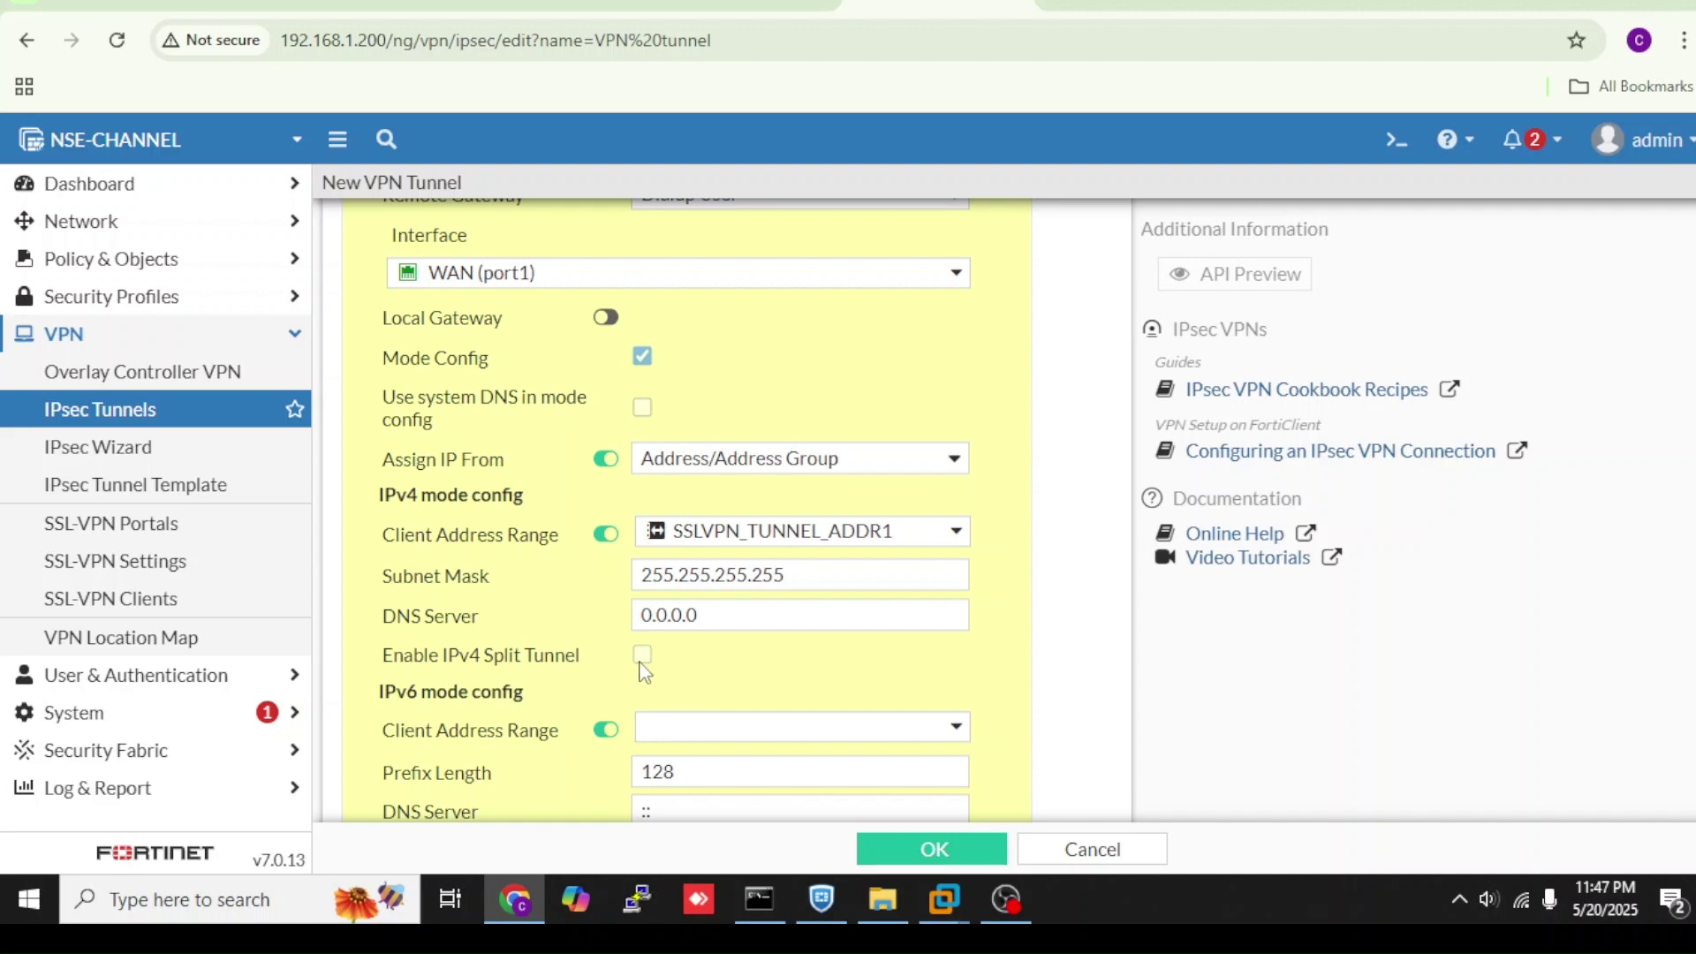
left_click(640, 660)
left_click(641, 660)
left_click(643, 657)
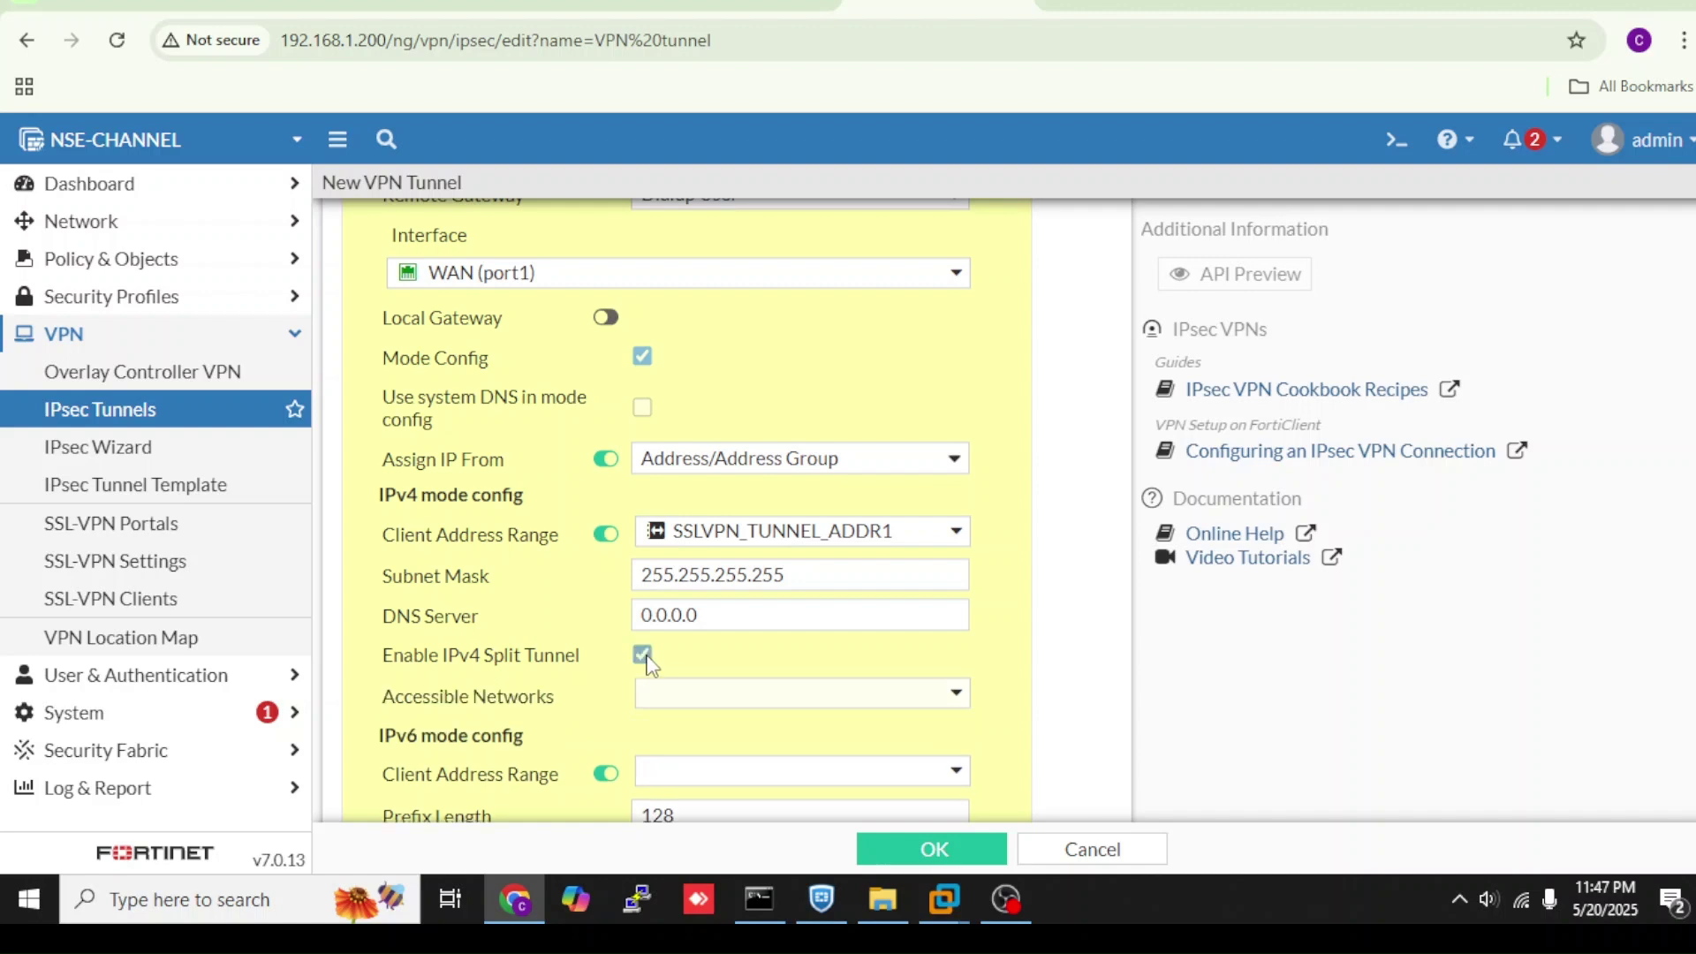
left_click(694, 695)
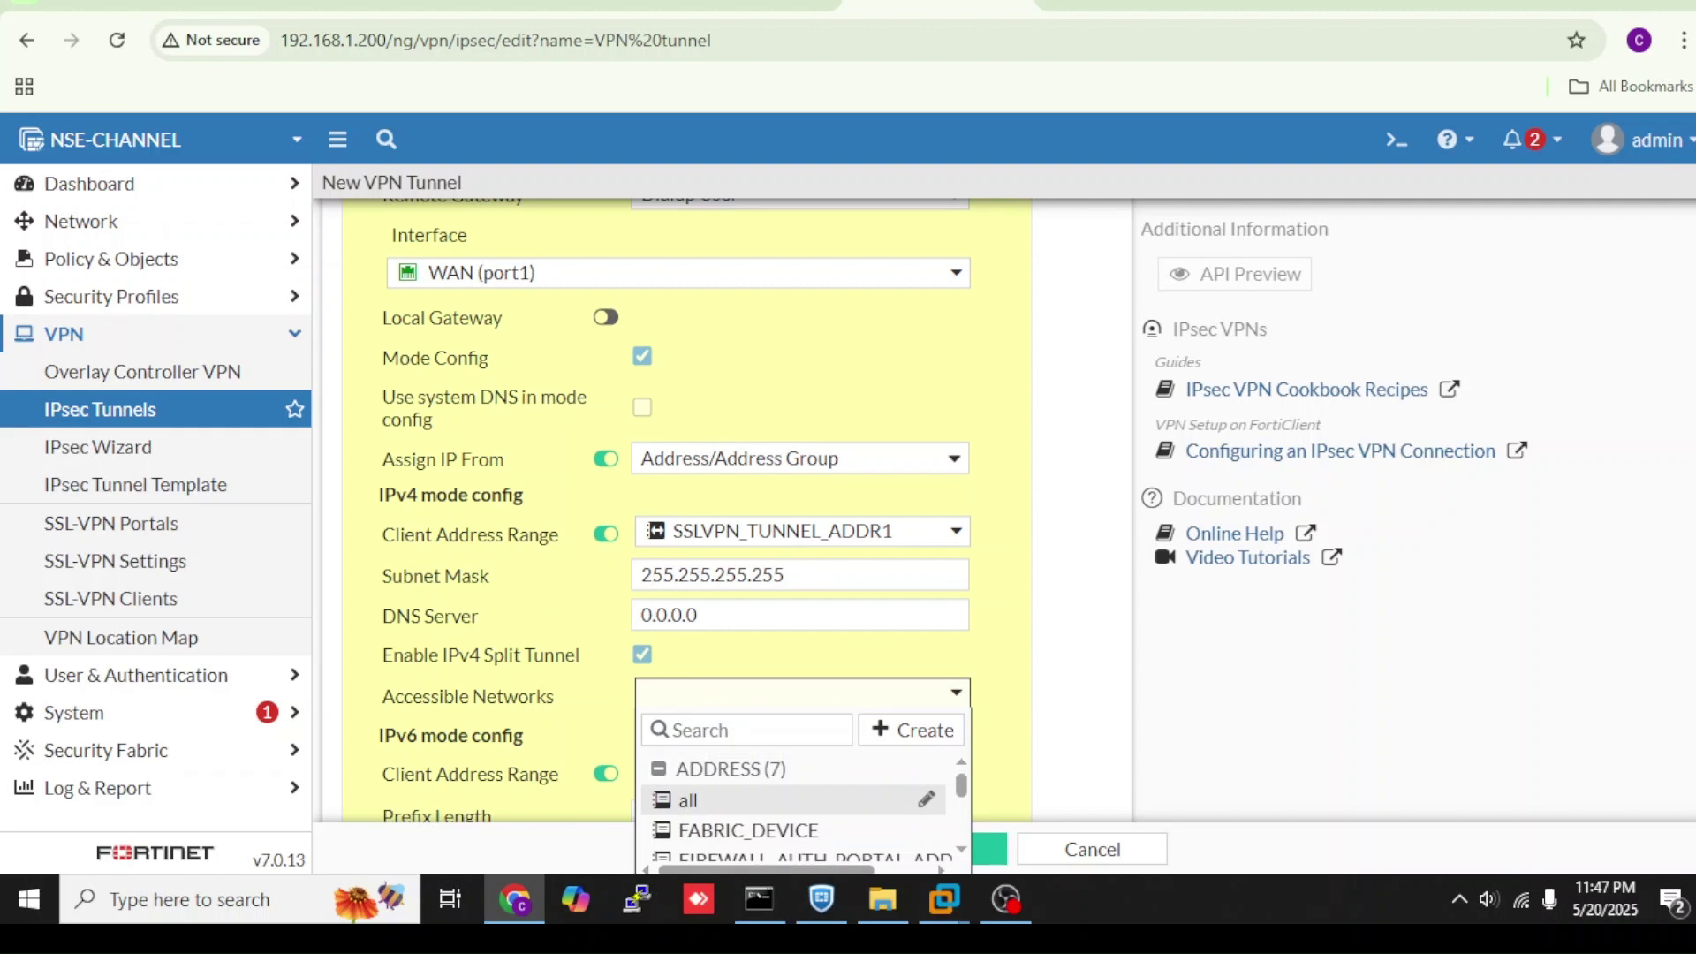
scroll(677, 510, "down", 3)
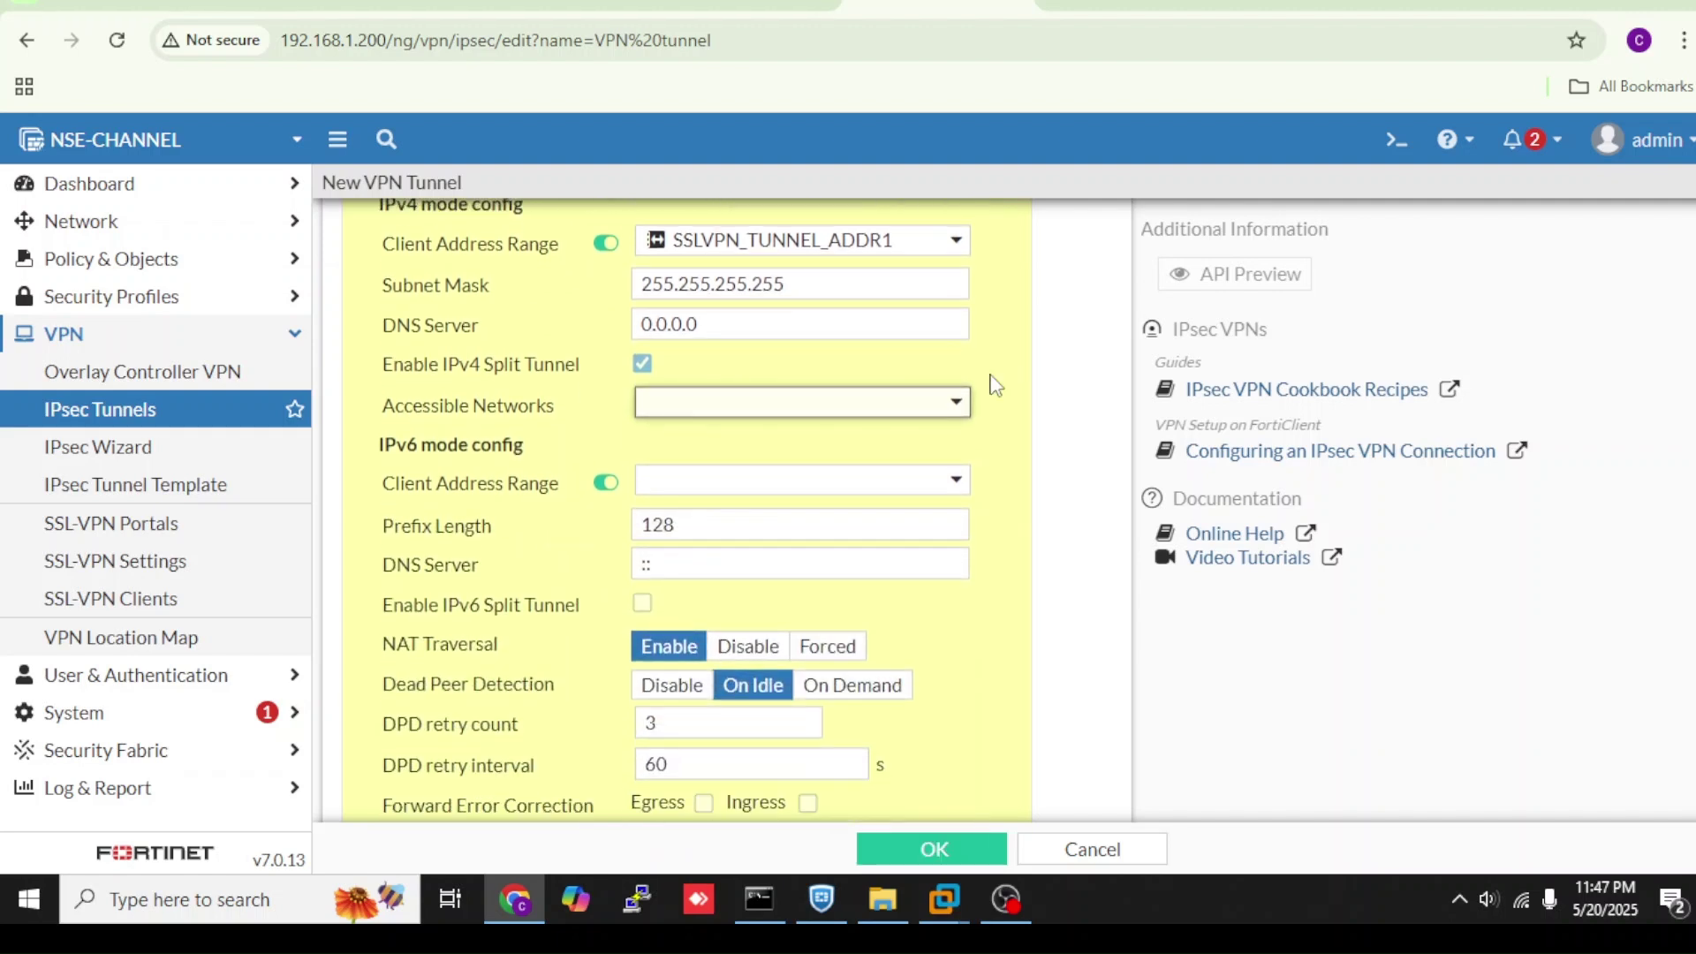
left_click(964, 406)
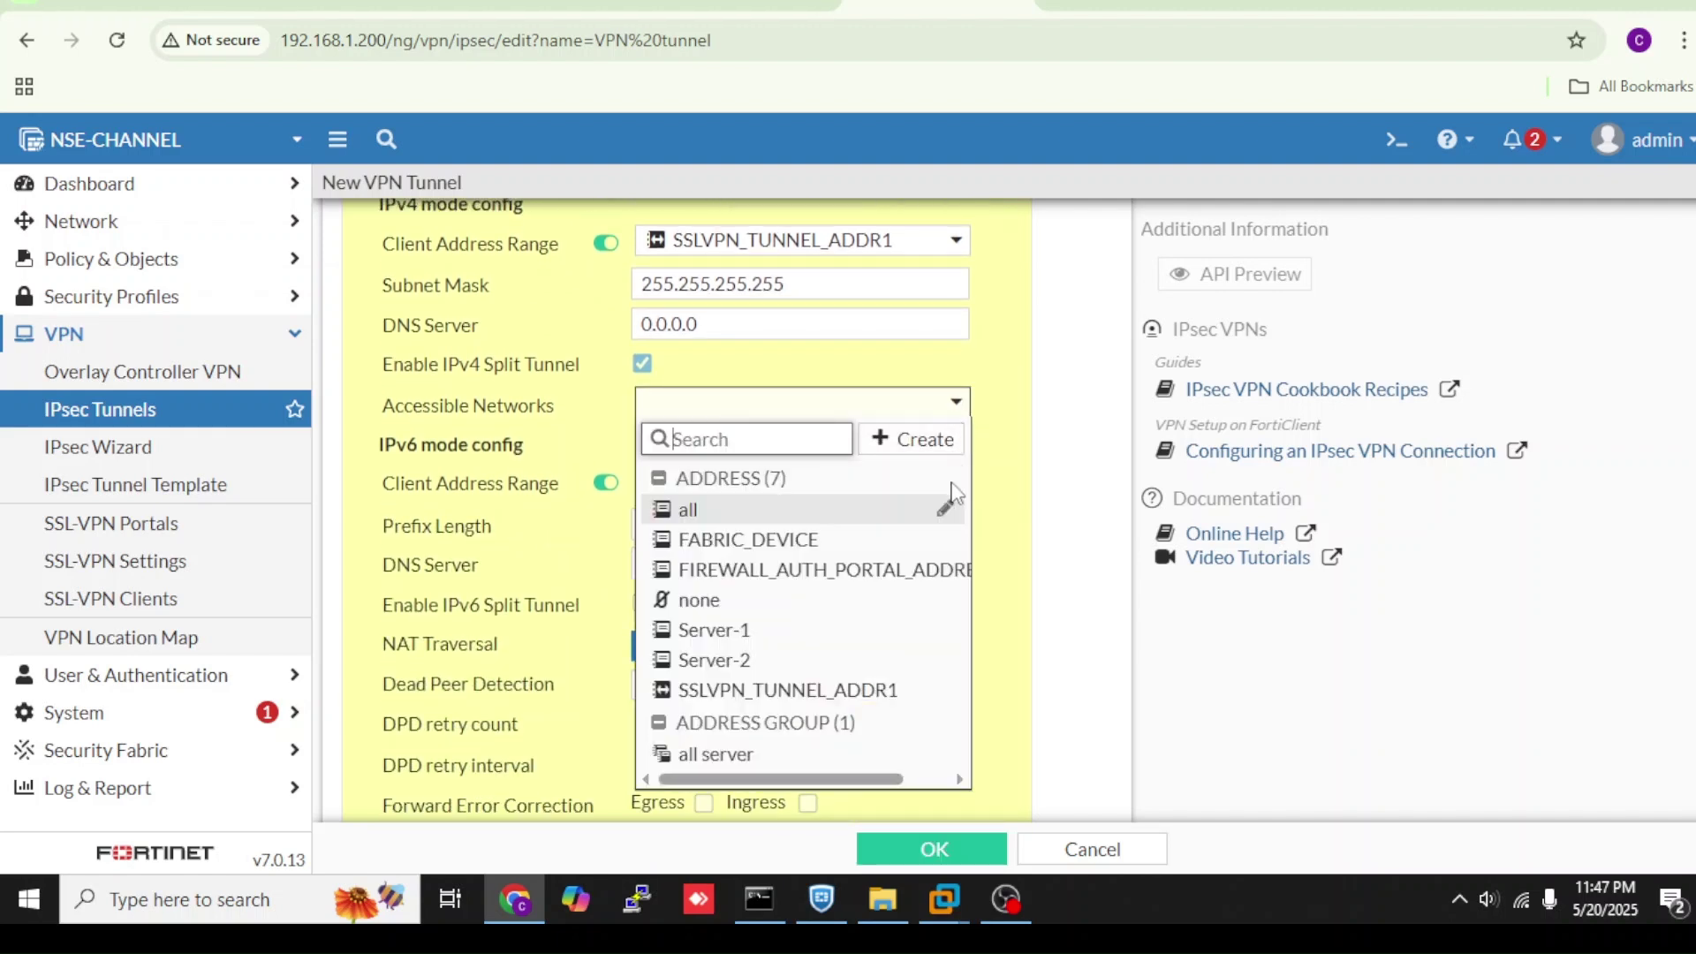
mouse_move(755, 762)
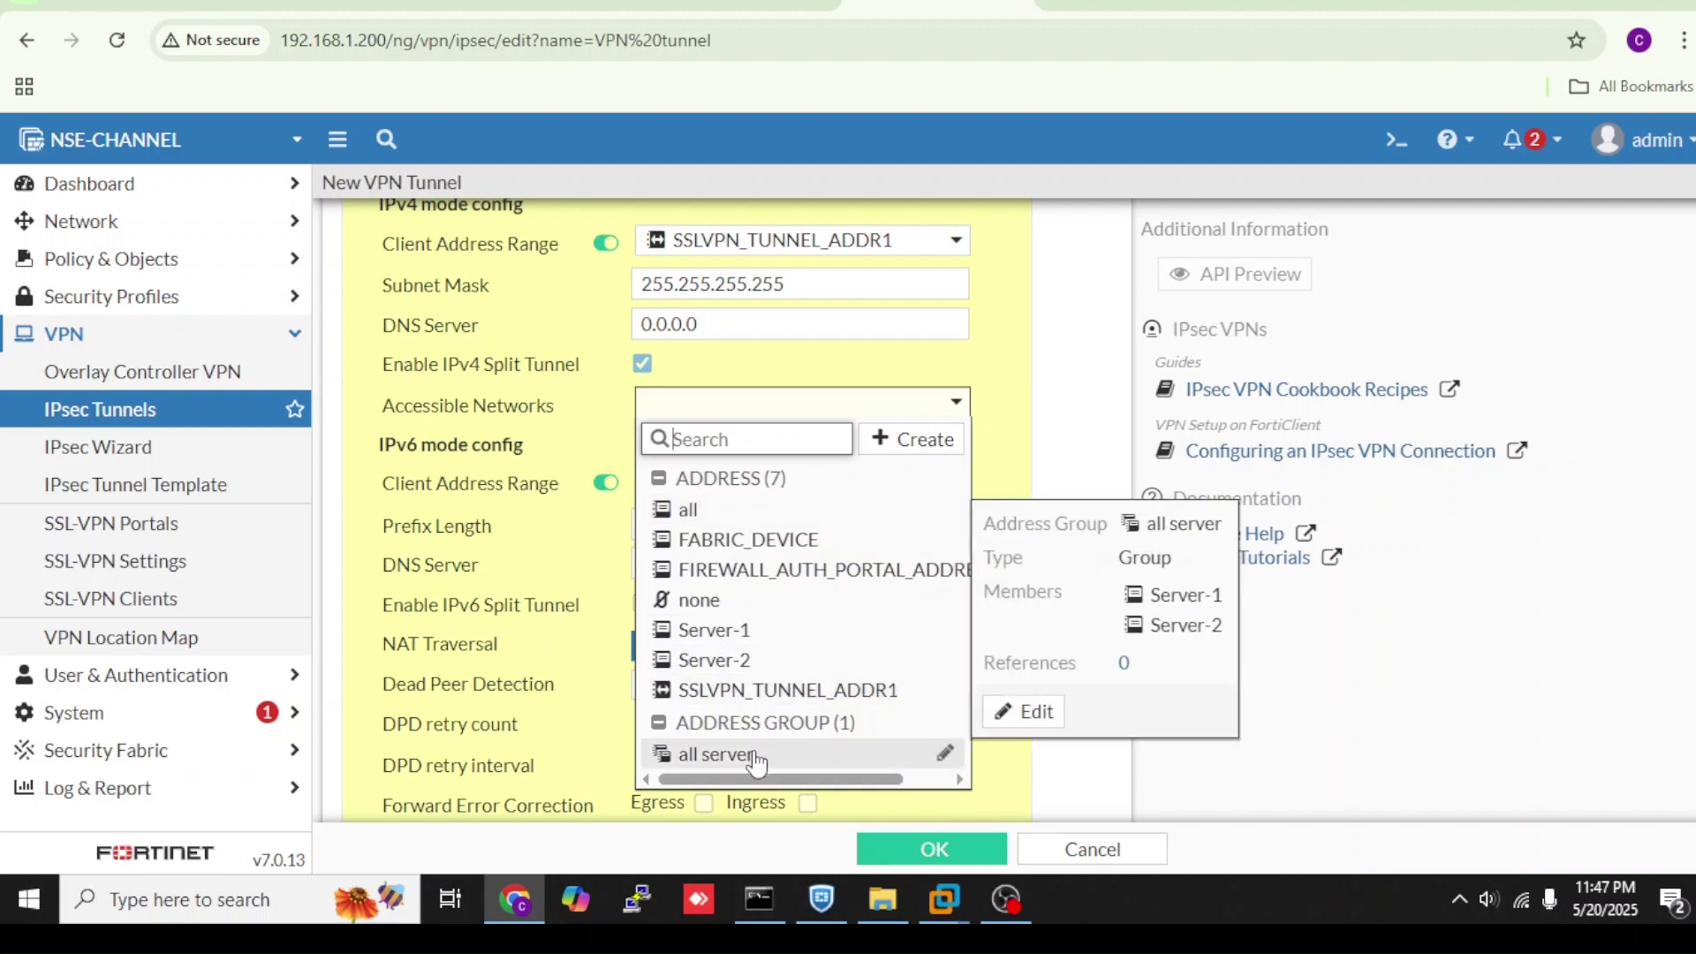
left_click(756, 758)
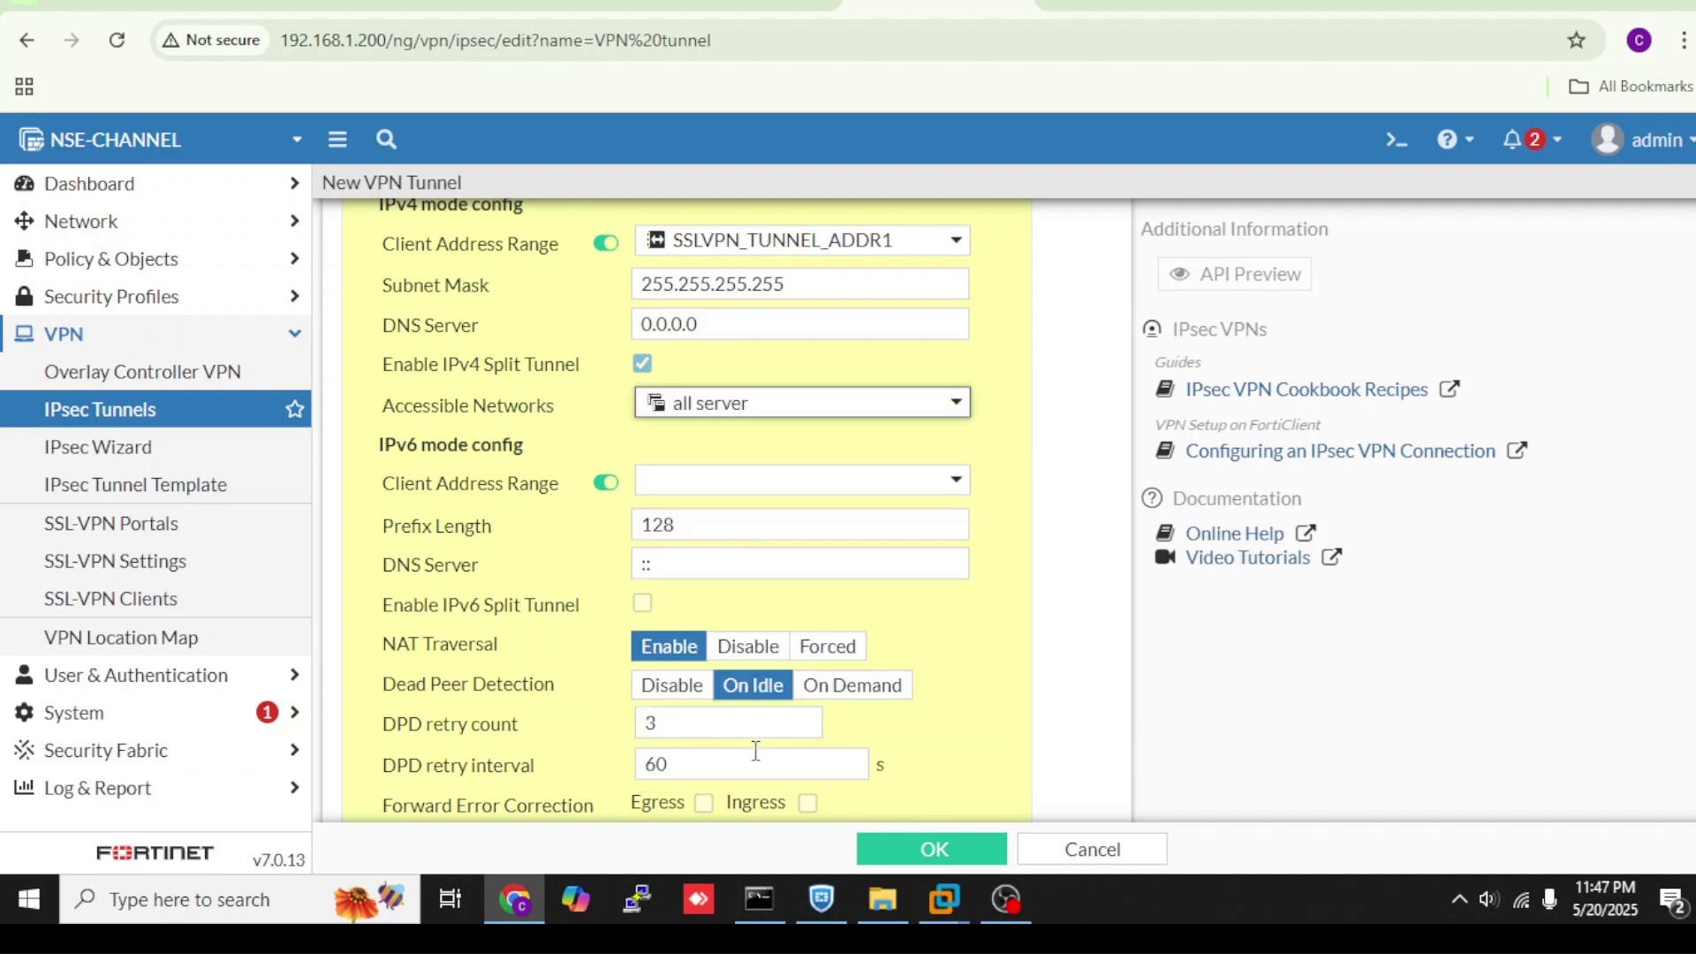
left_click(1126, 2)
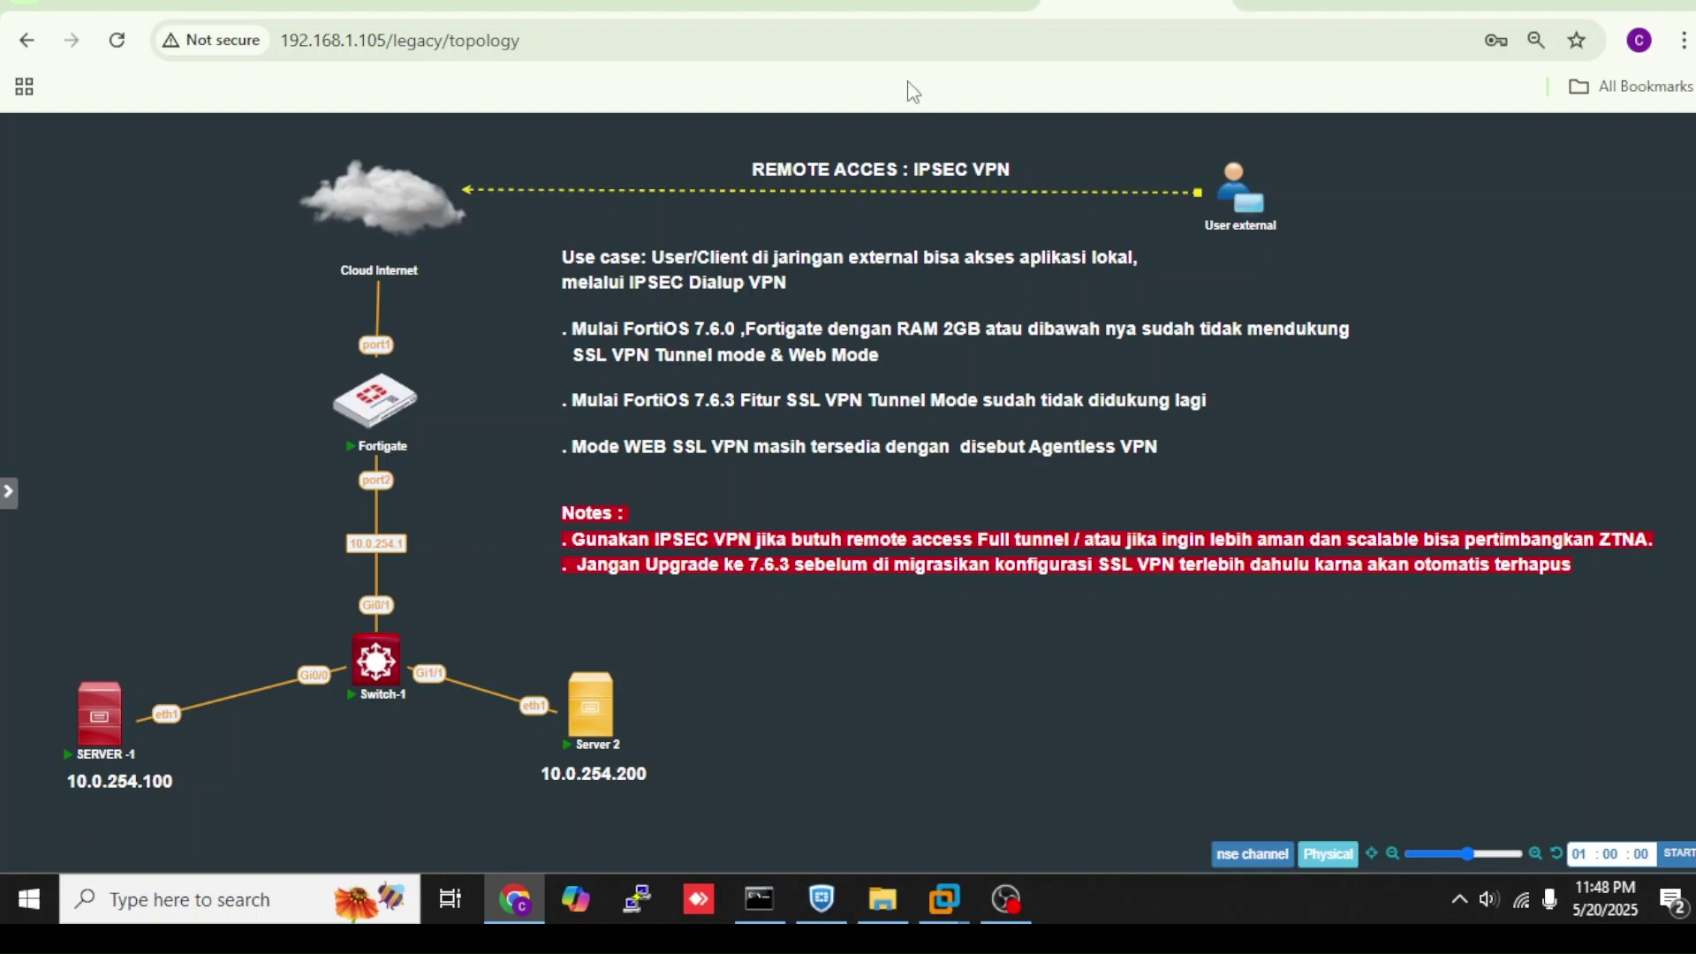
left_click(945, 9)
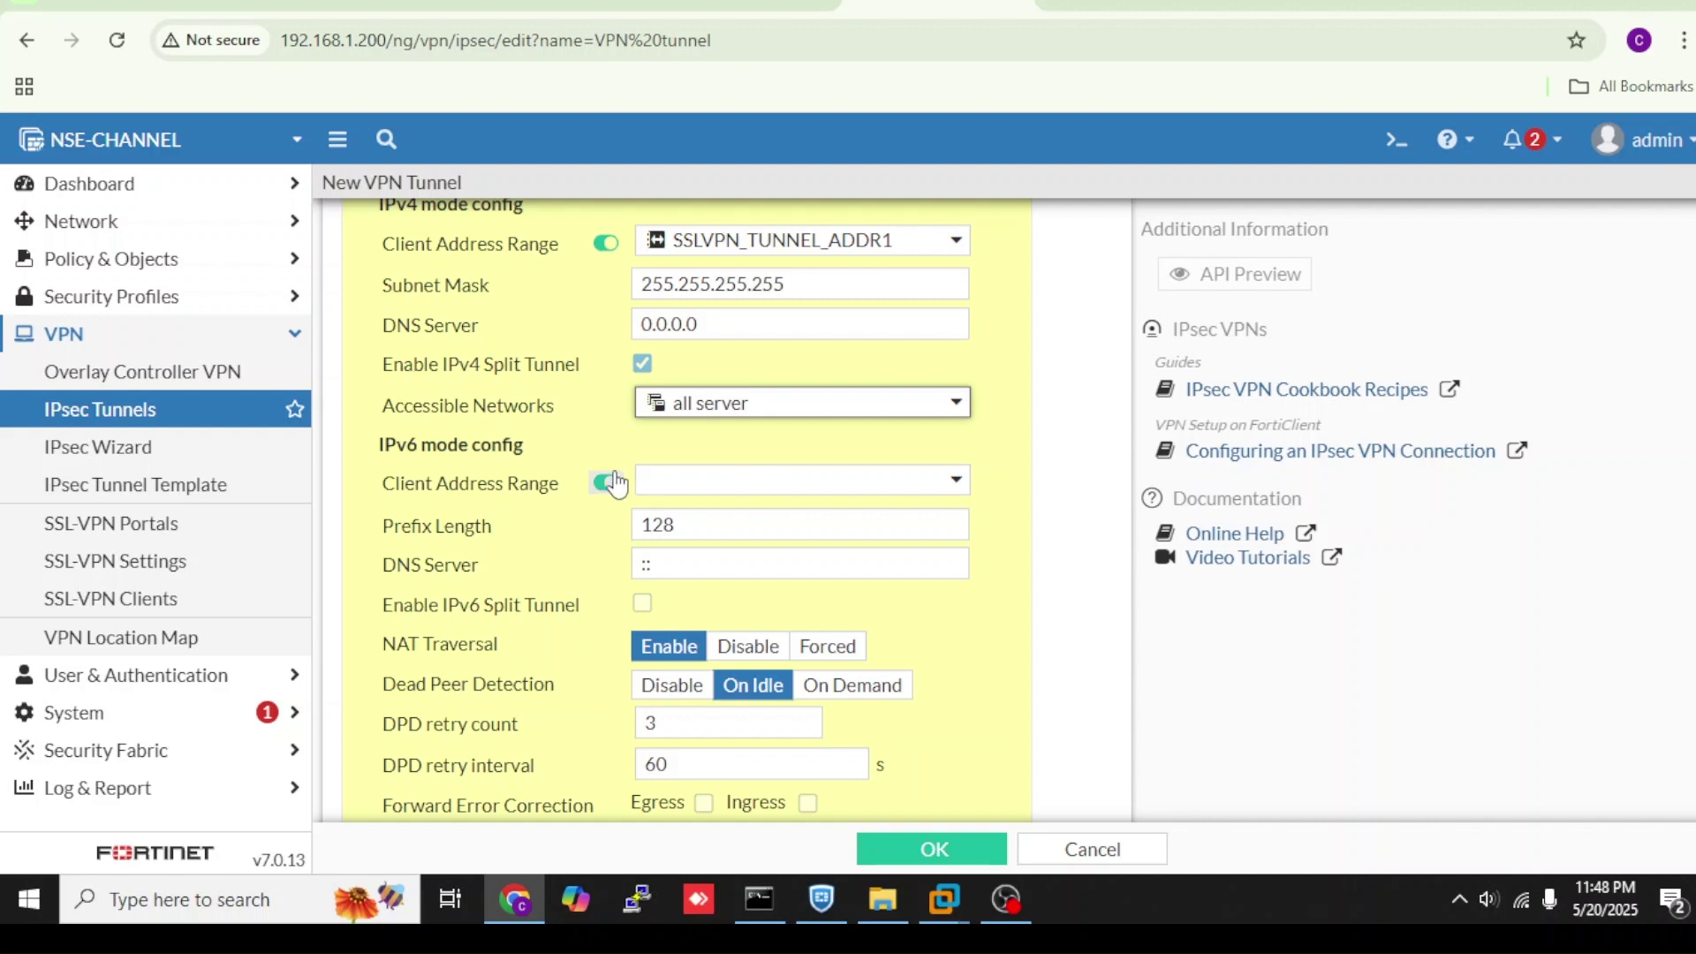
- Enter the pre-shared key for the tunnel's authentication
scroll(1001, 379, "down", 5)
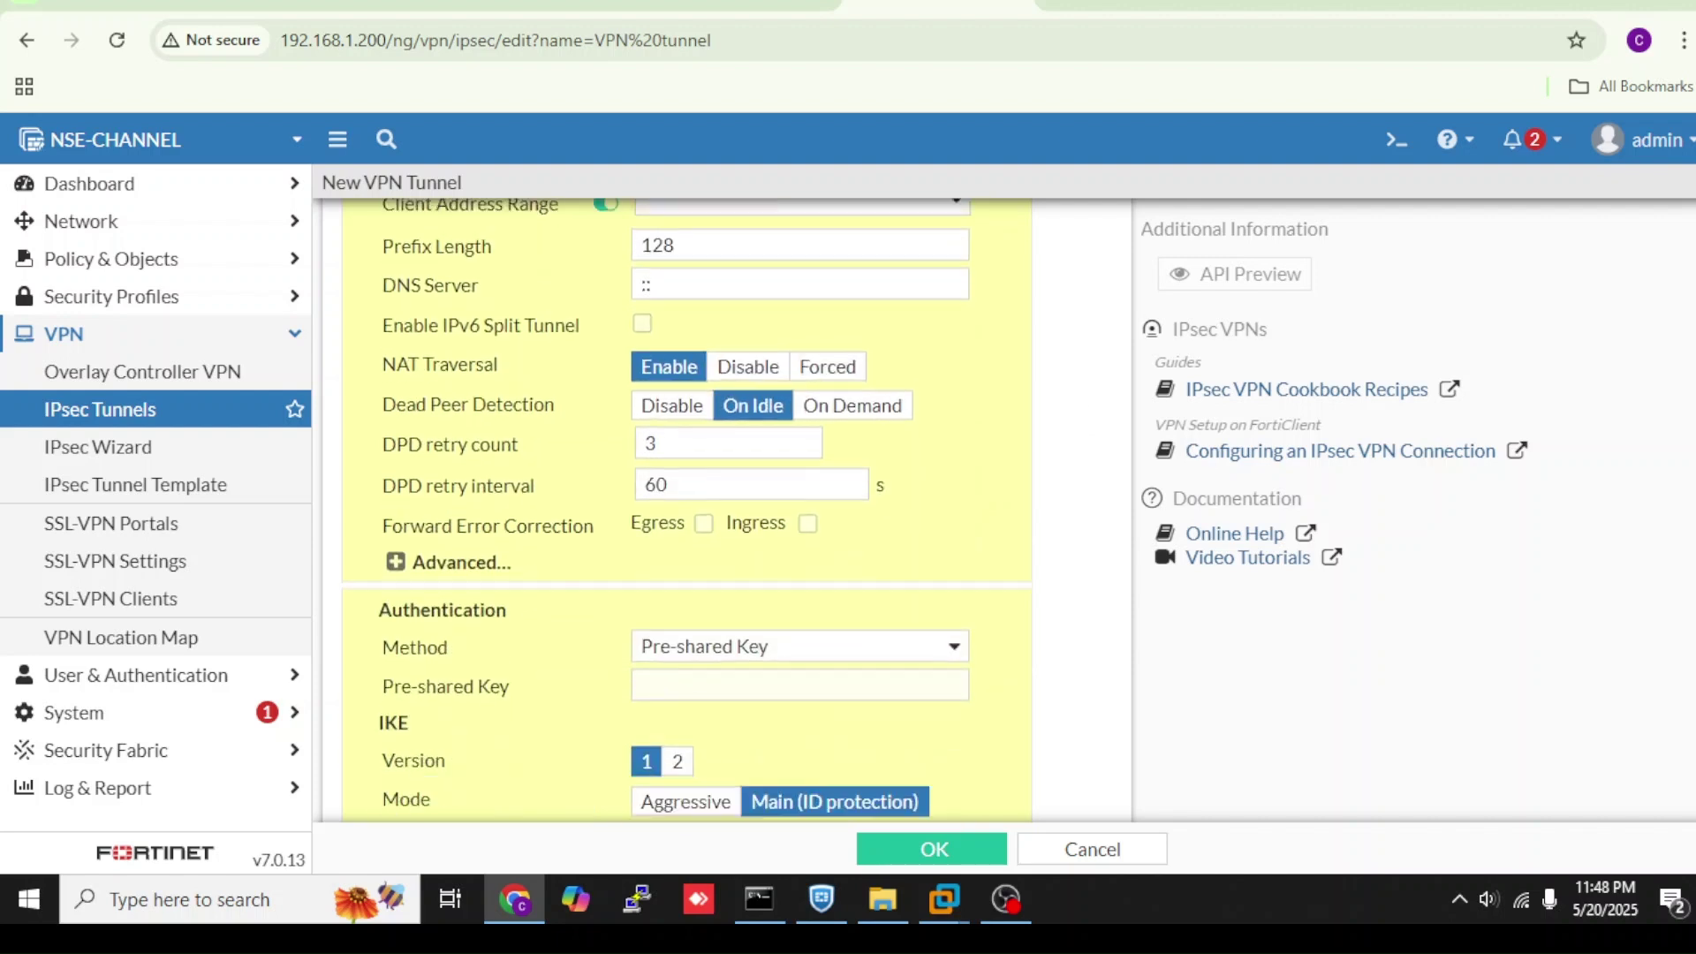
left_click(882, 462)
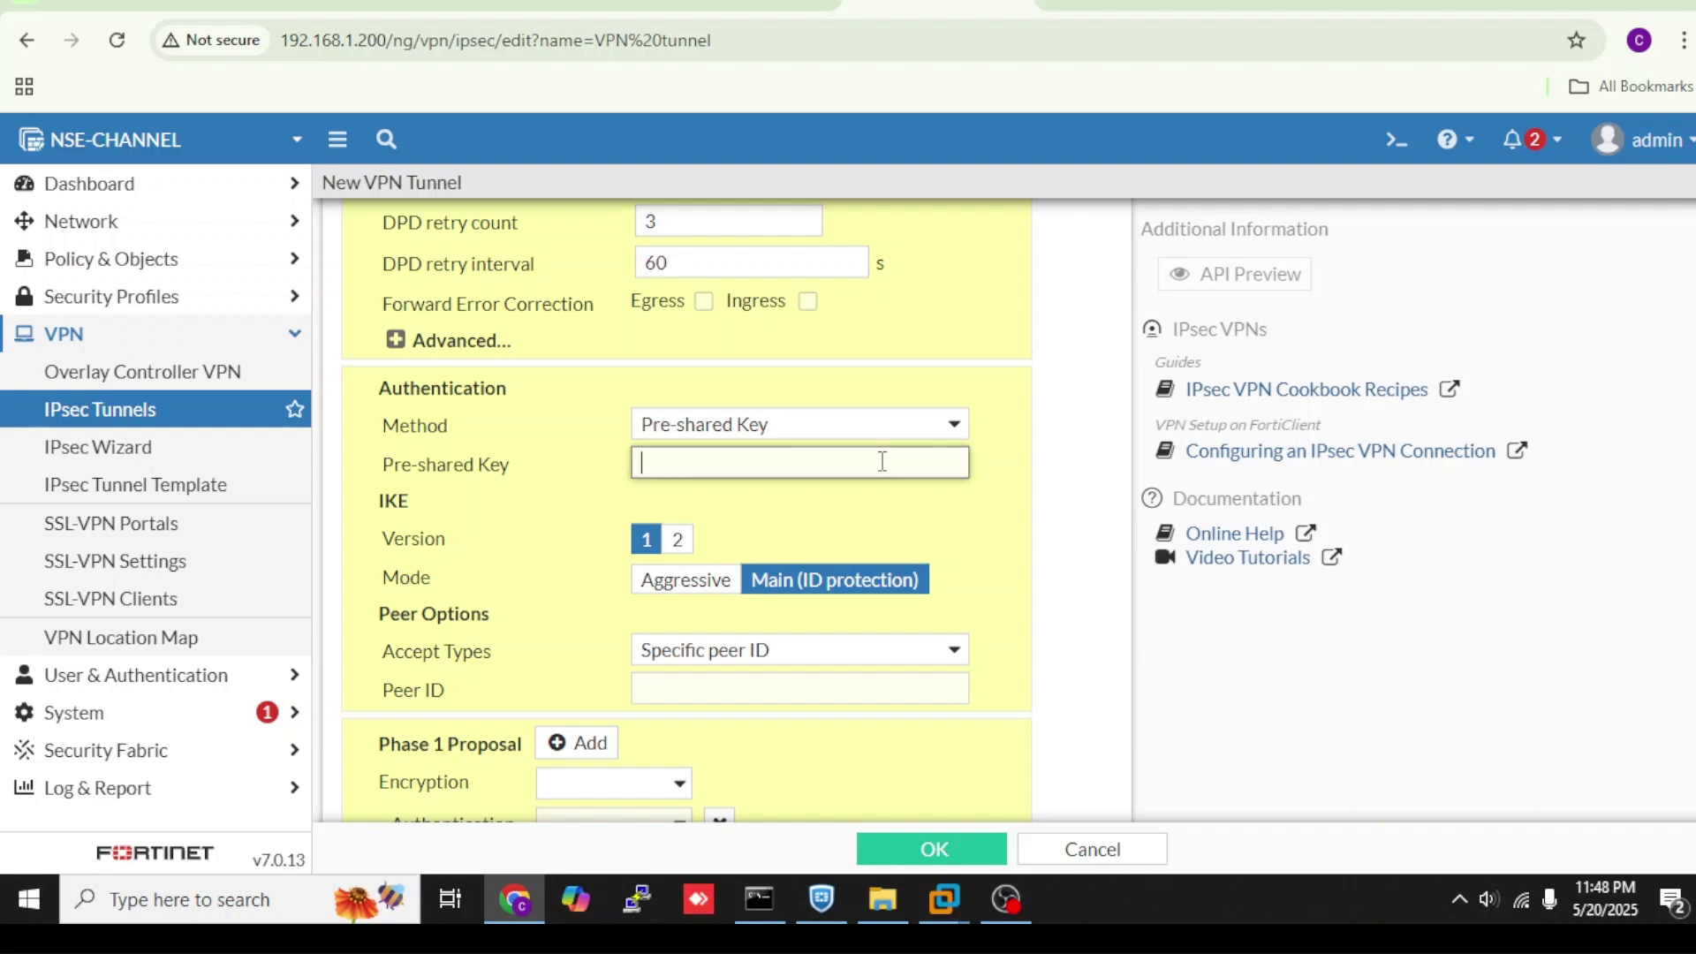
type("•••")
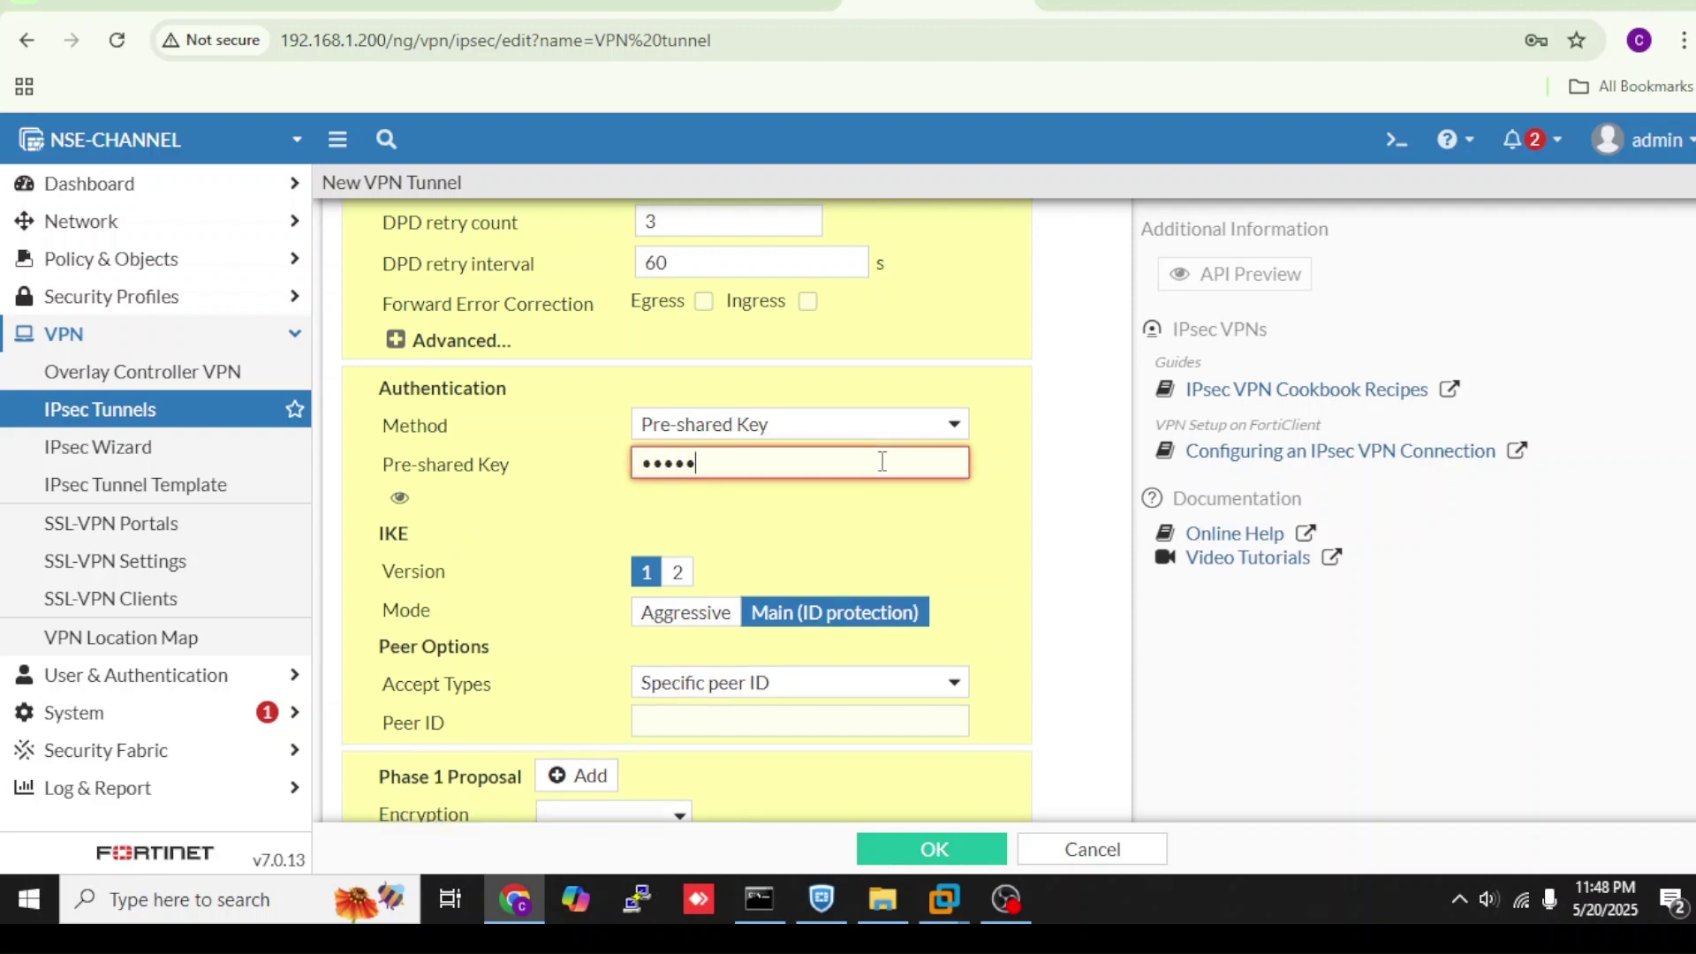
type("•••")
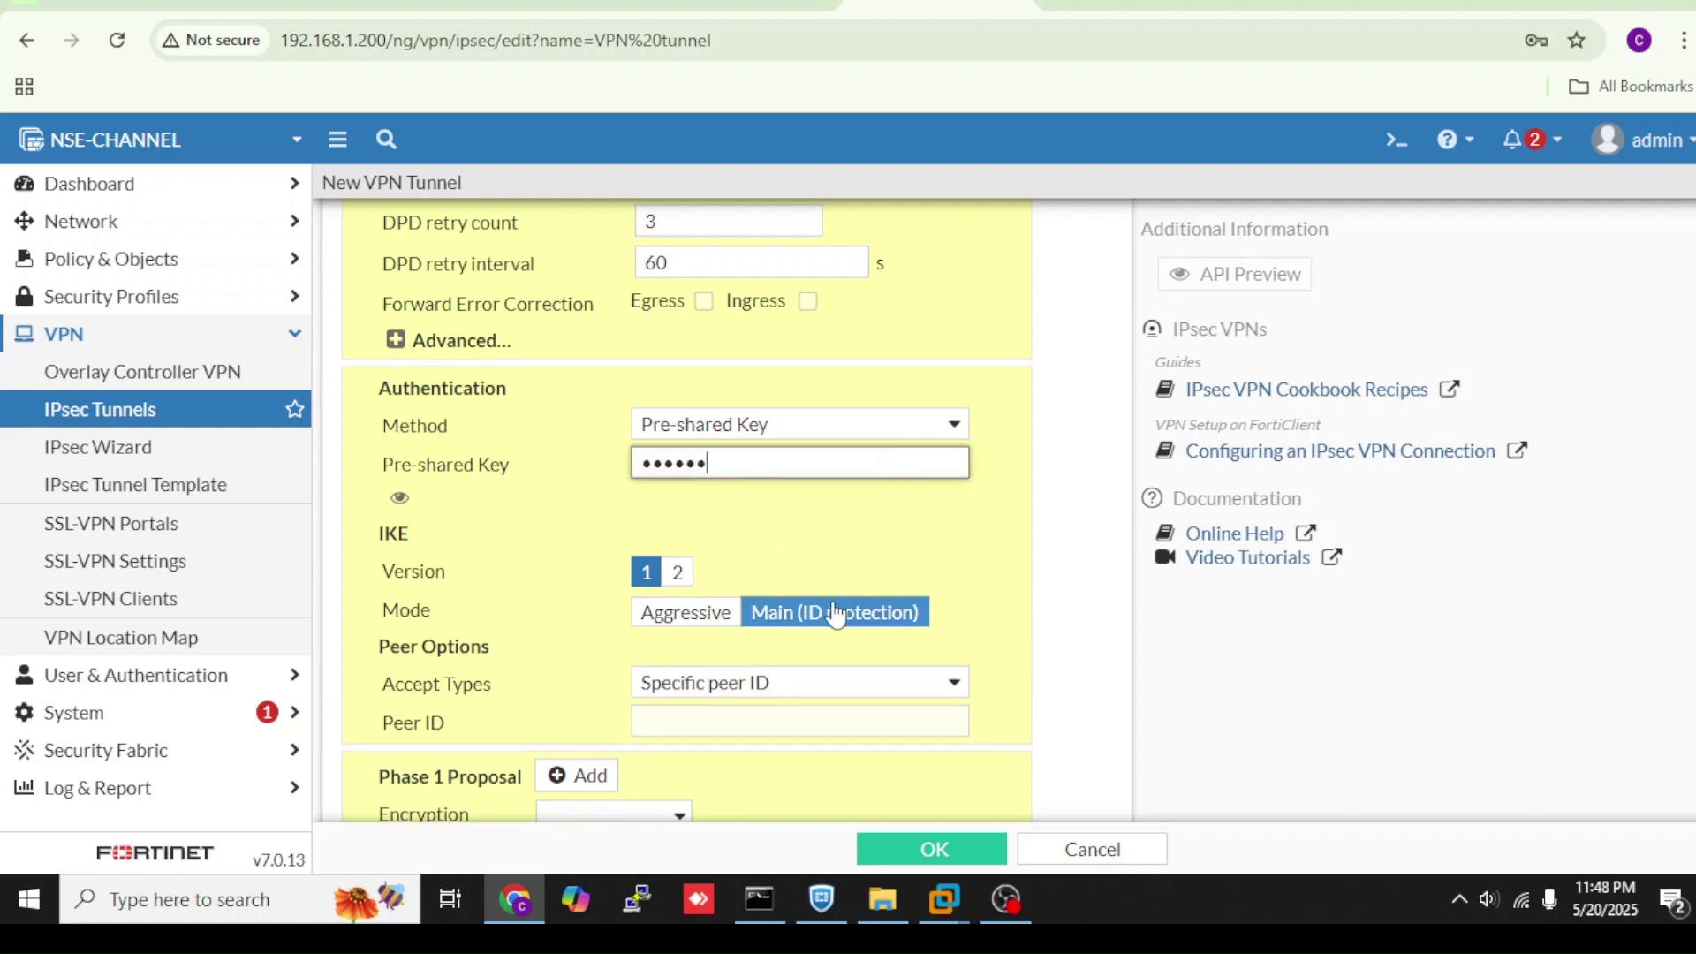
- Set the IKE mode to Aggressive and accept any peer ID
left_click(709, 620)
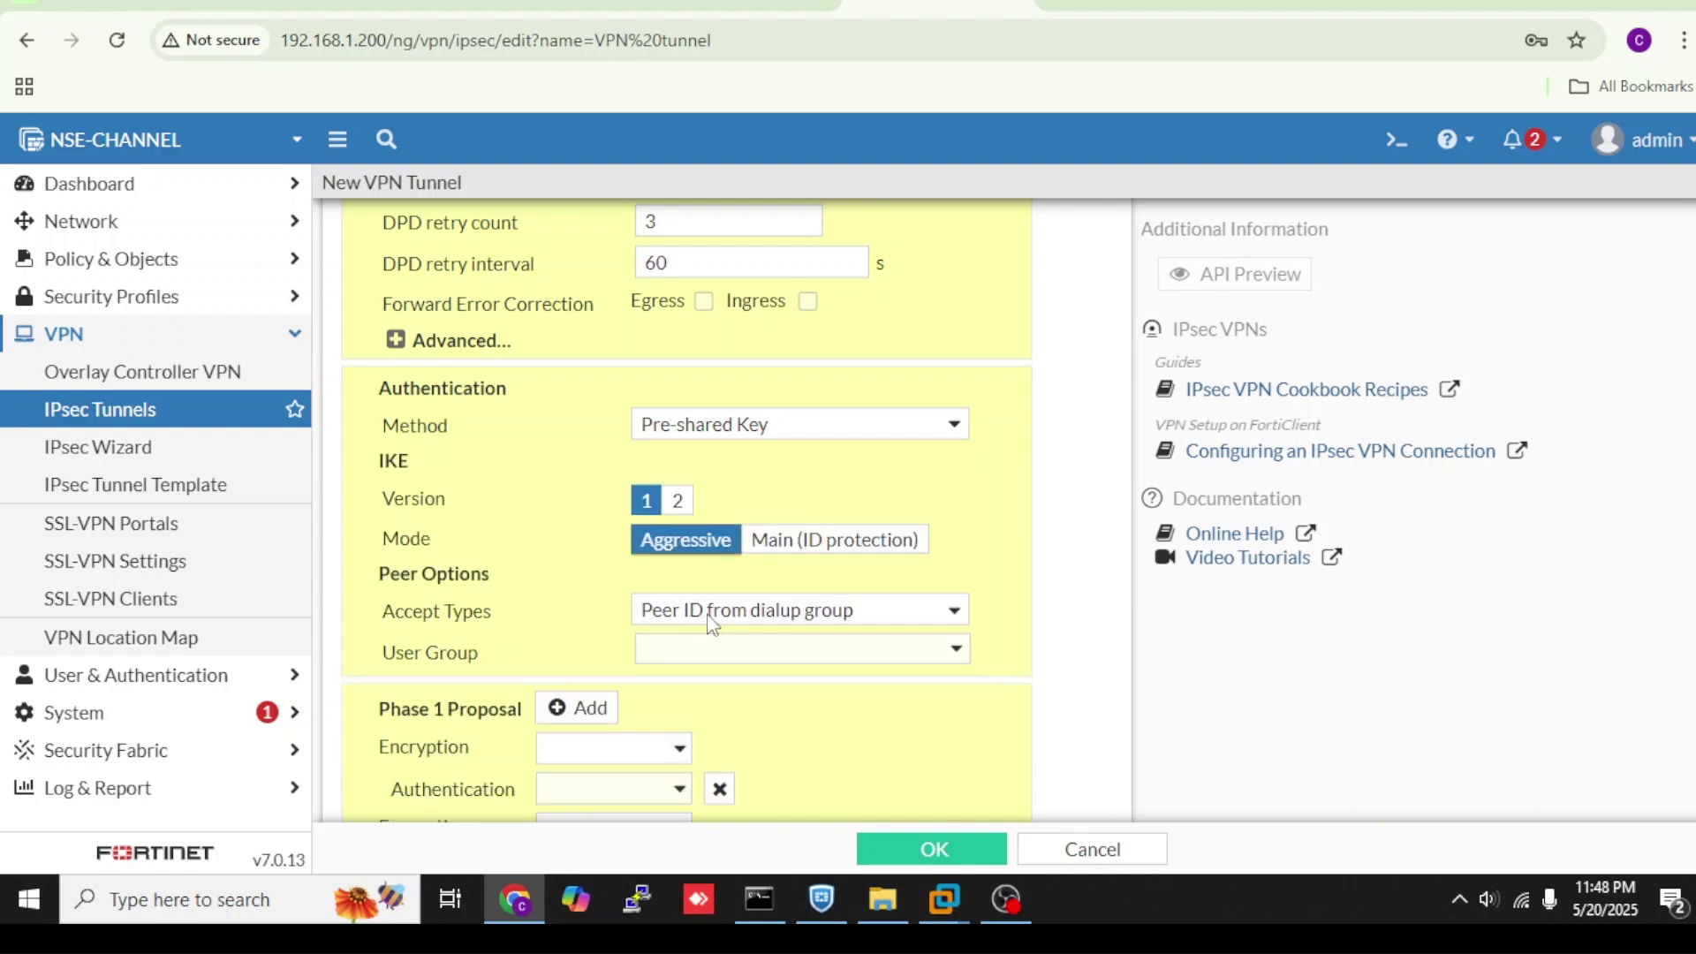
left_click(752, 620)
left_click(740, 650)
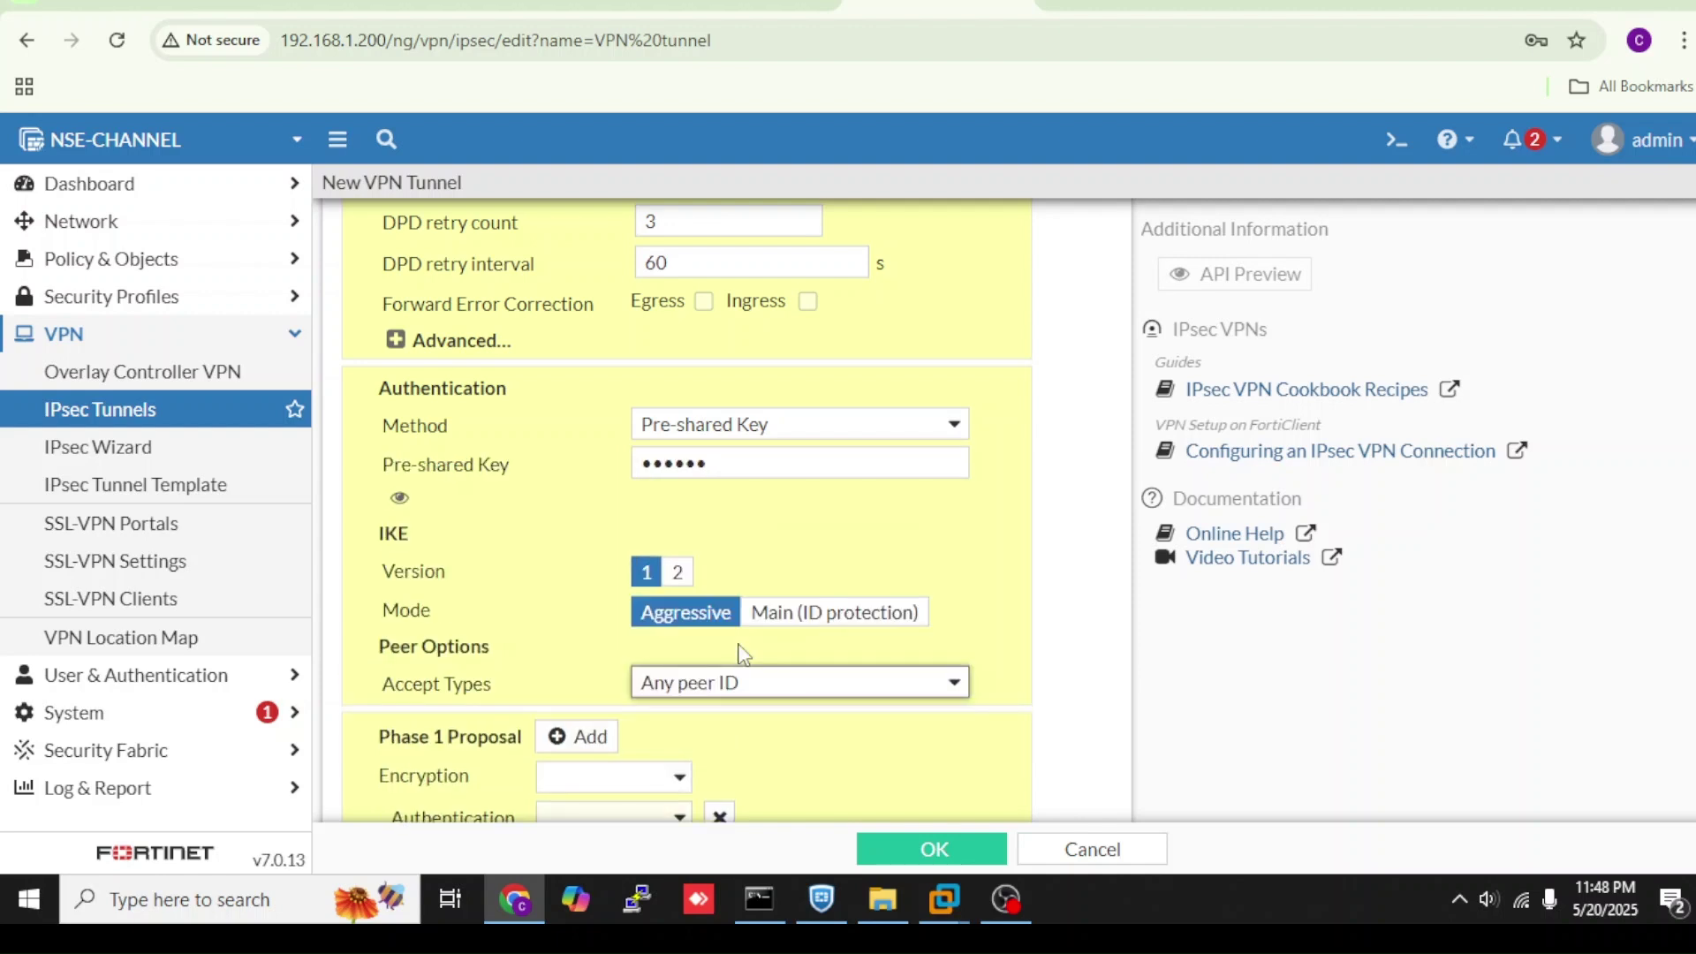
- Set the first Phase 1 proposal to DES encryption with SHA1 authentication
scroll(1055, 353, "down", 3)
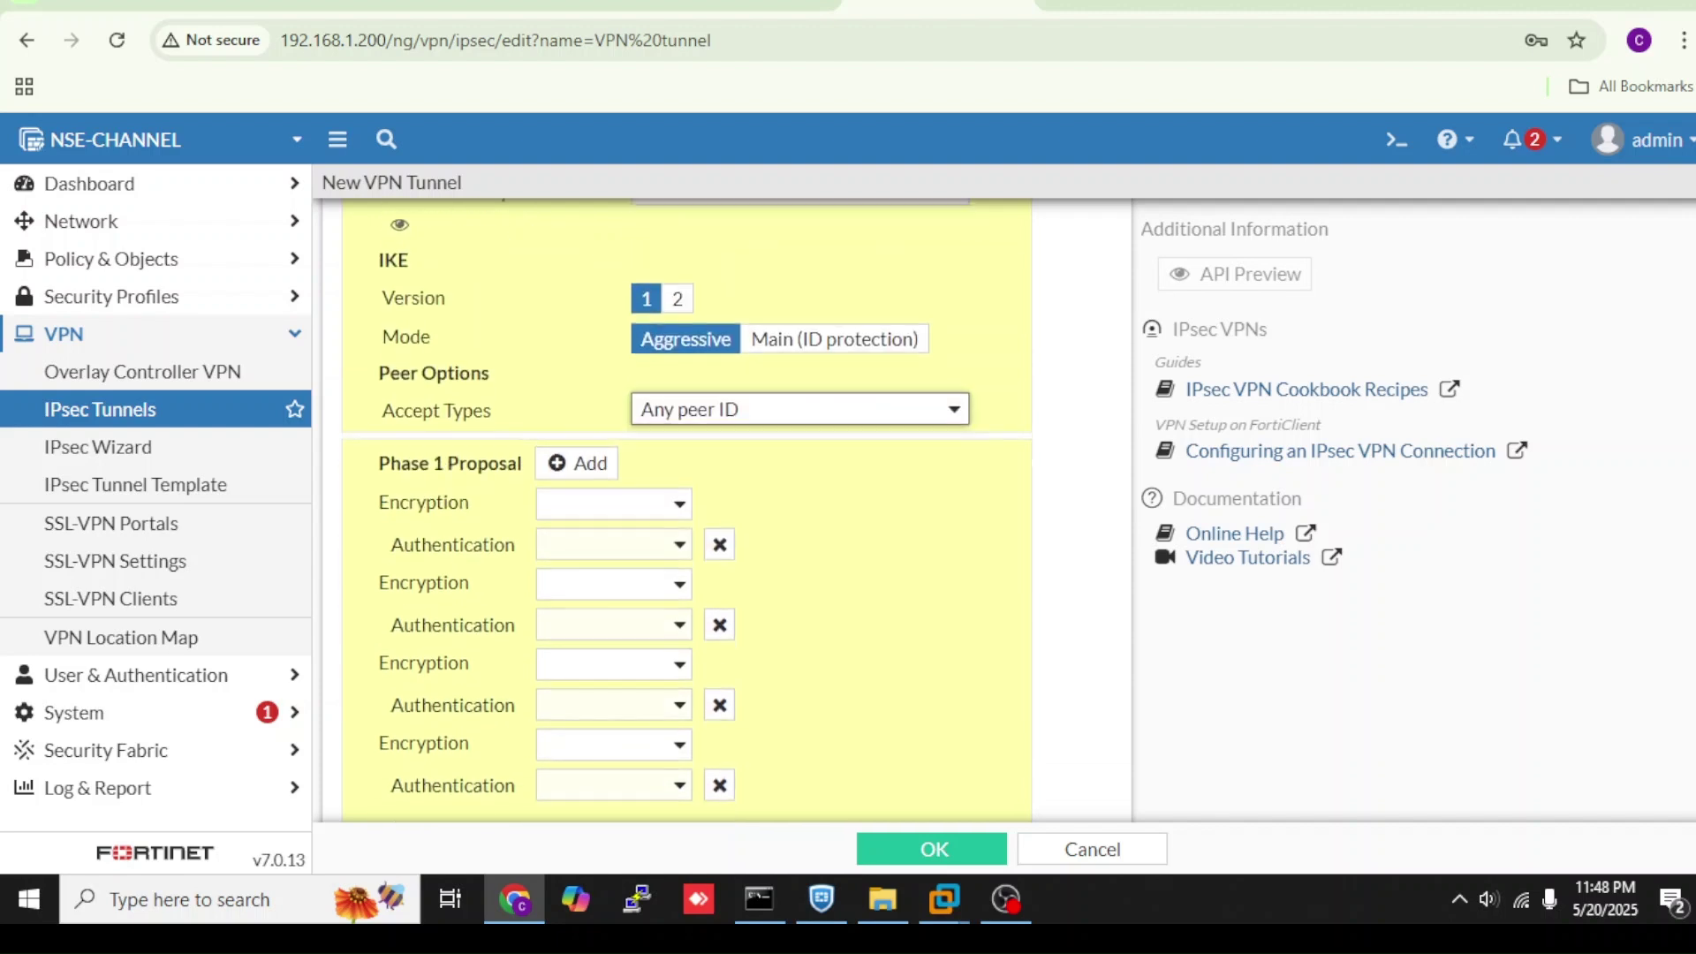
left_click(672, 499)
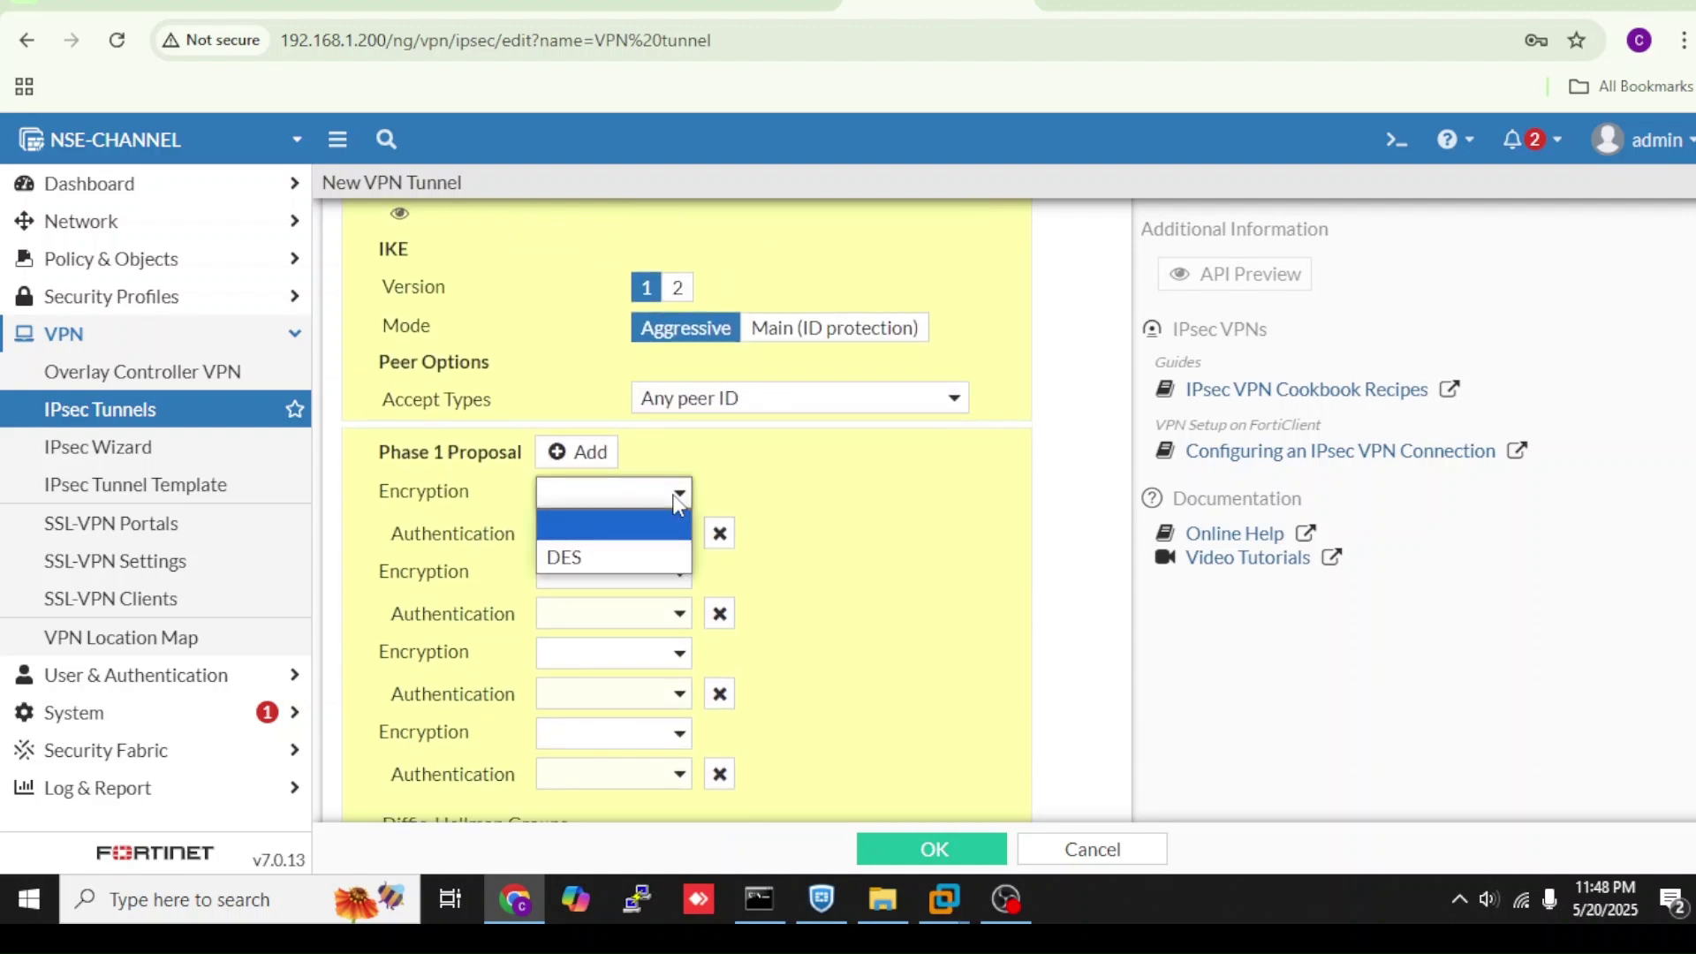
left_click(643, 559)
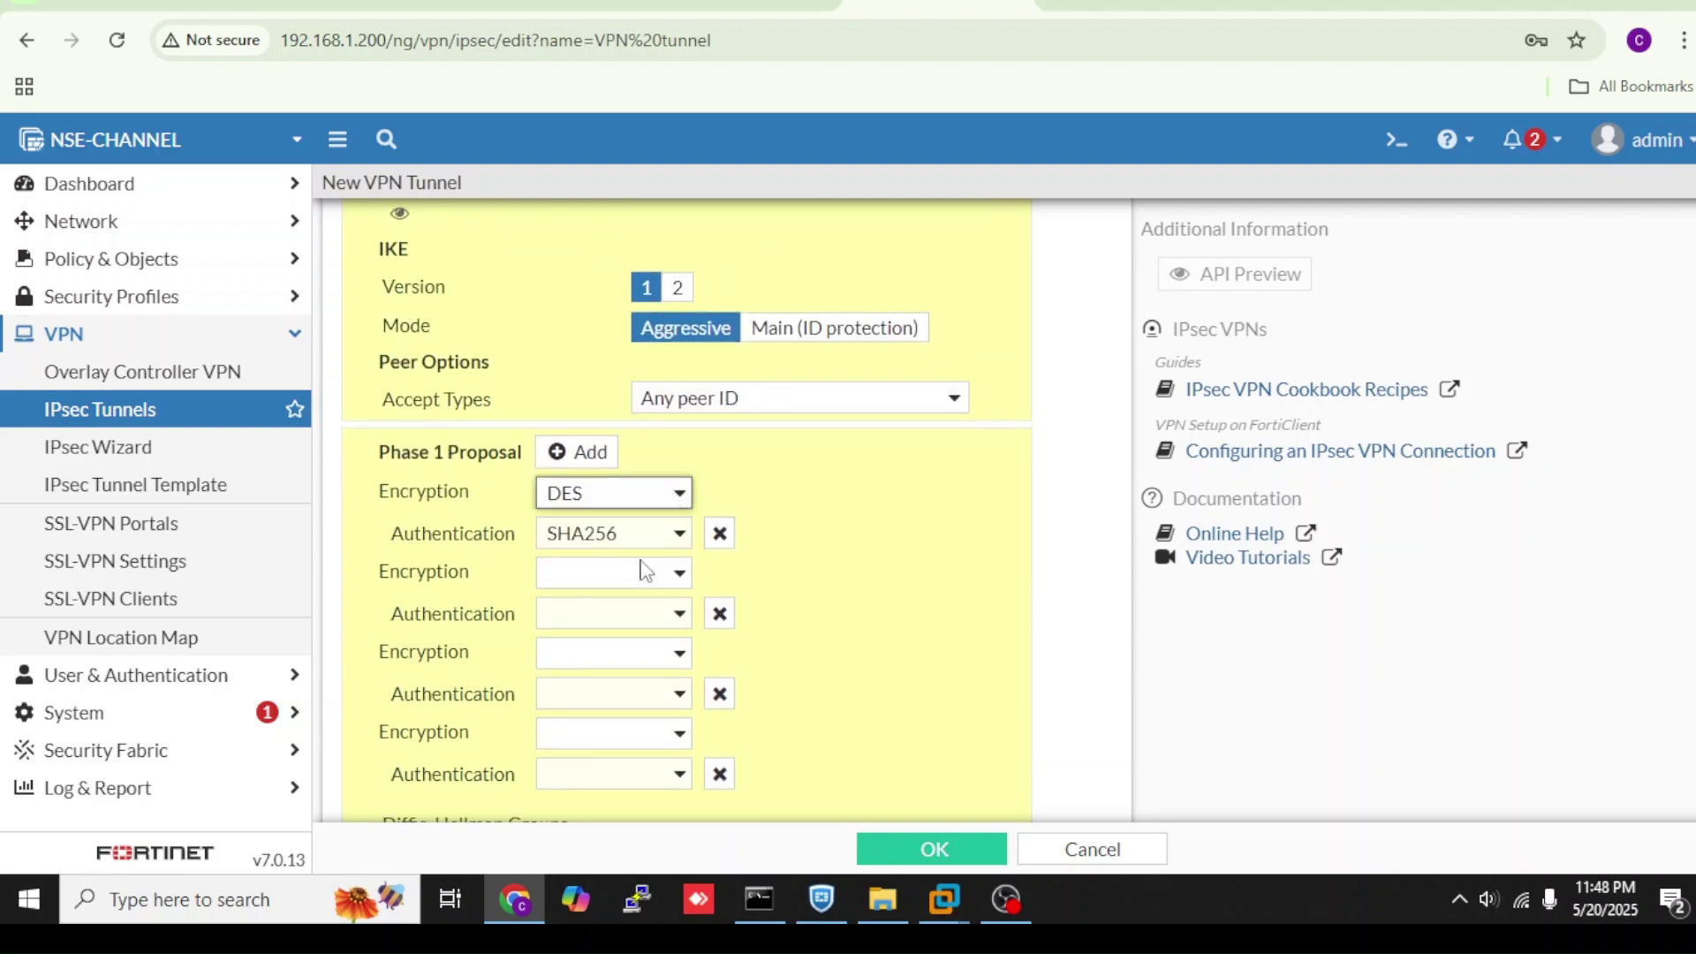
left_click(676, 535)
left_click(648, 605)
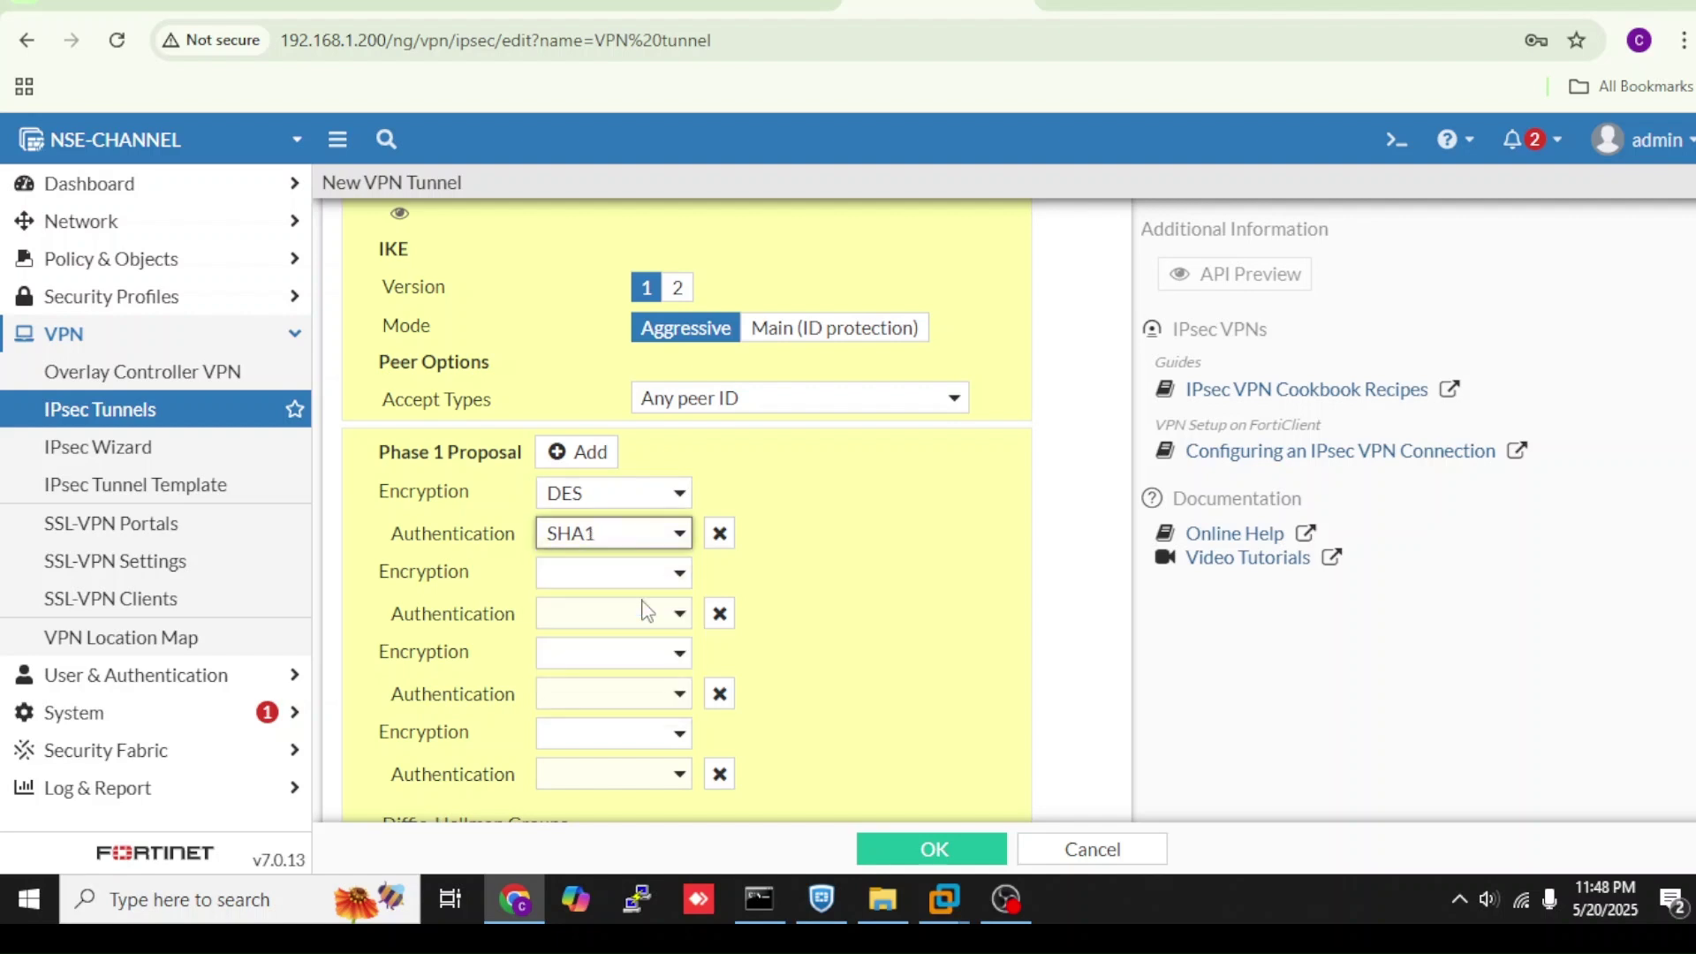
- Remove the empty Phase 1 proposals and deselect Diffie-Hellman group 14, keeping only group 5
left_click(708, 618)
left_click(709, 621)
left_click(707, 616)
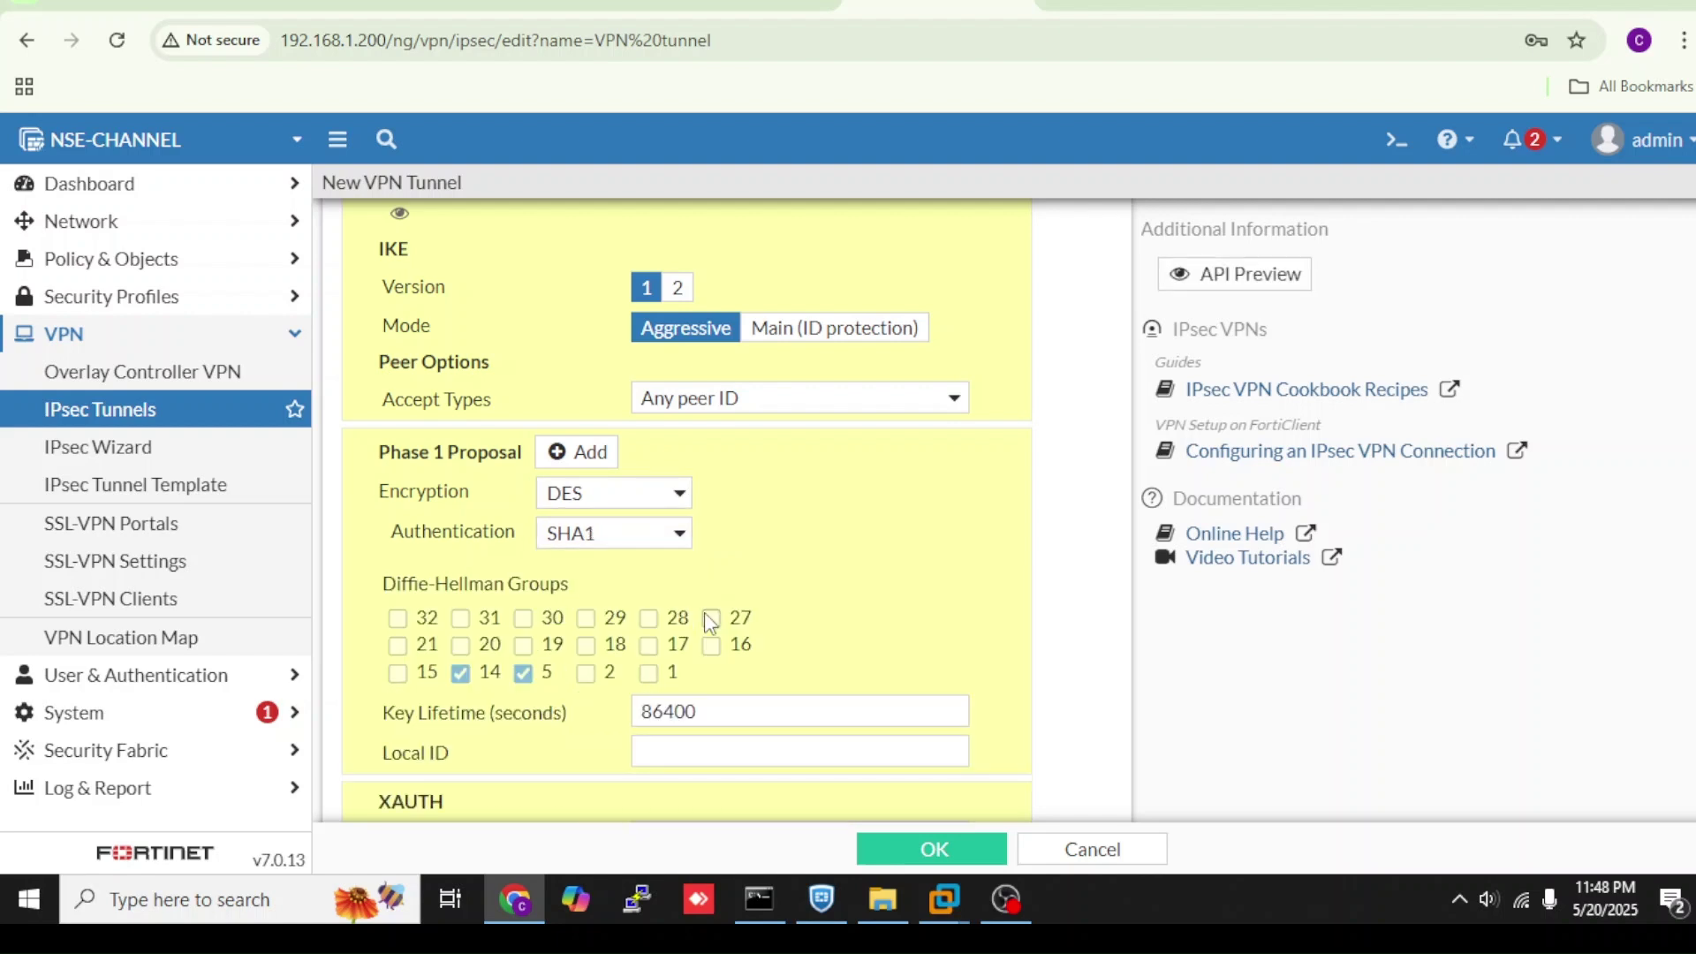
left_click(460, 673)
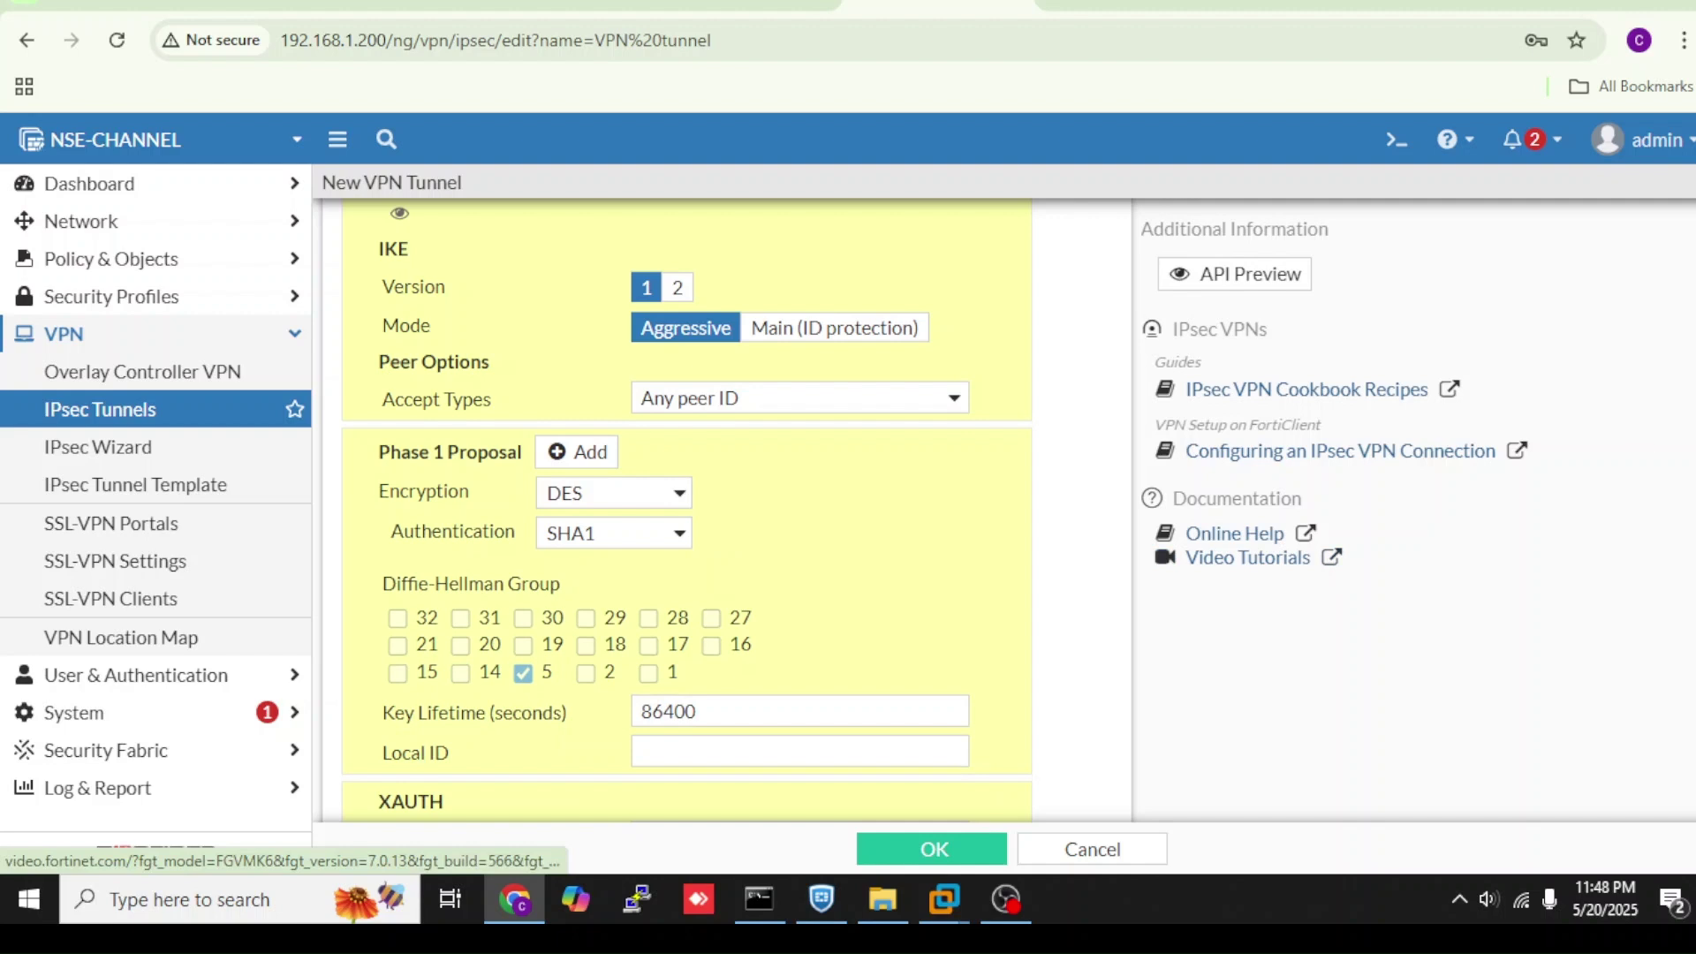
- Set the XAUTH type to Auto Server
scroll(691, 513, "down", 4)
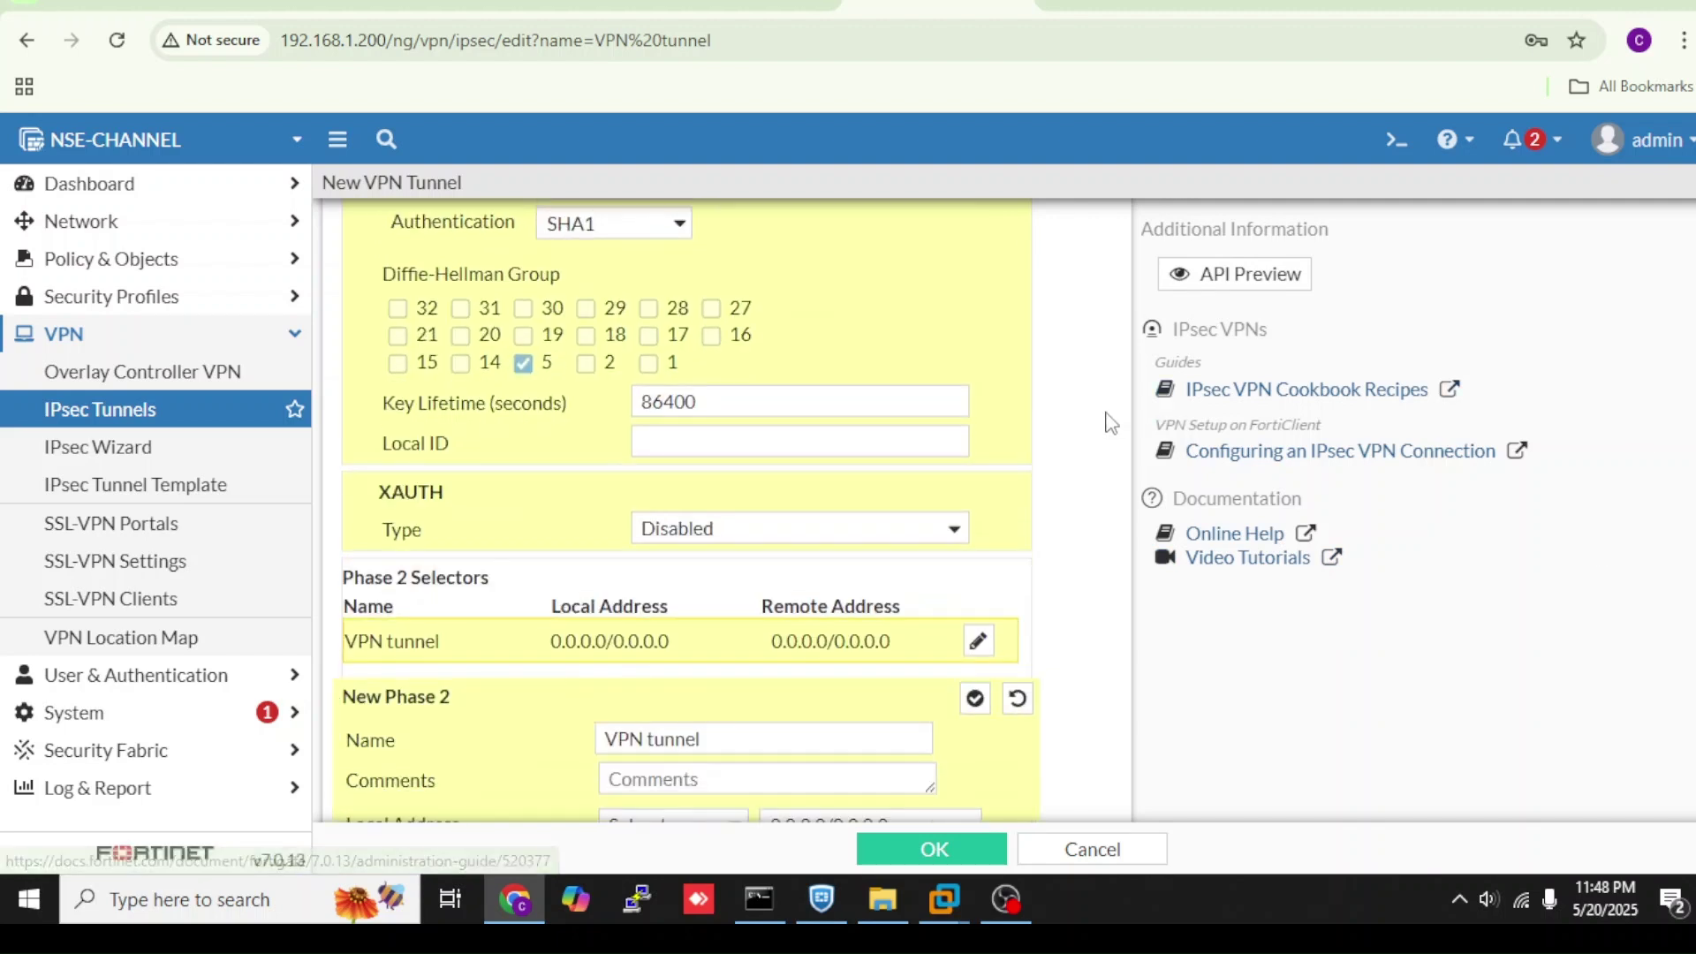
left_click(954, 528)
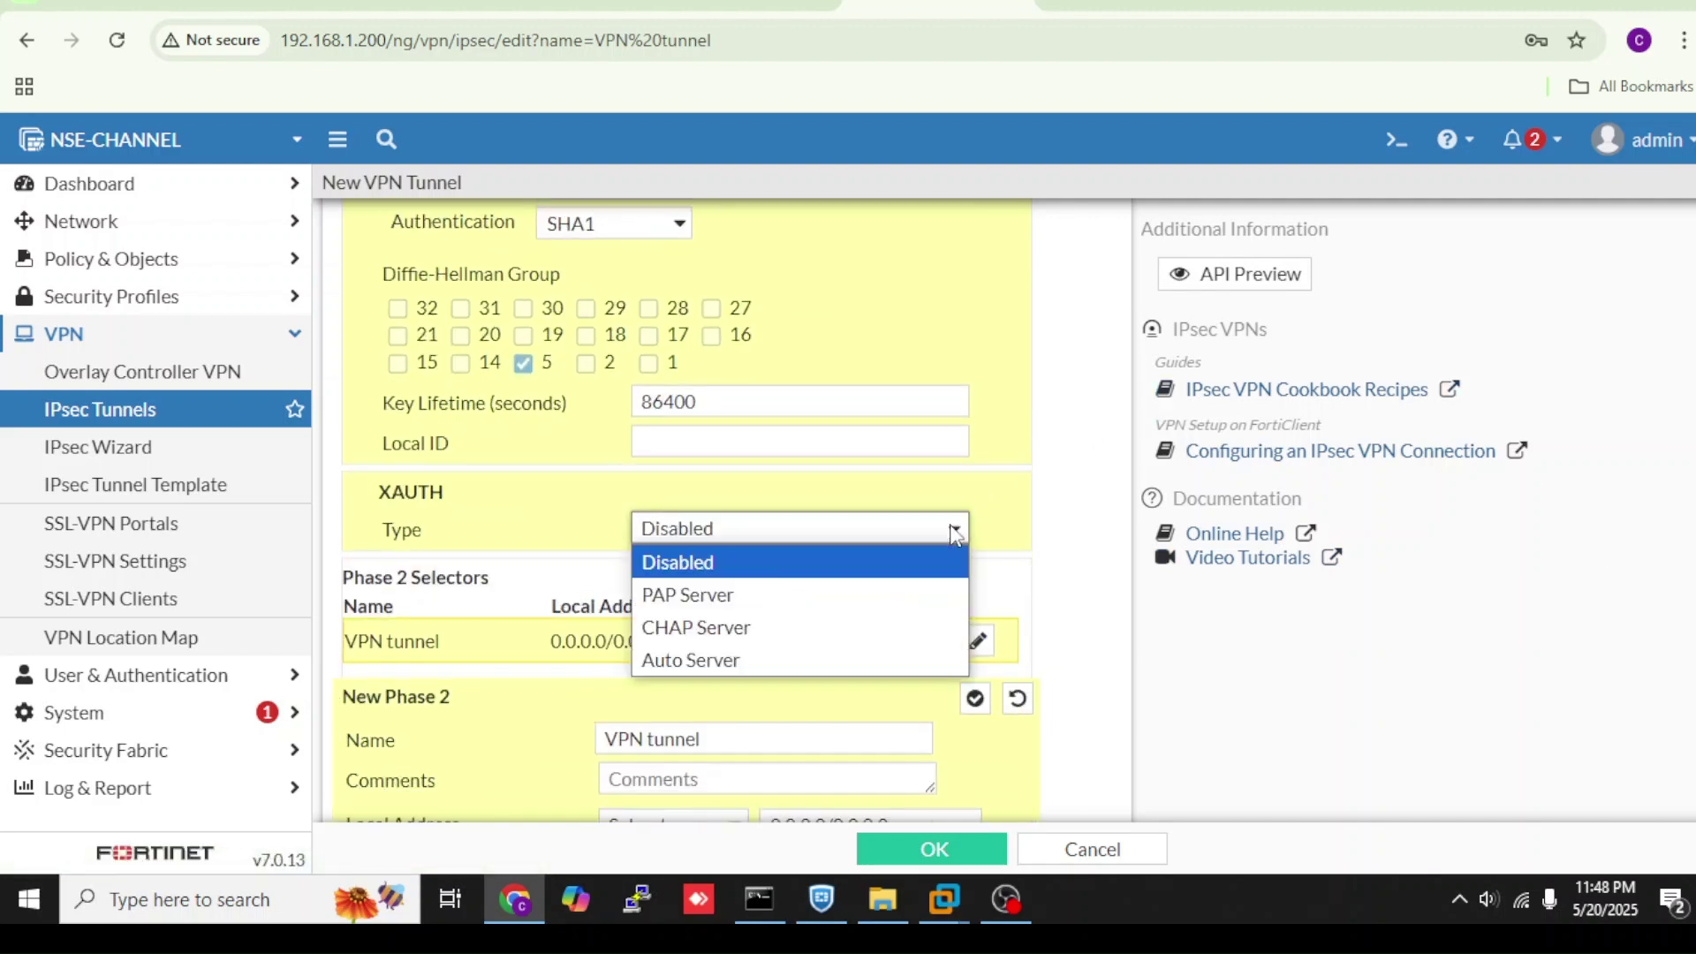
left_click(755, 662)
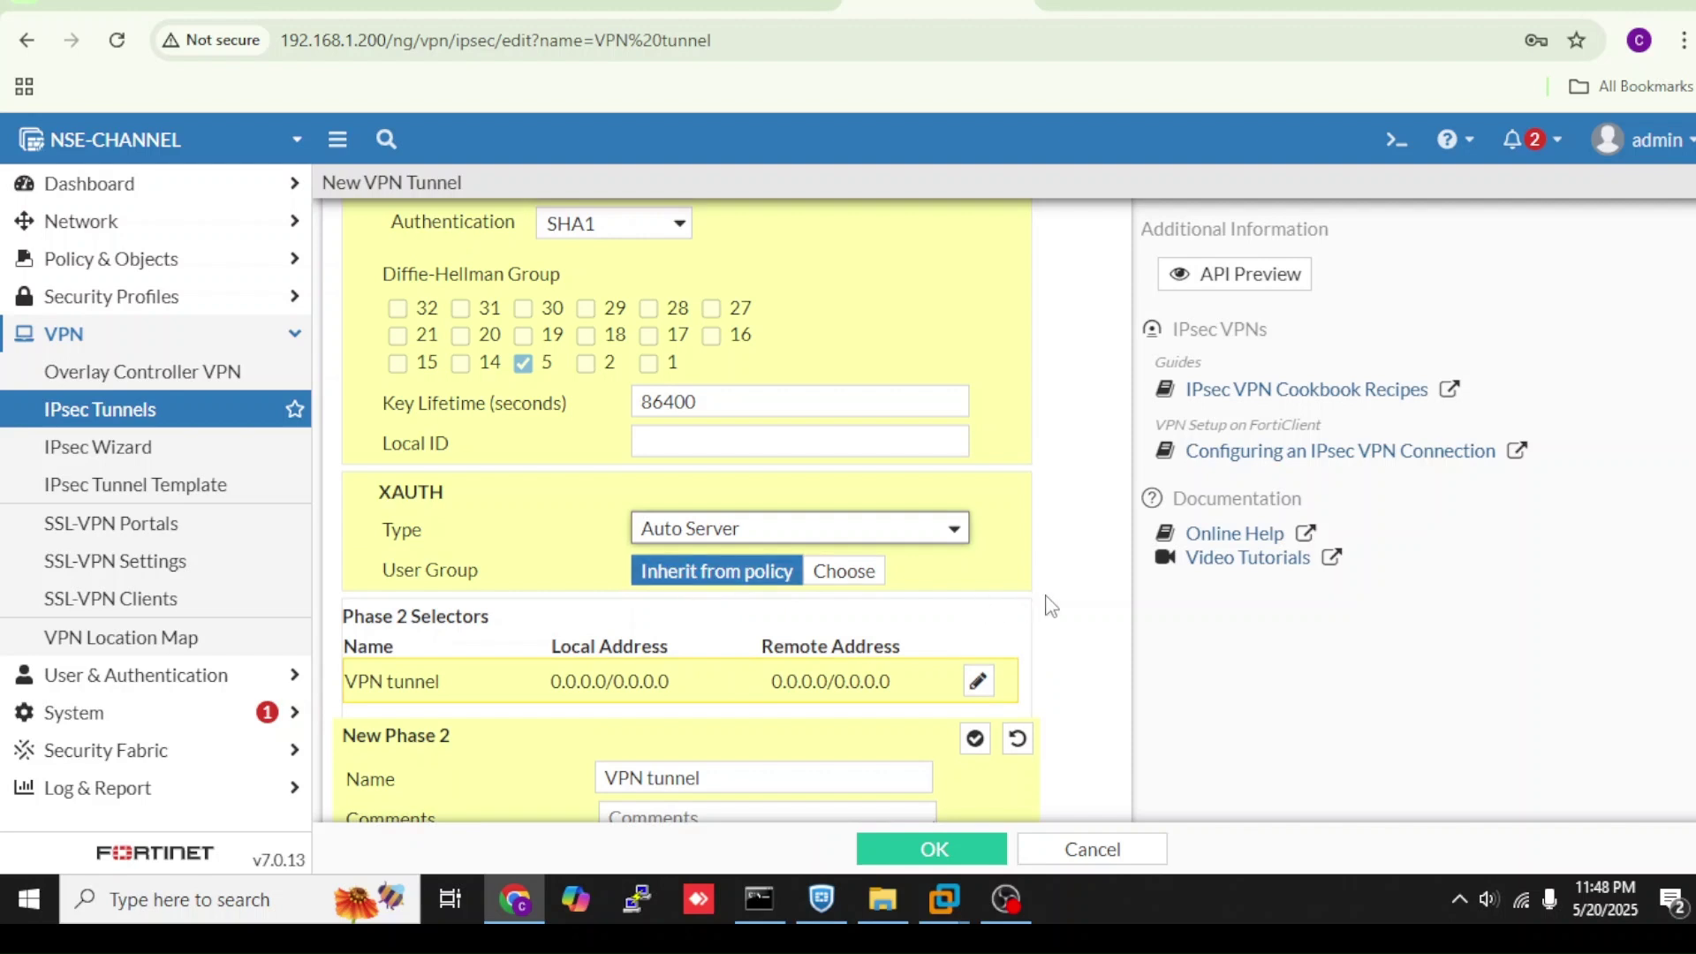
- Expand the advanced Phase 2 settings and set the first proposal to DES encryption with SHA1 authentication
scroll(812, 610, "down", 2)
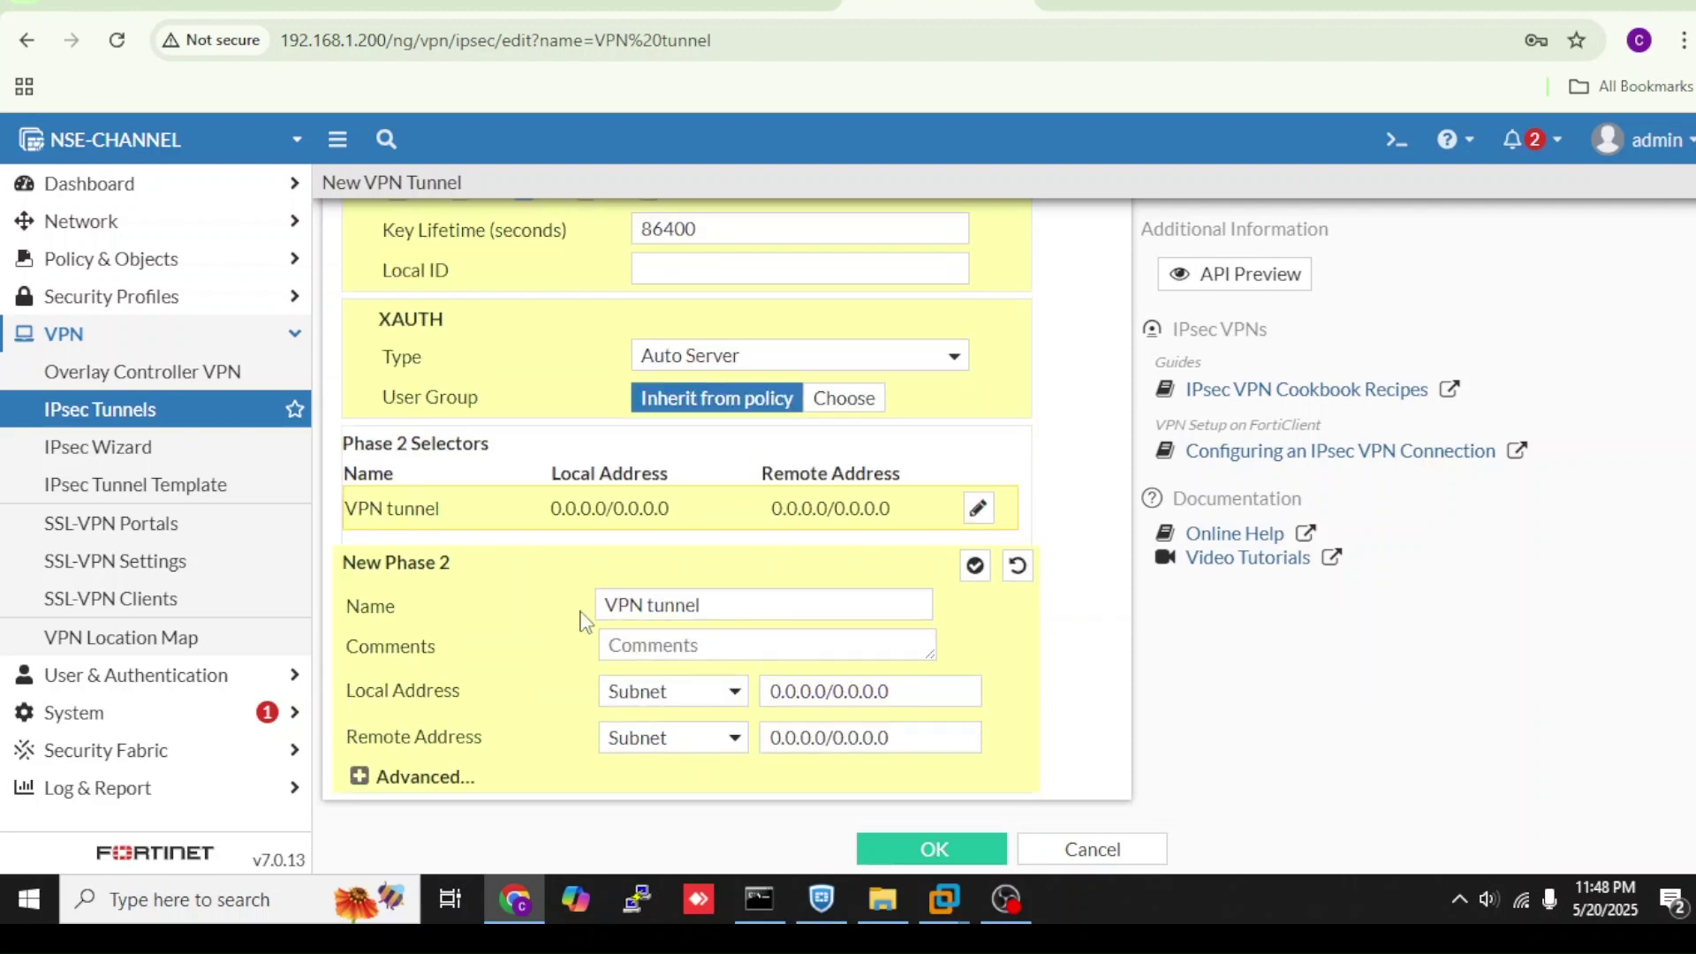
left_click(358, 777)
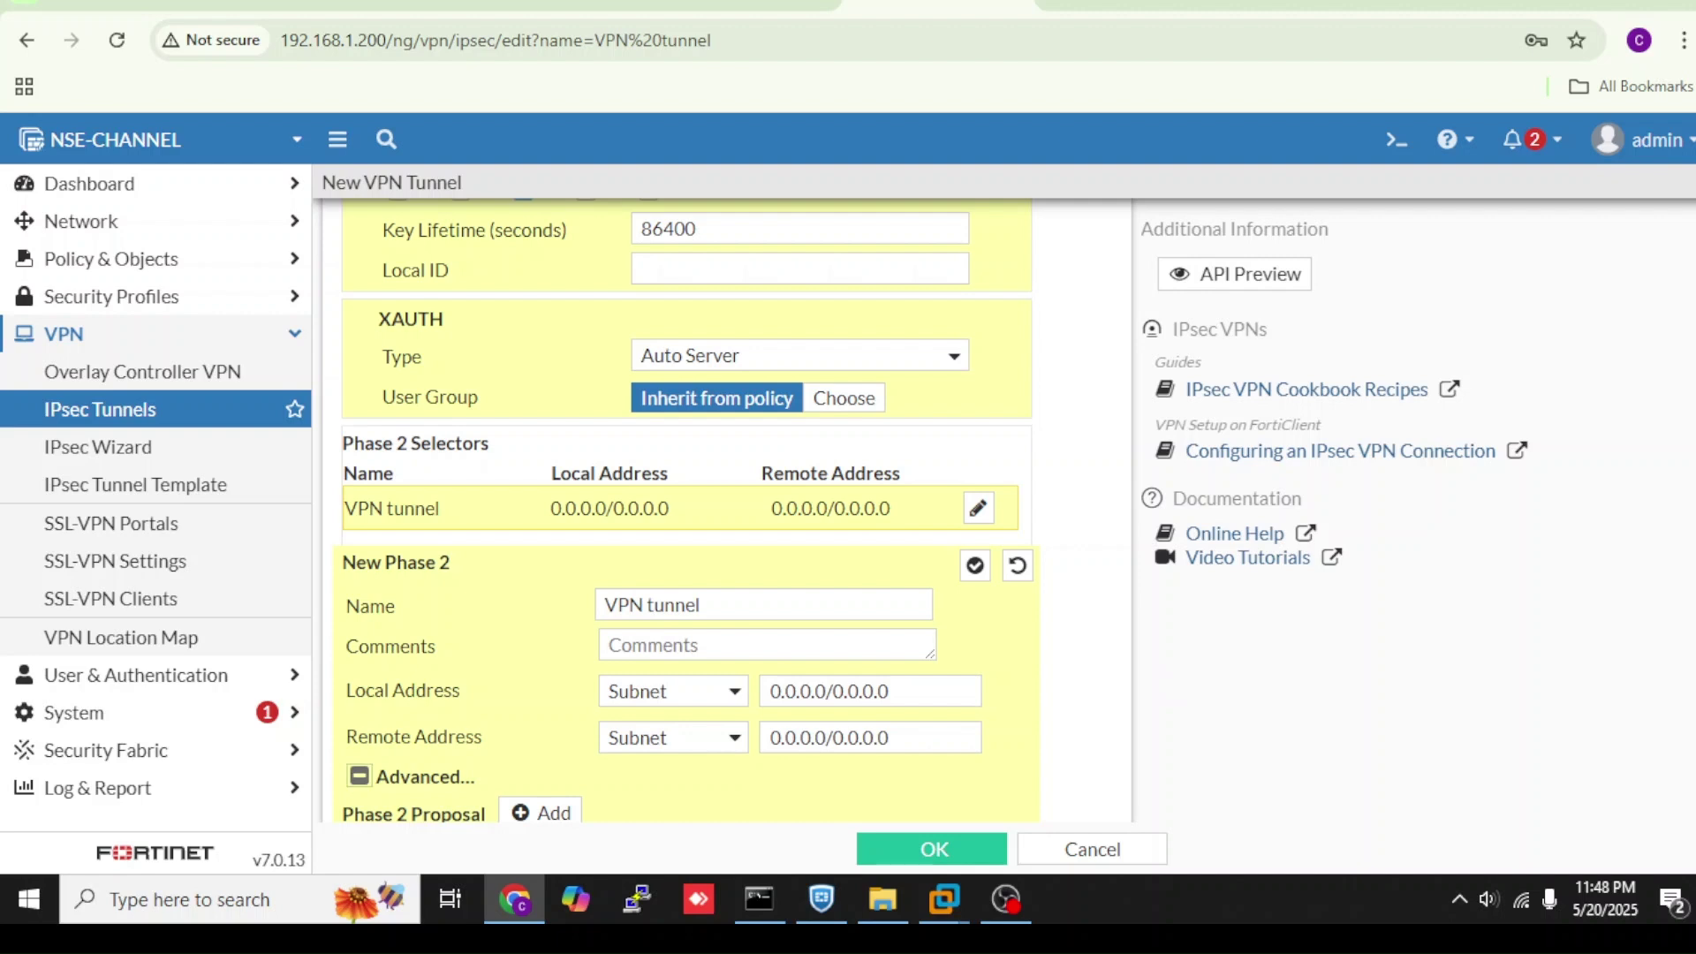
scroll(686, 513, "down", 7)
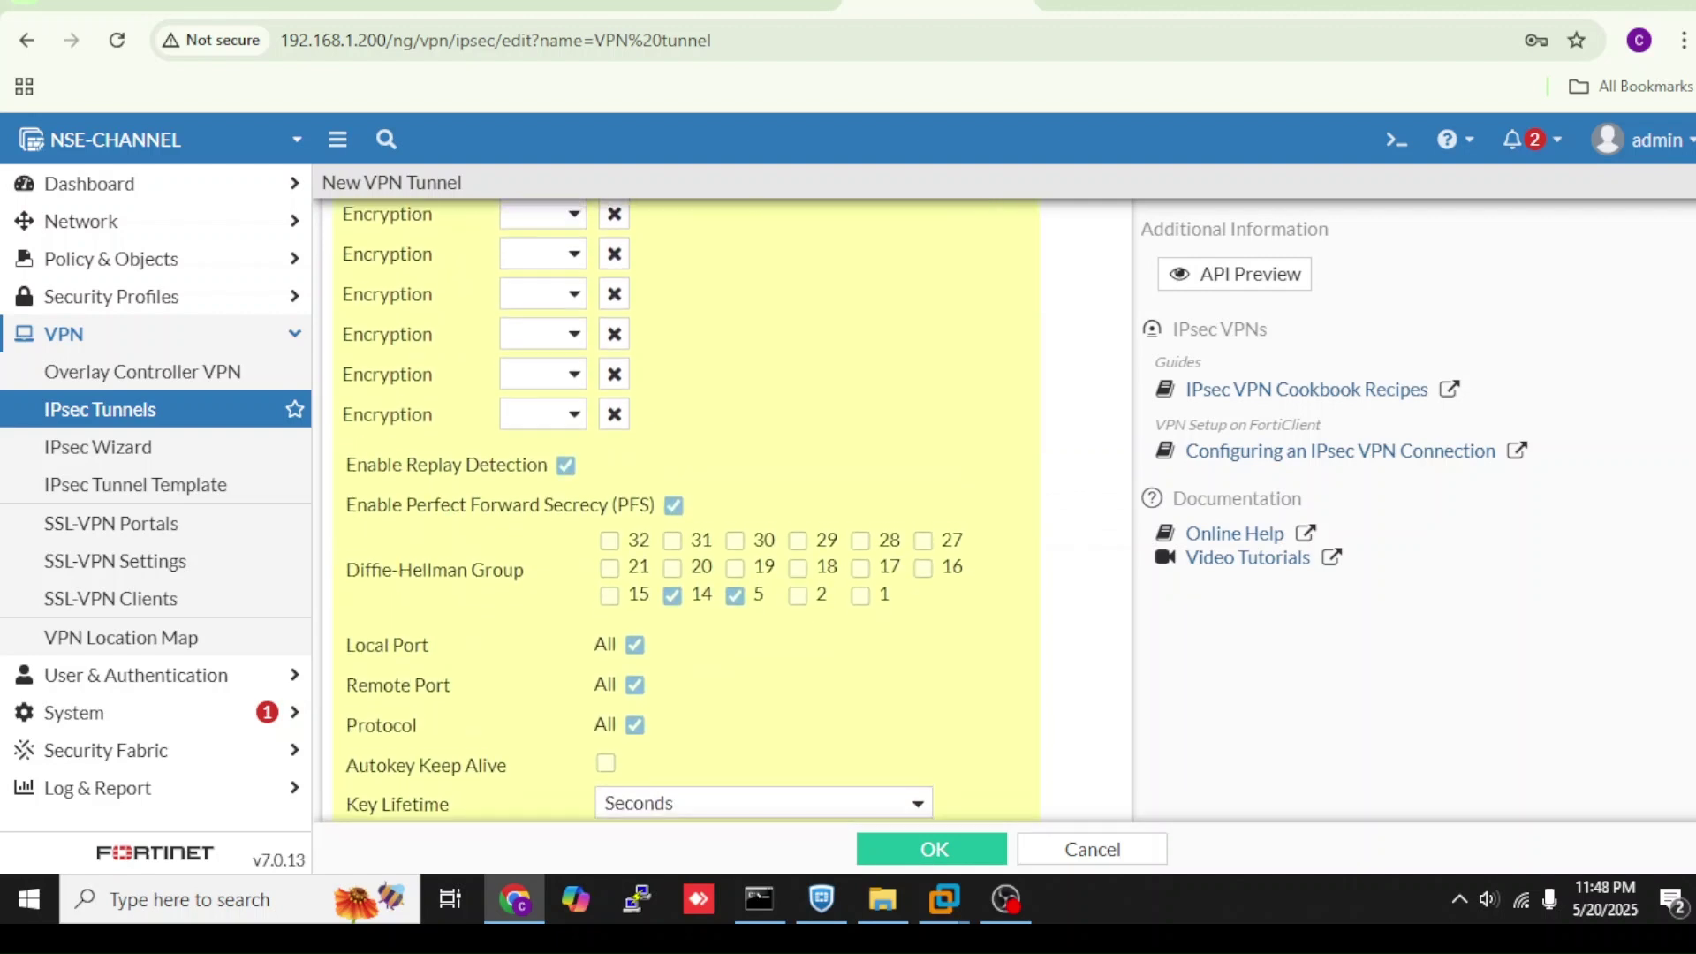
scroll(686, 512, "up", 1)
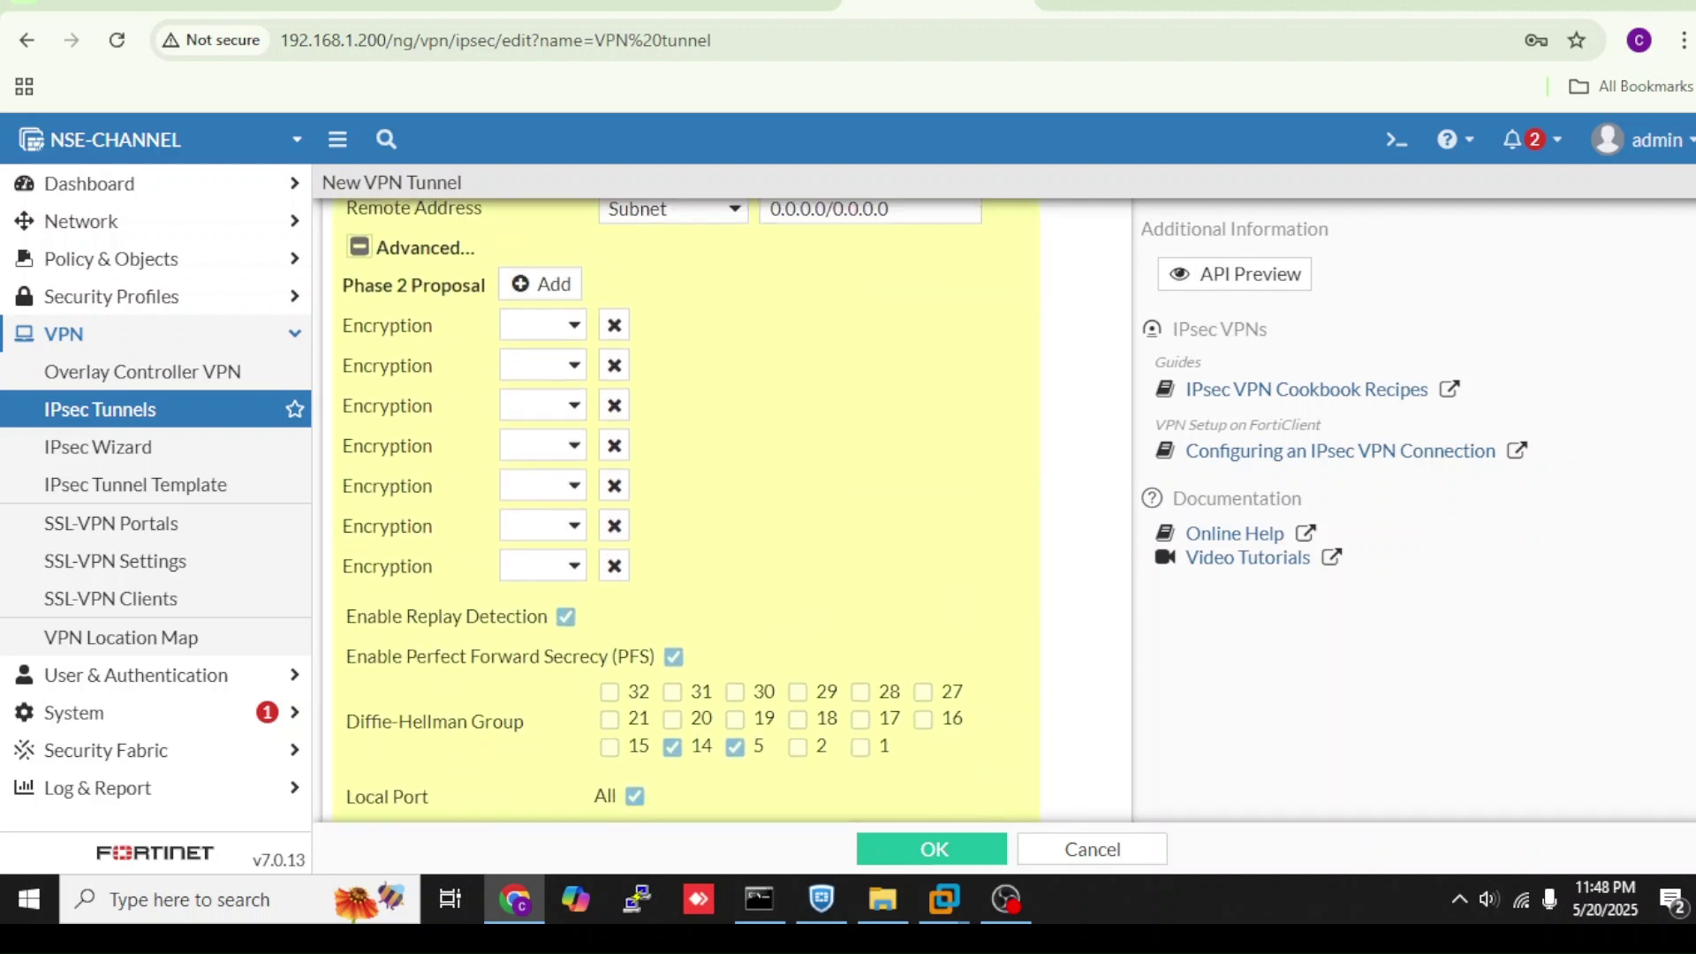
left_click(574, 325)
left_click(544, 419)
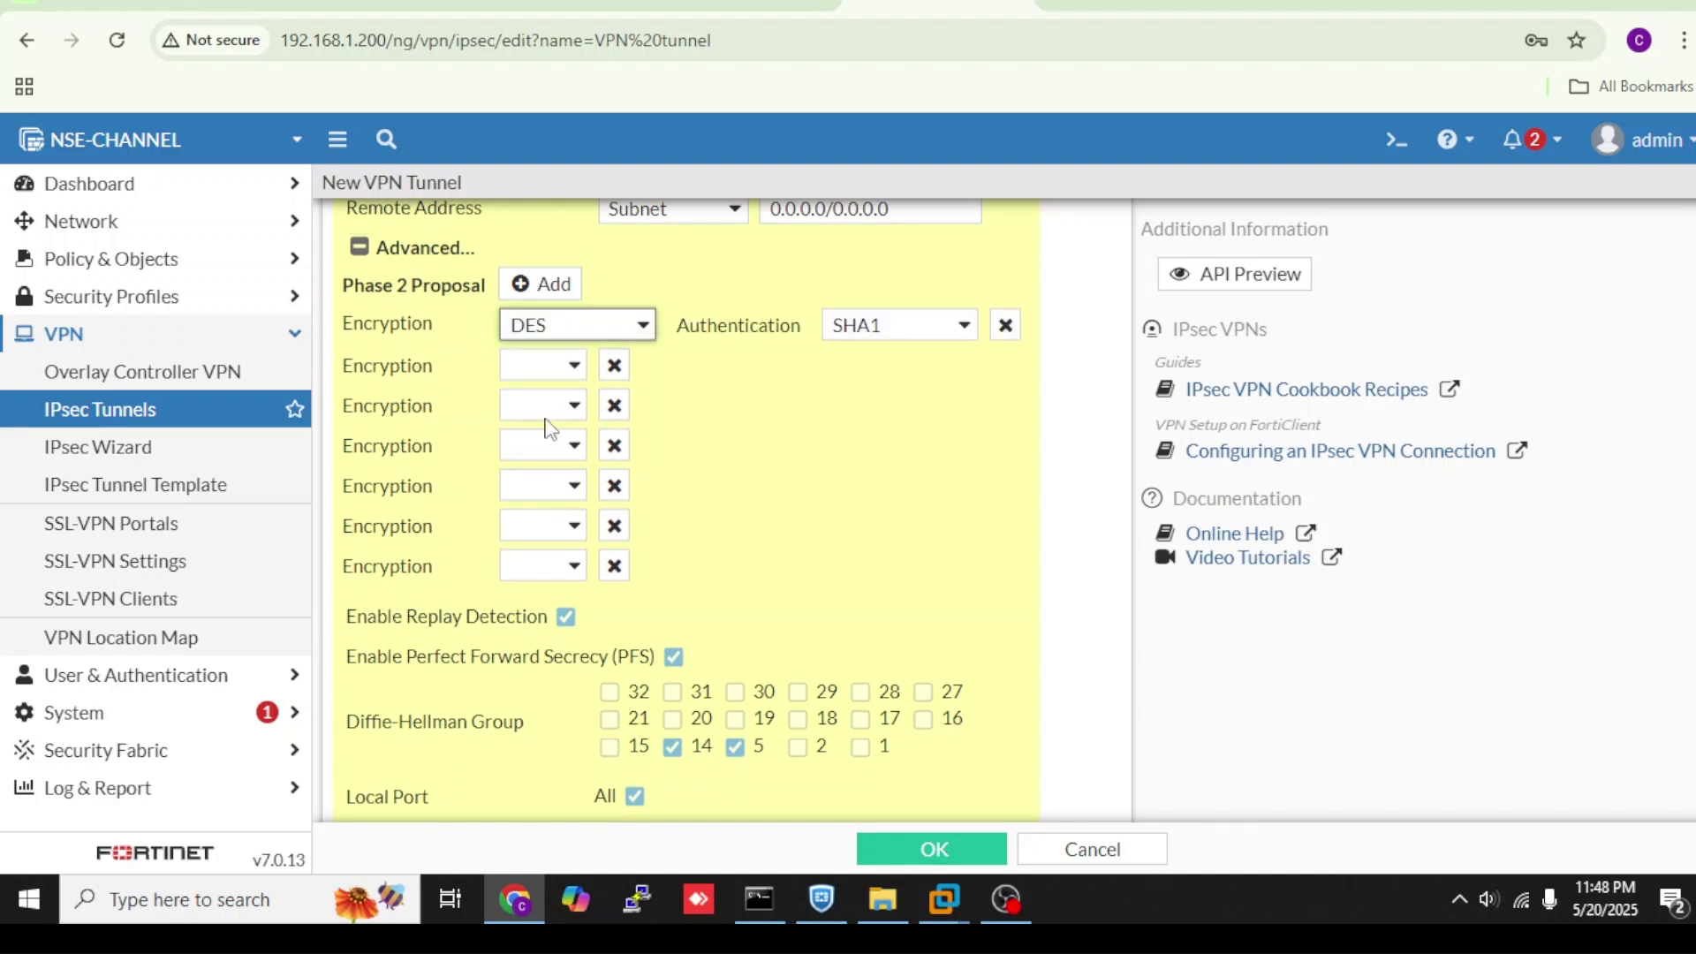
- Remove the empty Phase 2 proposals and deselect Diffie-Hellman group 14, keeping only group 5
left_click(614, 365)
left_click(614, 365)
left_click(613, 365)
left_click(614, 365)
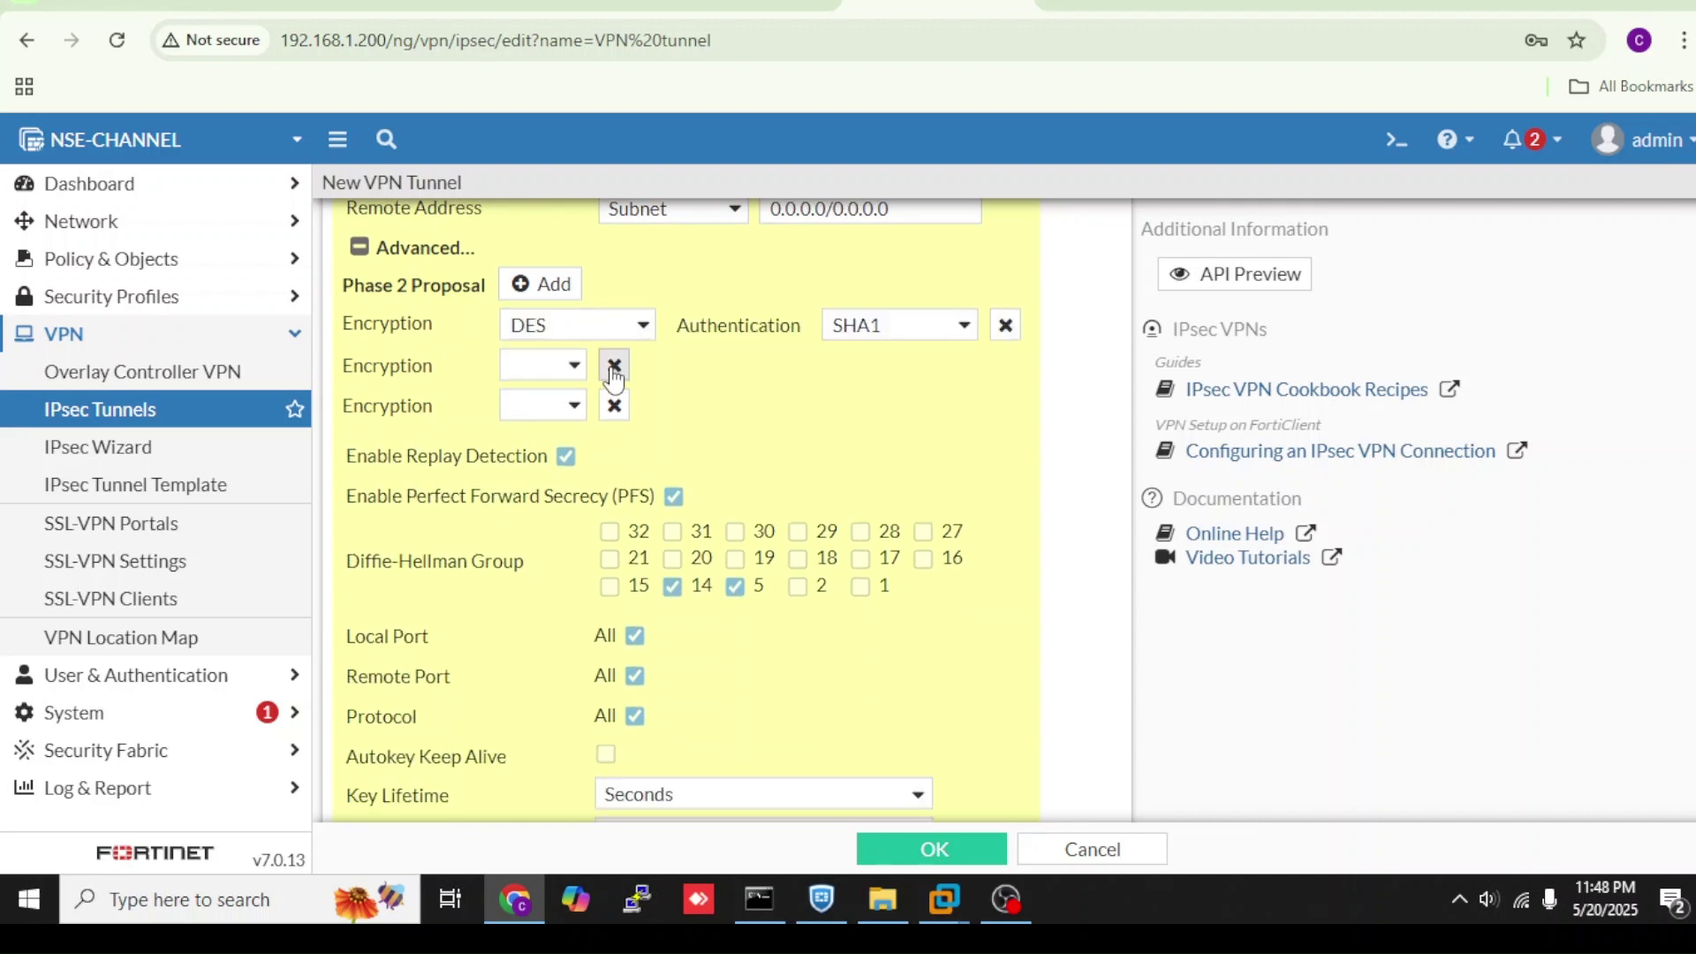
left_click(613, 365)
left_click(613, 365)
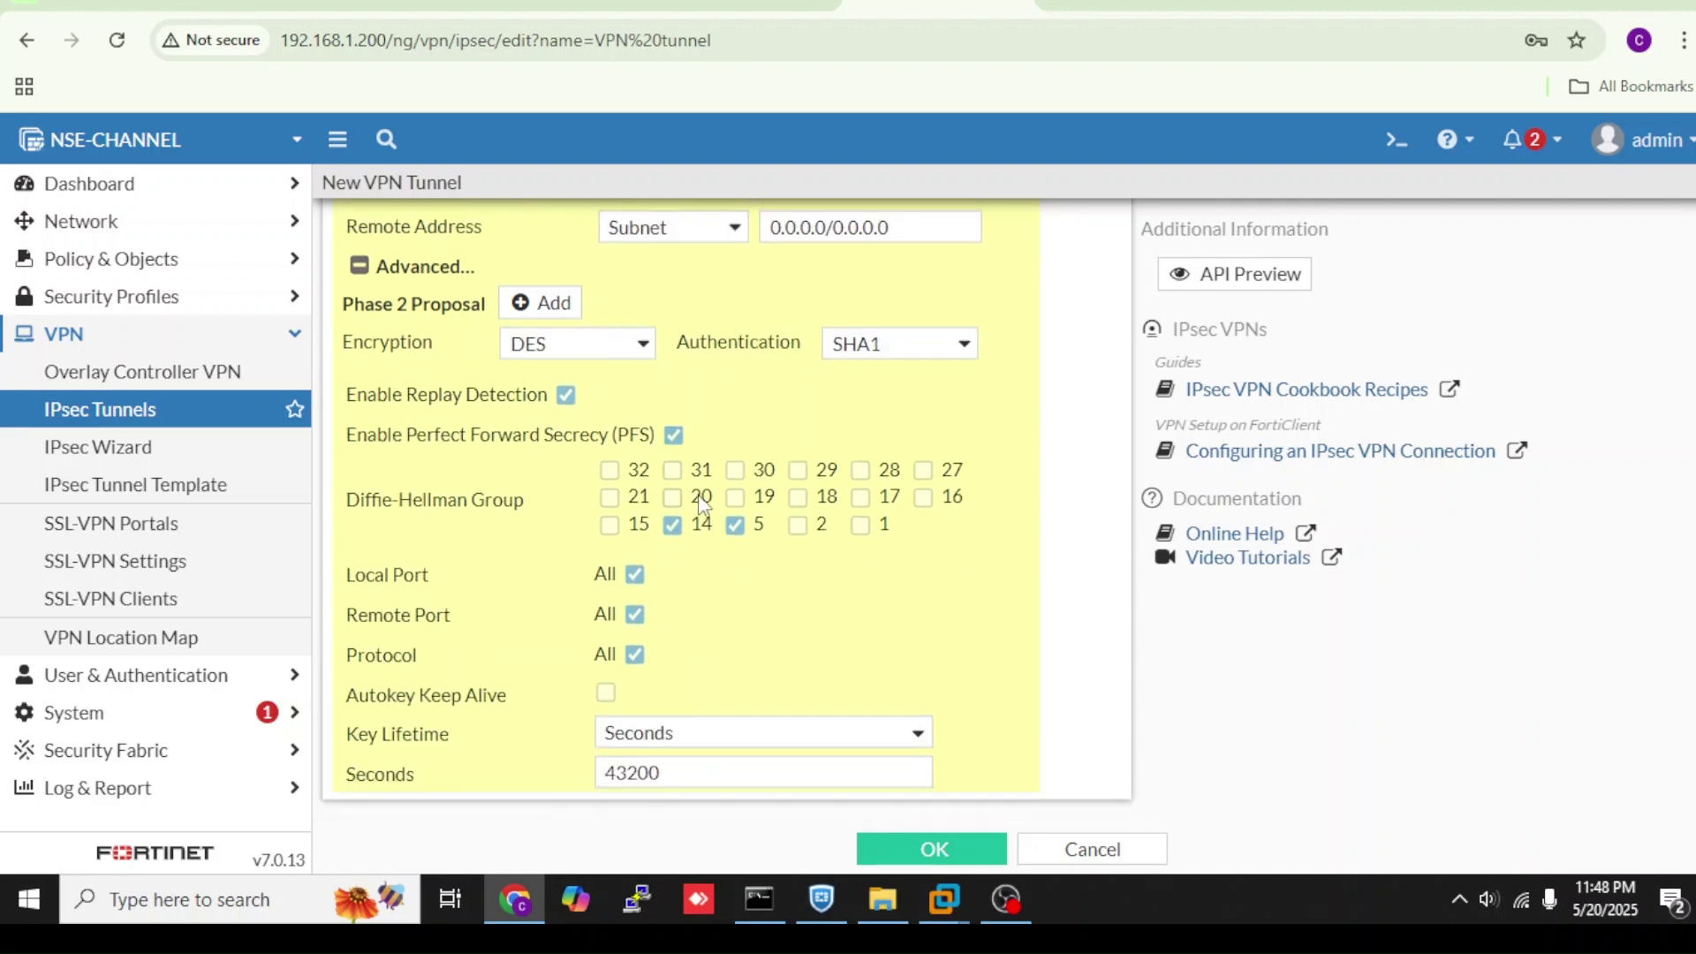
left_click(672, 526)
- Review the tunnel settings, save the new VPN tunnel and dismiss the browser's password warning
scroll(910, 761, "up", 10)
scroll(909, 761, "down", 10)
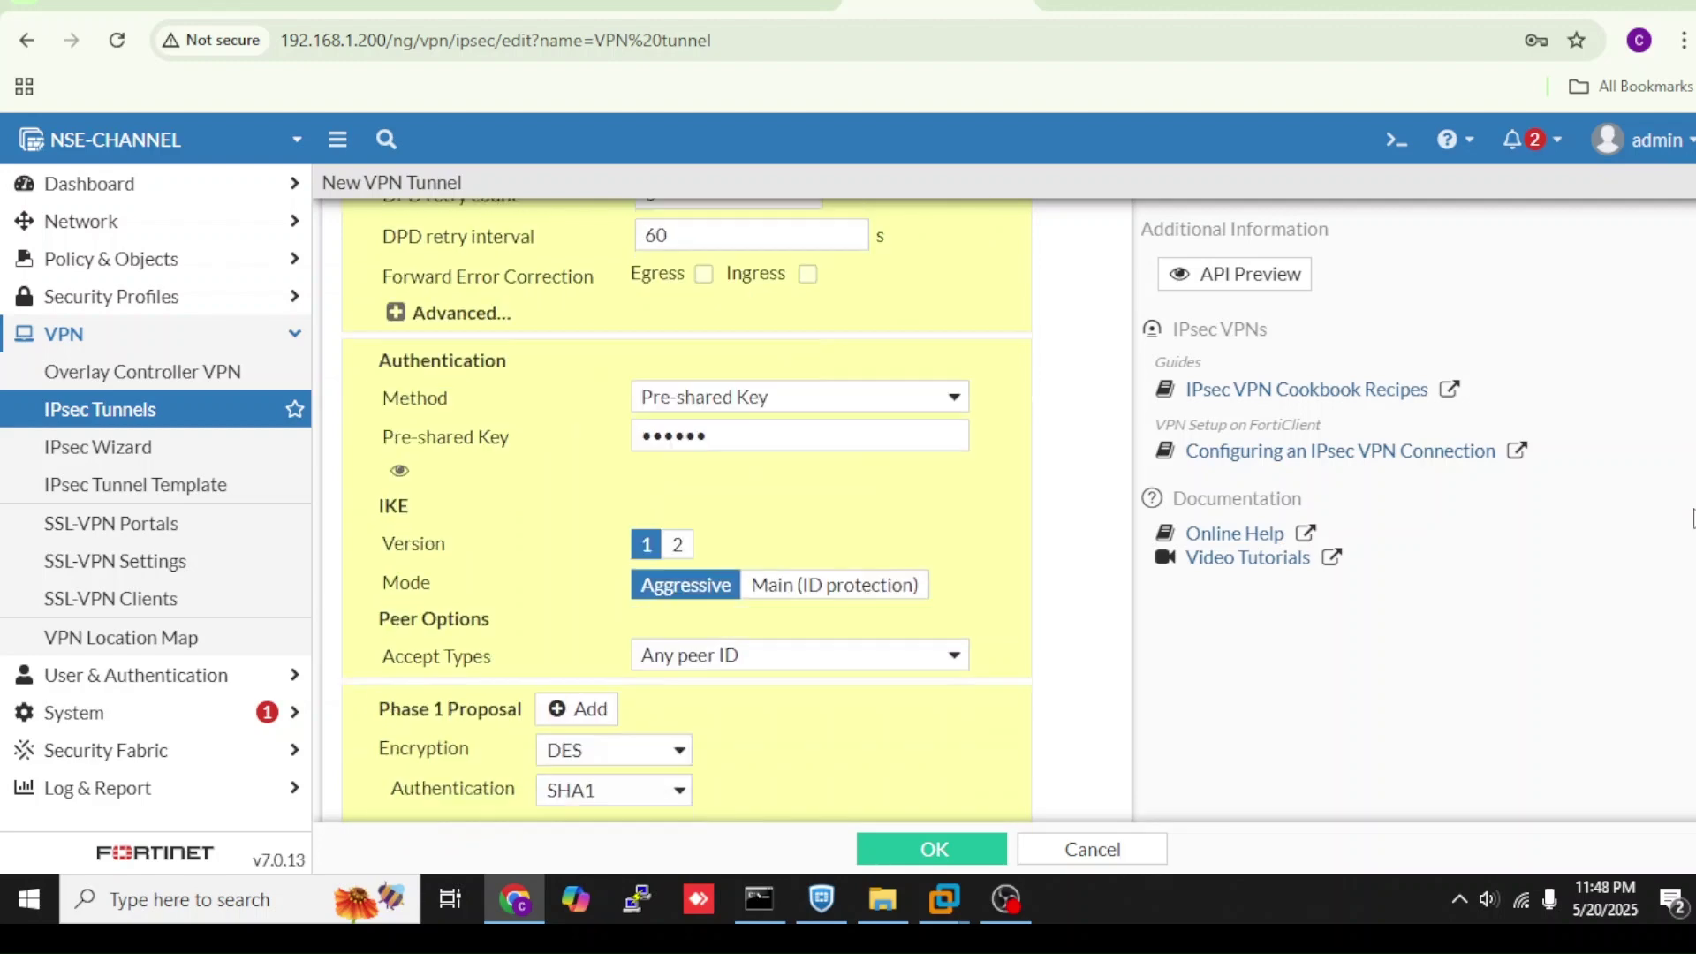
left_click(911, 851)
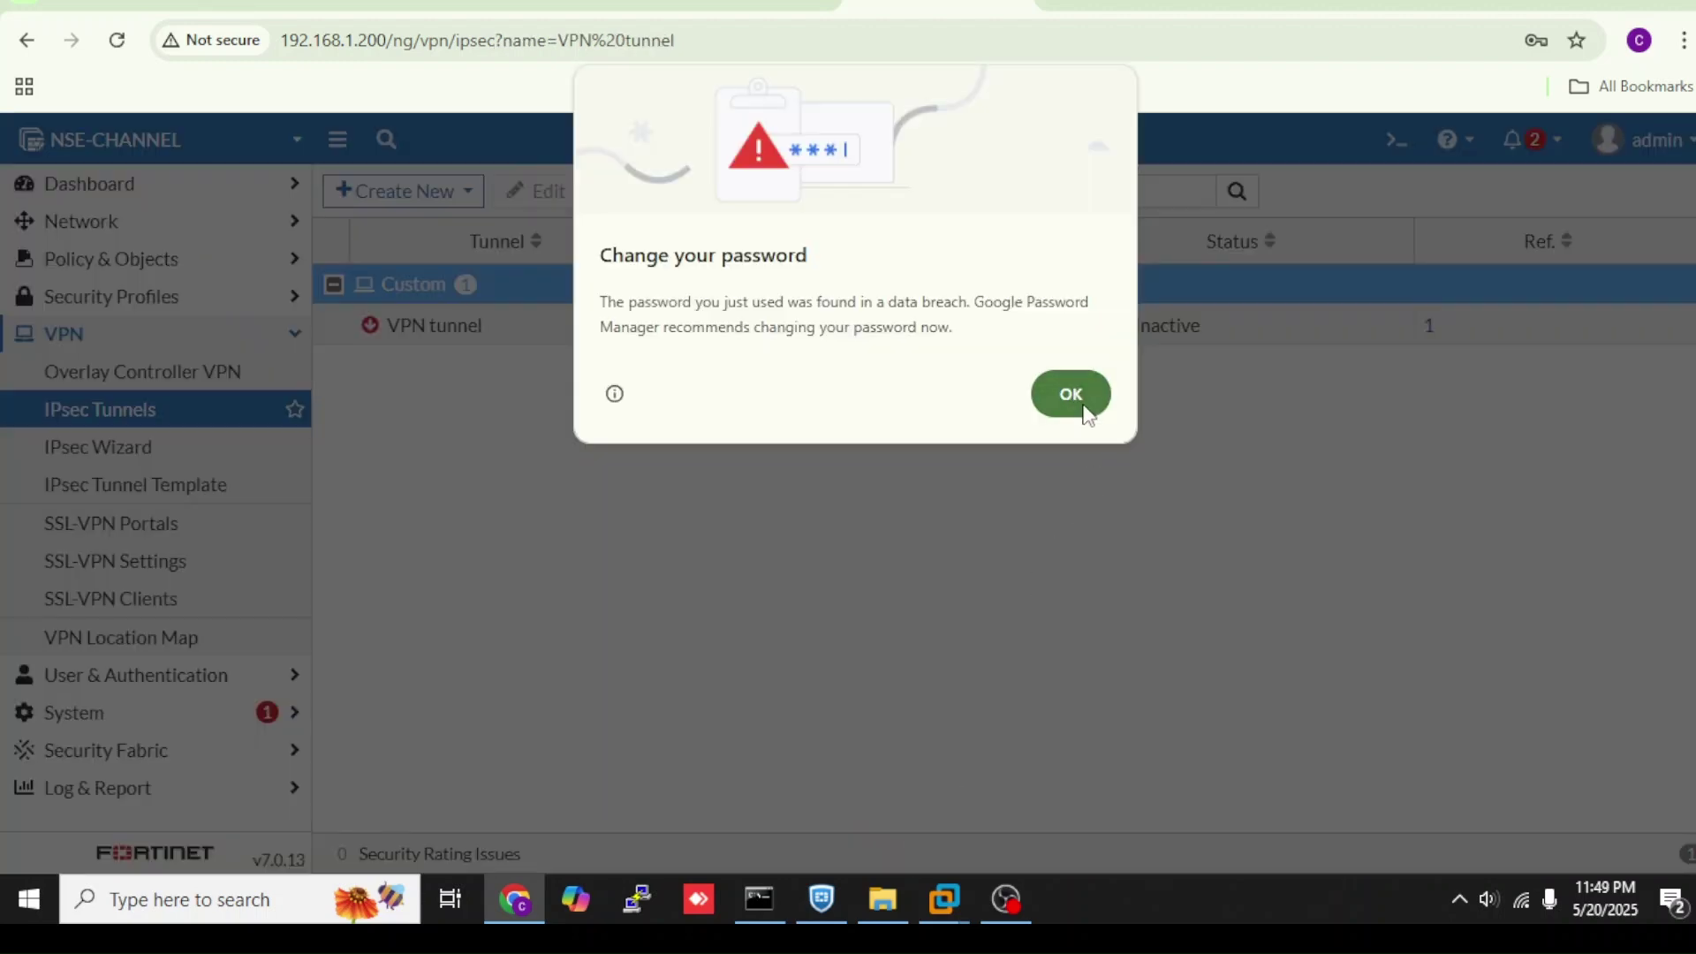
left_click(1071, 395)
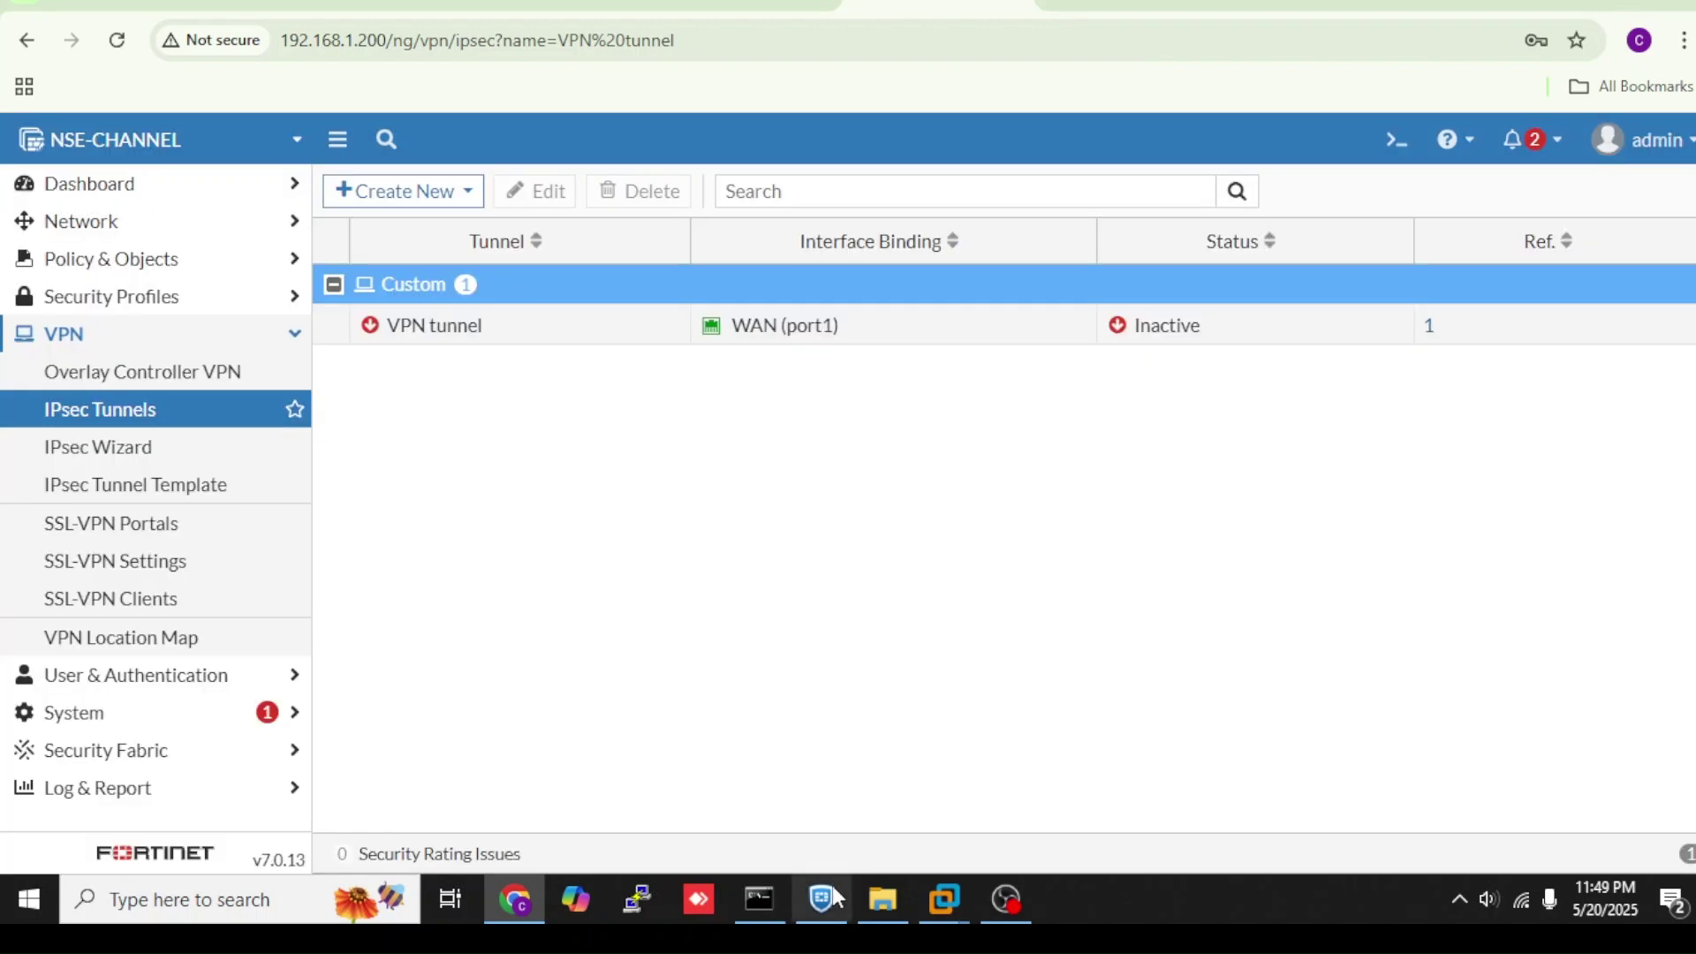
mouse_move(824, 914)
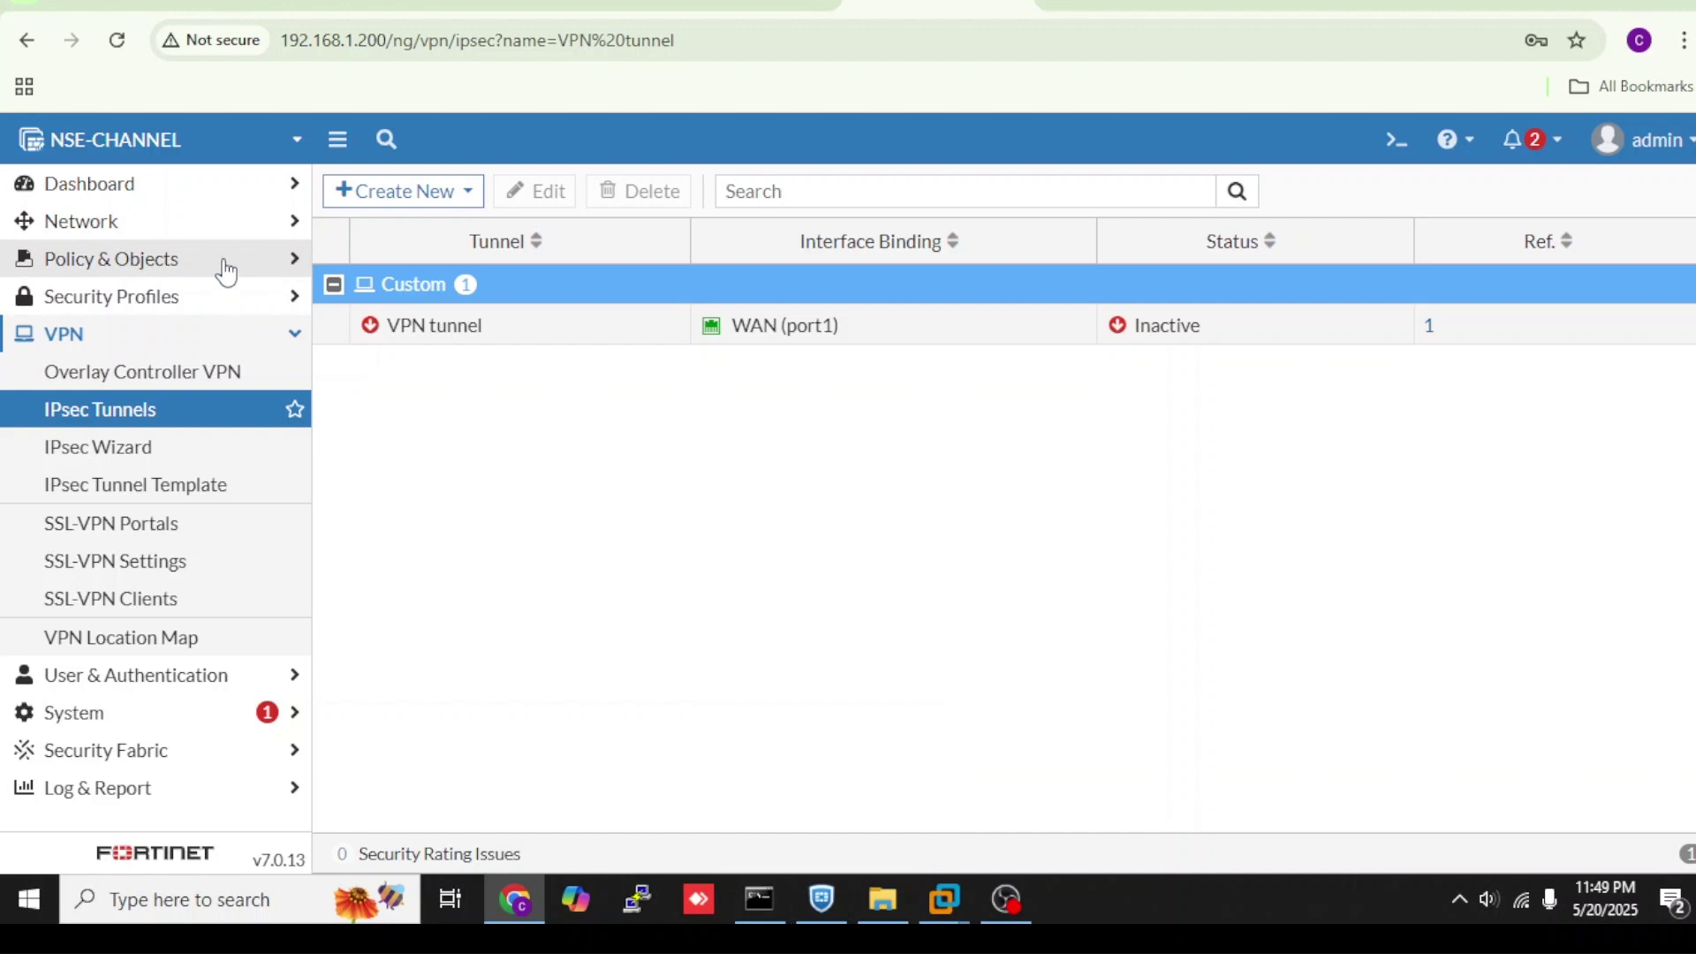
- Create a new firewall policy named "Acces server vpn"
left_click(223, 265)
left_click(209, 306)
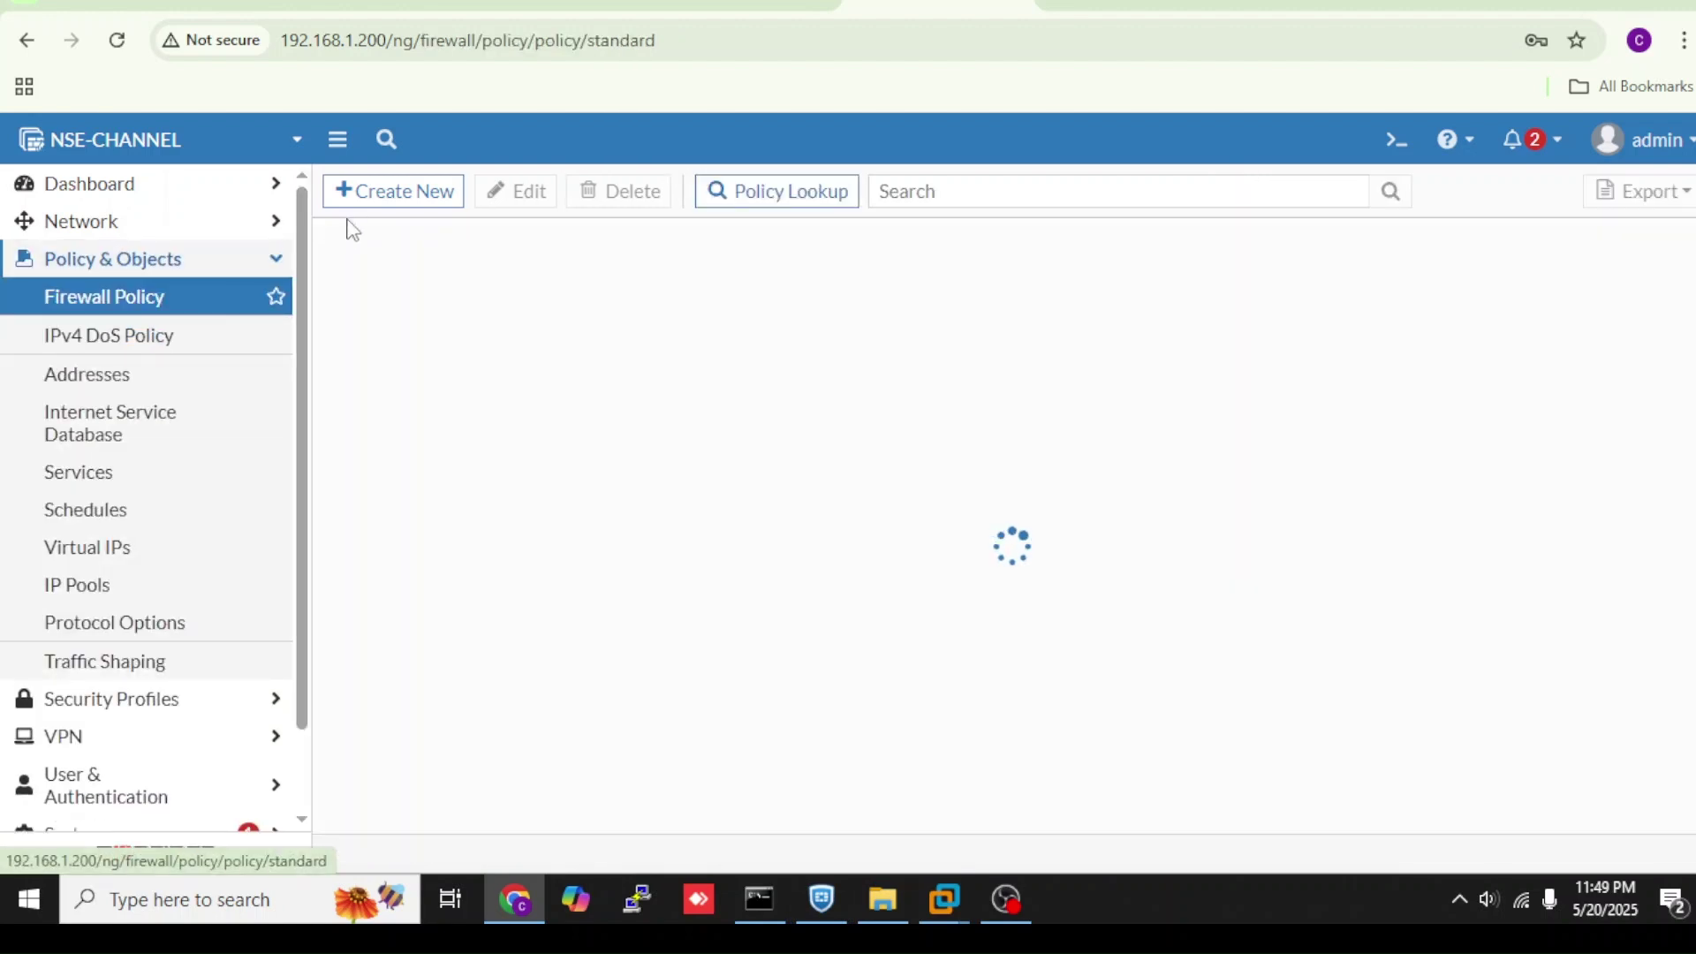
left_click(417, 198)
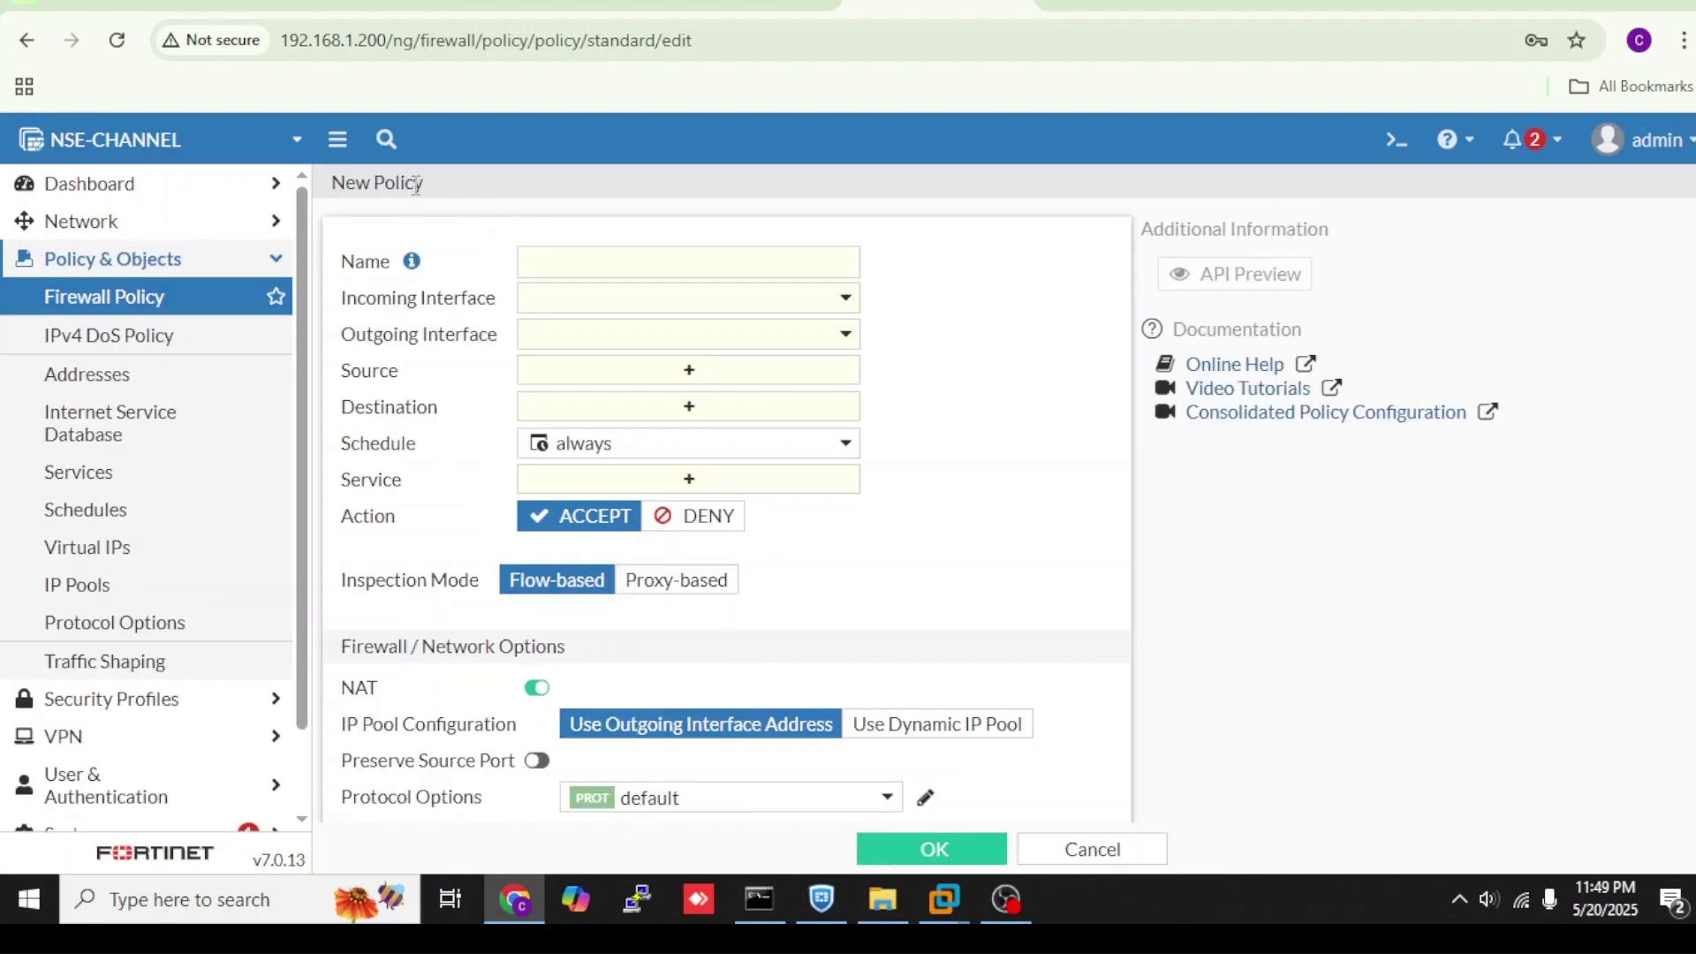
left_click(551, 264)
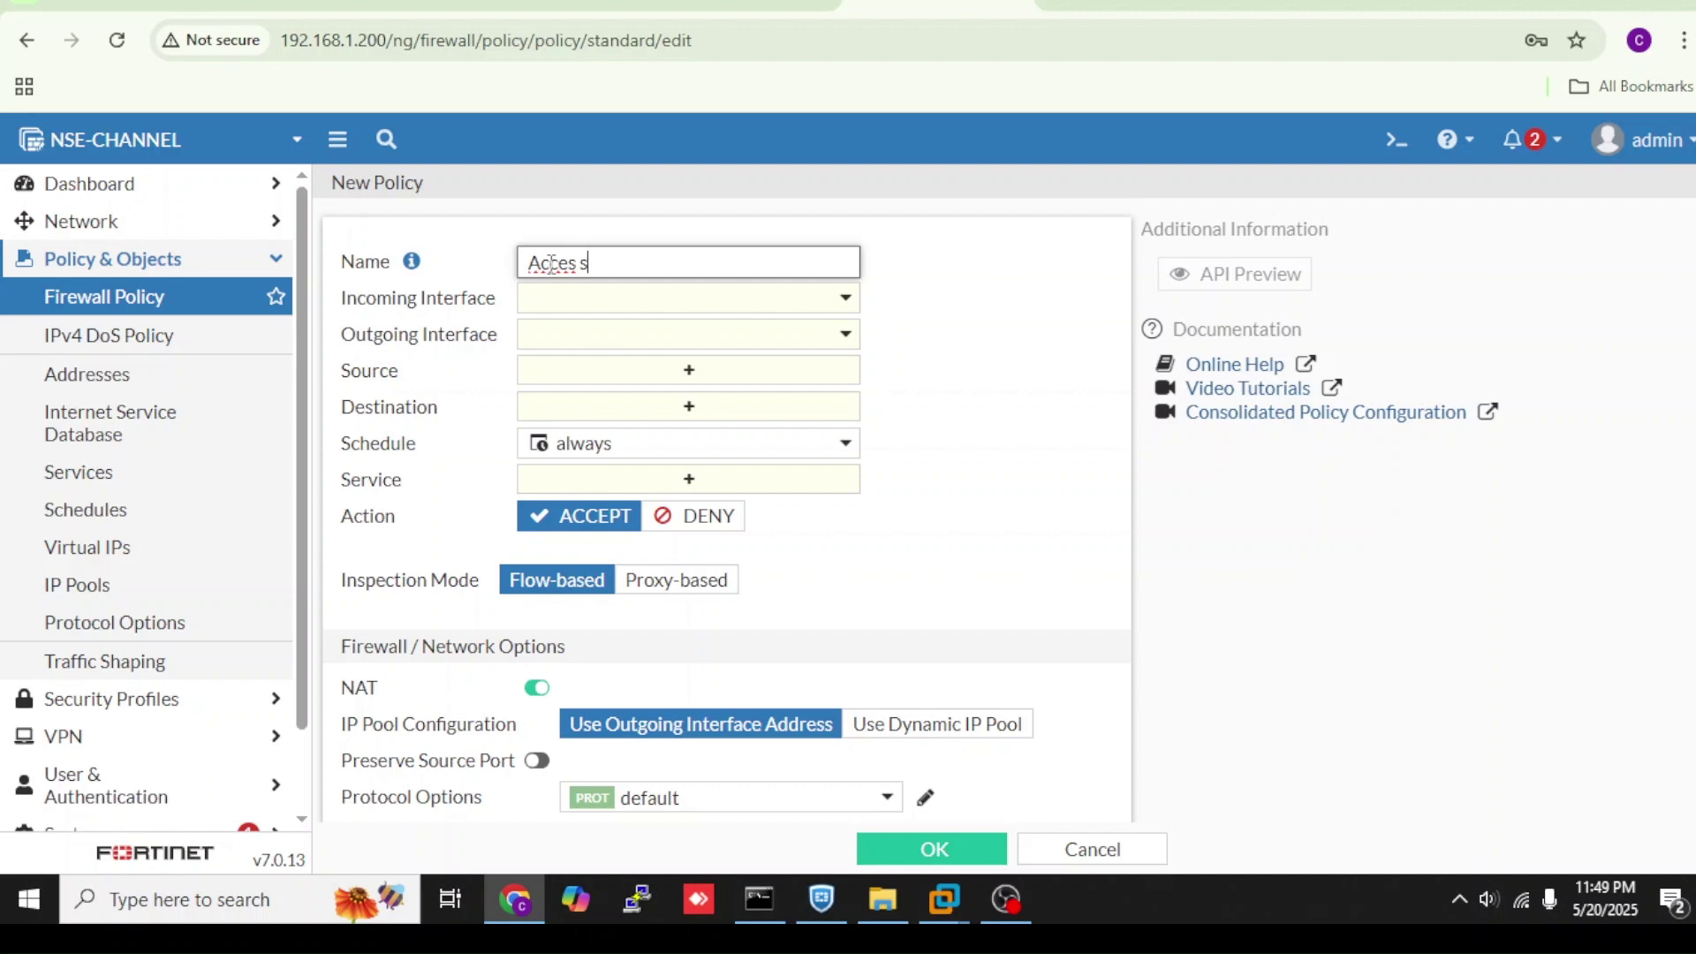
type("Acces server vpn")
- Set the policy's incoming interface to VPN tunnel and its outgoing interface to SERVER (port2)
left_click(574, 300)
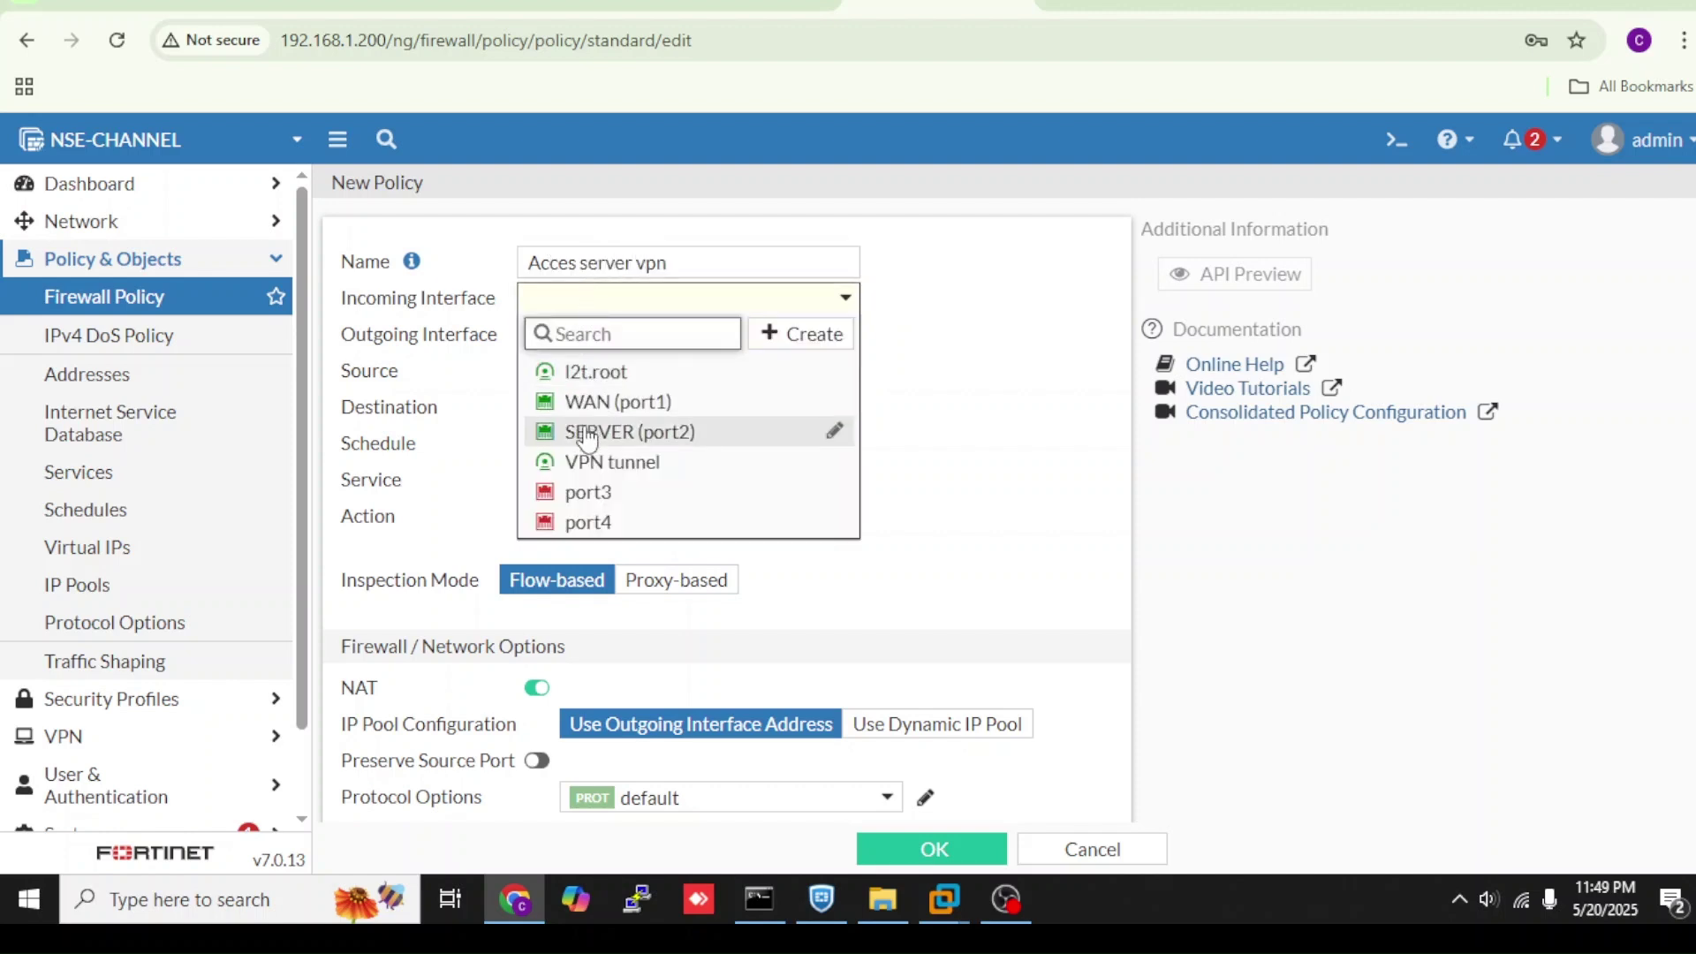
mouse_move(592, 466)
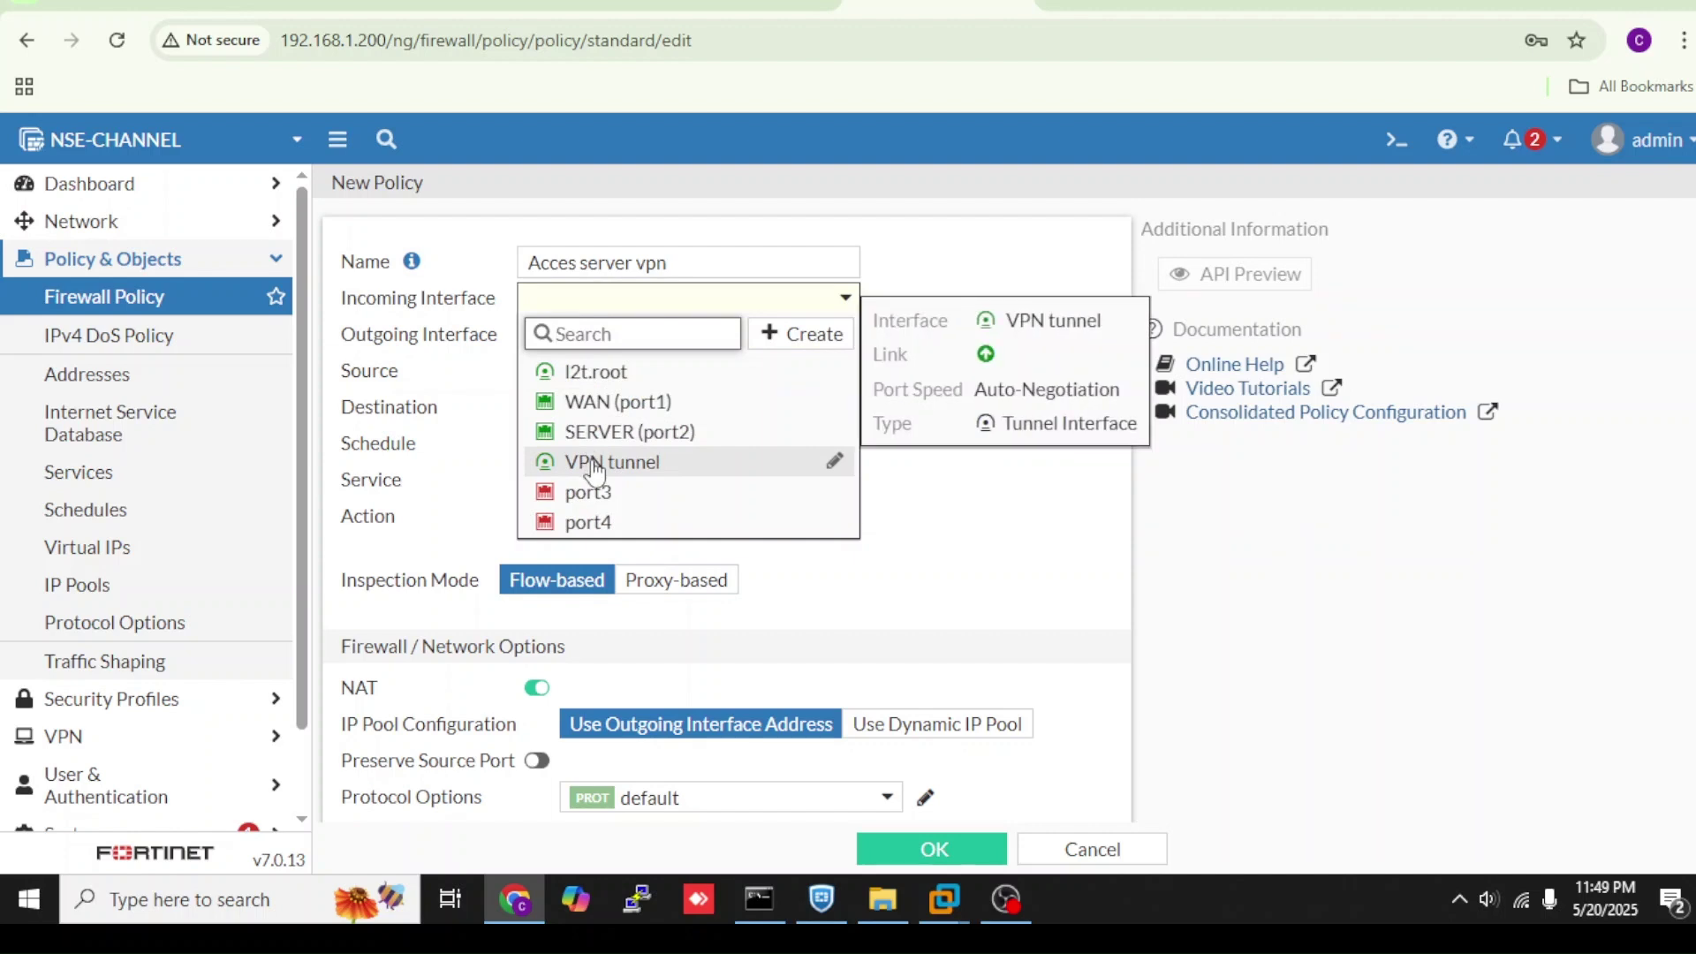
left_click(593, 467)
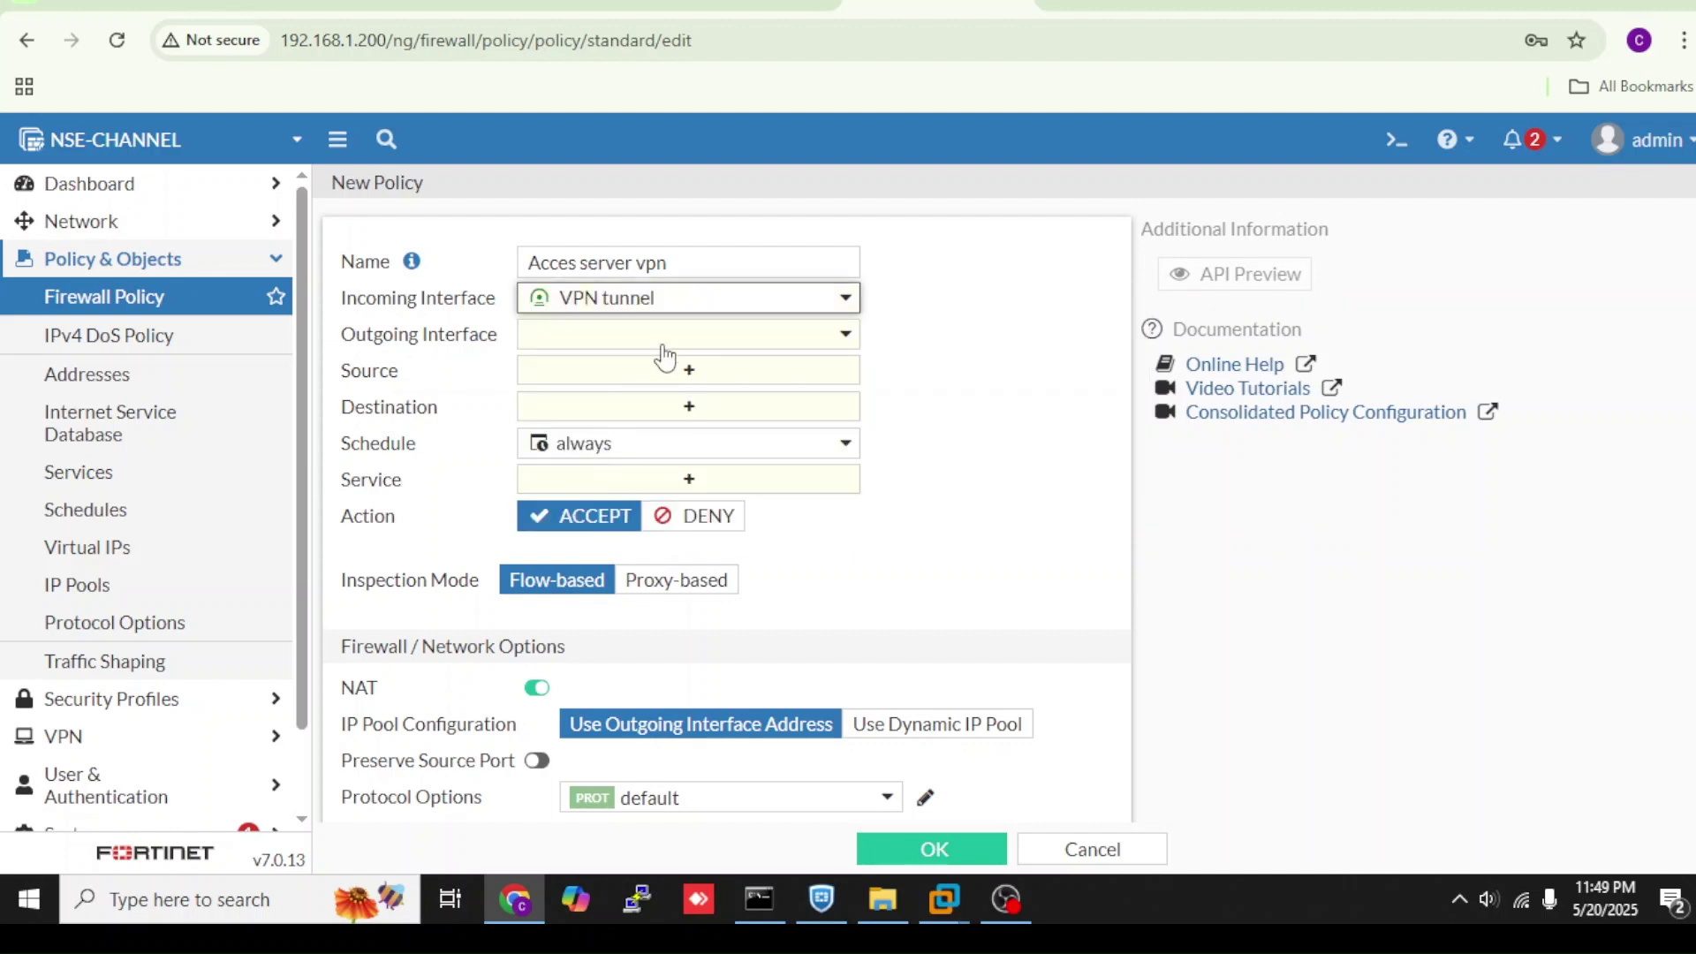
left_click(693, 336)
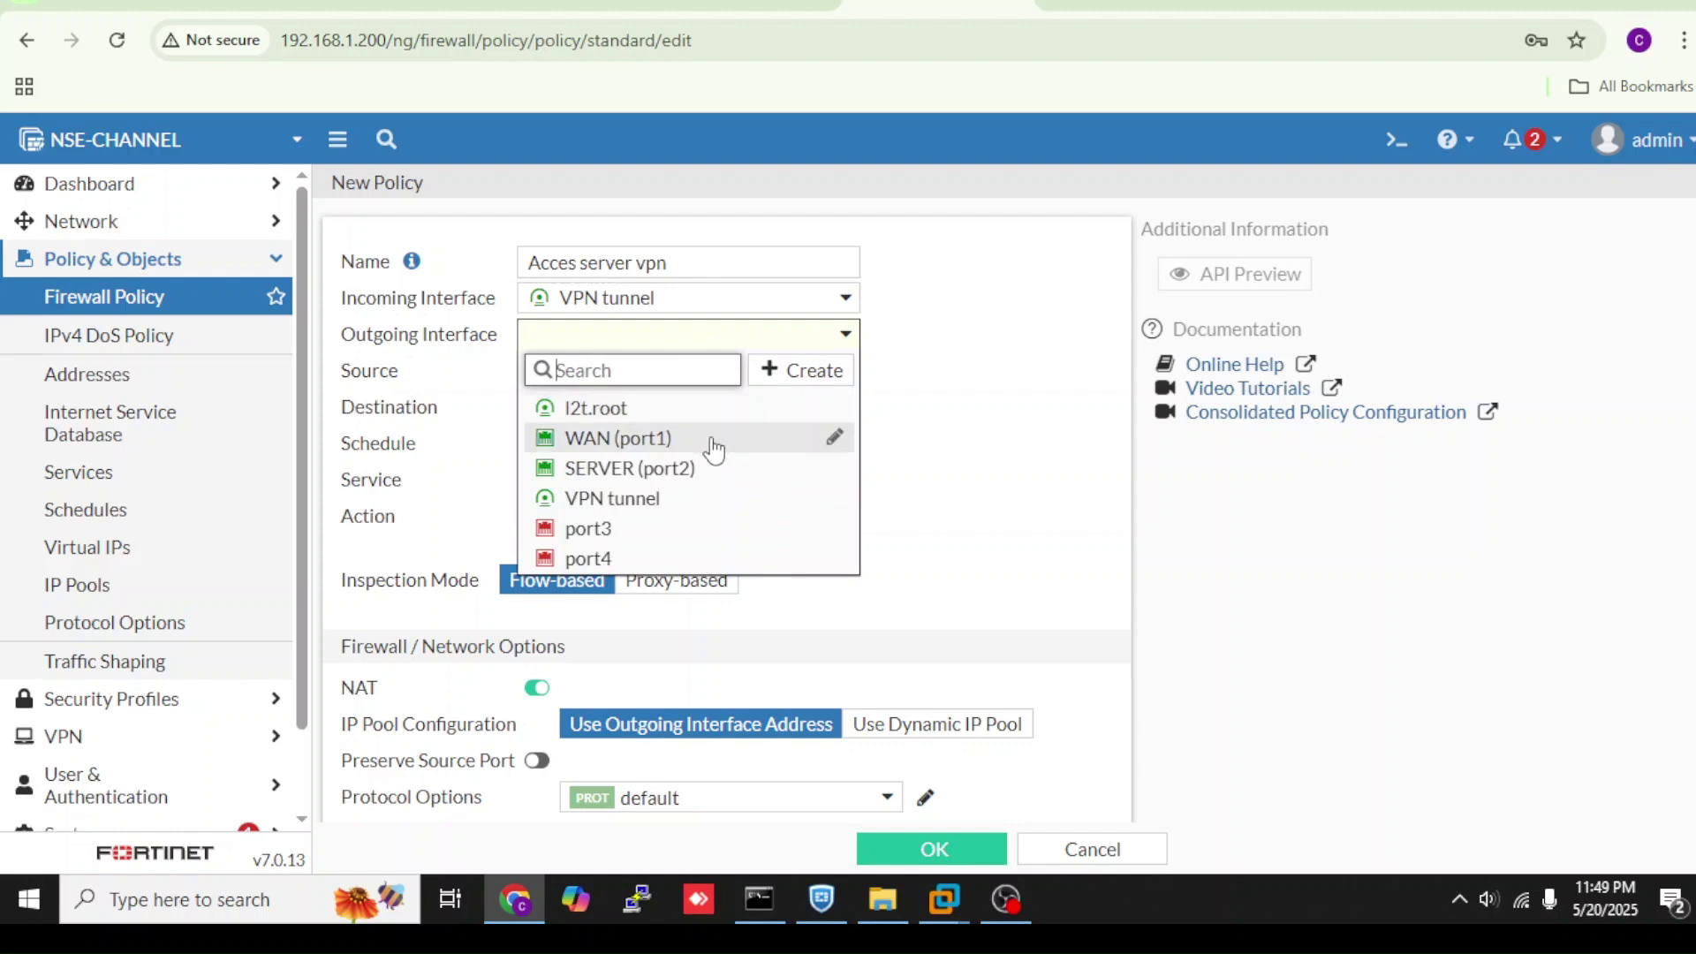
left_click(698, 477)
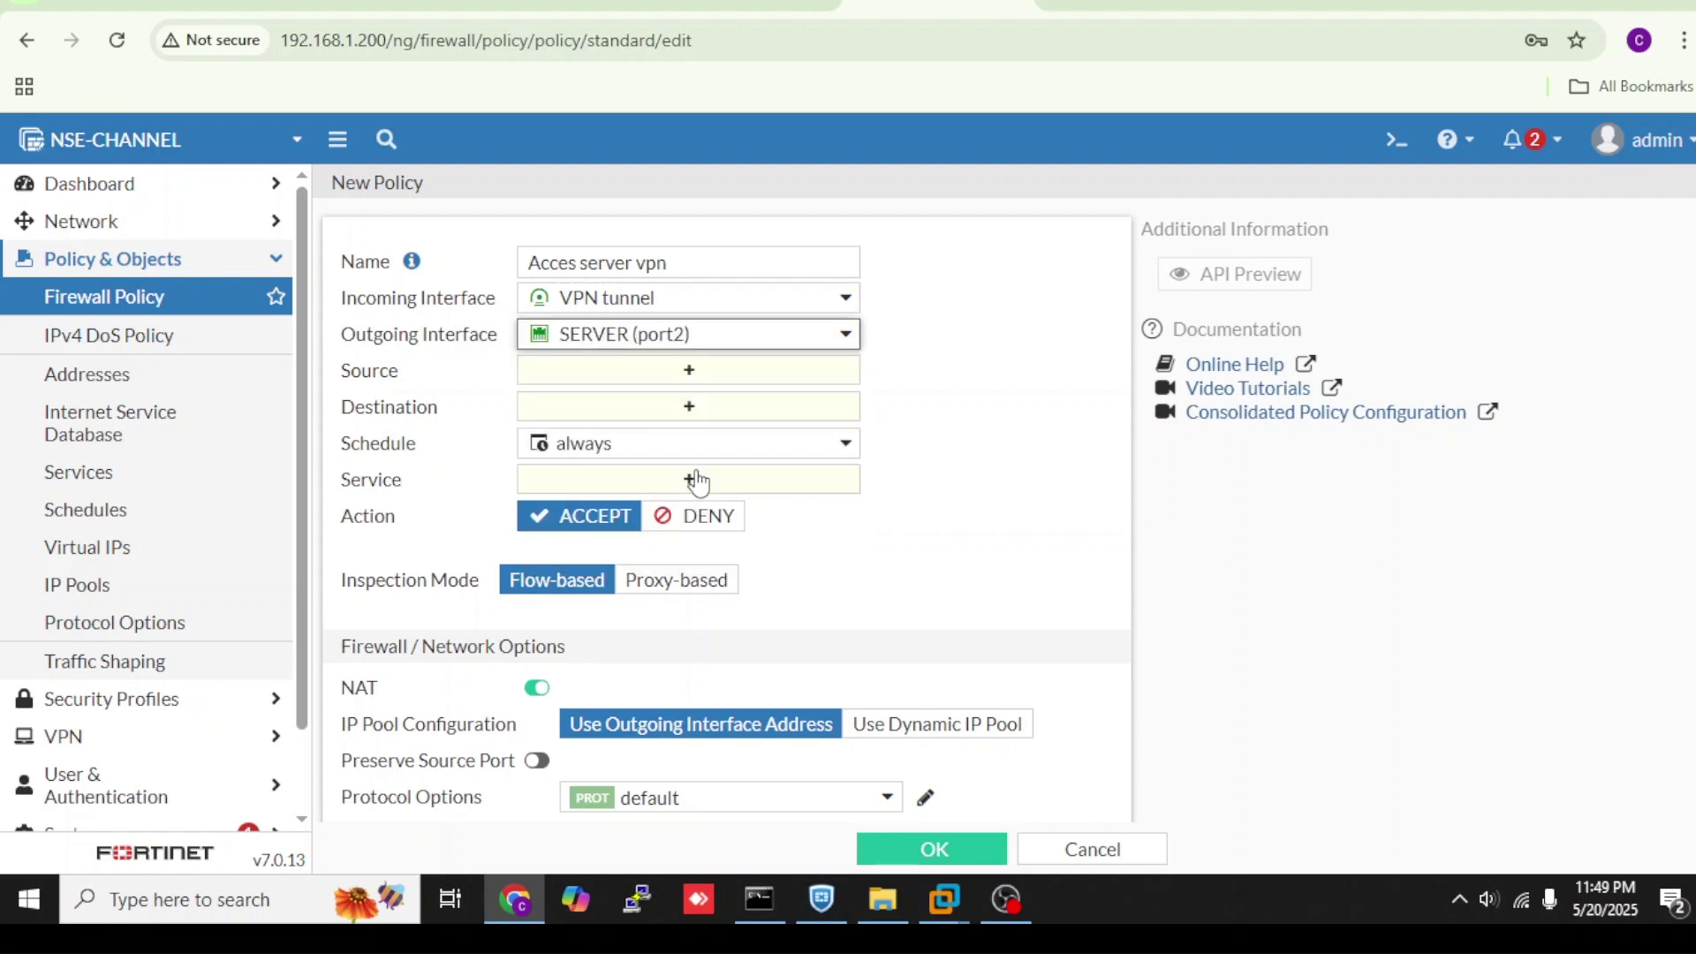
- Add the SSLVPN_TUNNEL_ADDR1 address and the VPN user group as the policy's sources
left_click(775, 384)
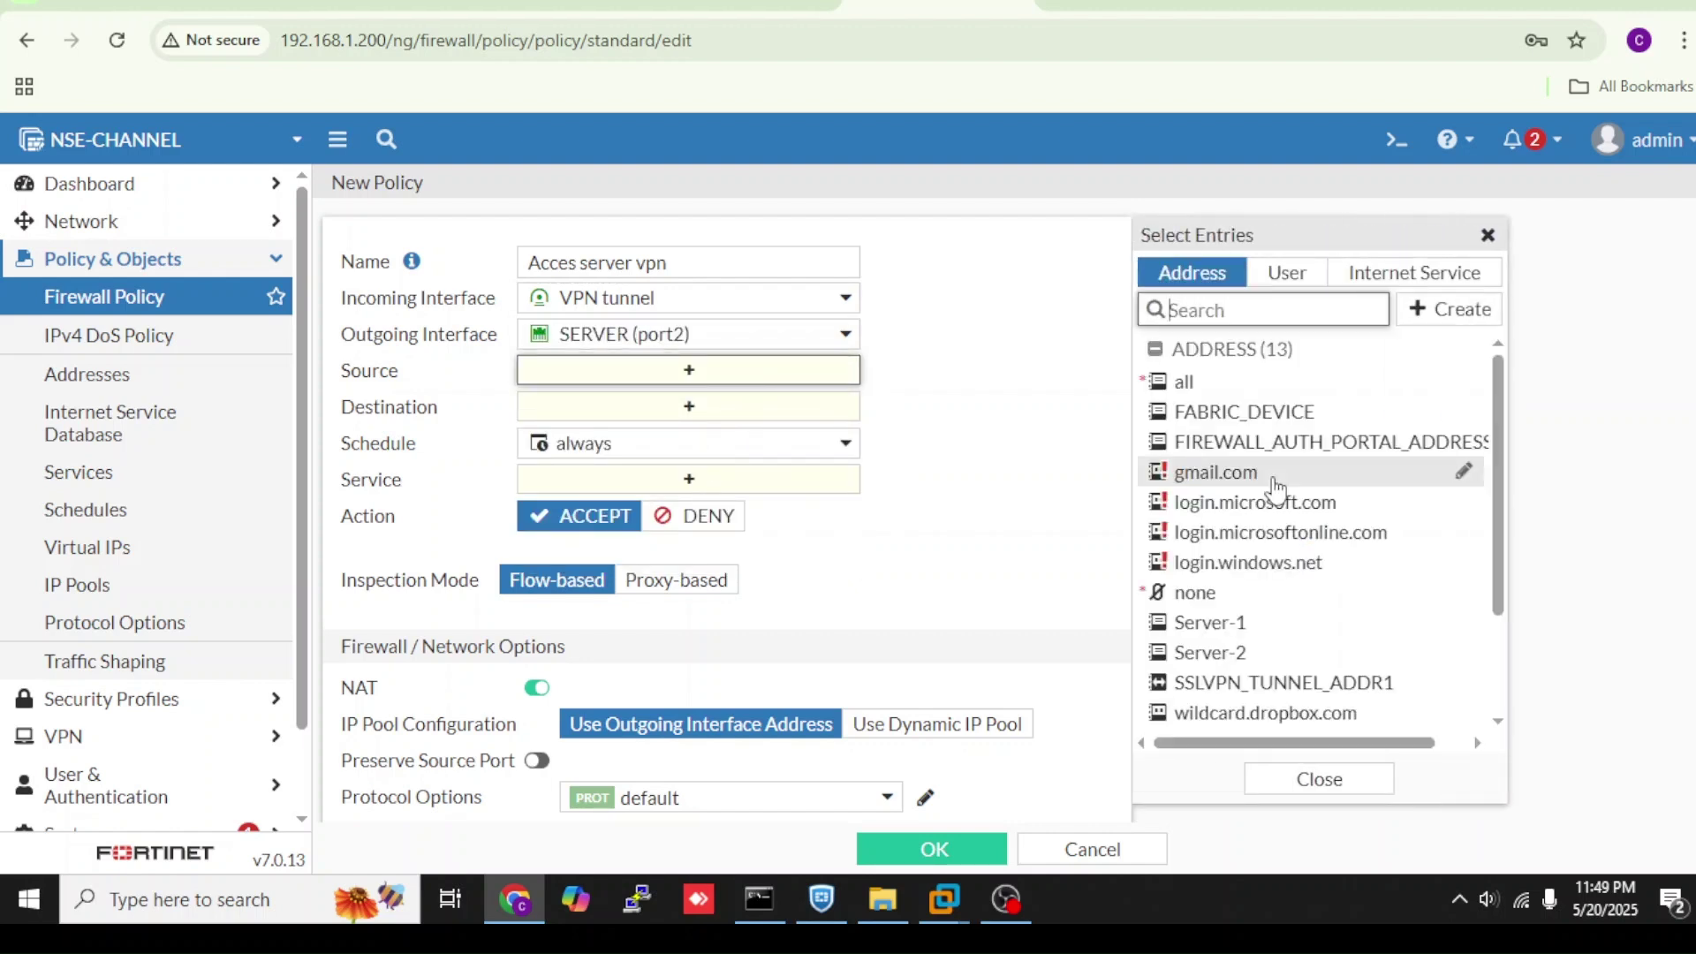
left_click_drag(1501, 494, 1507, 568)
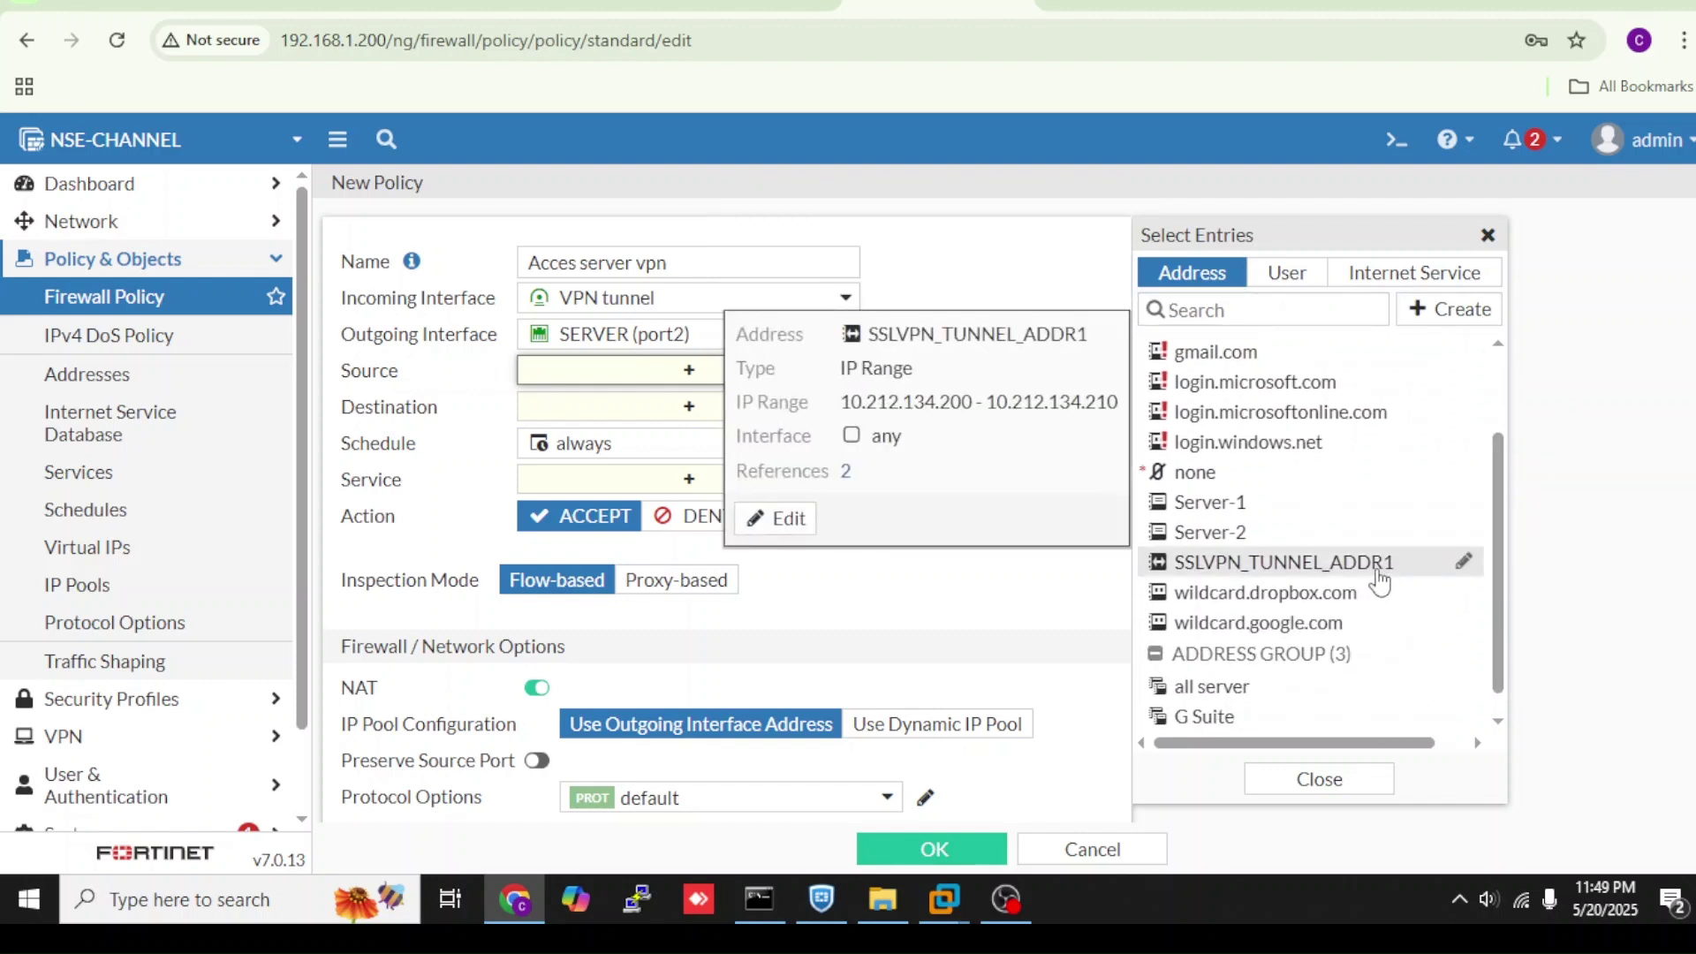
left_click(1377, 572)
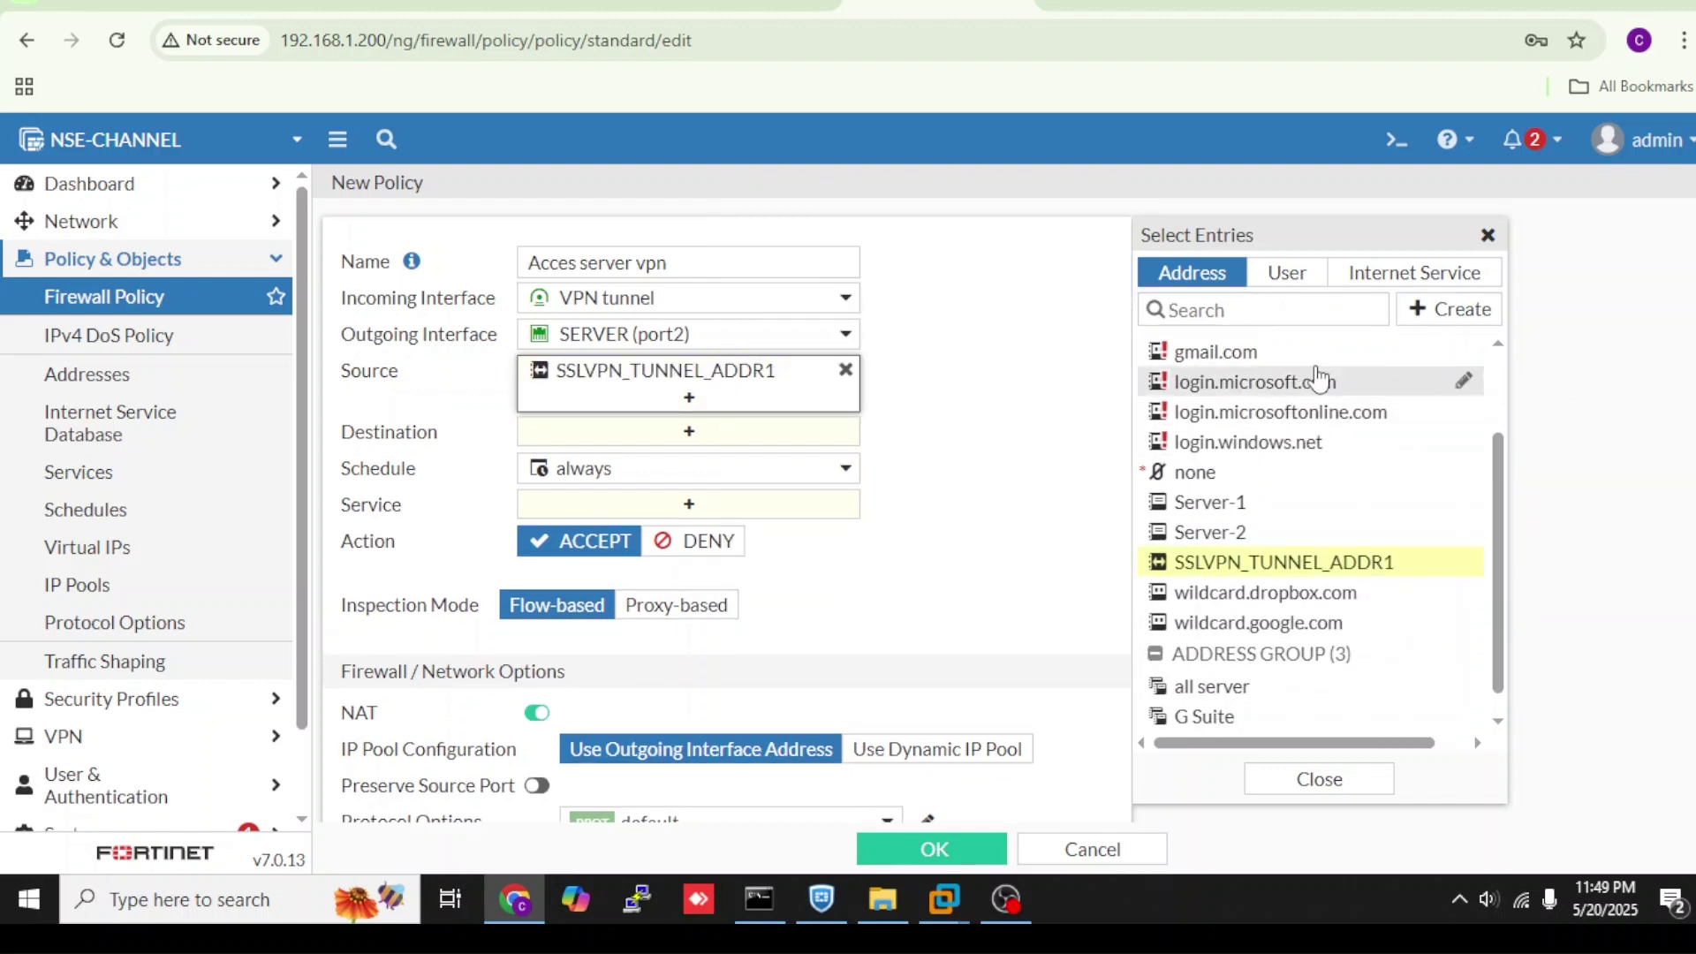
left_click(1292, 279)
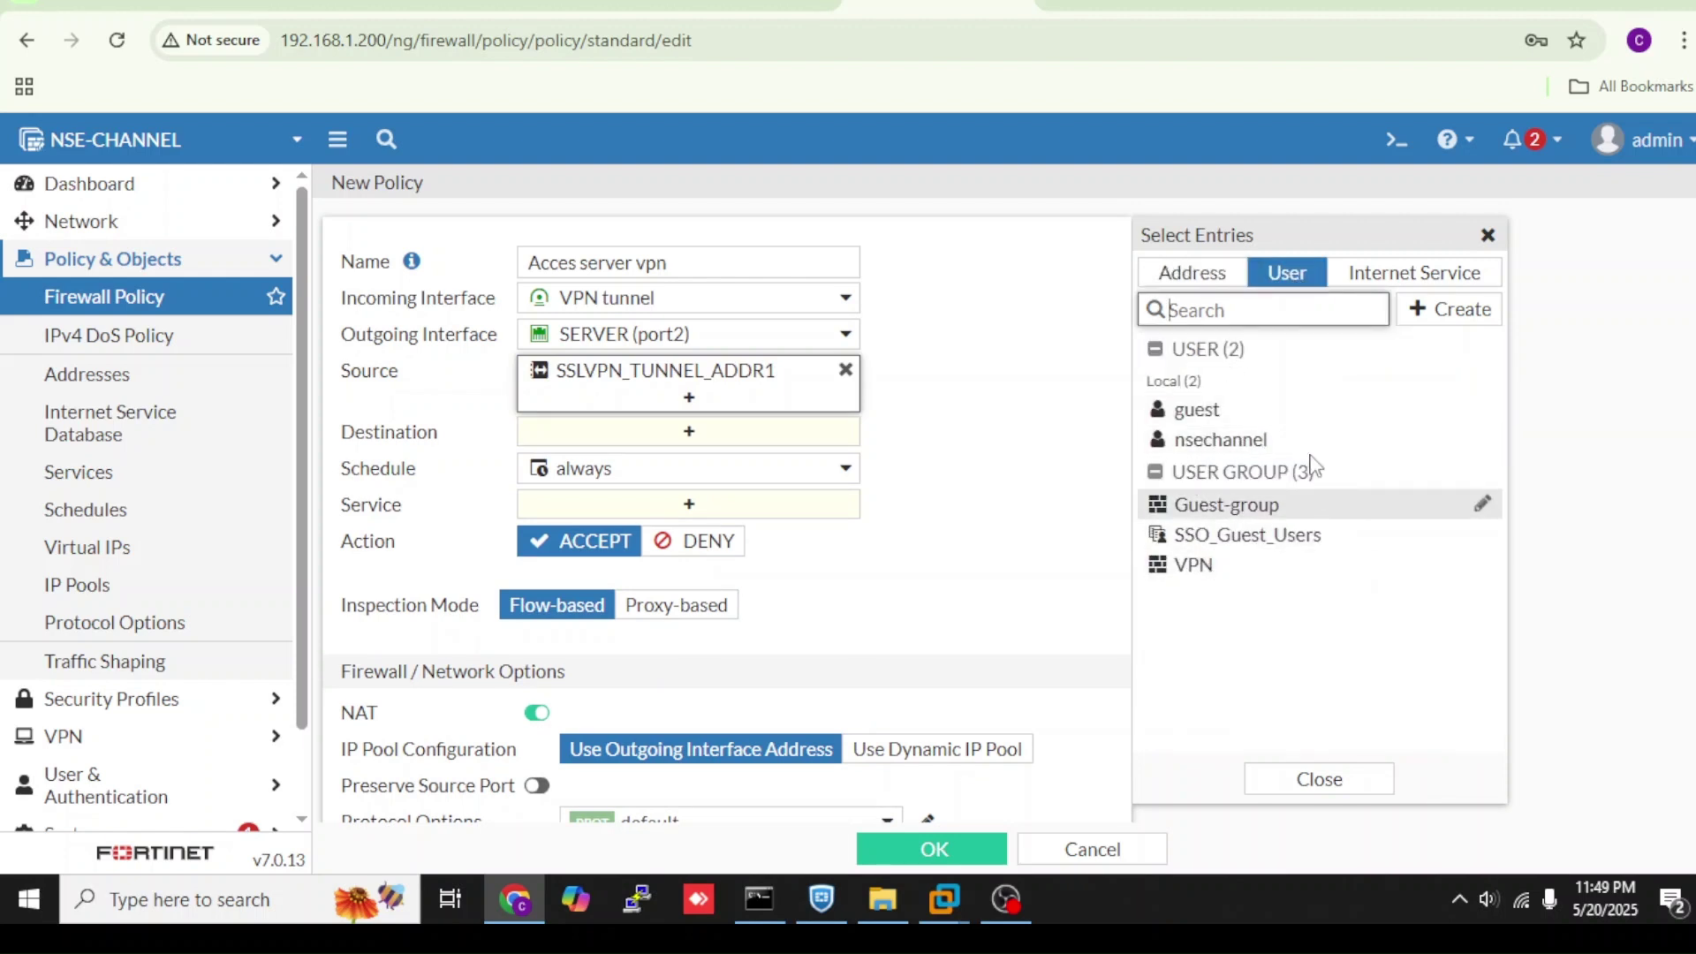
left_click(1194, 565)
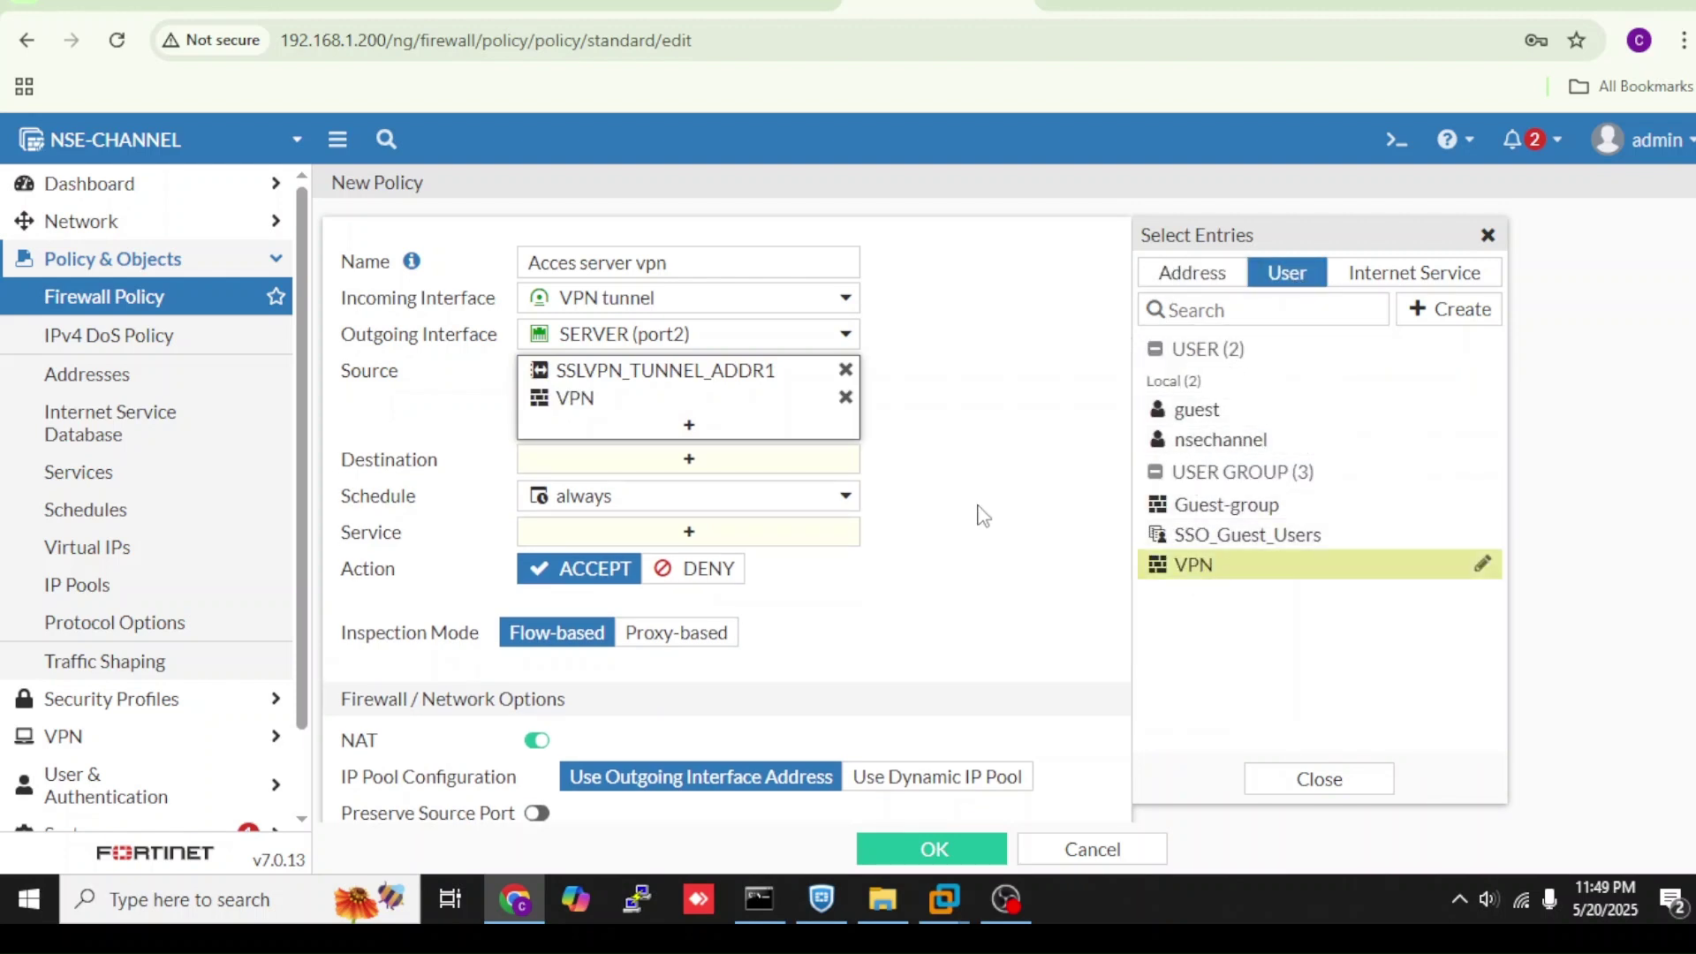
left_click(916, 488)
- Set the policy's destinations to Server-1 and Server-2 and its service to ALL
left_click(837, 470)
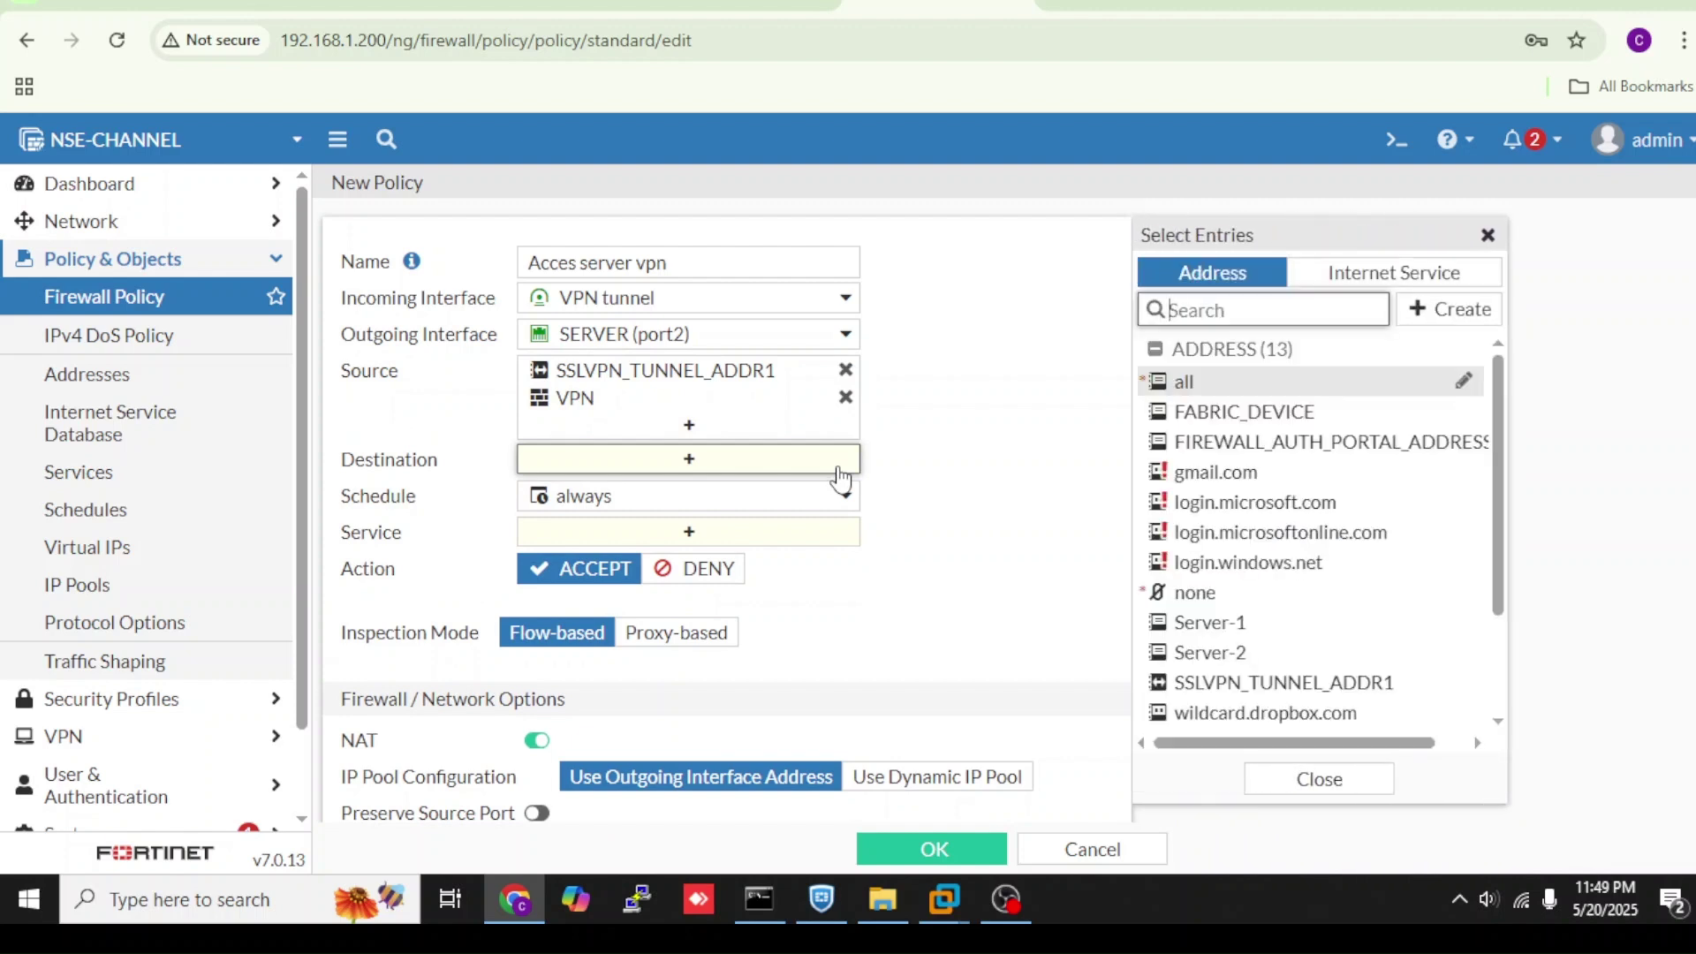
left_click_drag(1499, 489, 1506, 634)
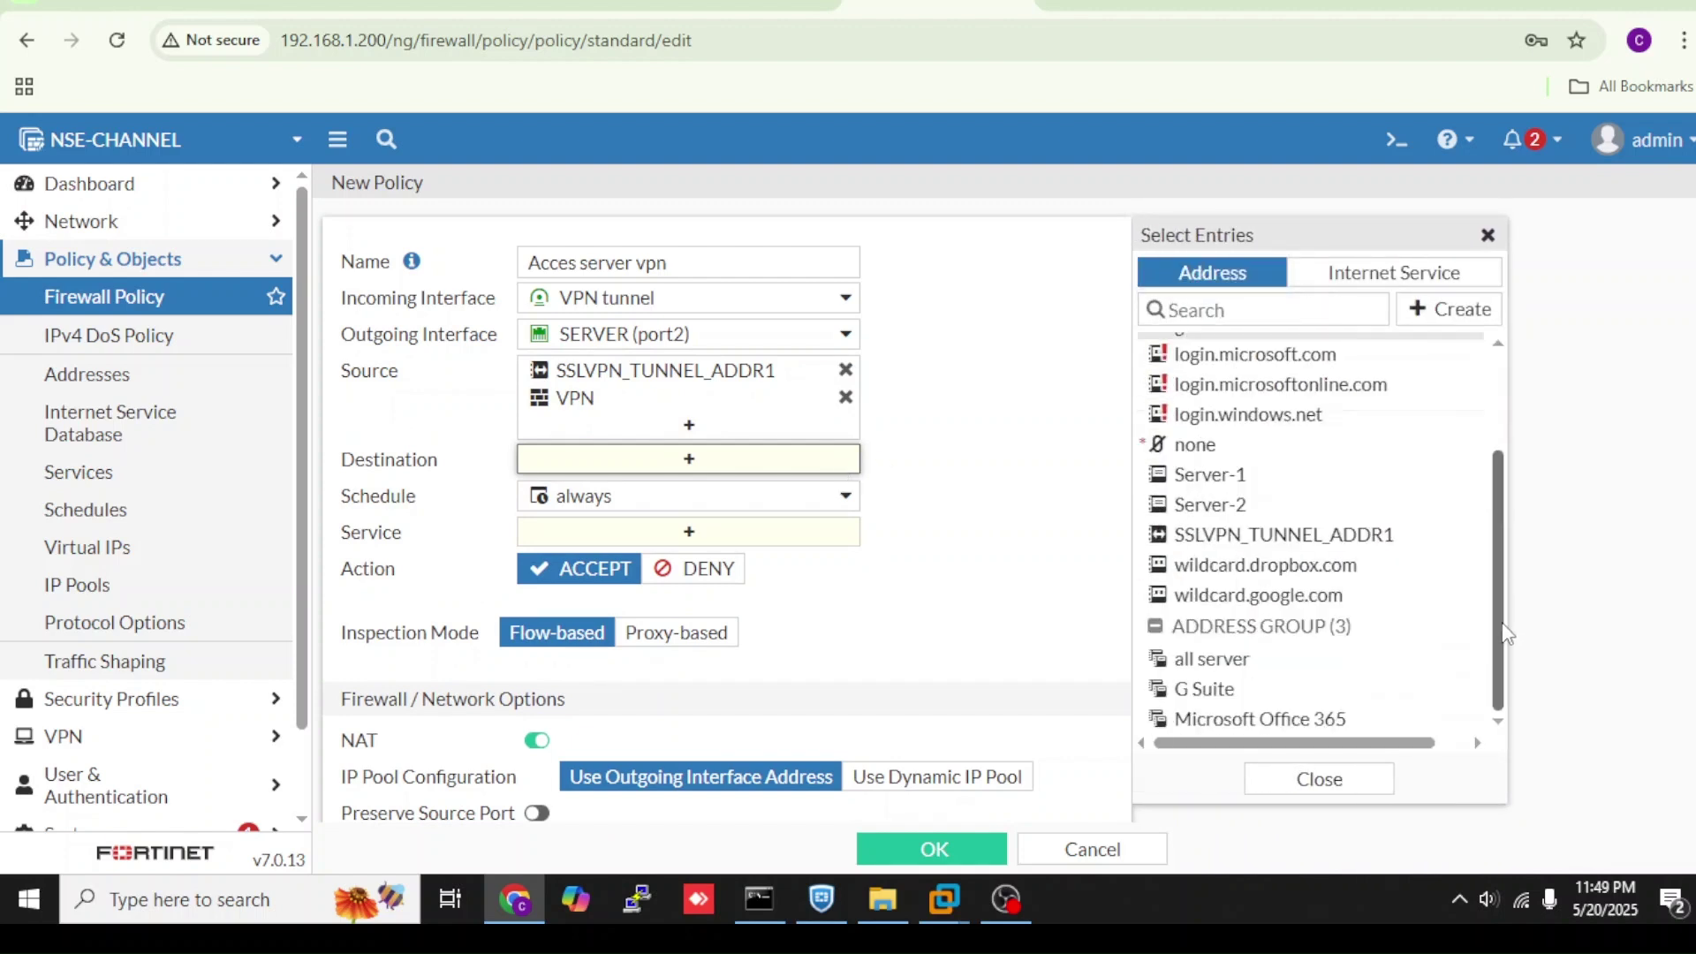
left_click(1217, 477)
left_click(1221, 509)
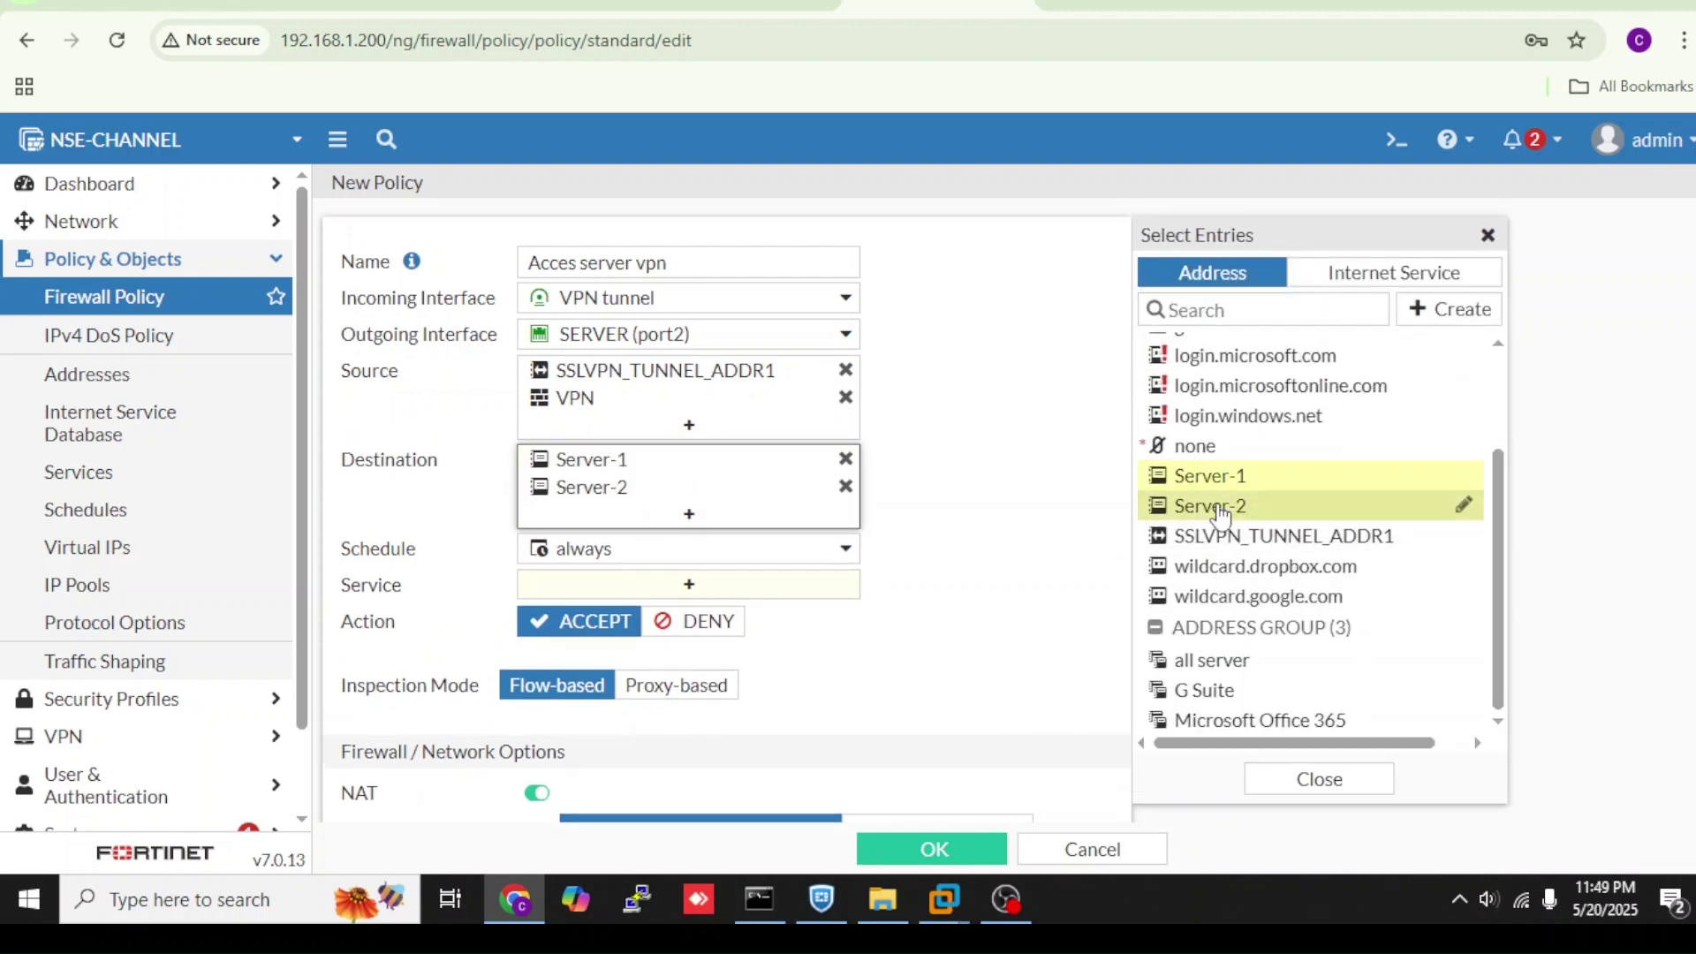
left_click(840, 590)
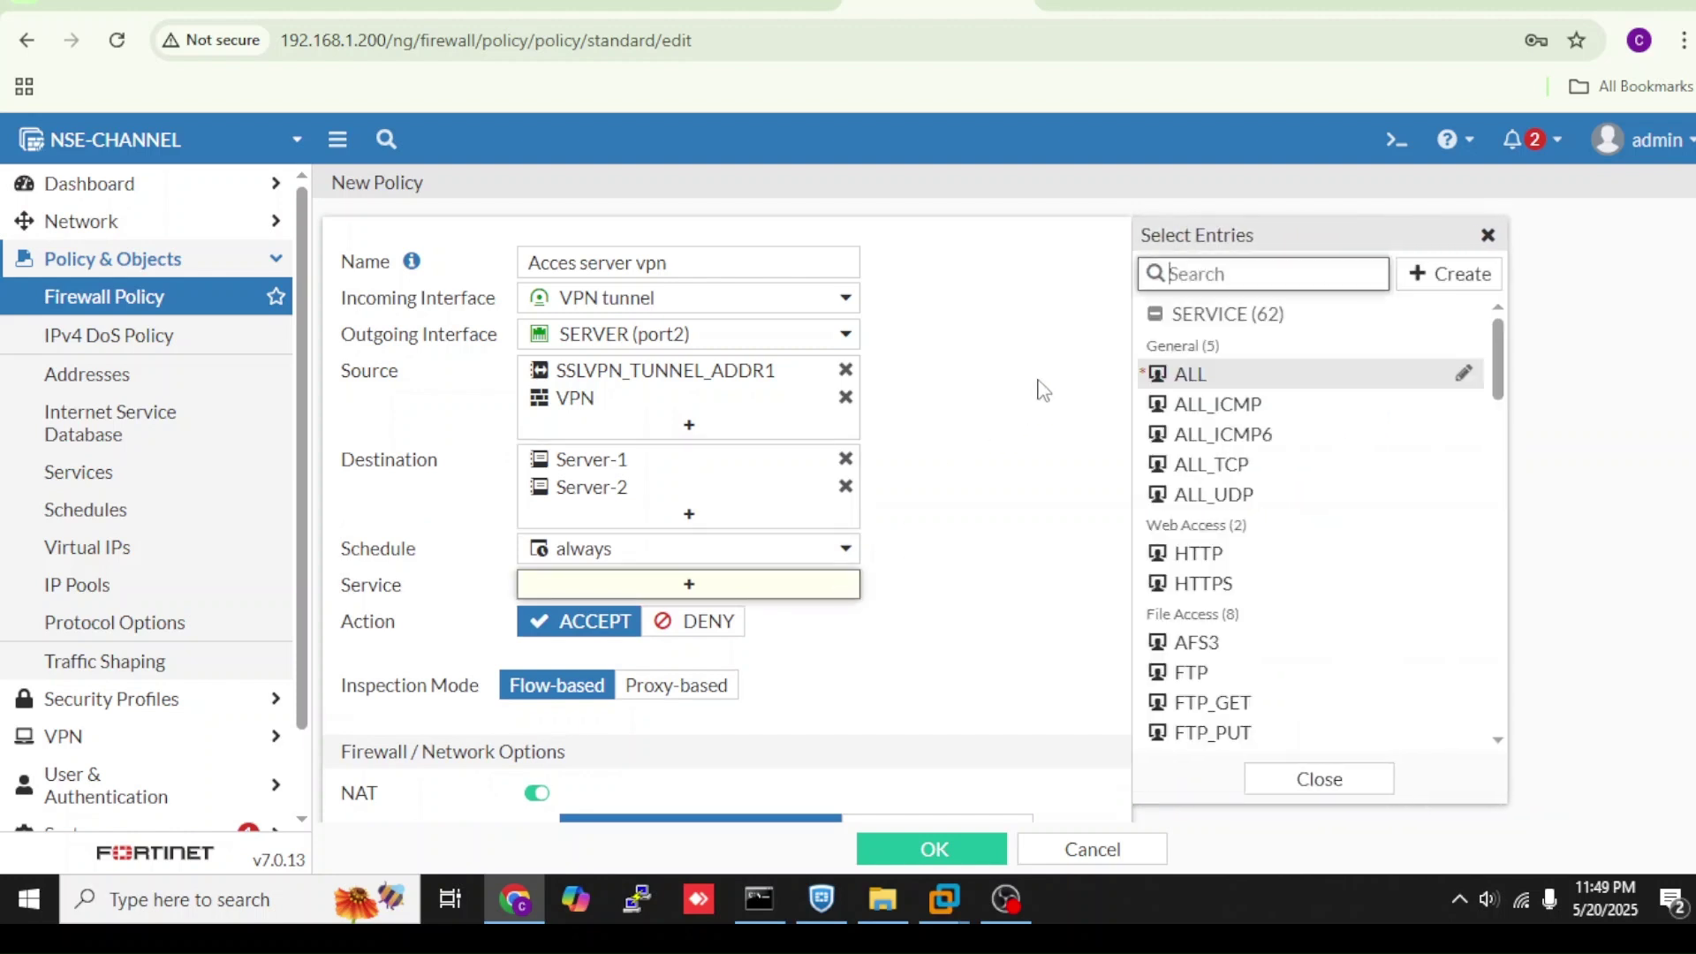
left_click(1157, 378)
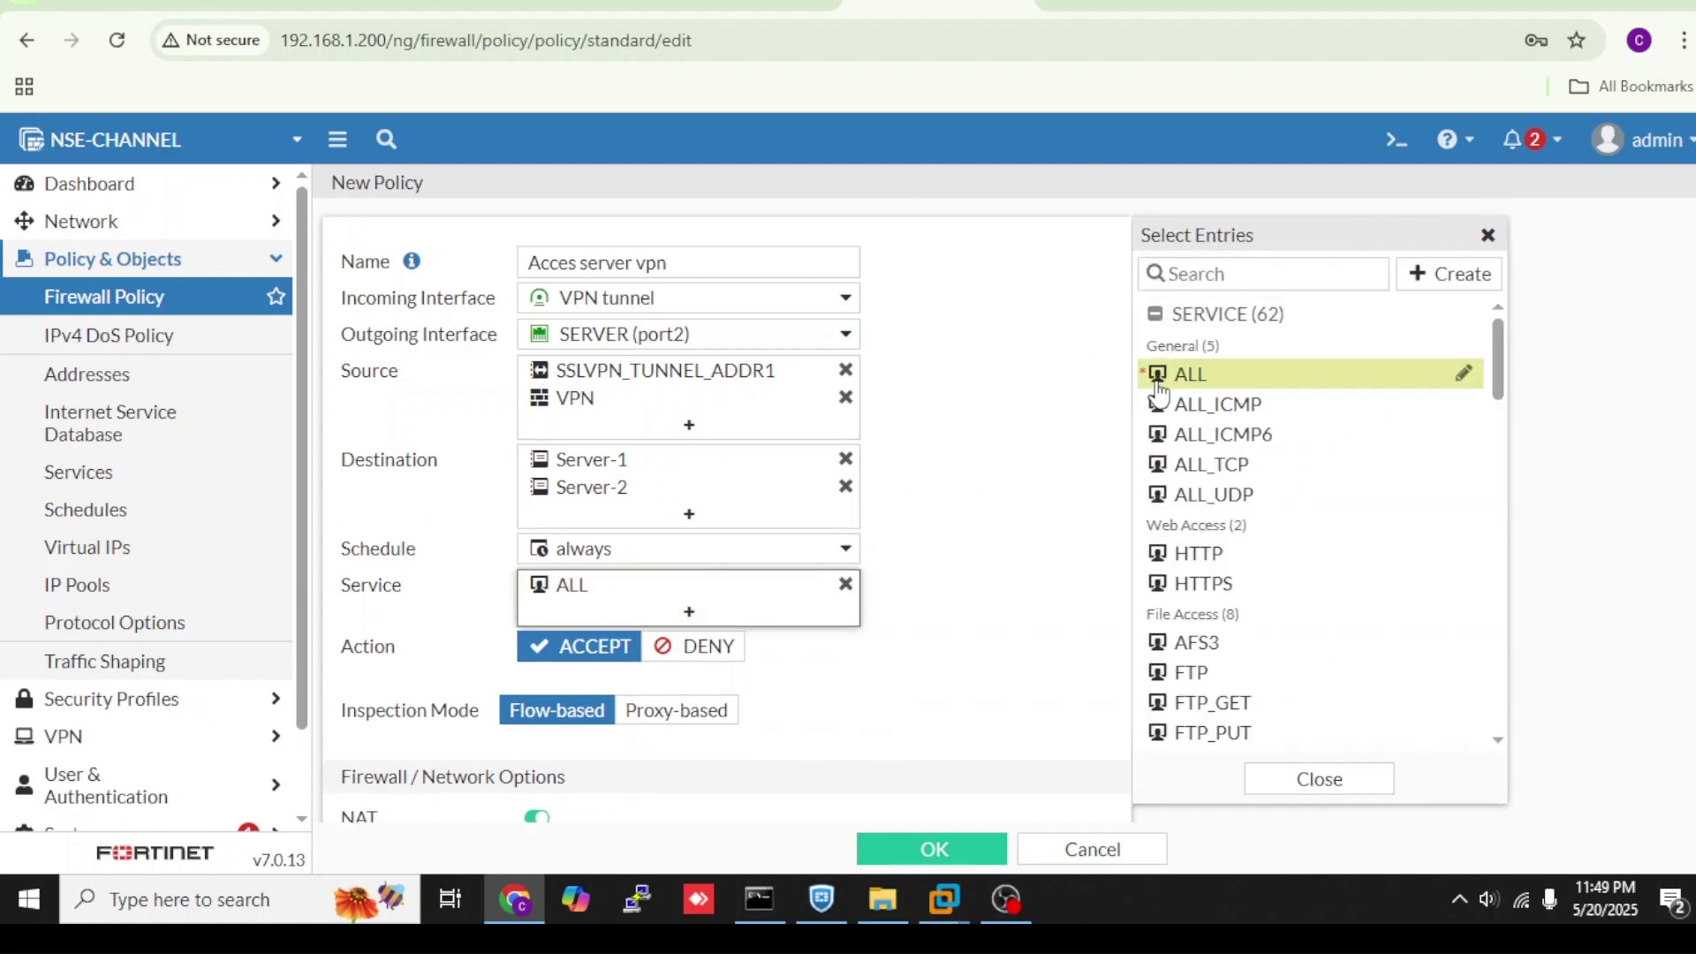
- Disable NAT, set allowed traffic logging to All Sessions, and save the firewall policy
left_click(533, 823)
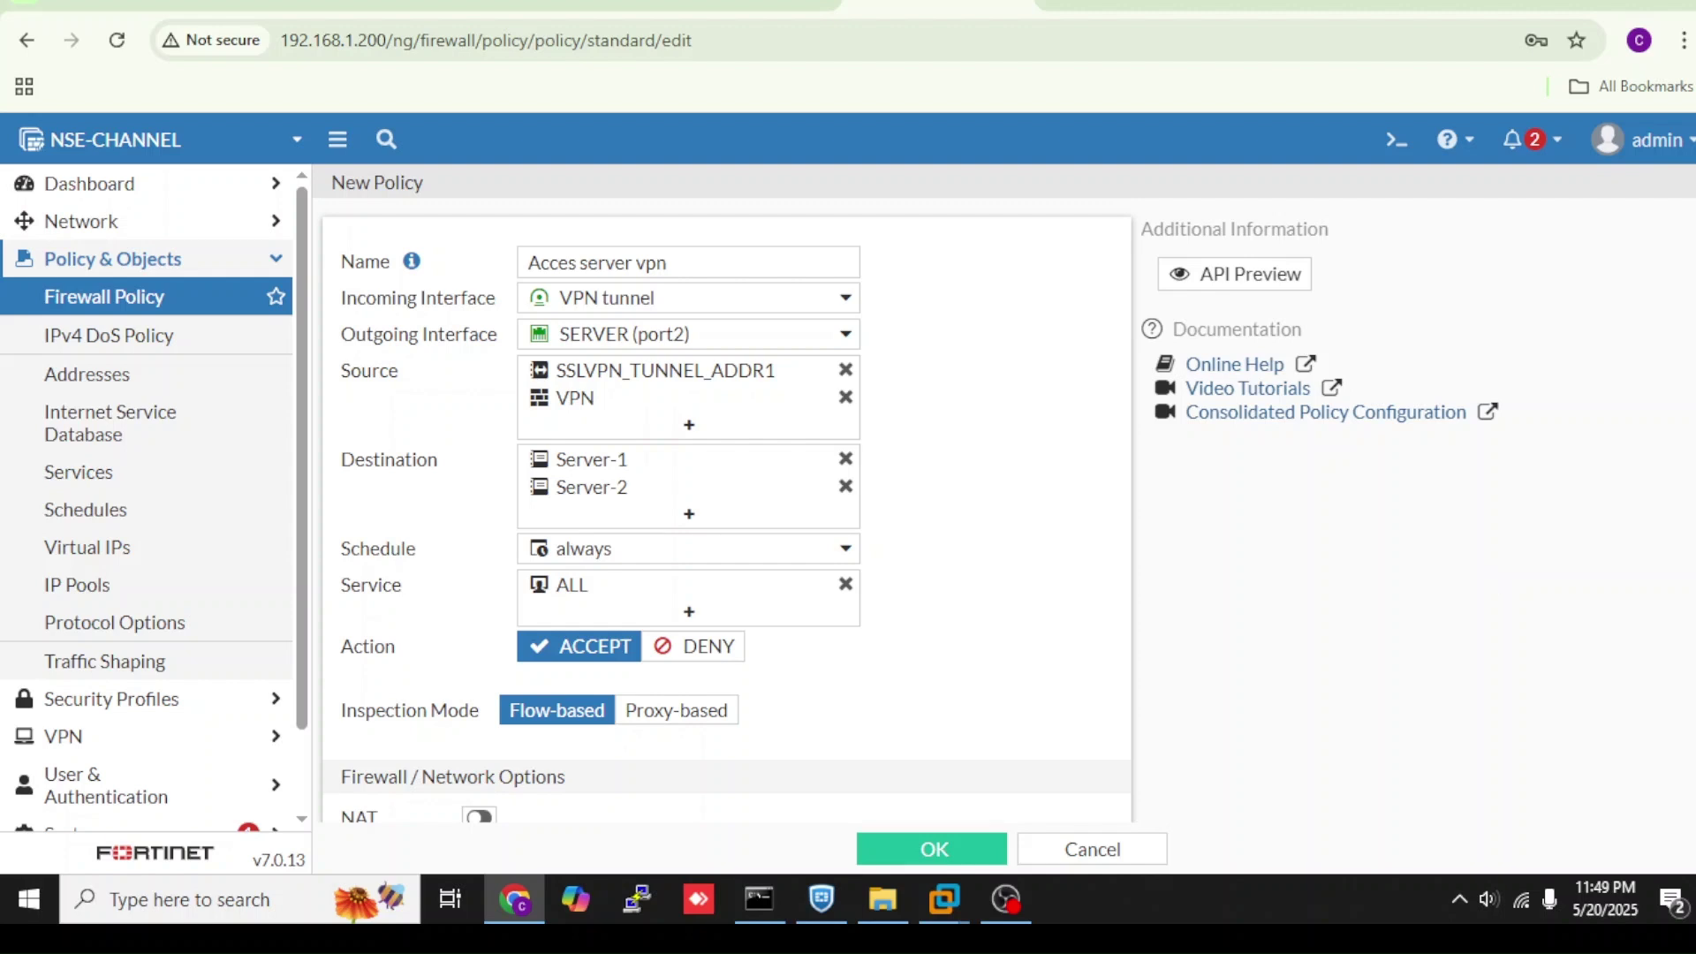
scroll(795, 632, "down", 5)
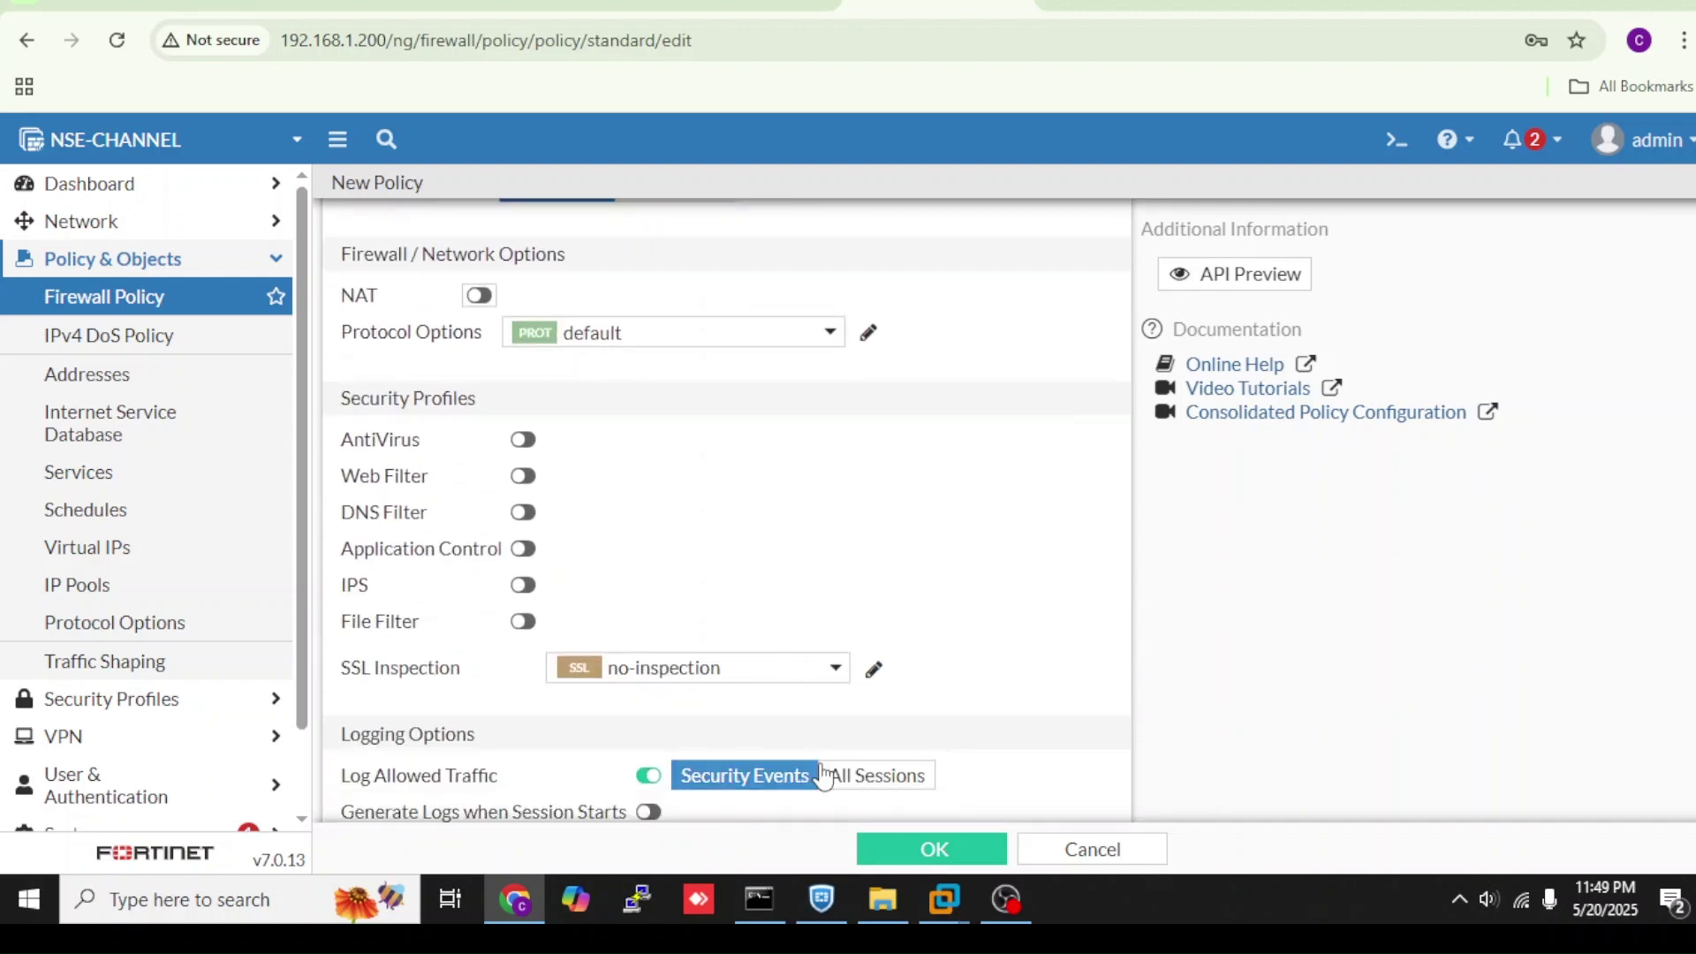
left_click(874, 776)
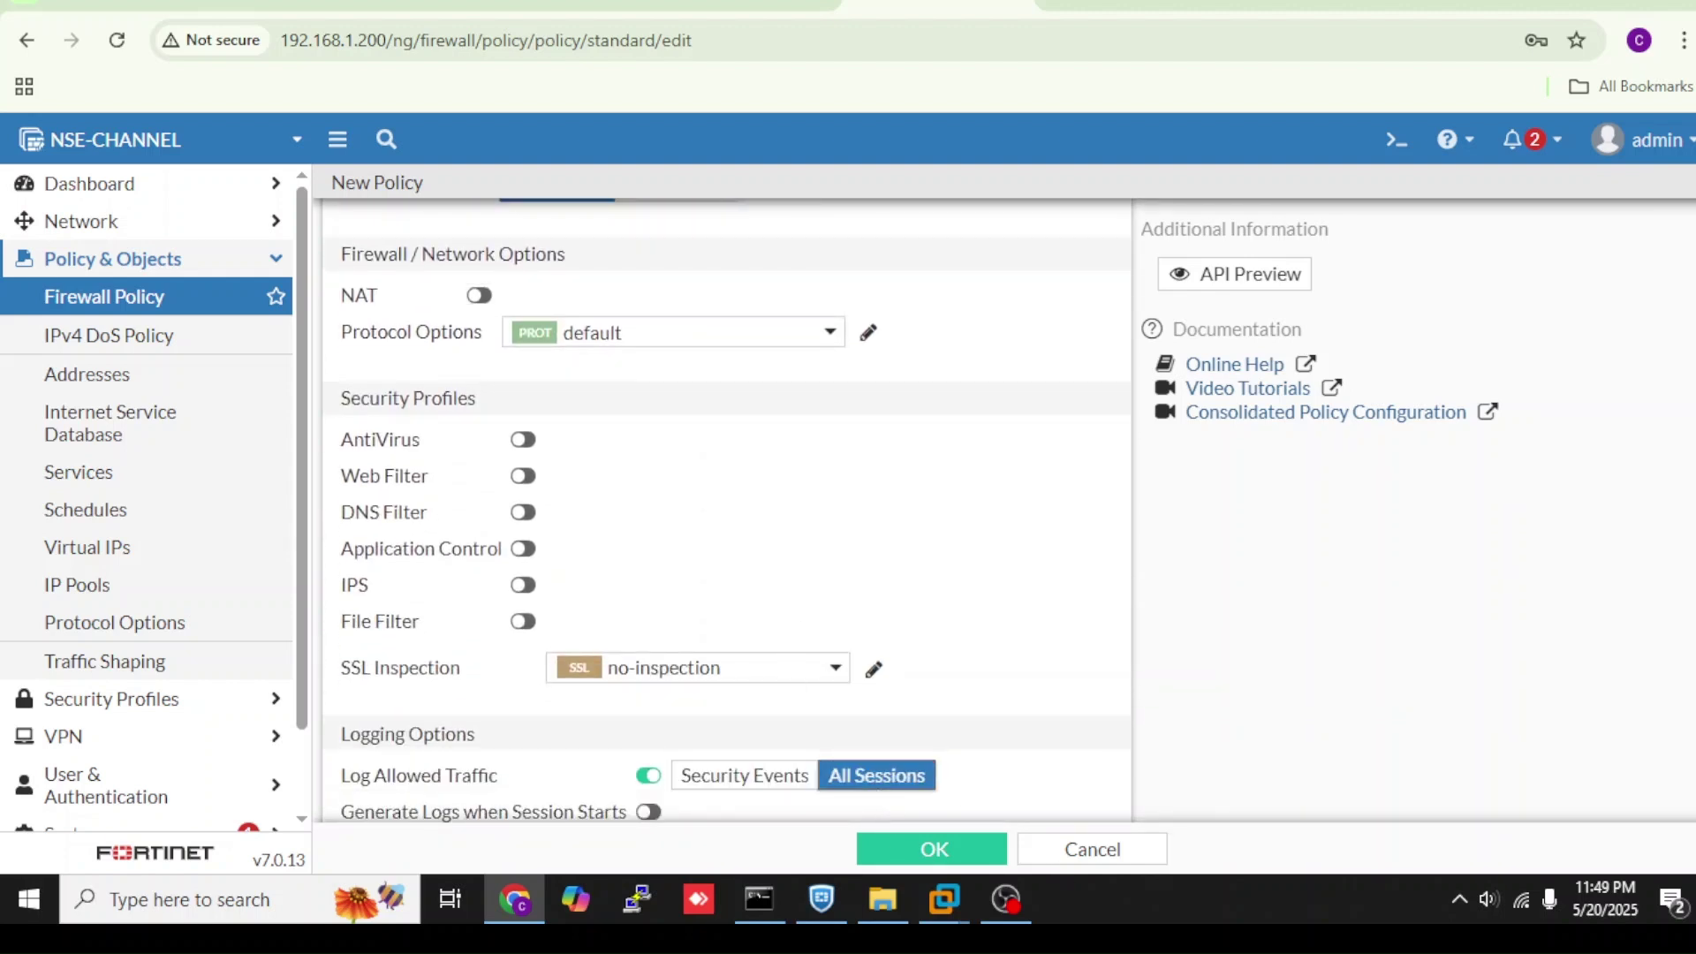
scroll(725, 512, "up", 6)
scroll(972, 687, "down", 6)
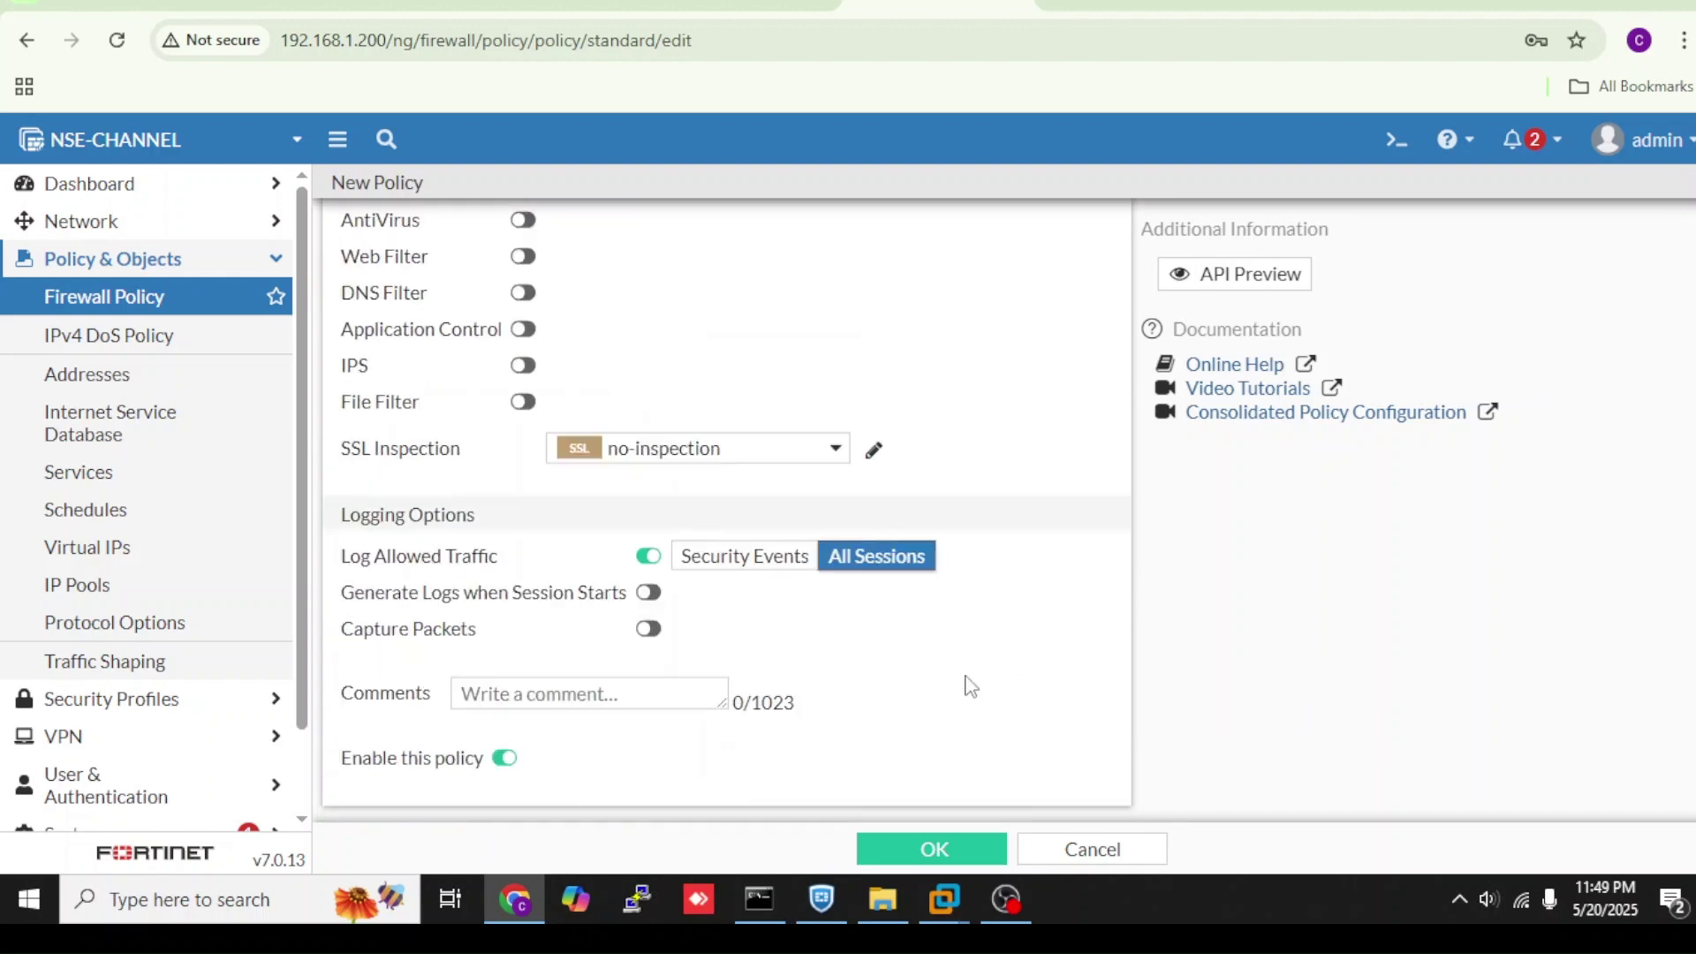
left_click(883, 850)
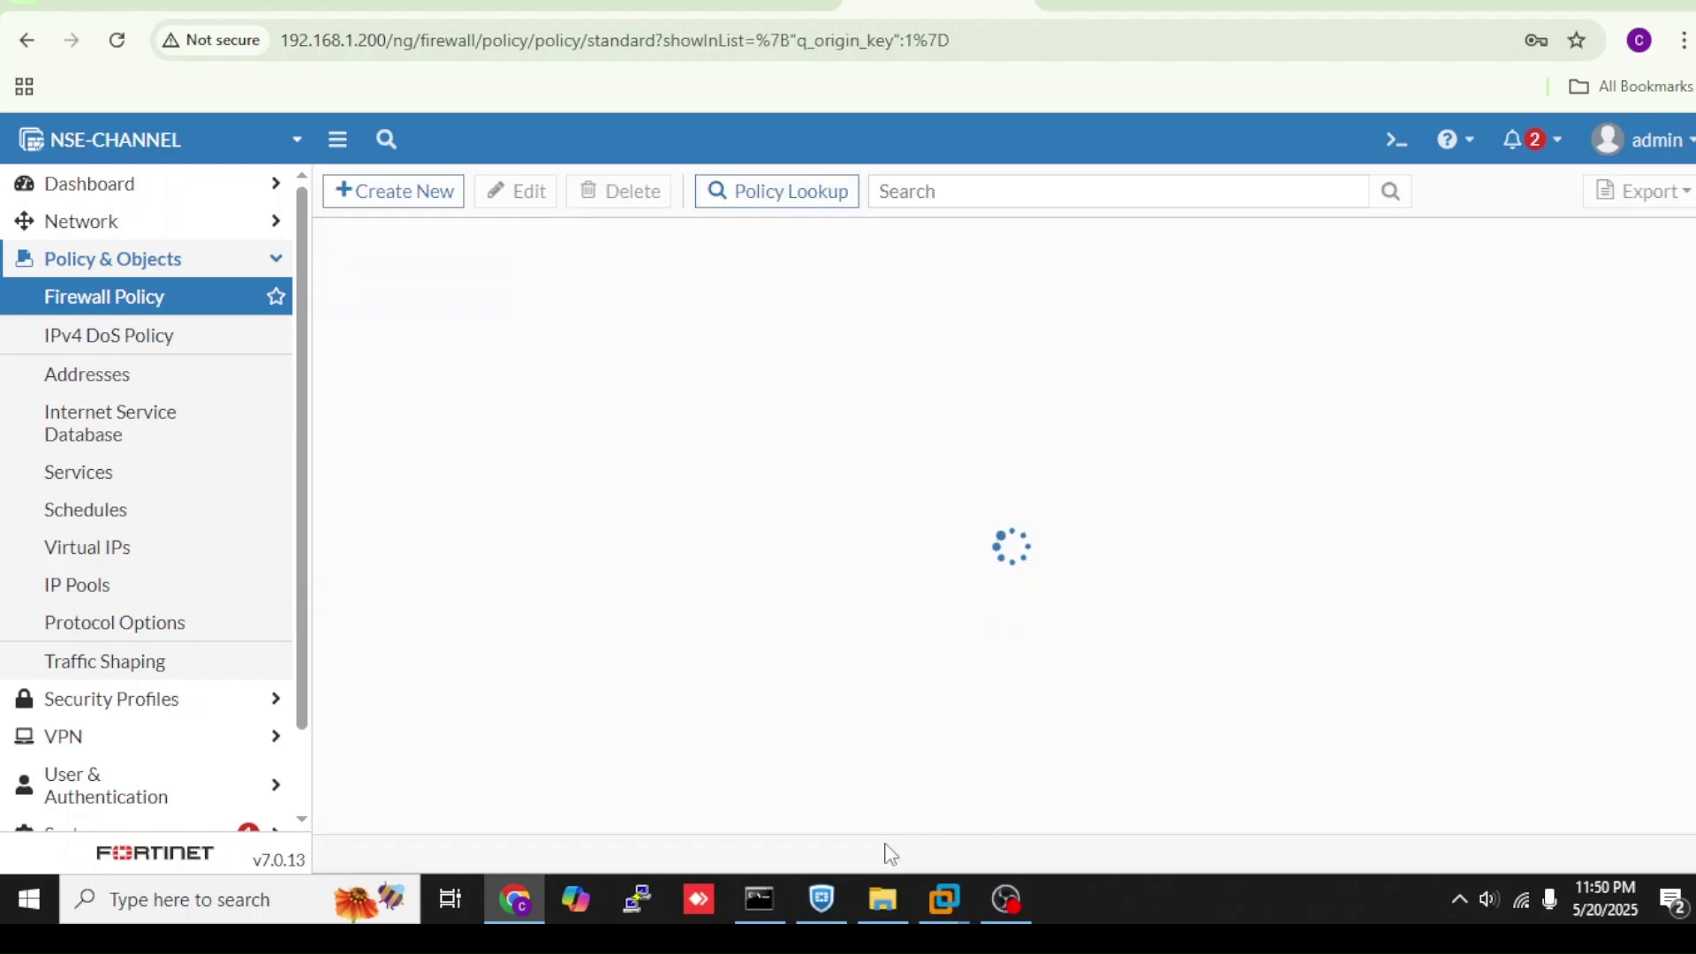
- Switch to FortiClient VPN, discard the open blank connection form and start adding a new connection
left_click(823, 903)
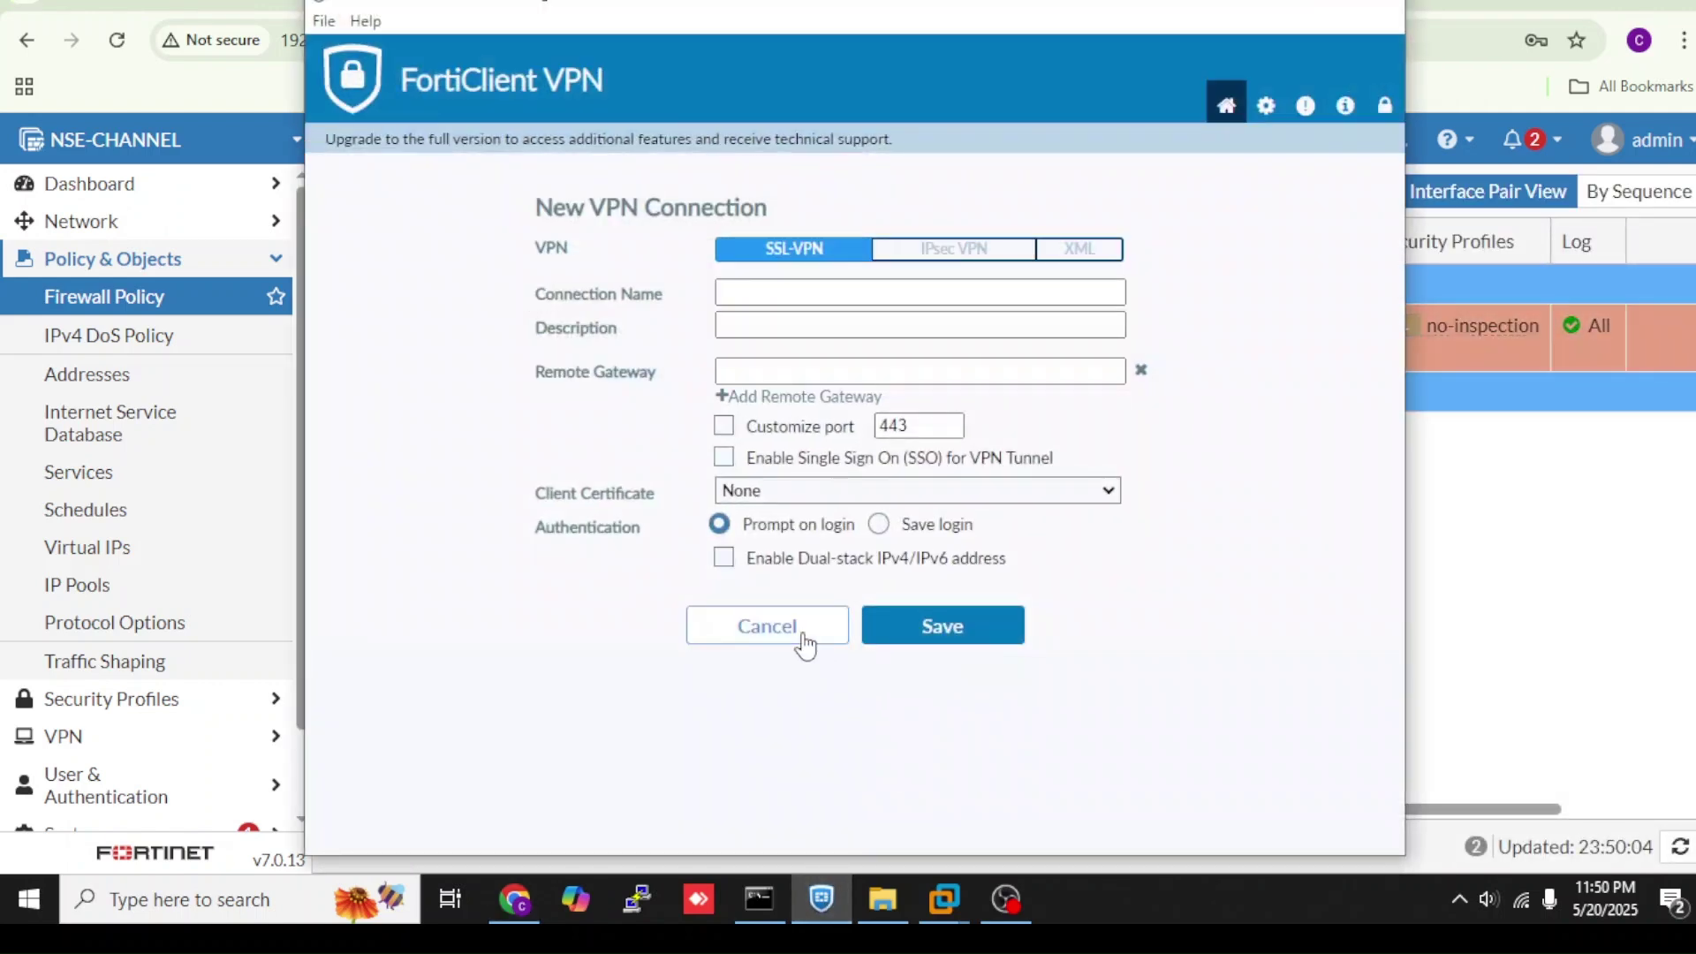
left_click(804, 642)
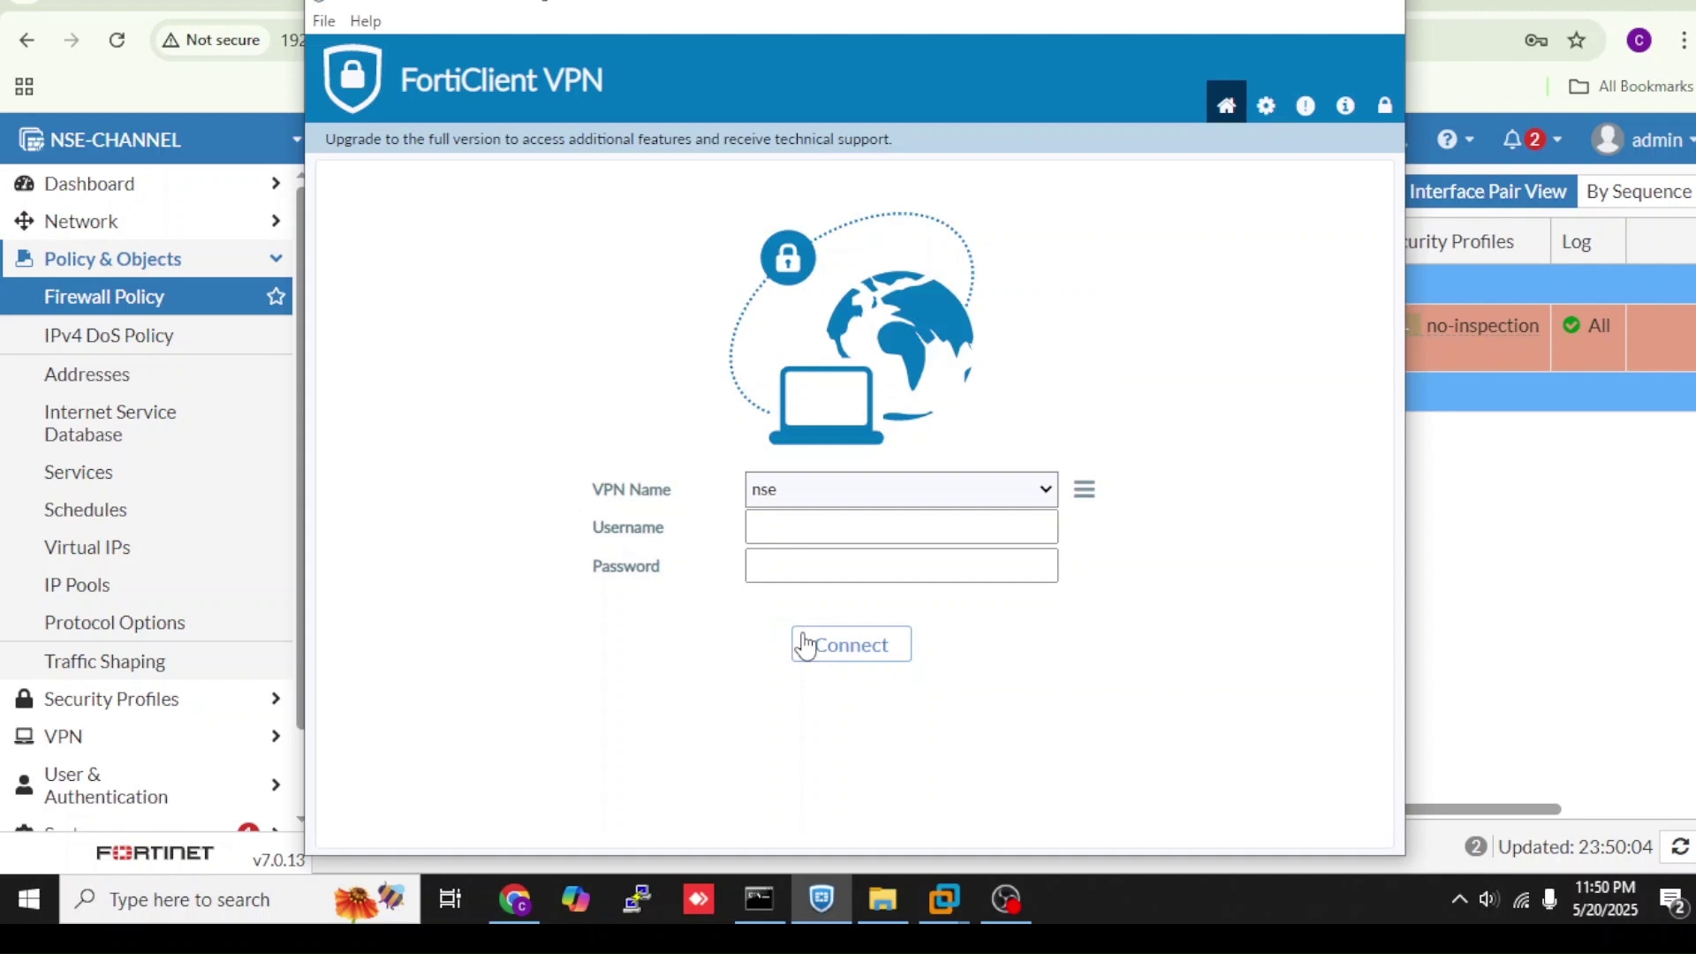
left_click(1084, 488)
left_click(1043, 516)
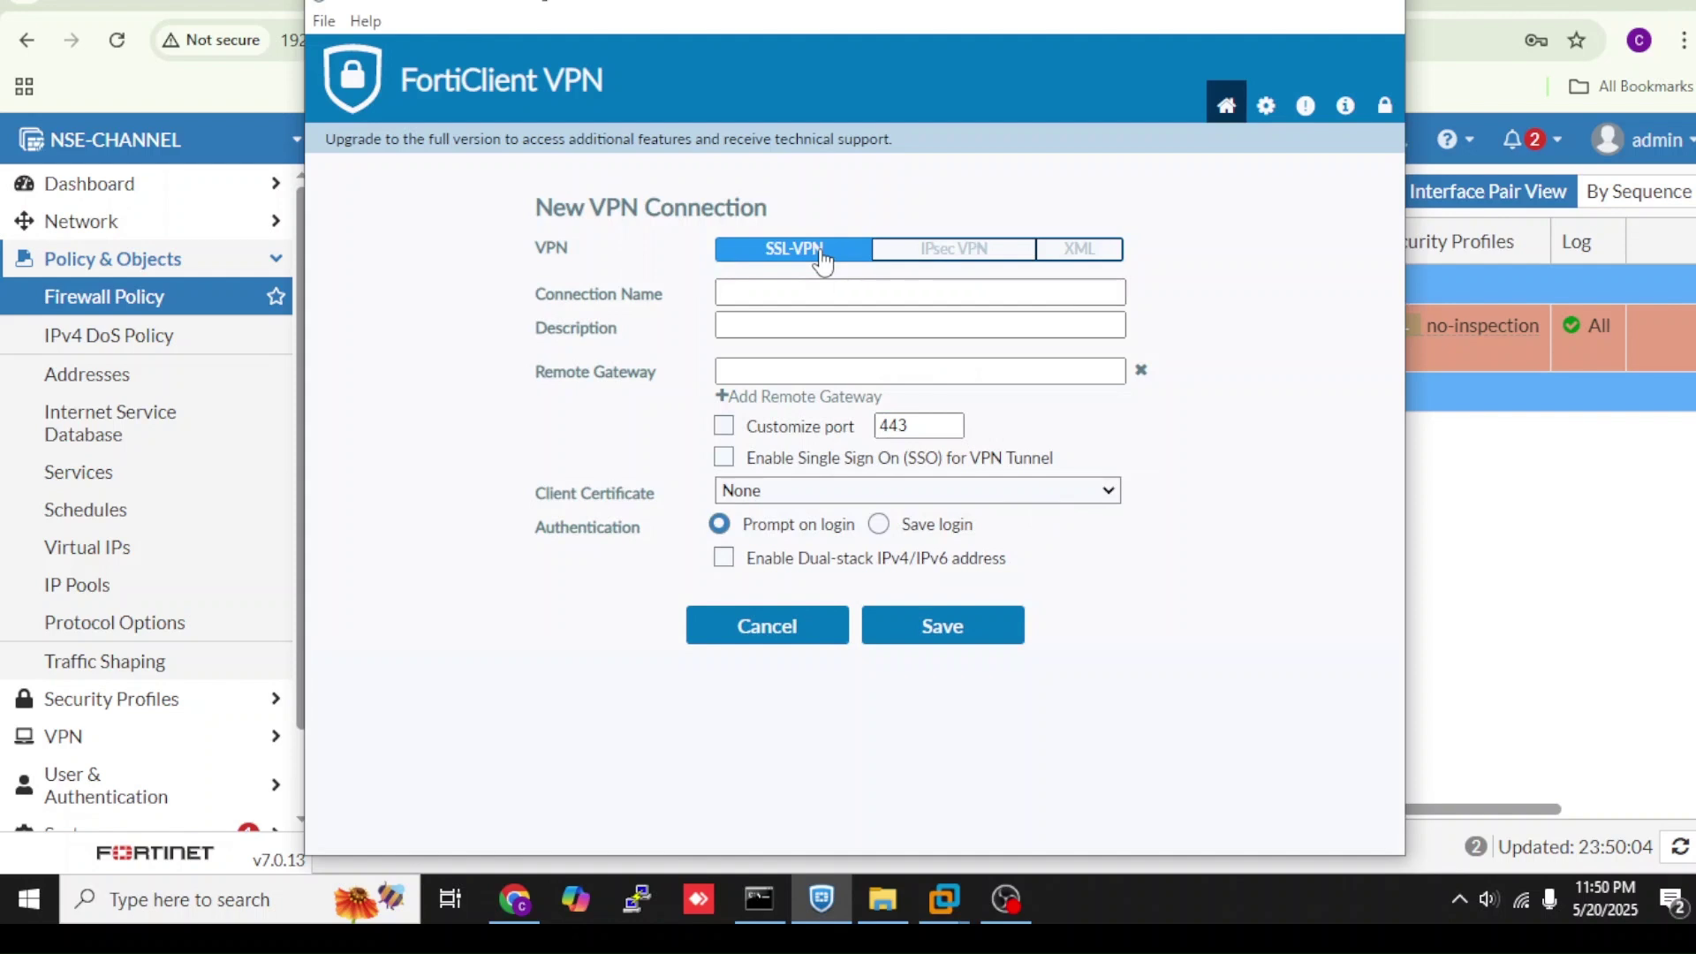
- Set the new connection's type to IPsec VPN, name it "acces fortigate" and set its remote gateway to 192.168.1.200
left_click(941, 265)
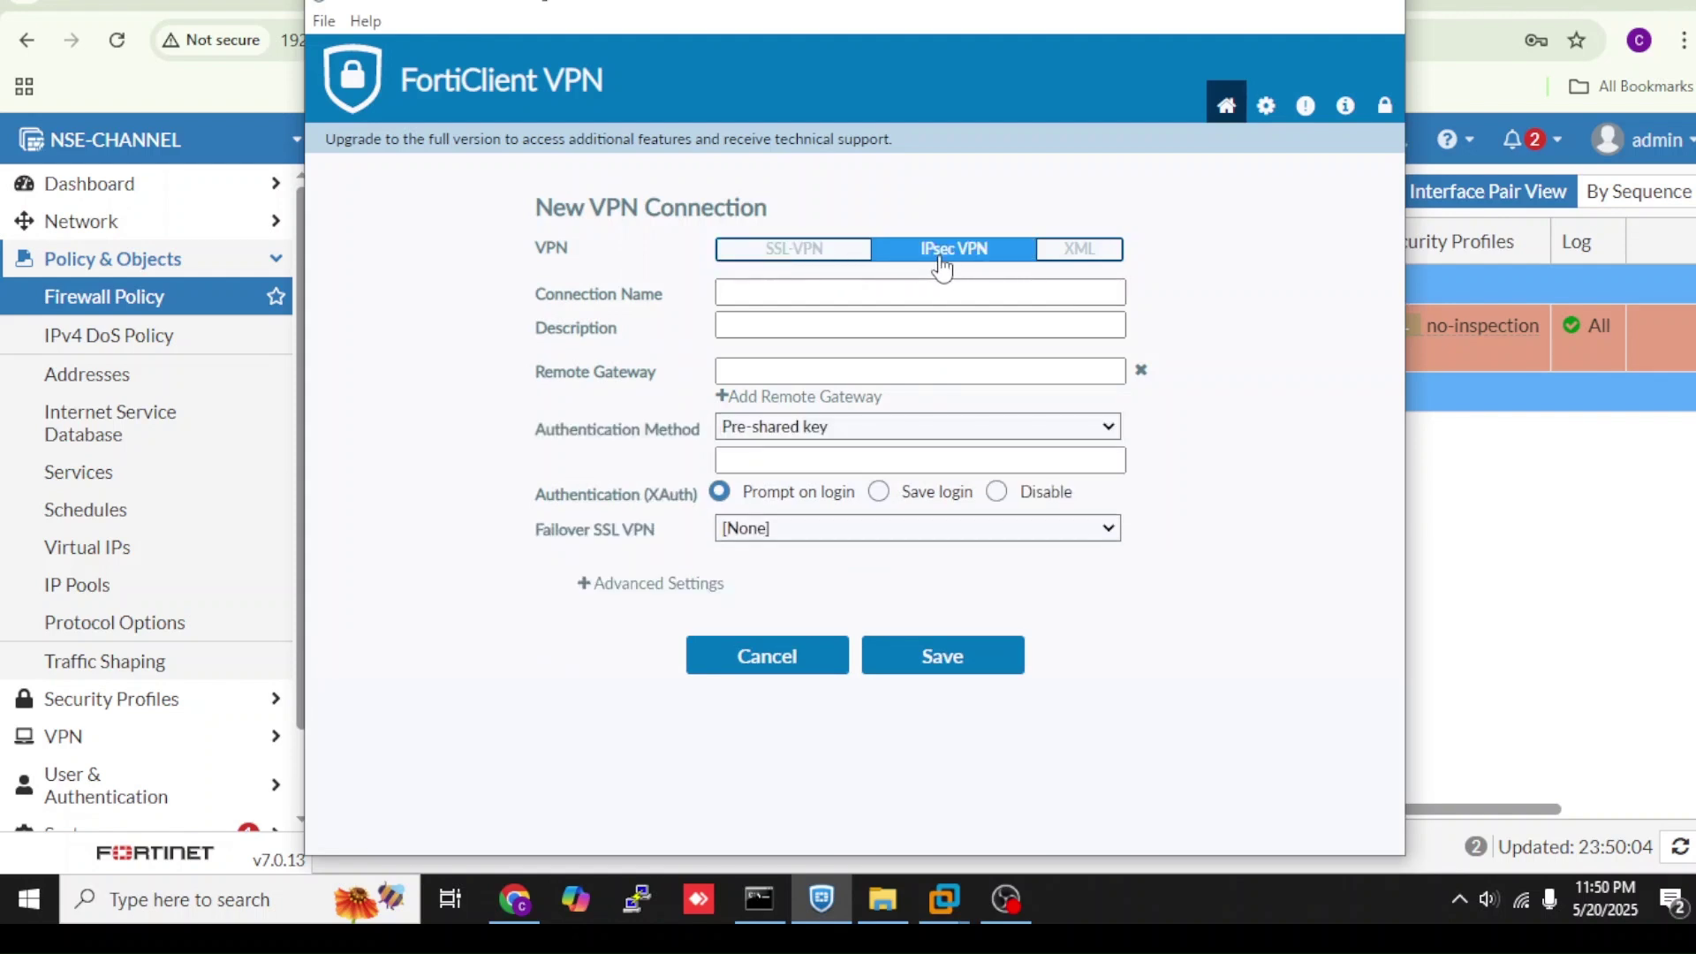
left_click(843, 253)
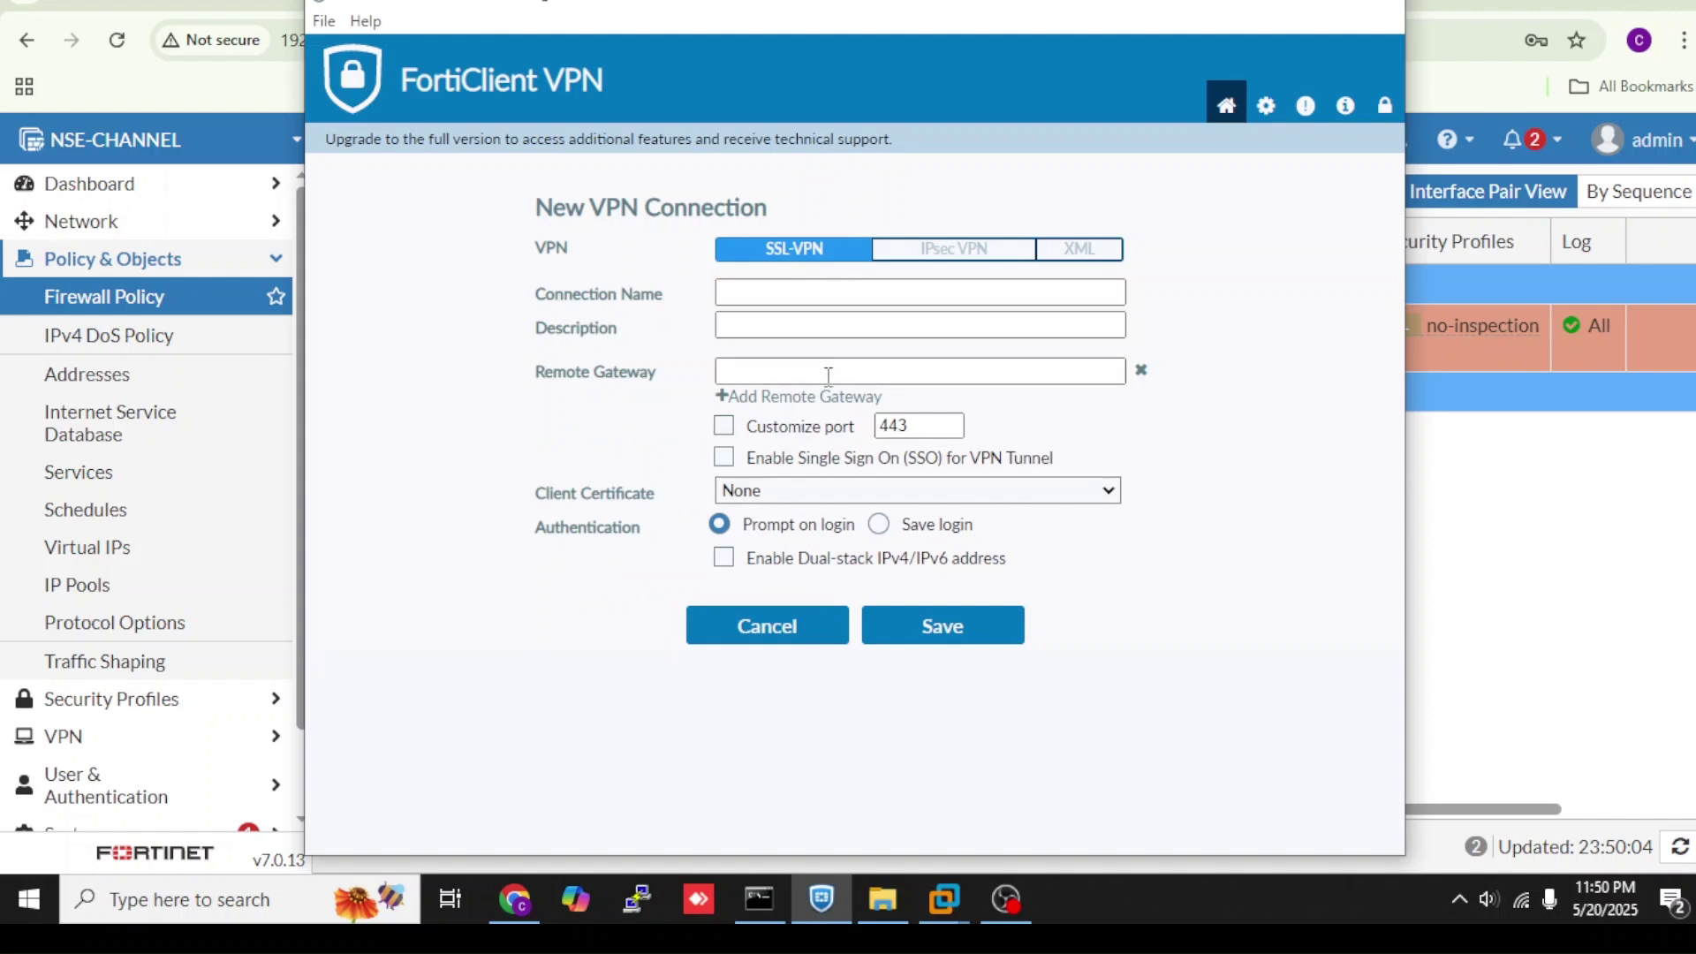
left_click(916, 265)
left_click(883, 296)
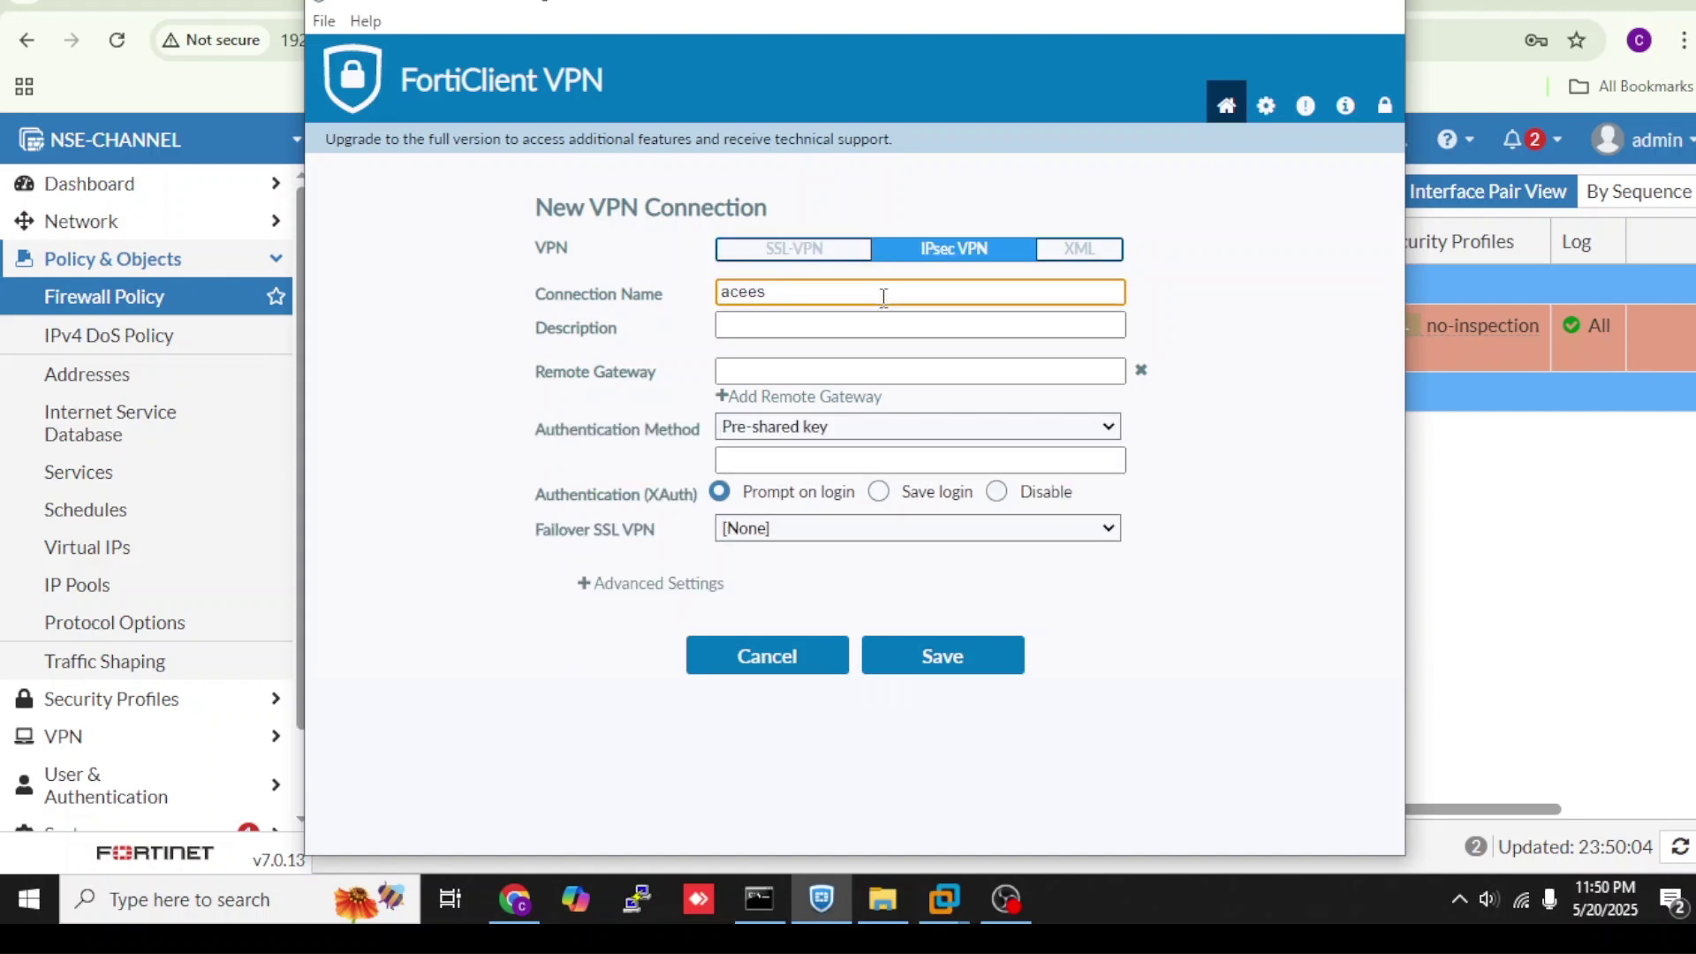
type("acces fortigate")
left_click(868, 364)
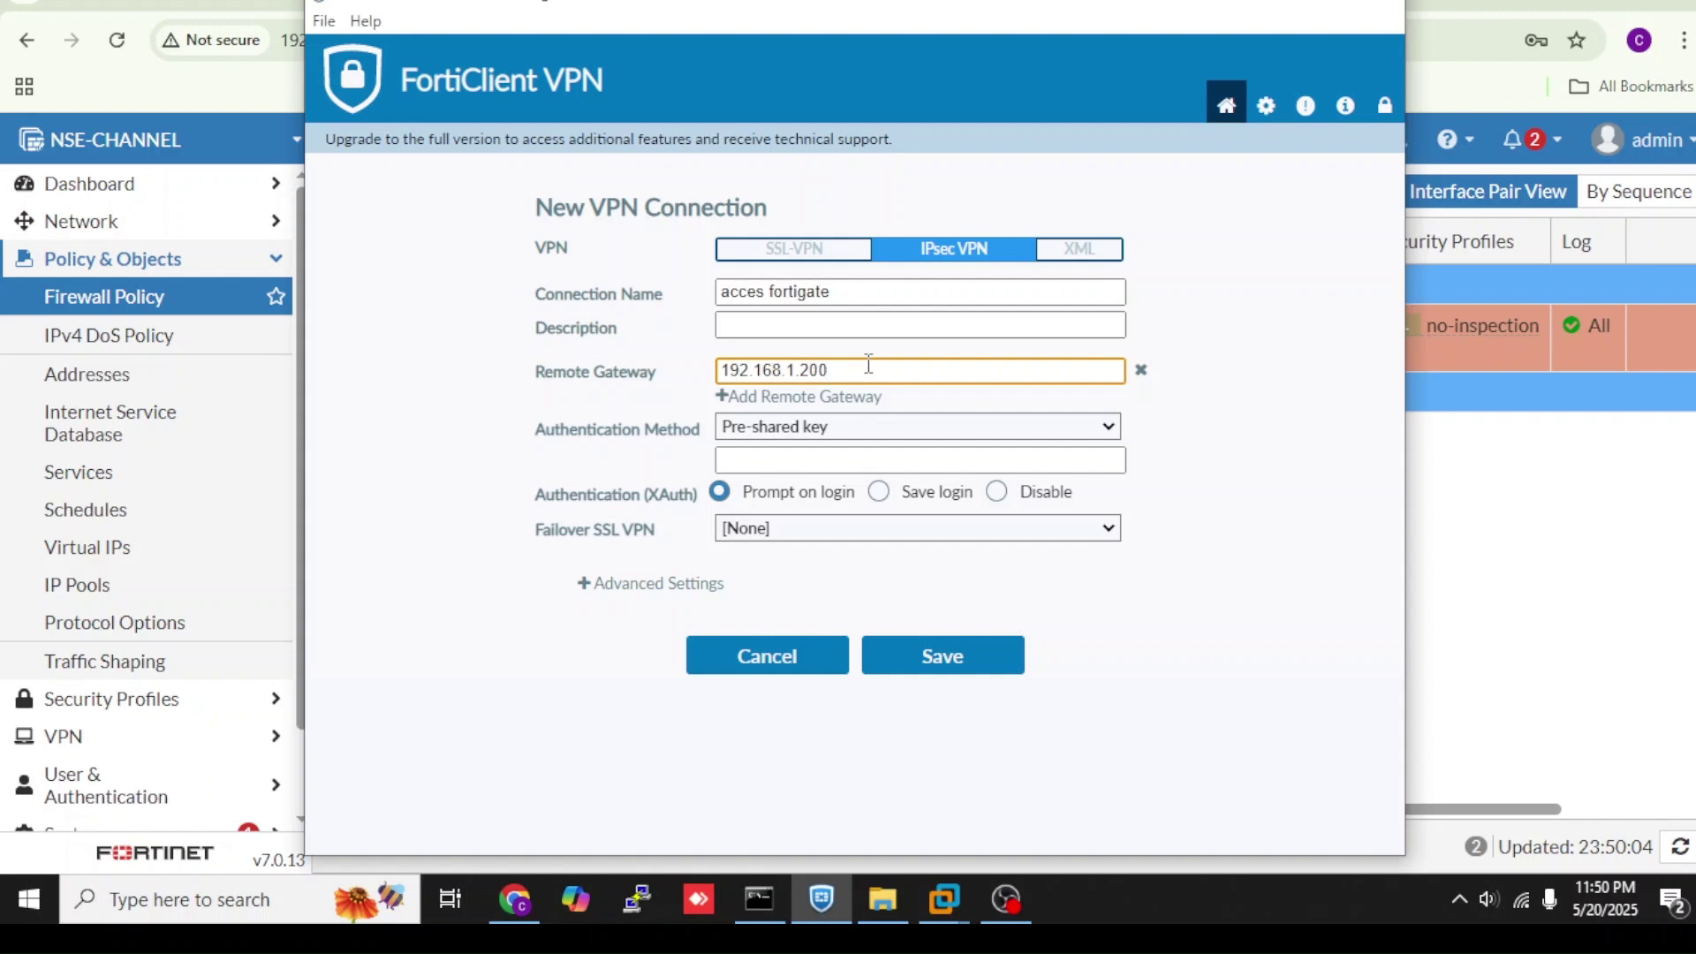
- Enter the pre-shared key, set XAuth authentication to Save login and fill in the VPN username
left_click(855, 455)
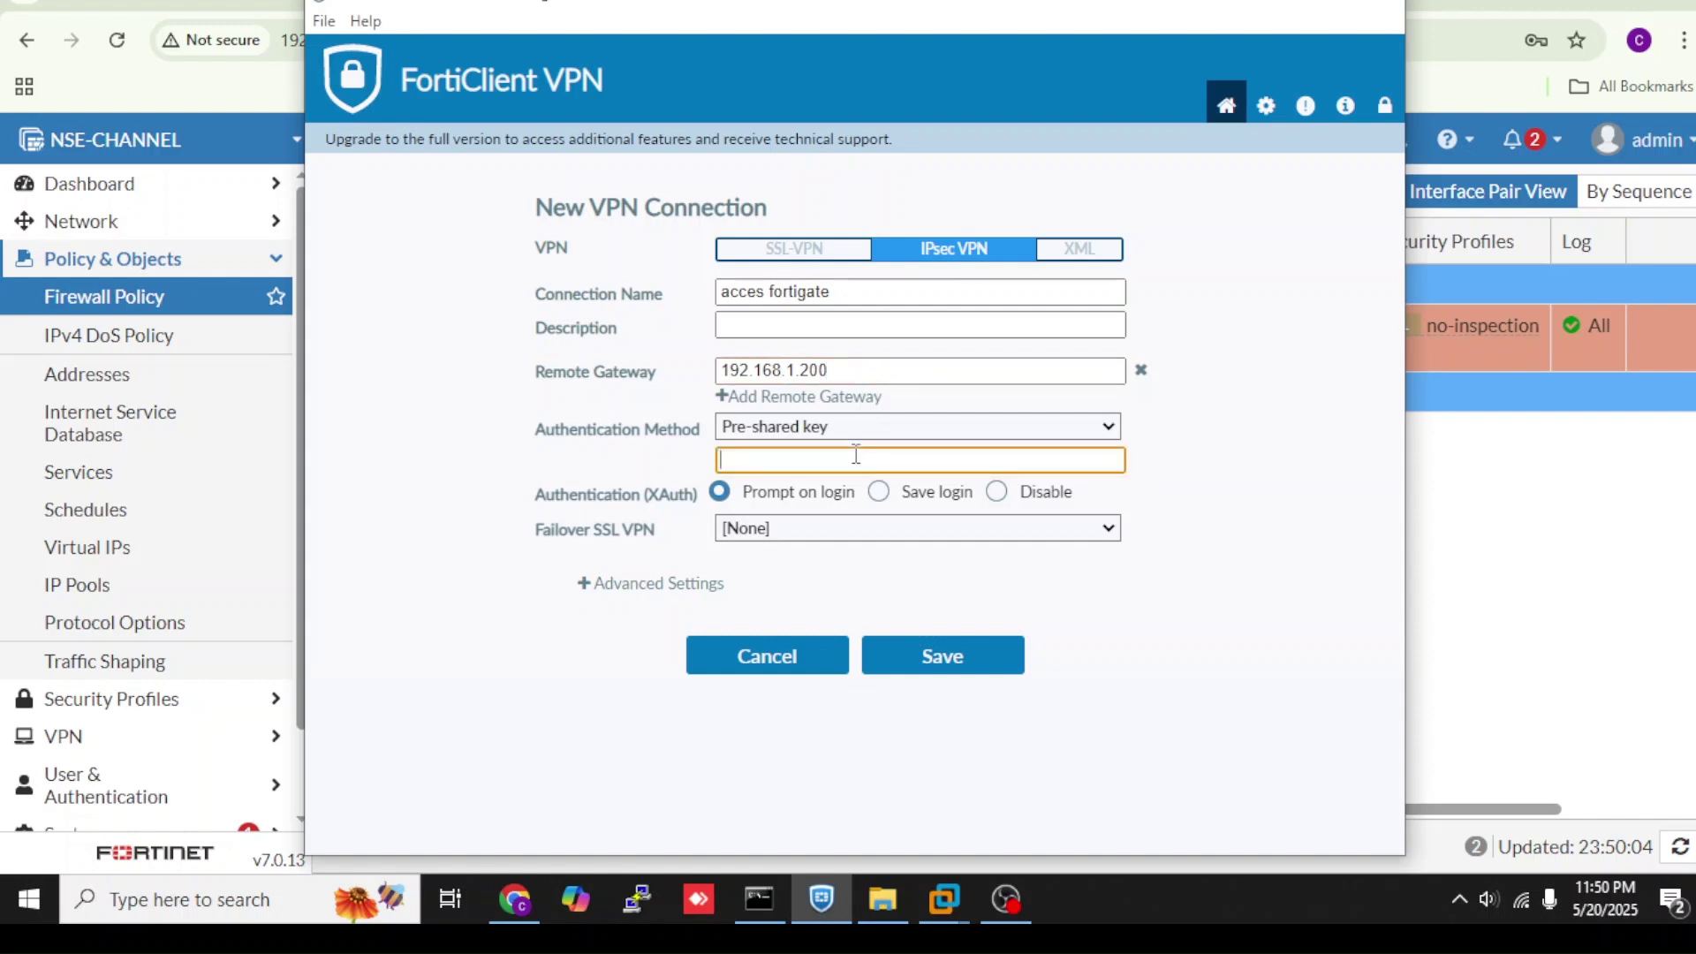
type("6")
left_click(851, 494)
left_click(879, 494)
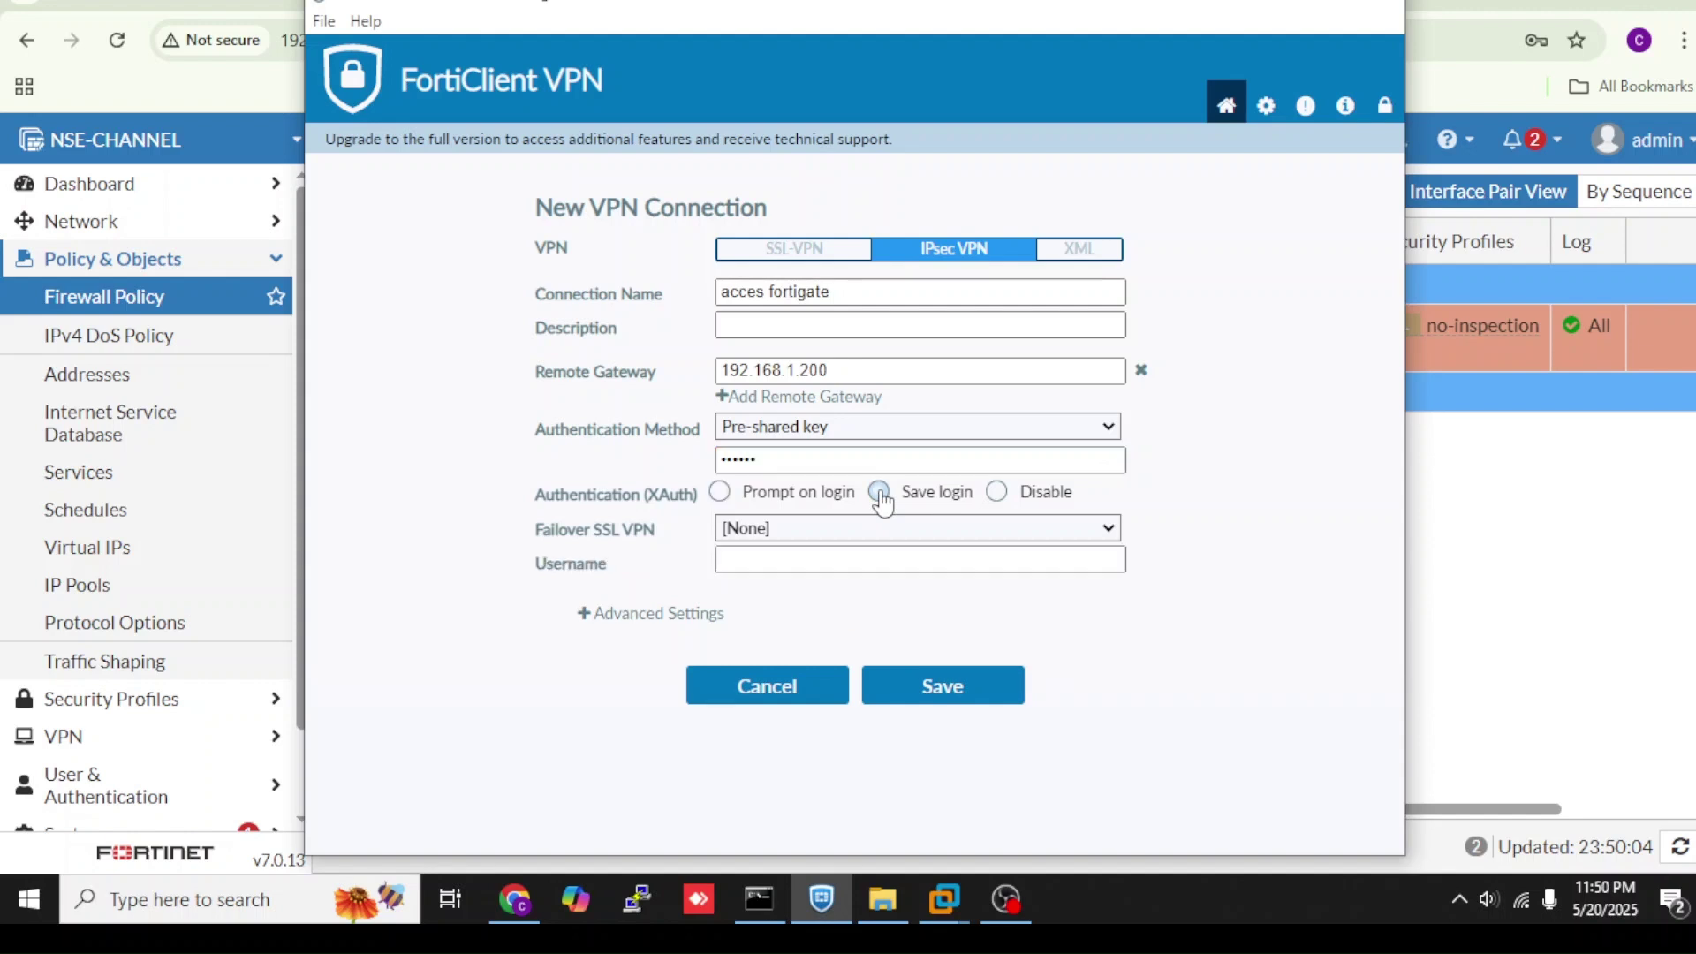
left_click(851, 555)
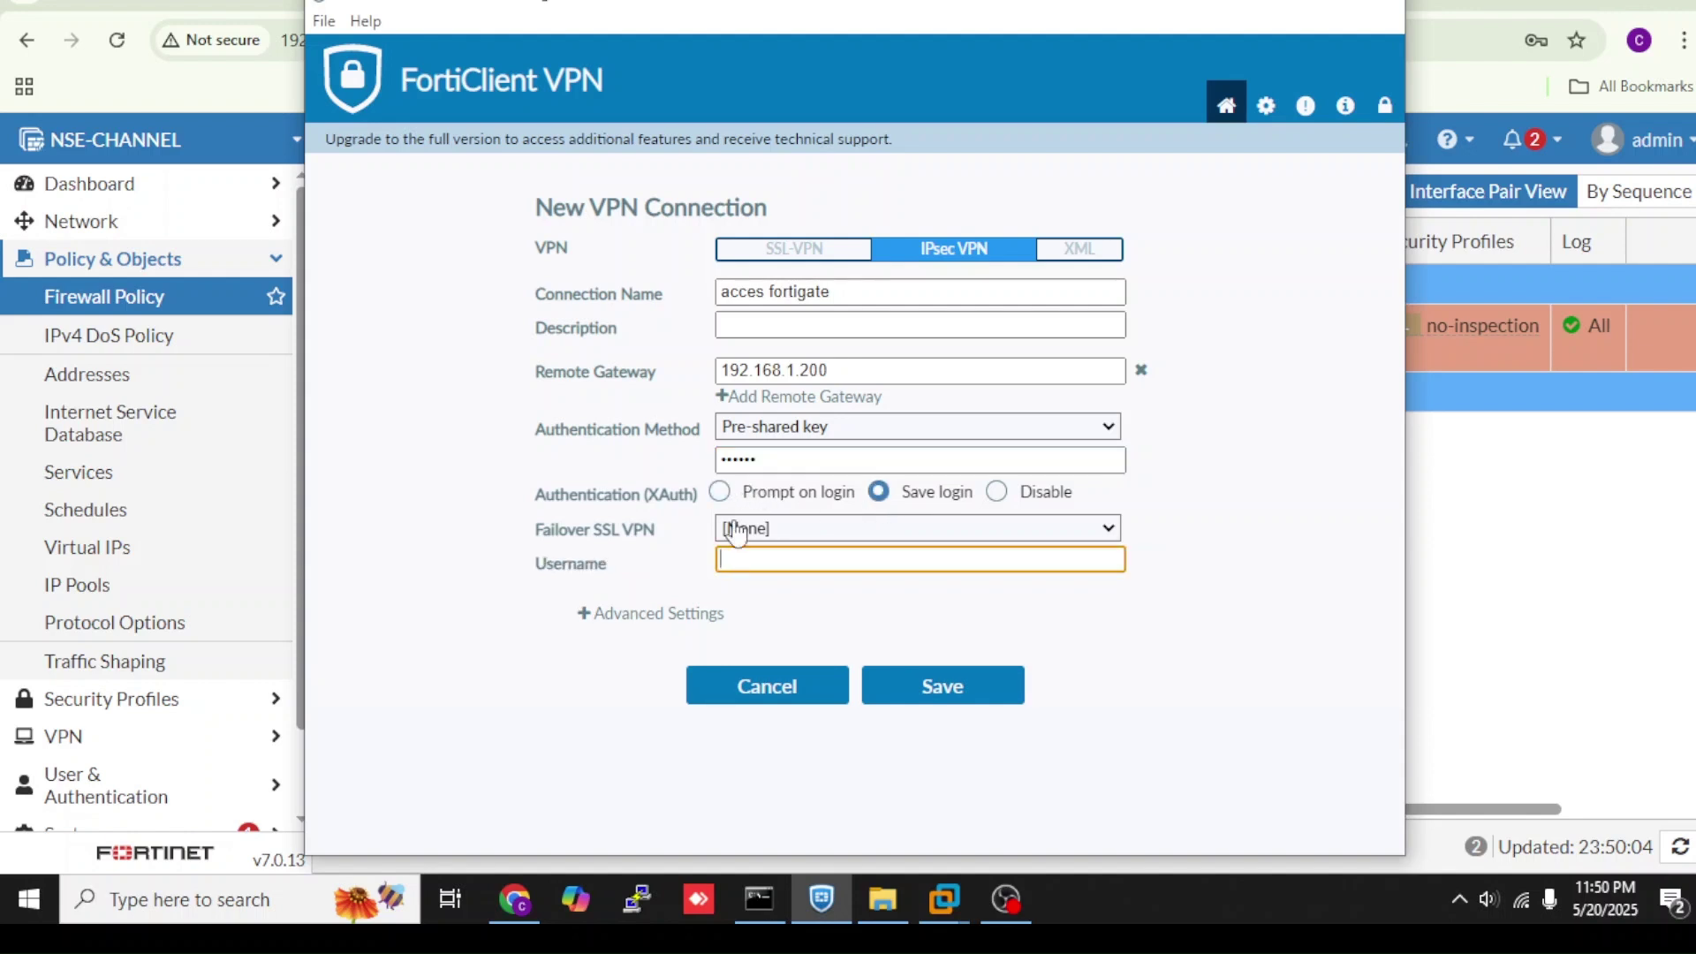
type("nsechannel")
- Expand the advanced VPN and Phase 1 settings and set the first Phase 1 IKE proposal's encryption to DES
left_click(753, 617)
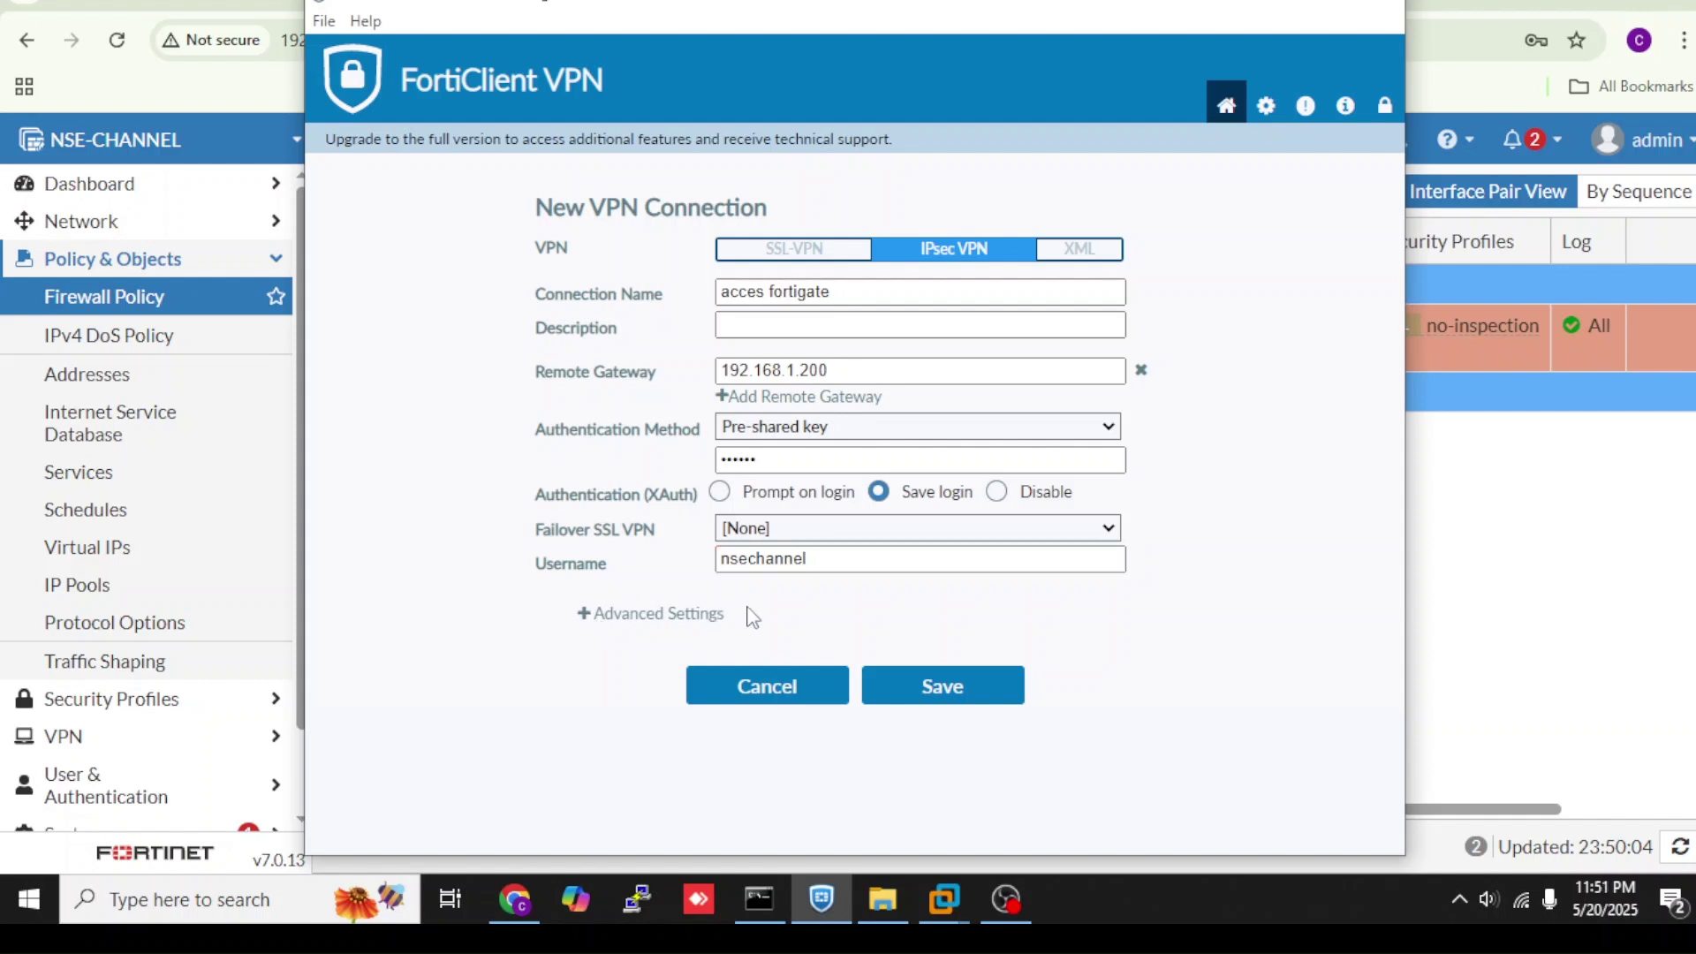
left_click(586, 625)
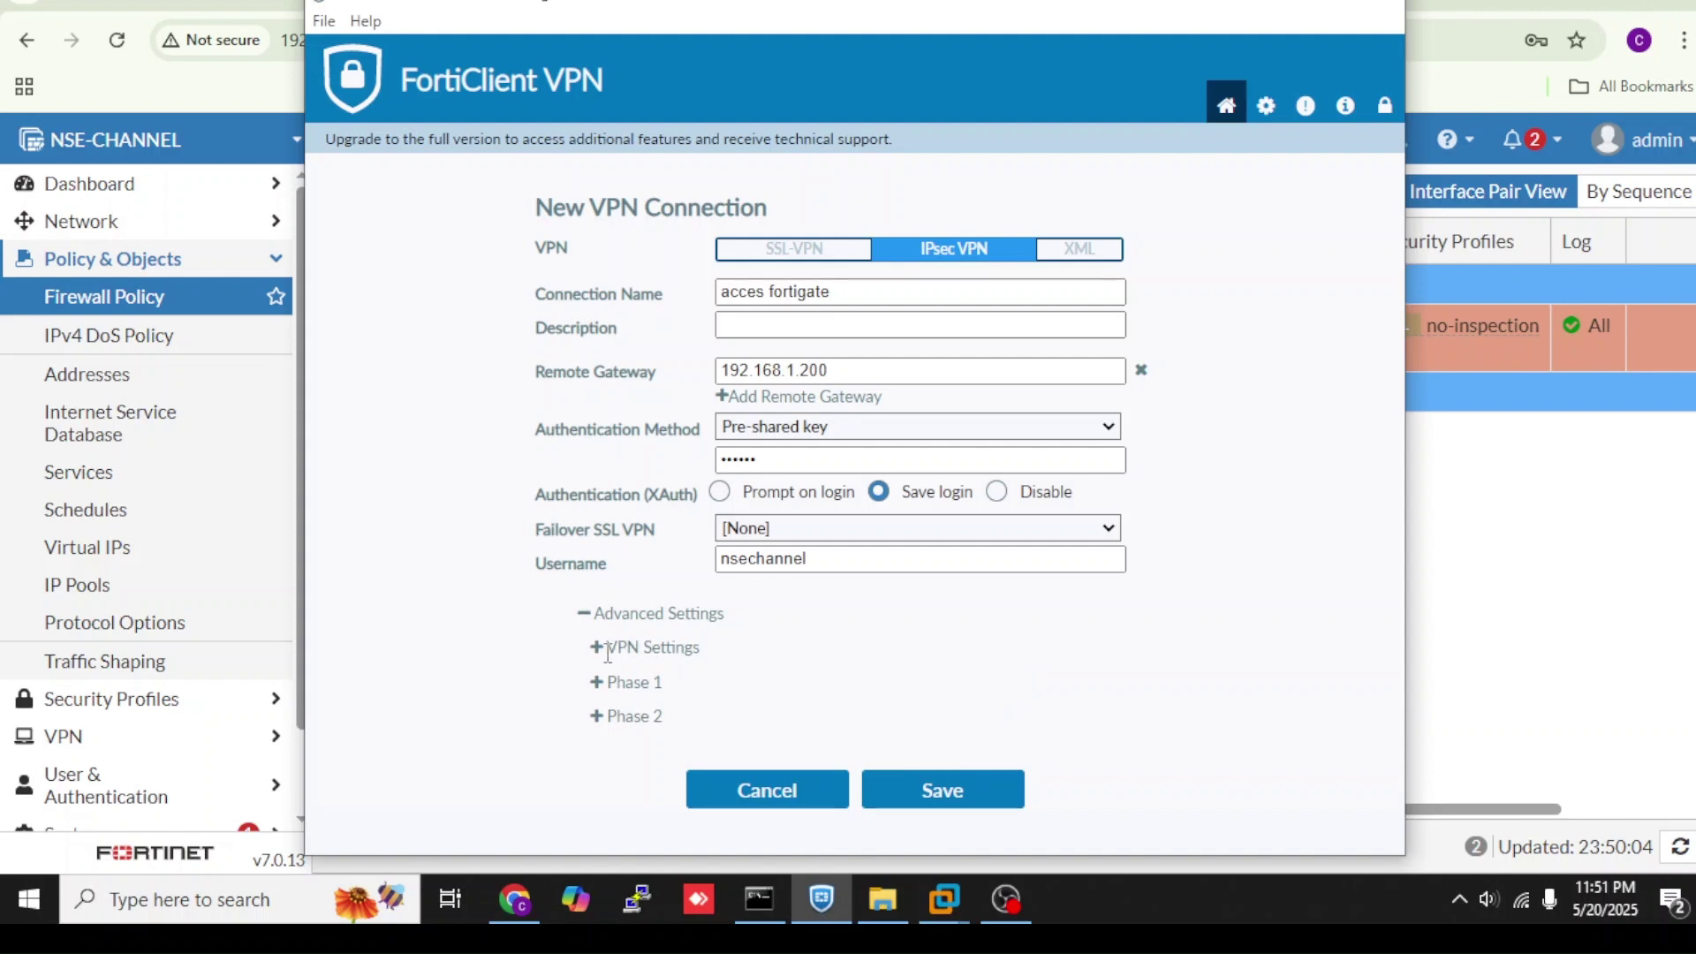
left_click(598, 654)
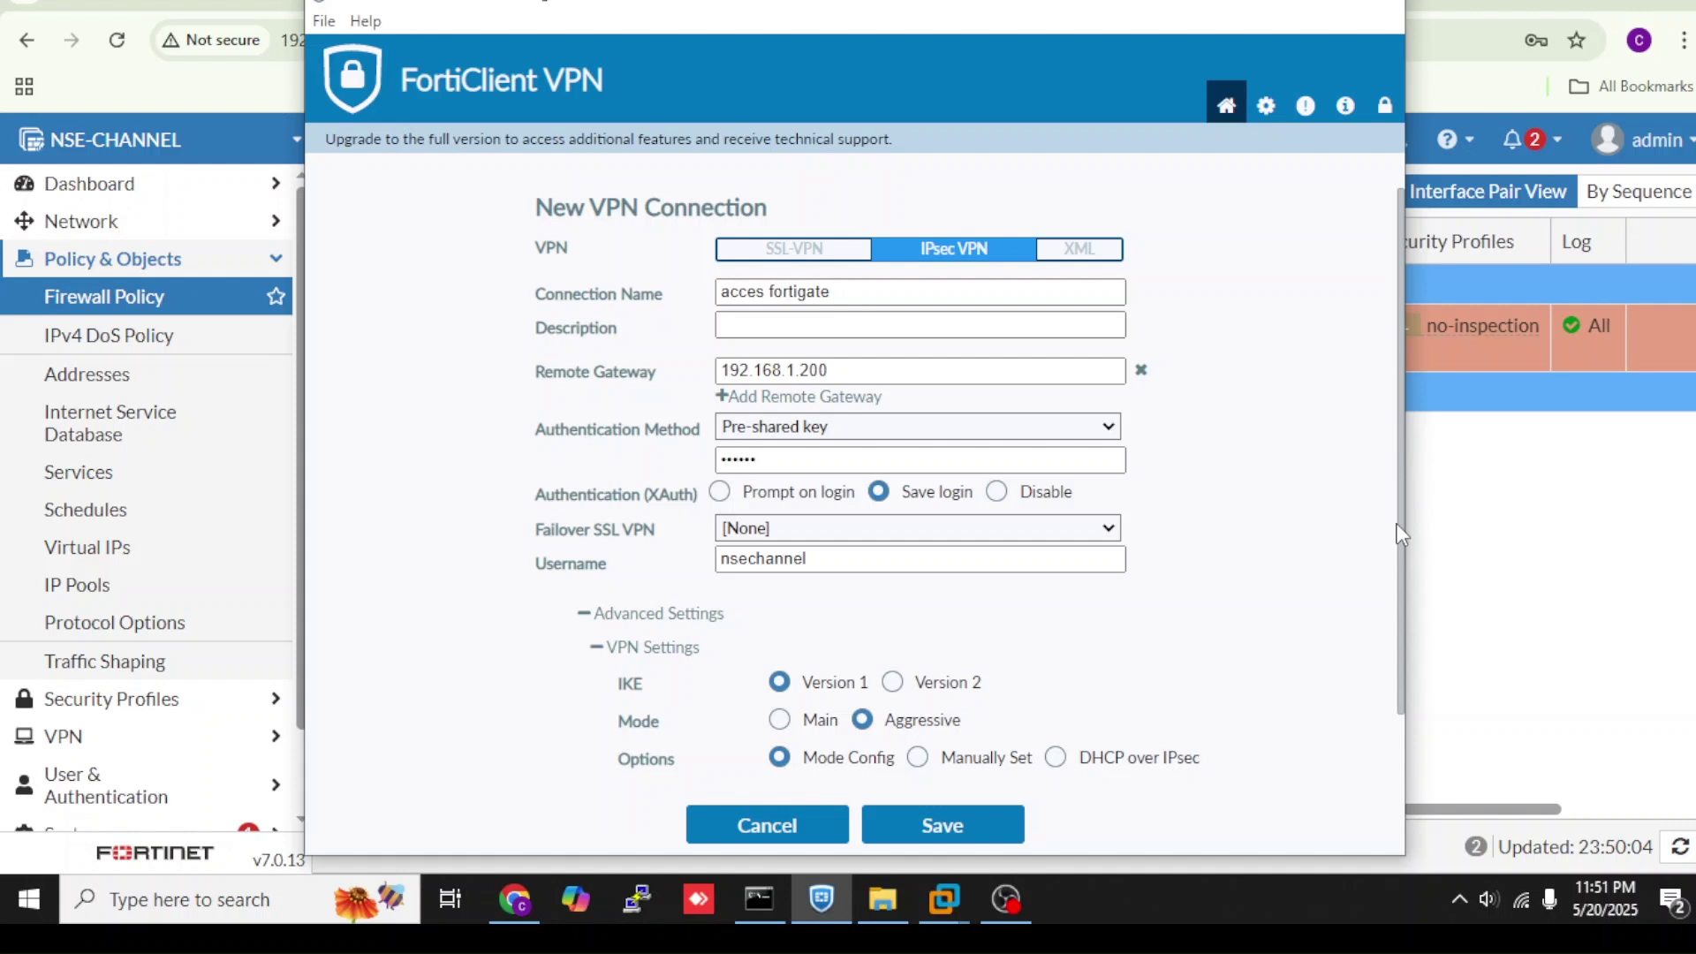
left_click_drag(1396, 523, 1348, 557)
left_click(1348, 557)
scroll(1404, 558, "down", 1)
left_click(601, 720)
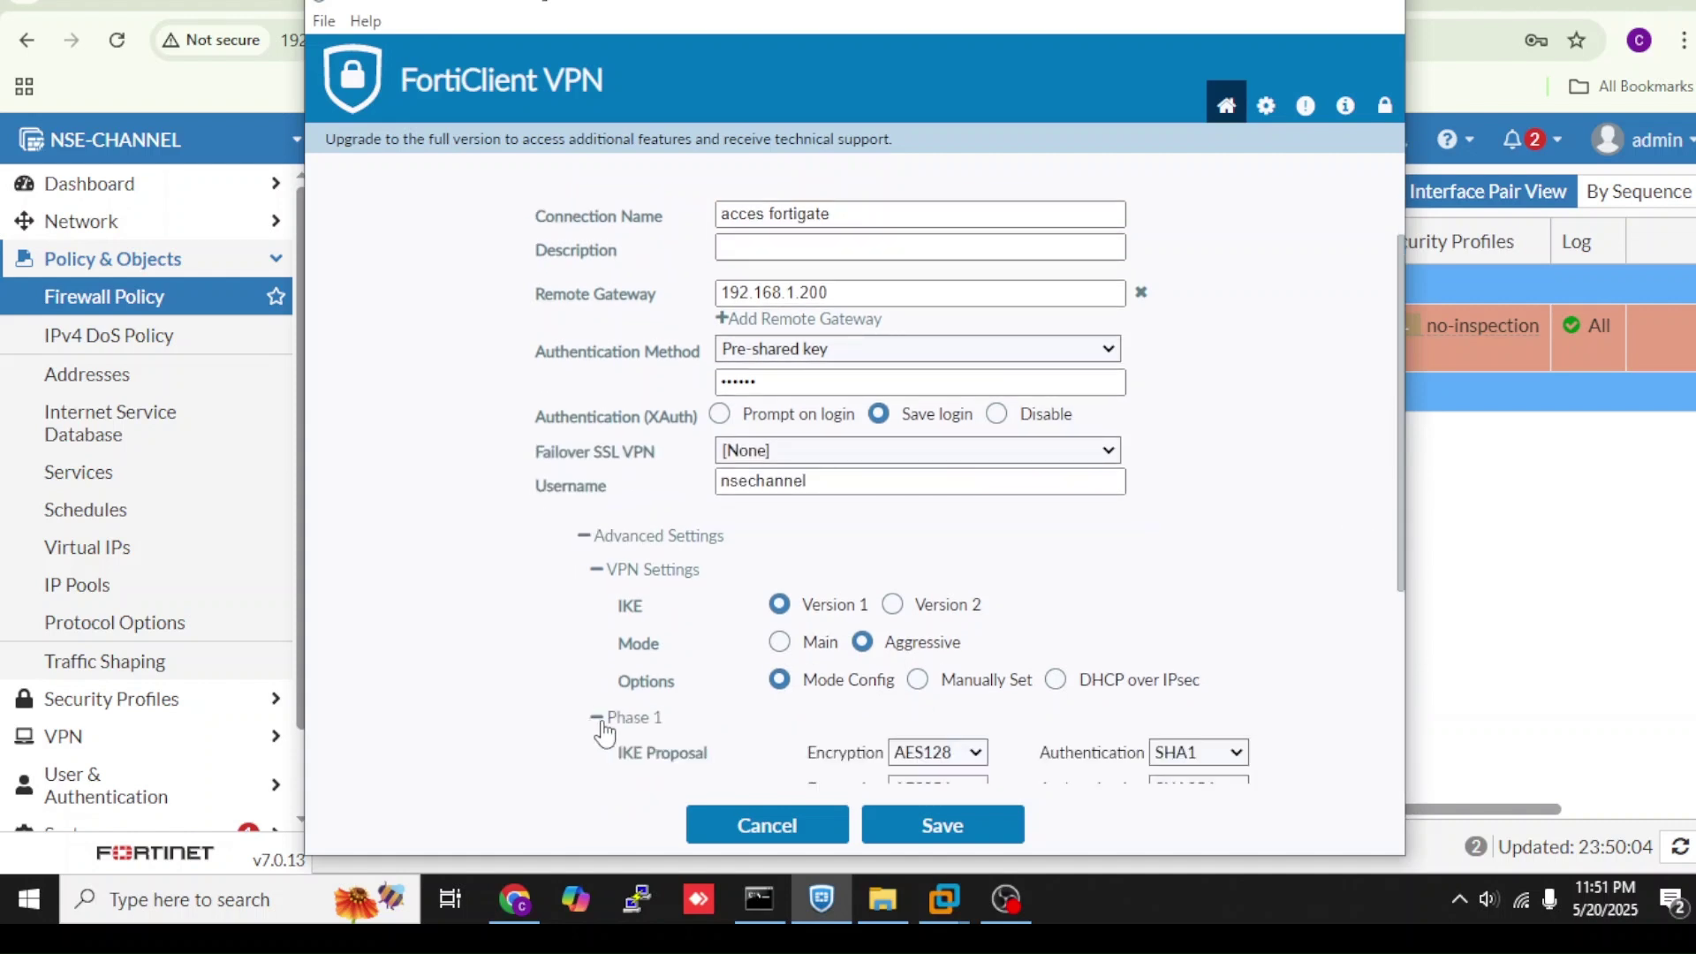
left_click(978, 753)
left_click(944, 641)
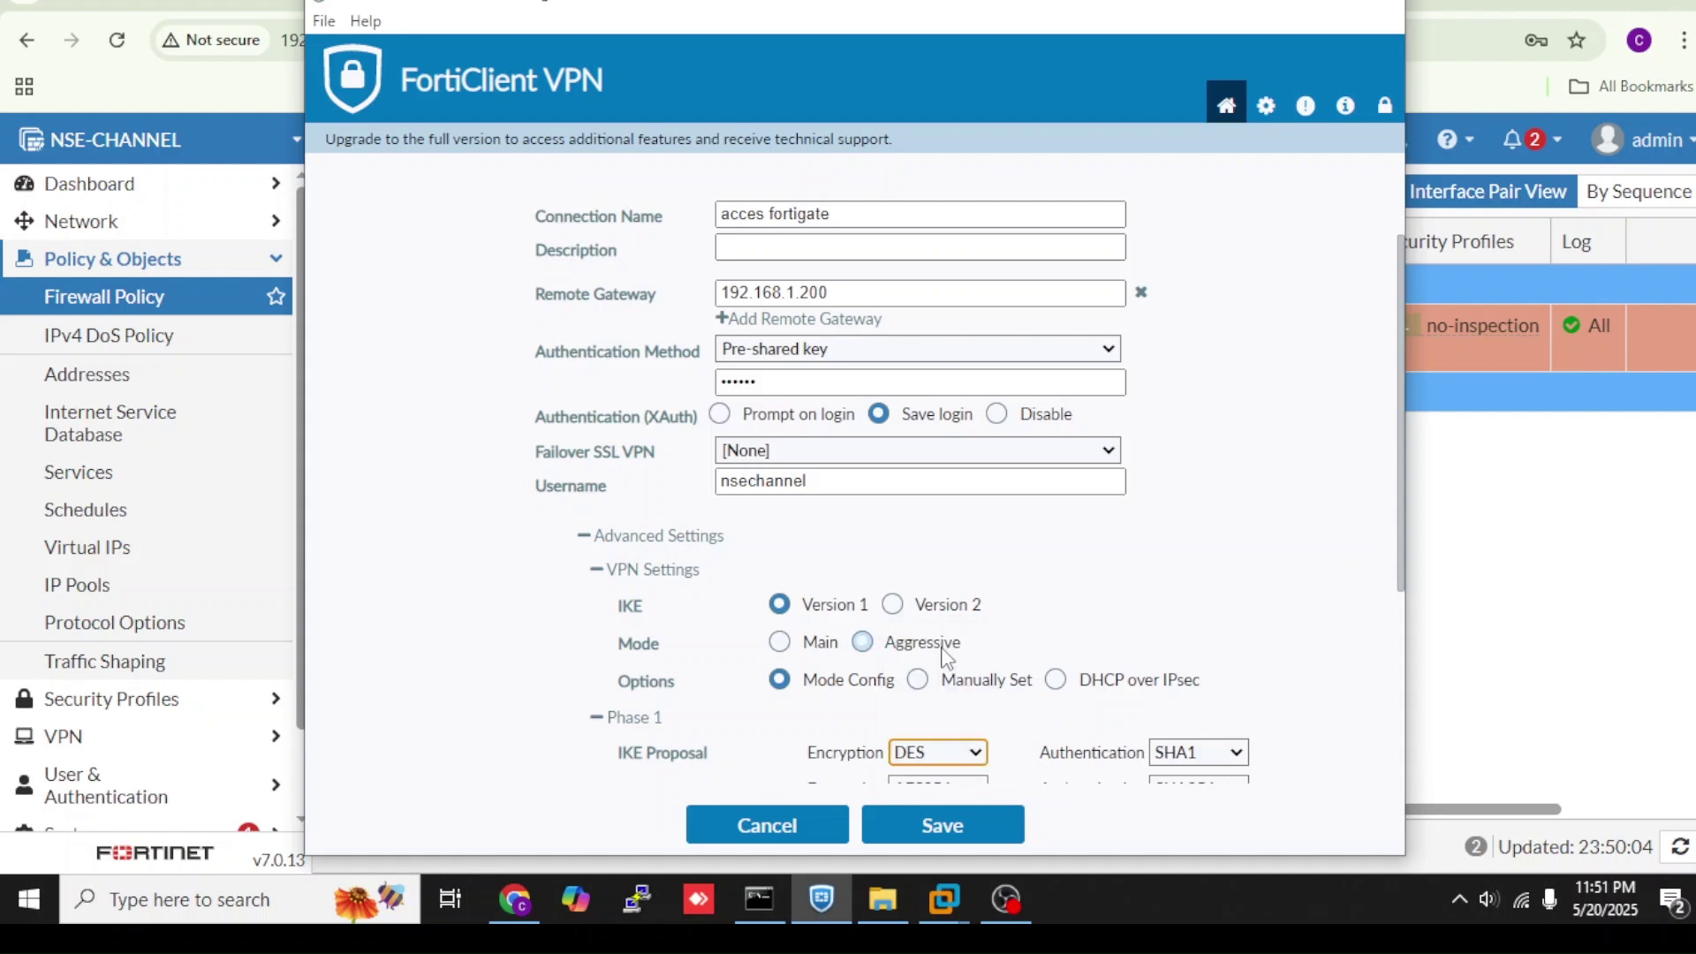
left_click(945, 643)
- Choose the encryption of the first Phase 2 IKE proposal and save the VPN connection
left_click_drag(1404, 569, 1398, 740)
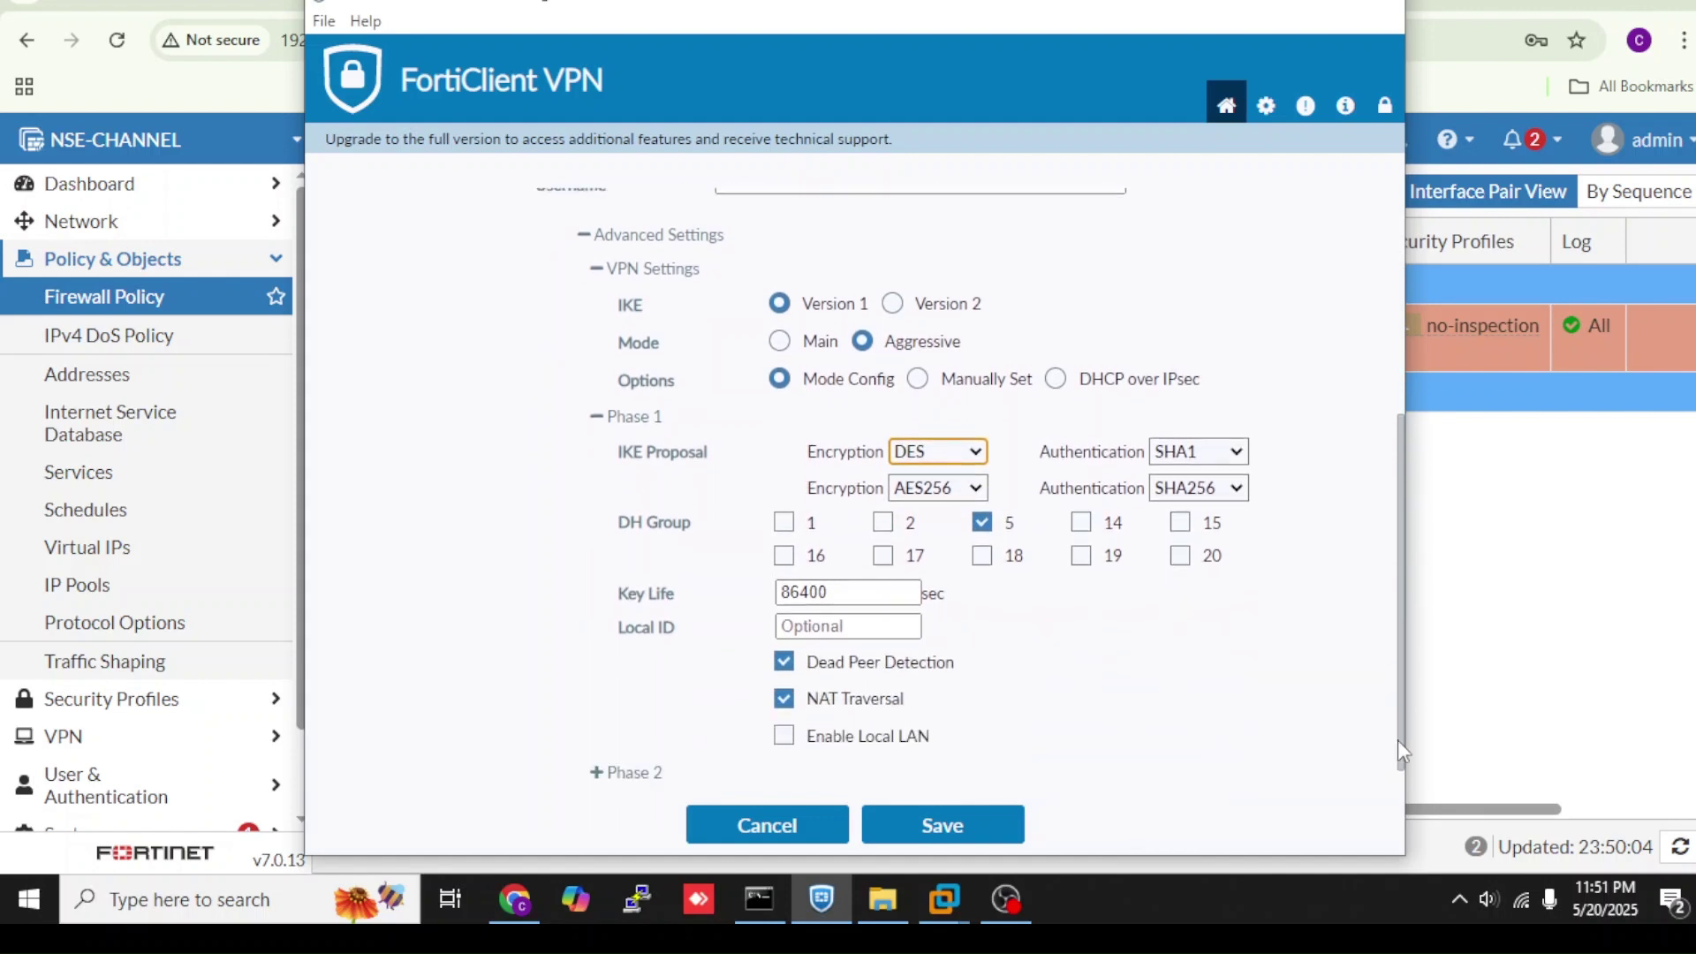
left_click(590, 776)
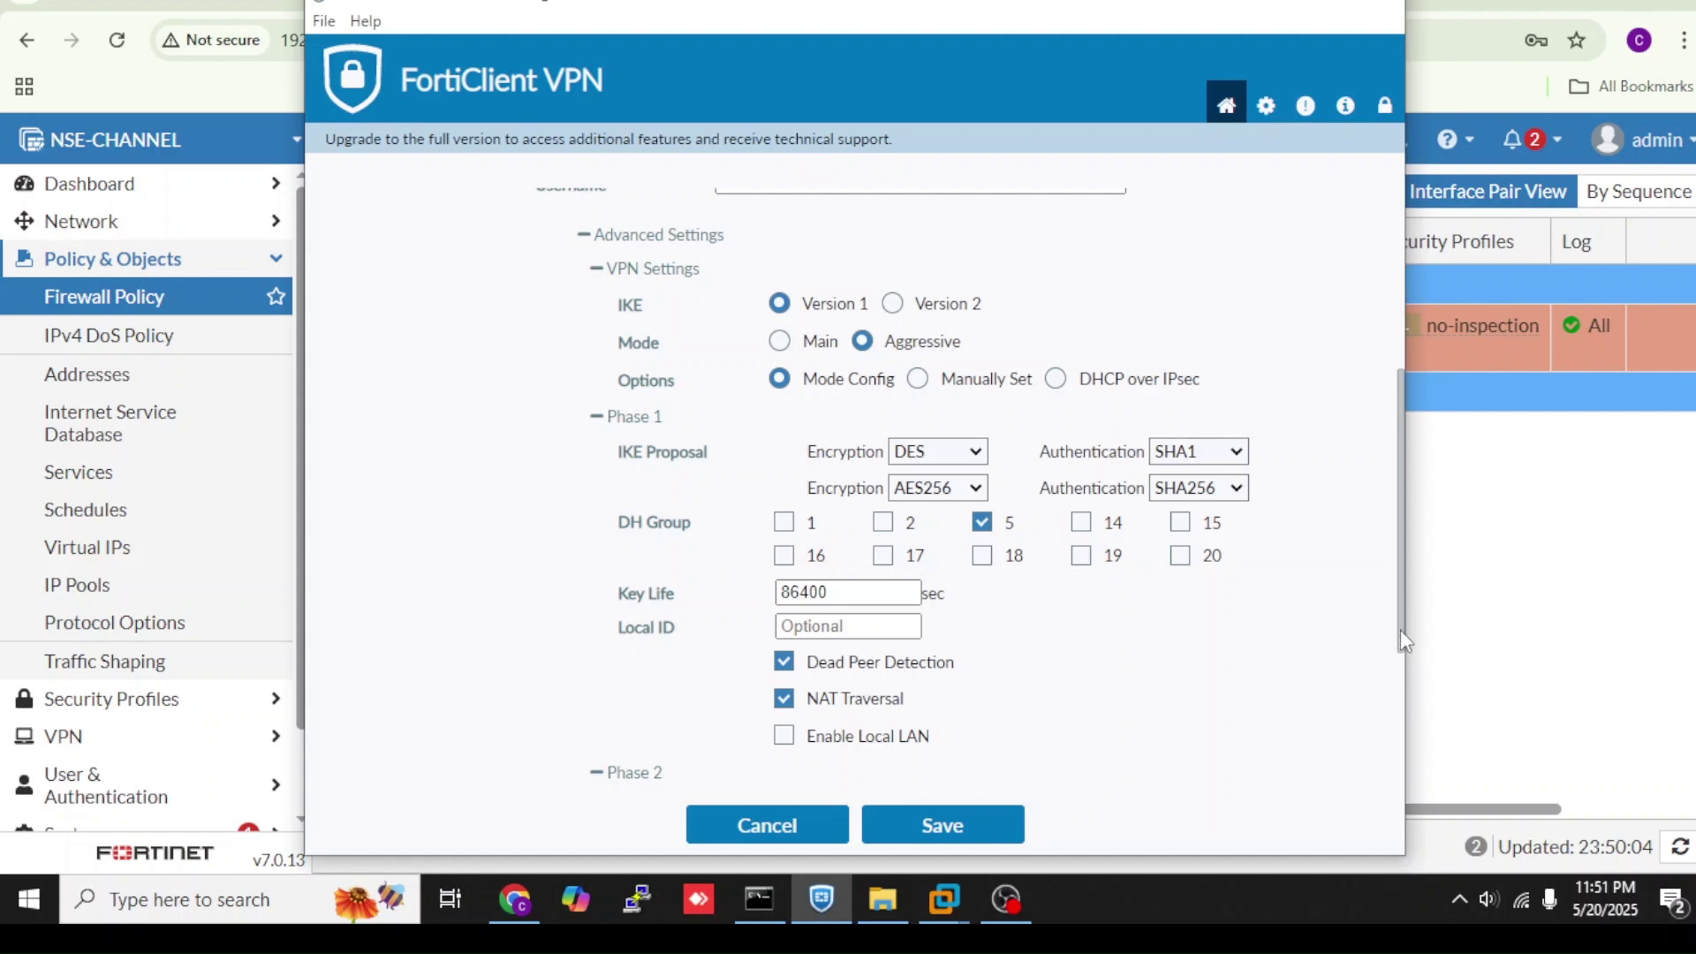
left_click_drag(1401, 628, 1397, 722)
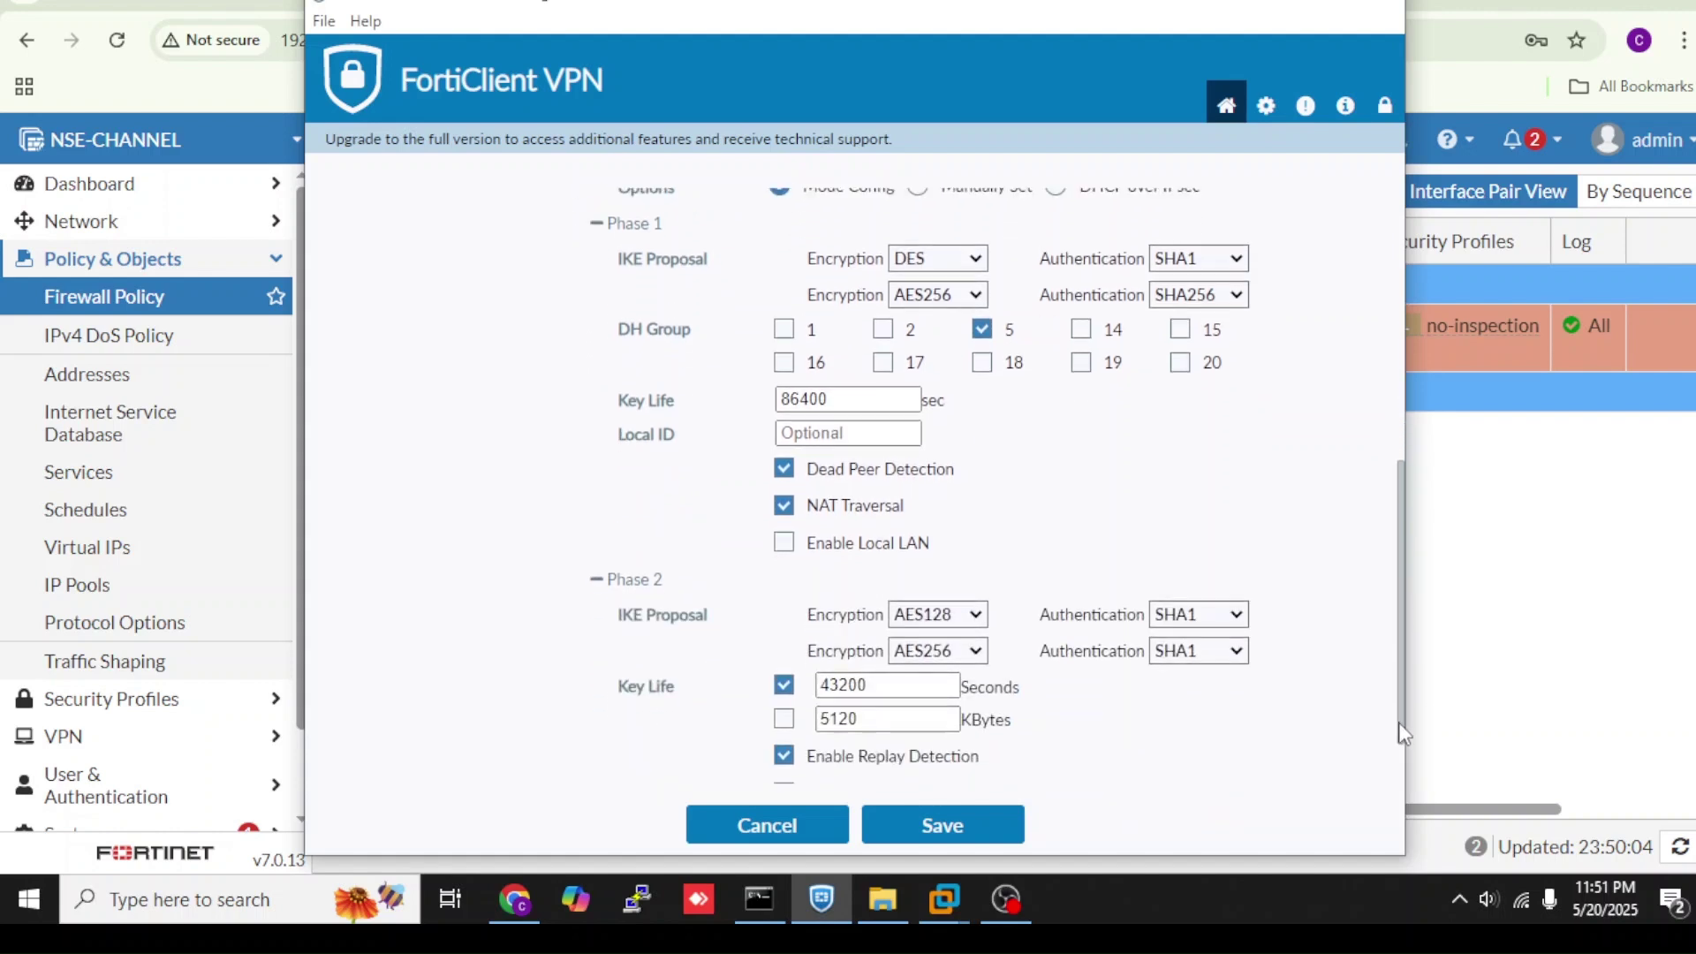
left_click(968, 629)
left_click(950, 639)
left_click_drag(1403, 699, 1400, 420)
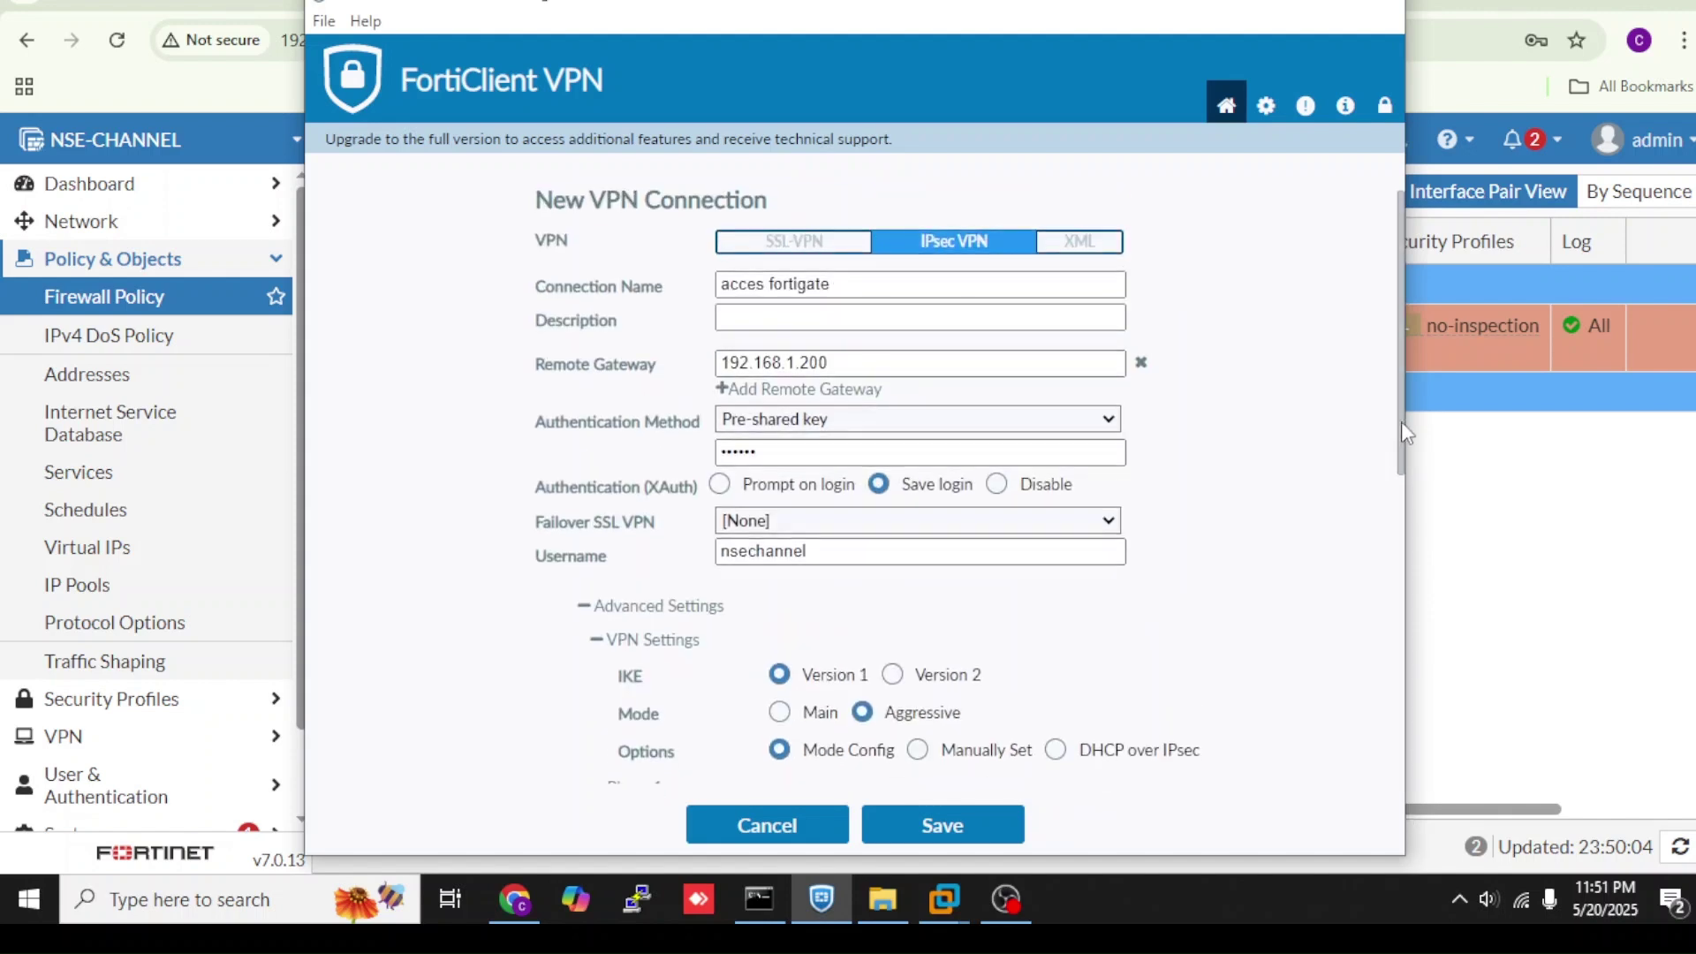
left_click(902, 833)
left_click(910, 558)
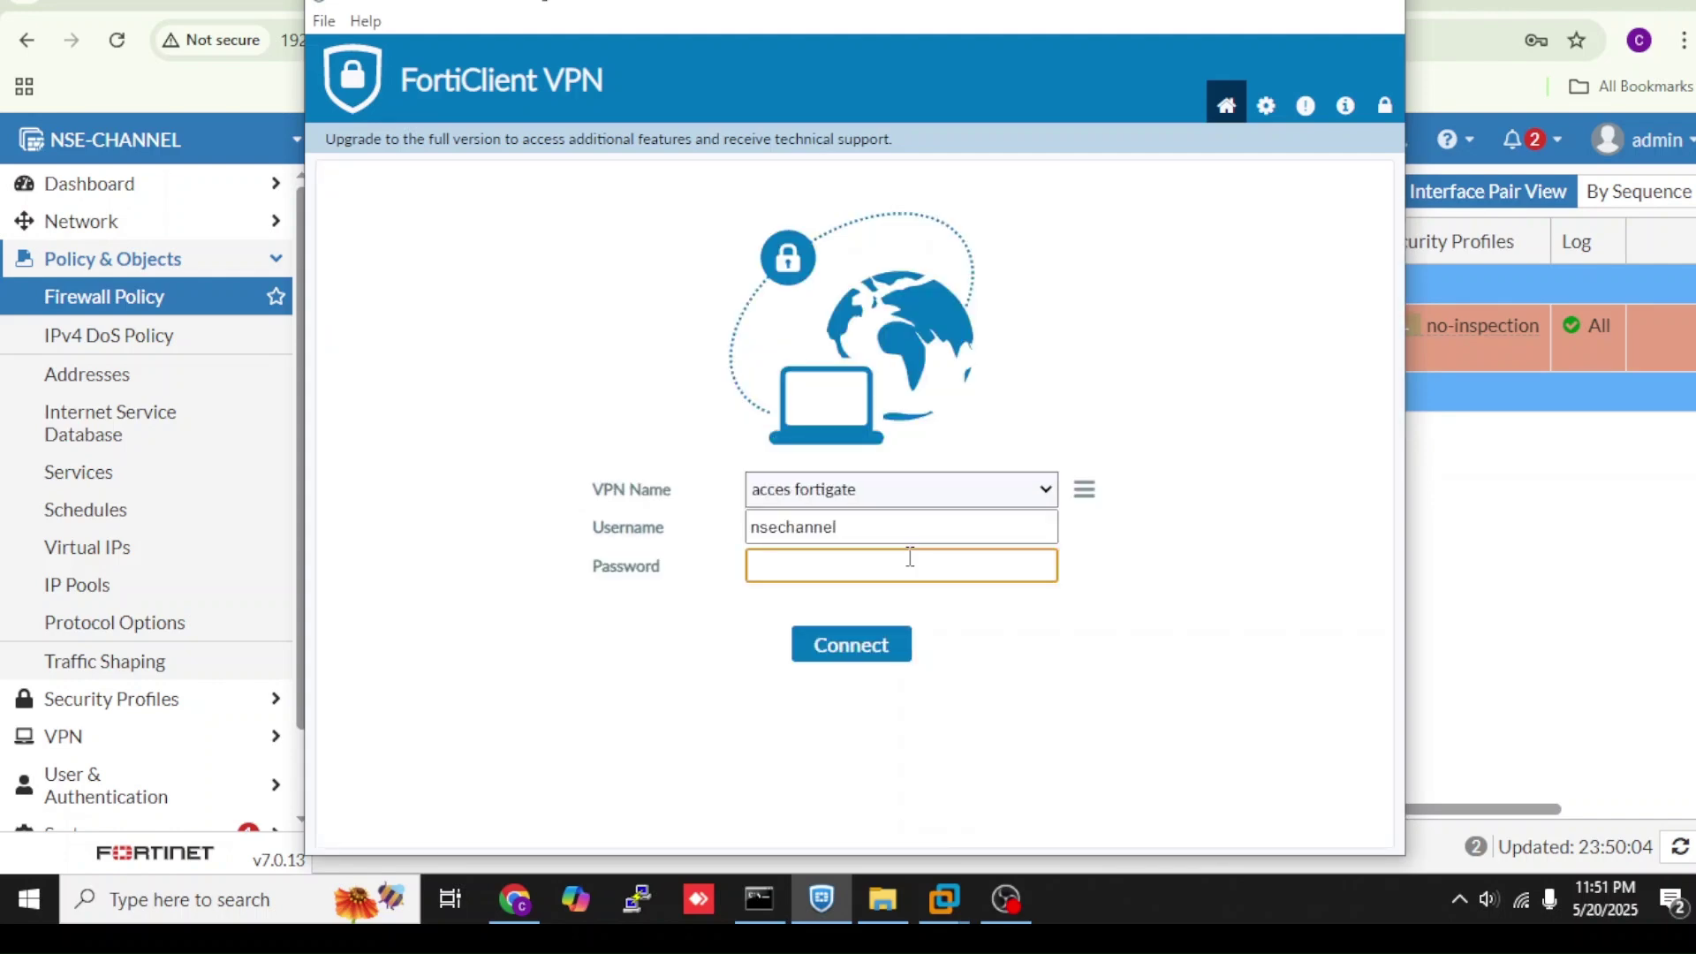
- Switch to Command Prompt and ping Server-1 at 10.0.254.100 before connecting the VPN
left_click(761, 901)
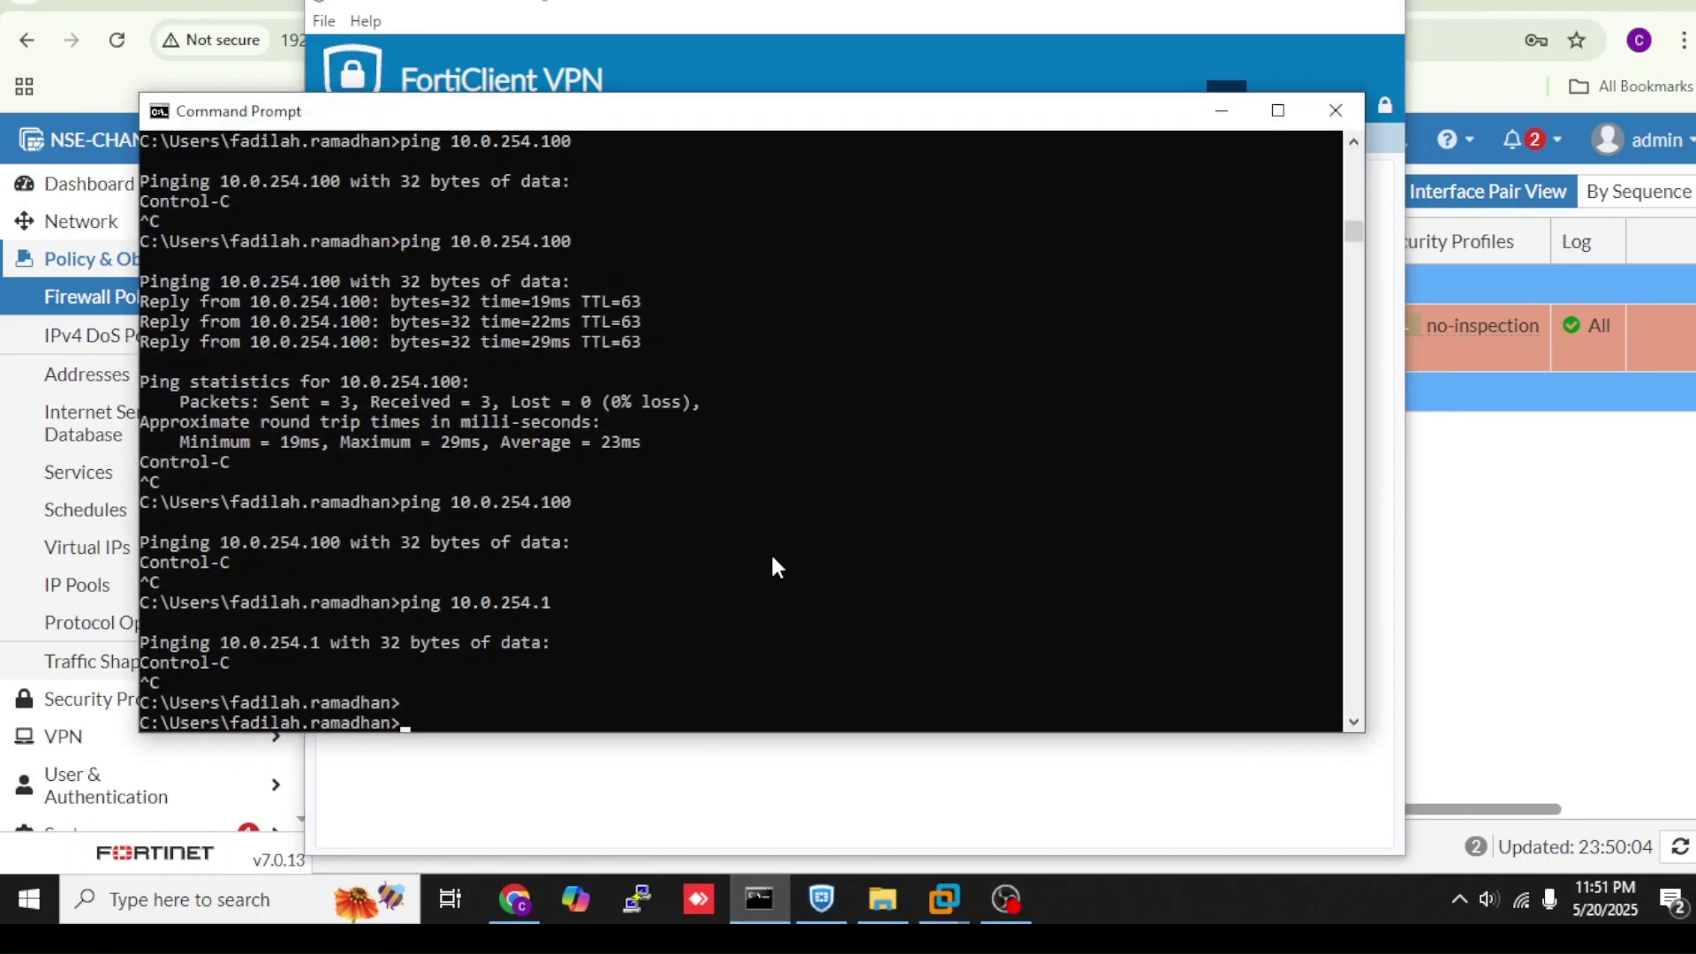
key("Return")
key("Return")
key("Return")
key("Return")
key("Return")
key("Return")
key("Up")
type("00")
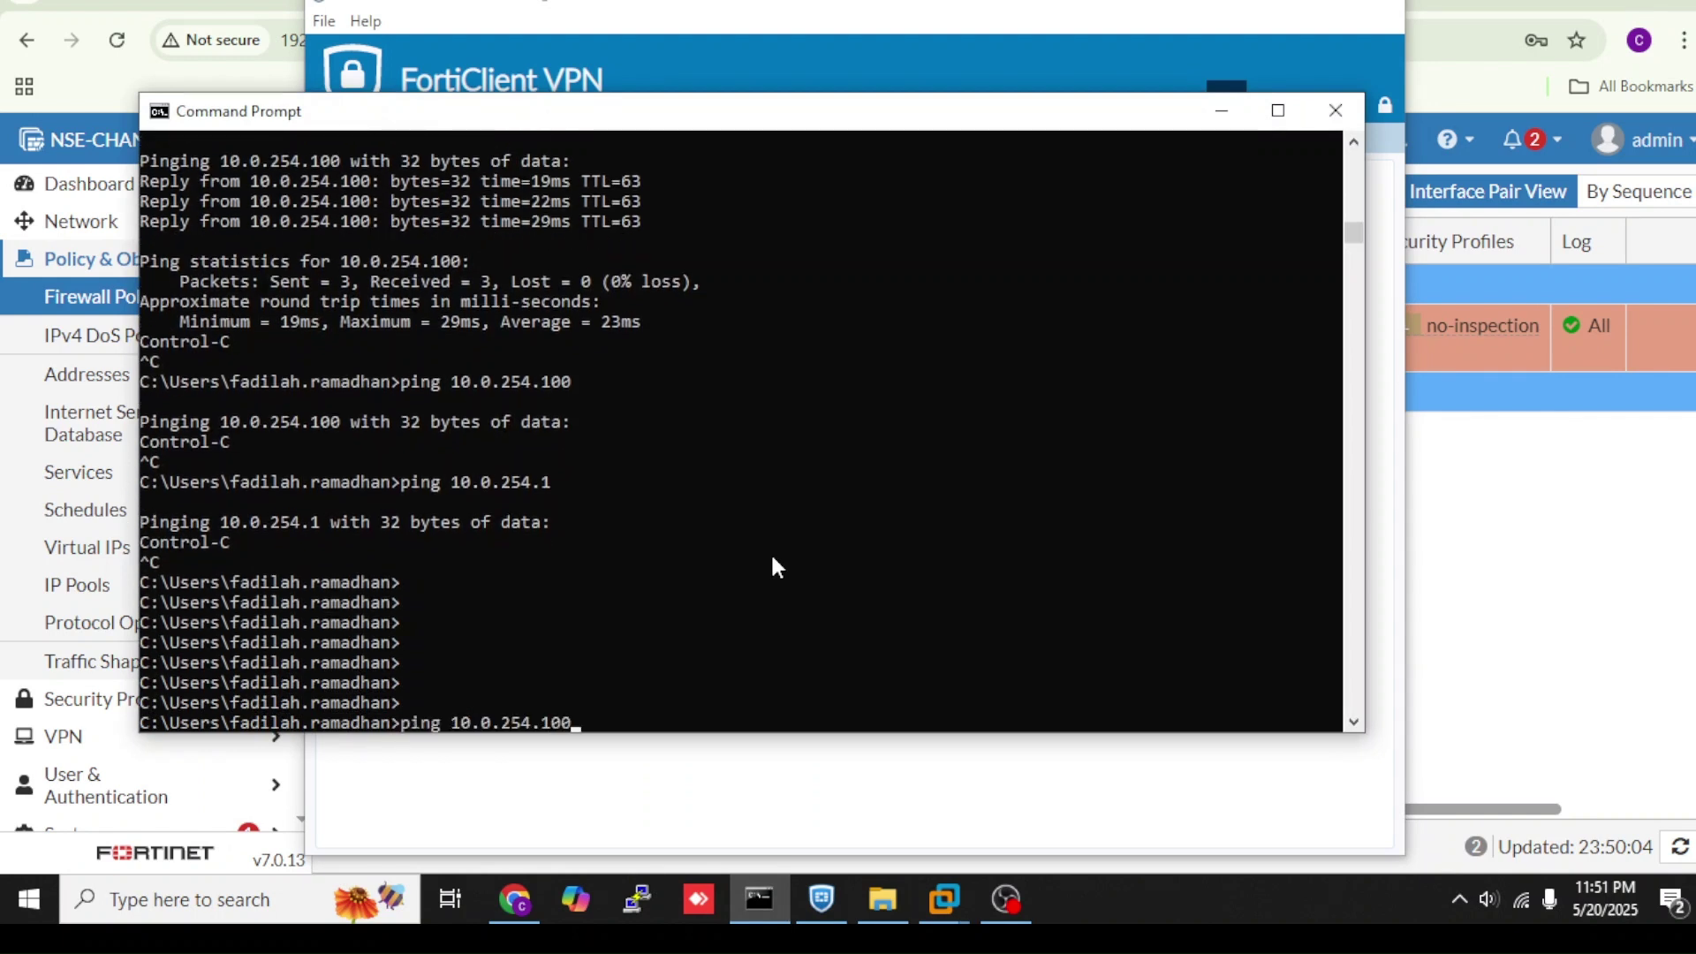
key("Return")
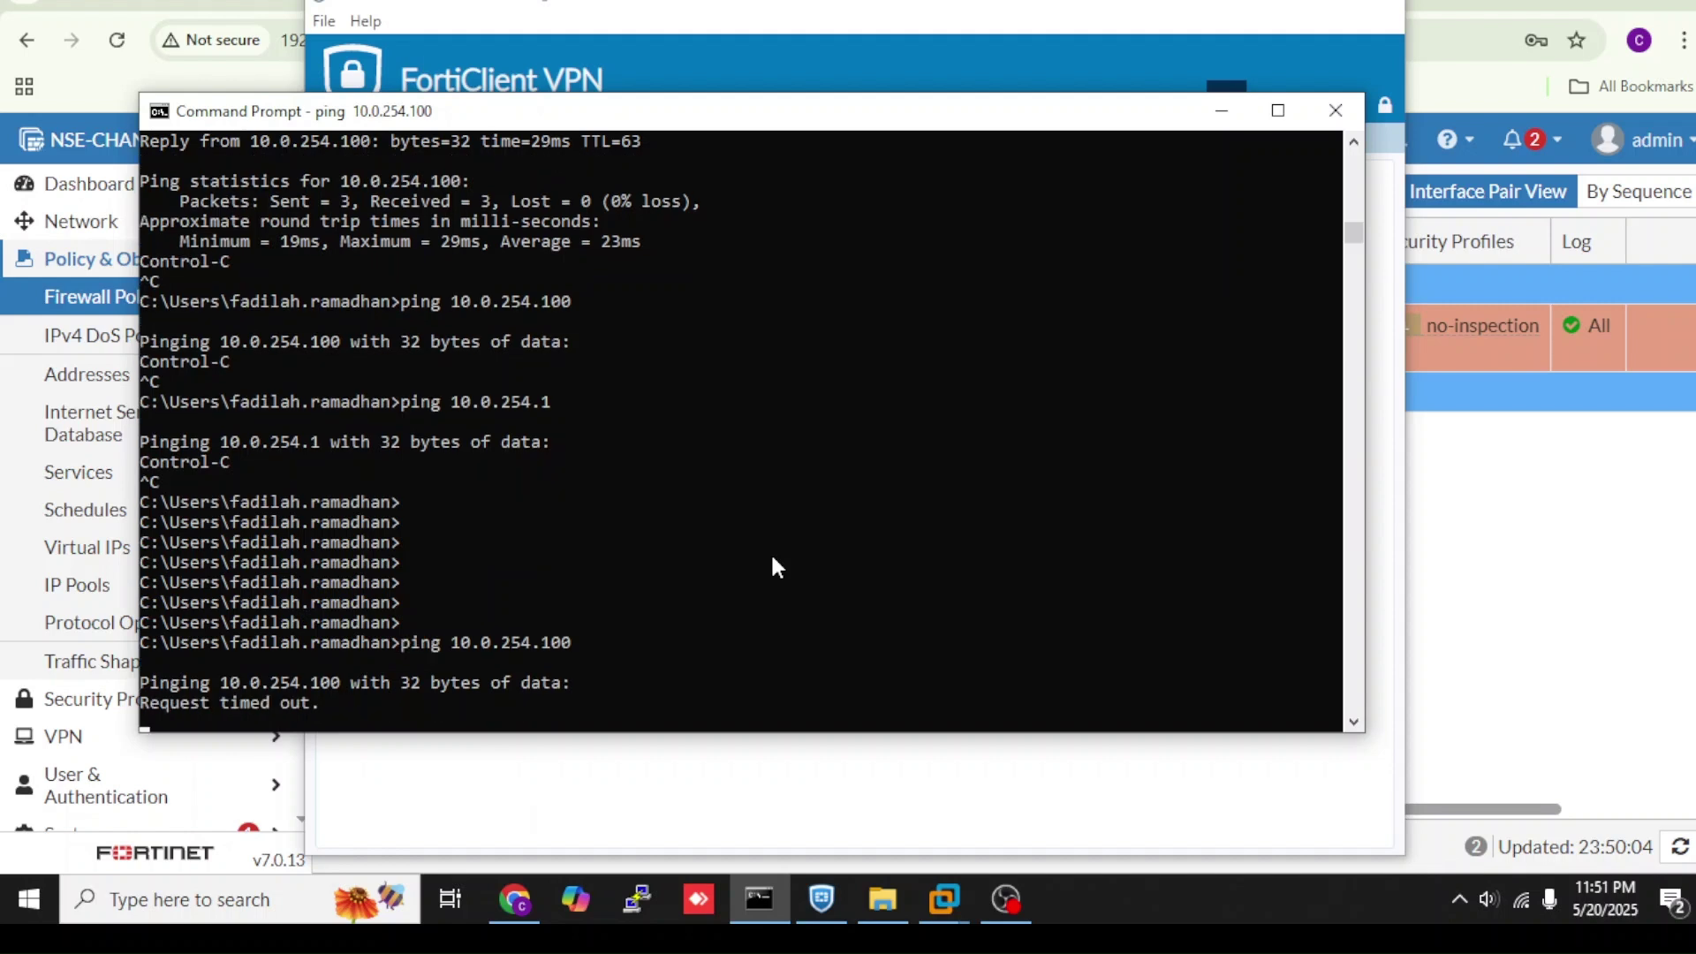
- Stop the running ping and ping Server-2 at 10.0.254.200 without the VPN
key("ctrl+c")
key("Up")
key("BackSpace")
key("BackSpace")
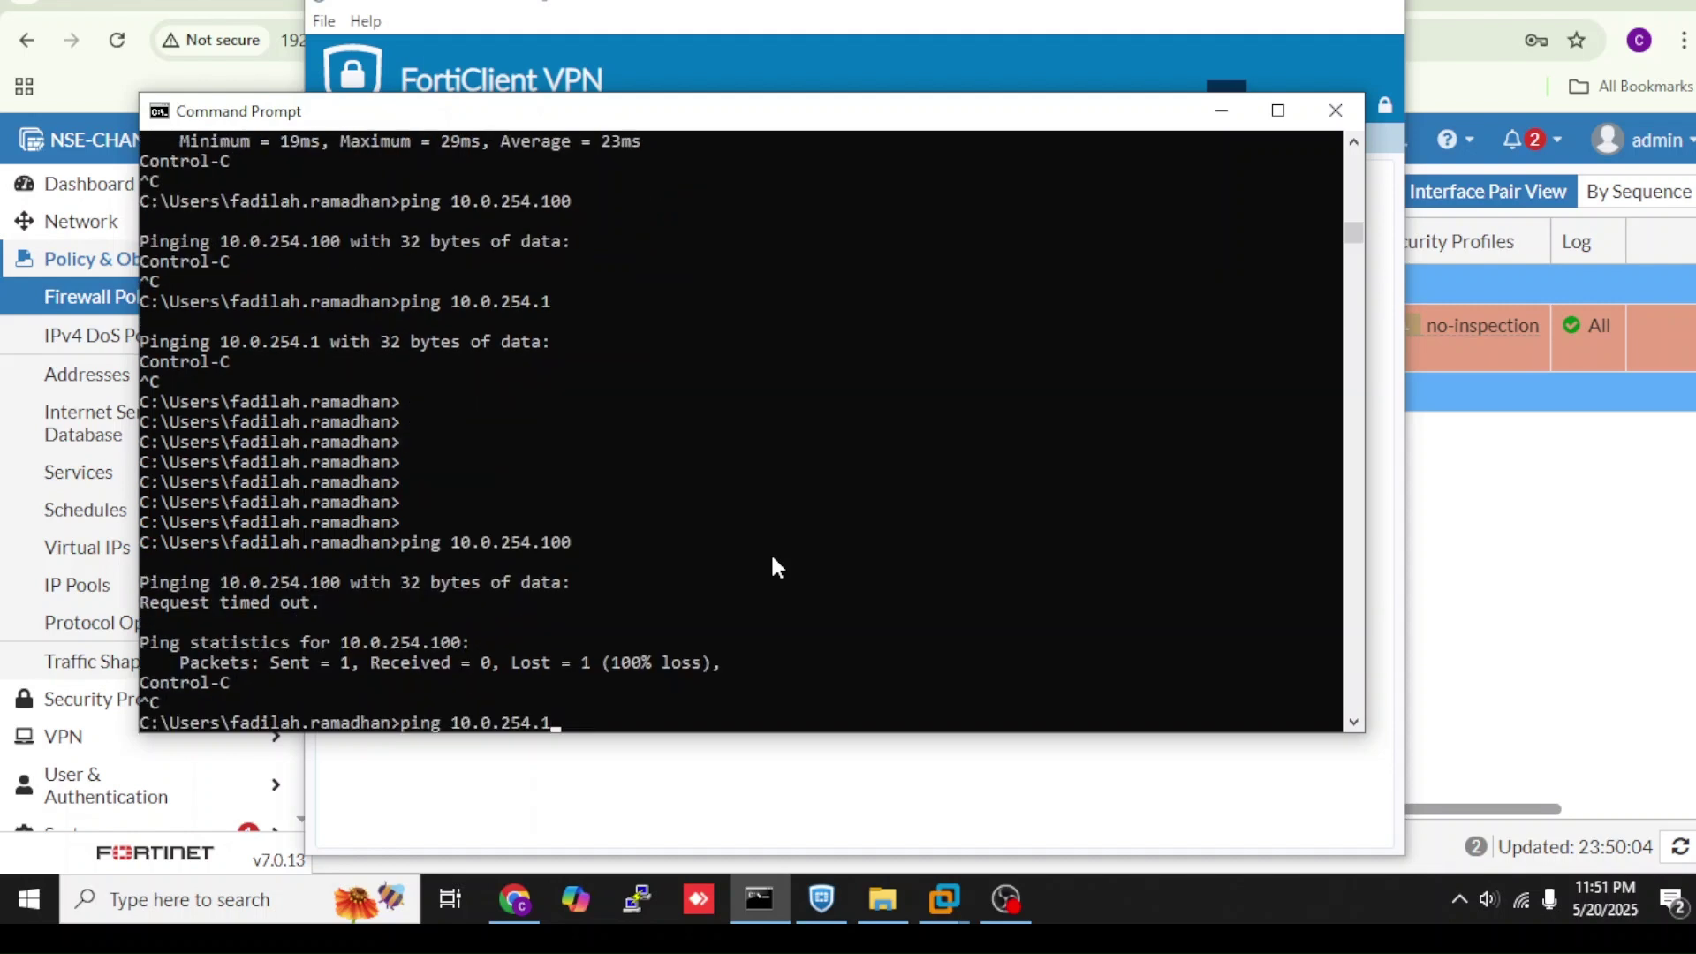
key("BackSpace")
type("200")
key("Return")
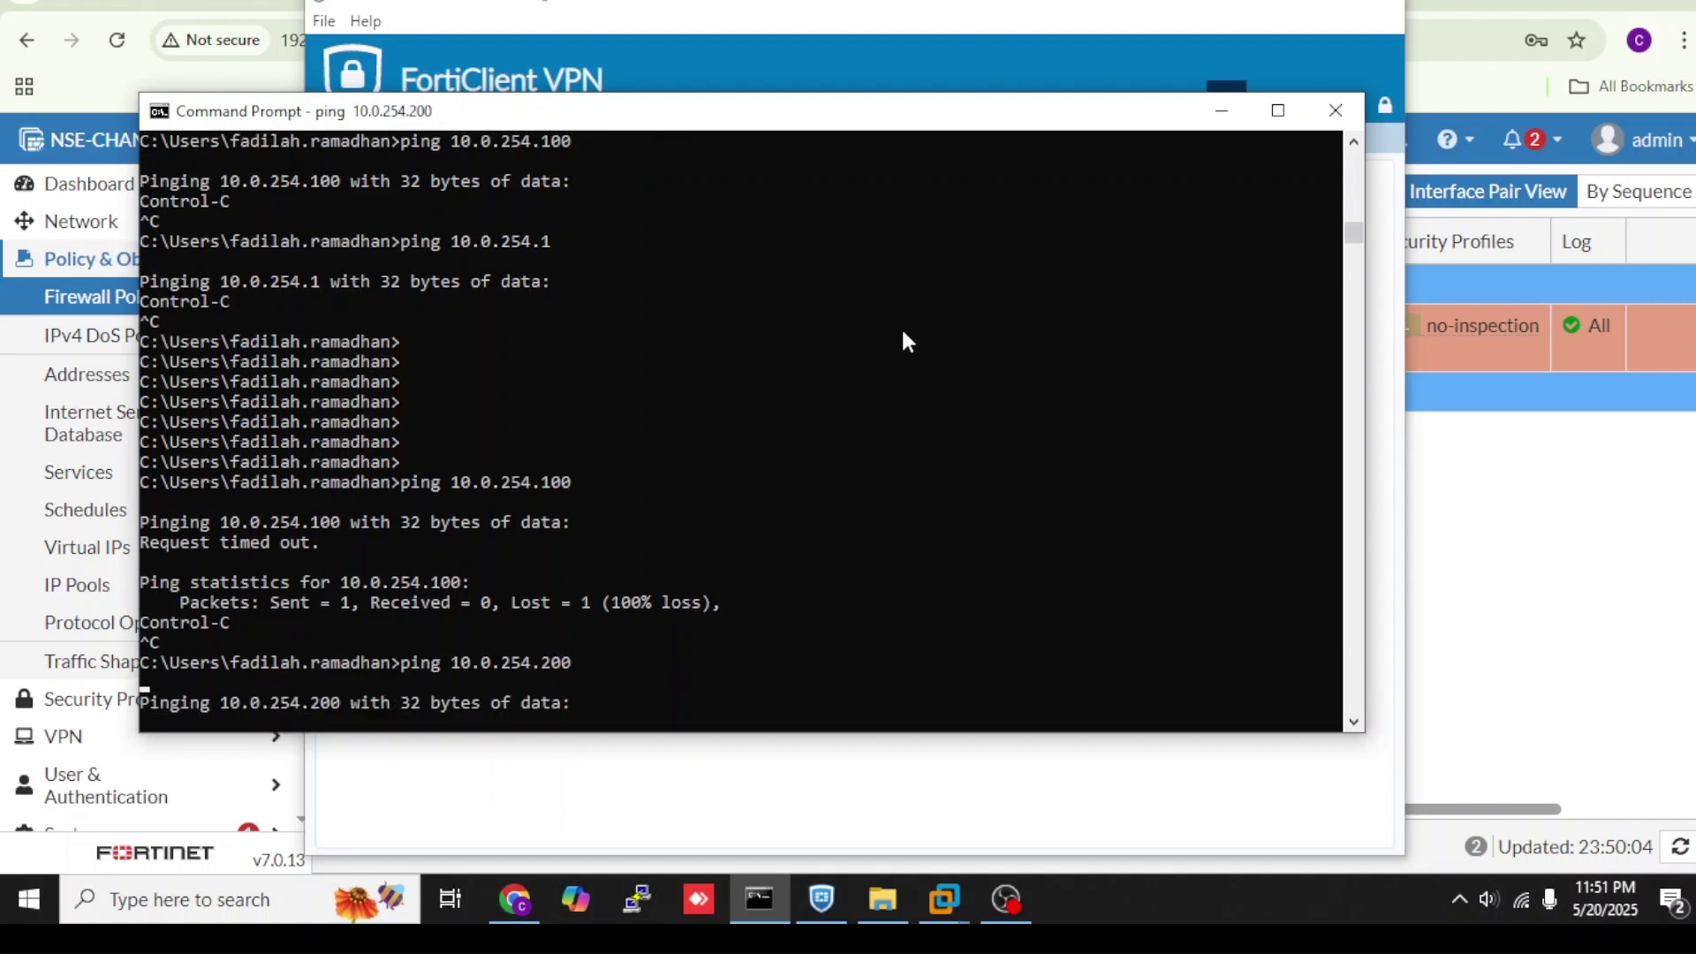
- Return to FortiClient VPN and try to connect "acces fortigate" with the account password
left_click(1039, 69)
left_click(852, 570)
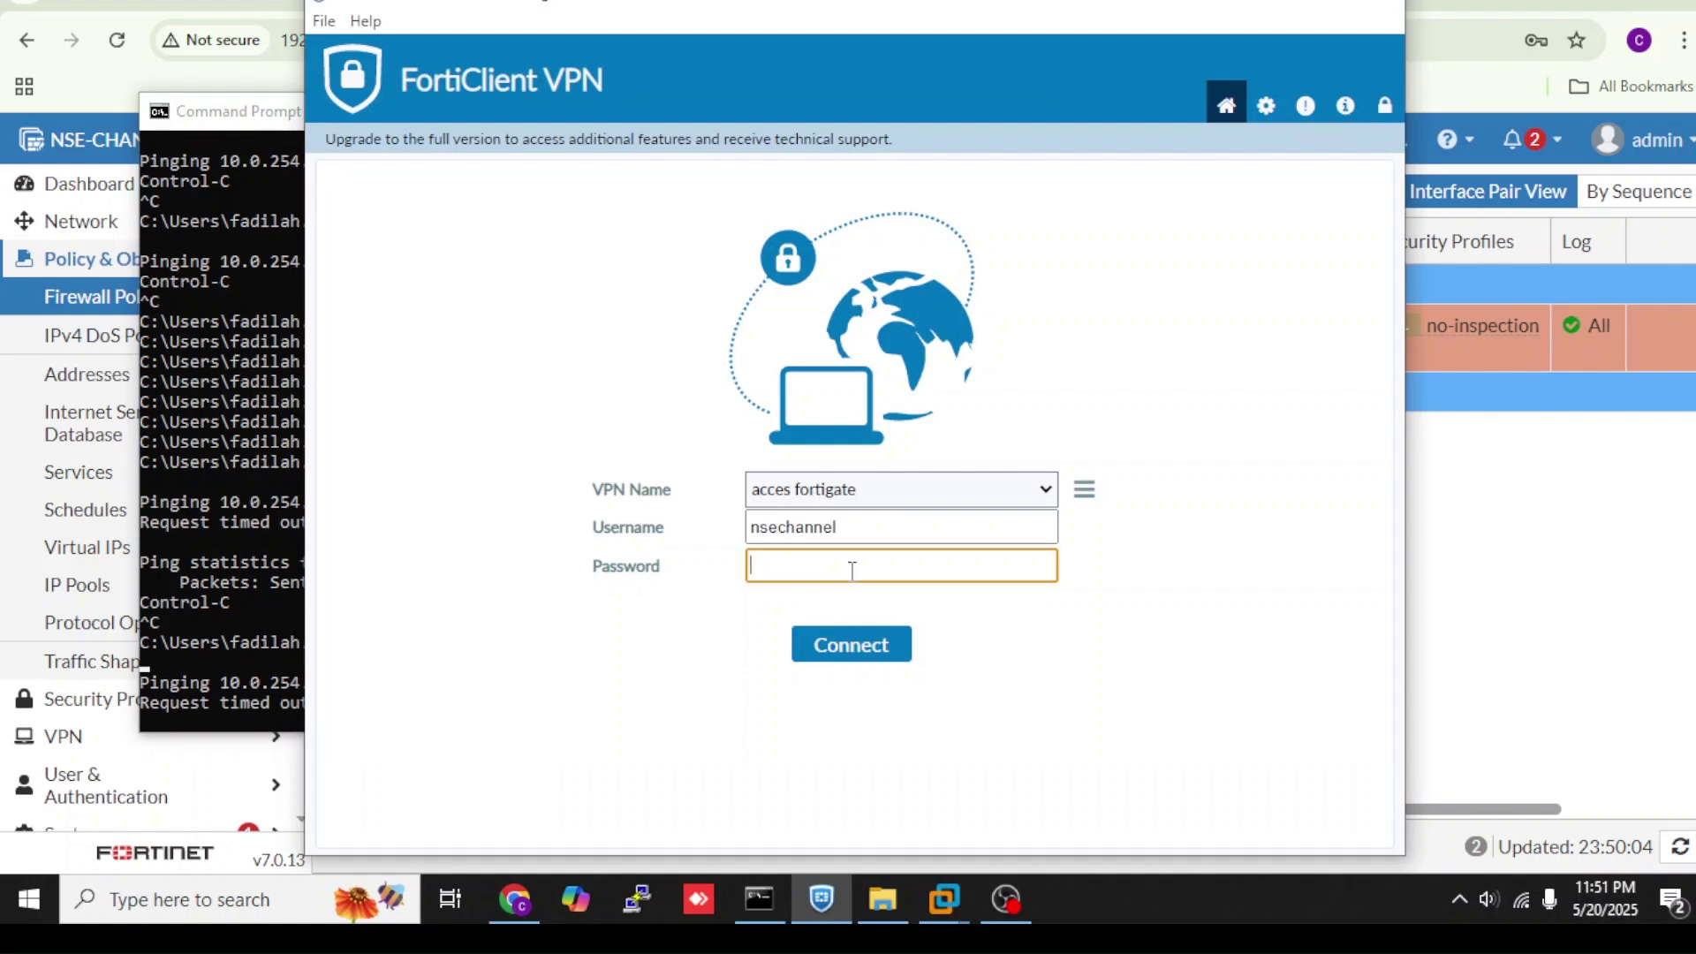
type("***********")
key("Return")
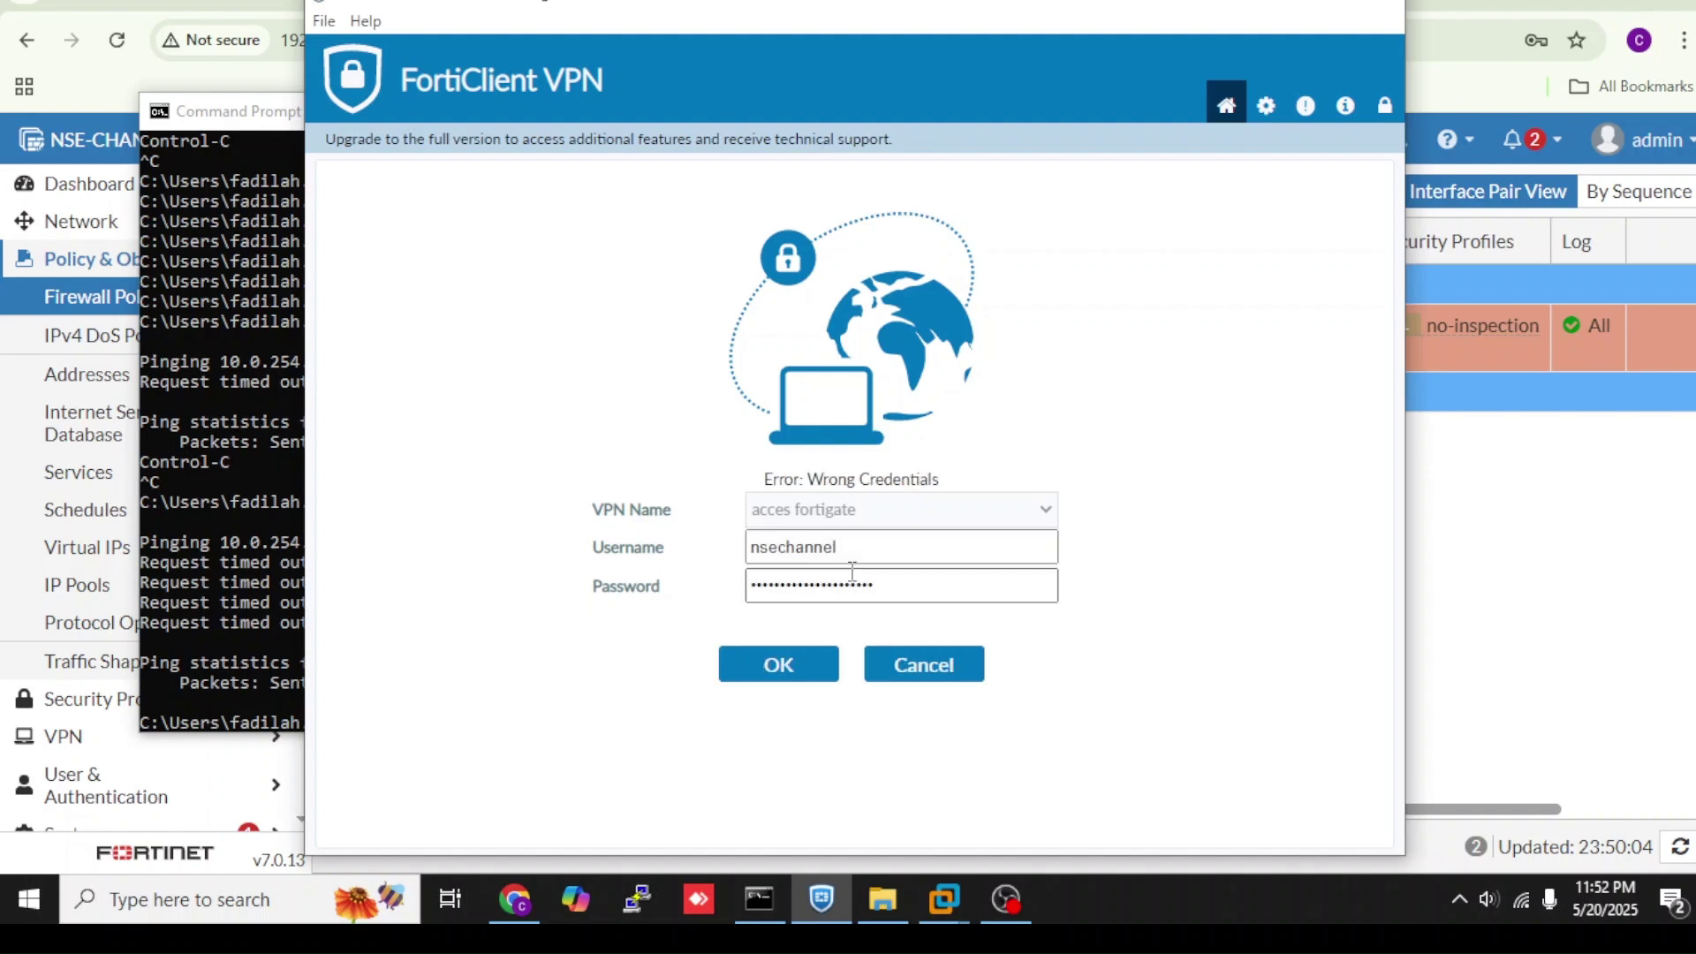
- Re-enter the account password, submit the login and check the VPN connection status in FortiClient VPN
left_click_drag(886, 583, 717, 578)
type("•••••••••")
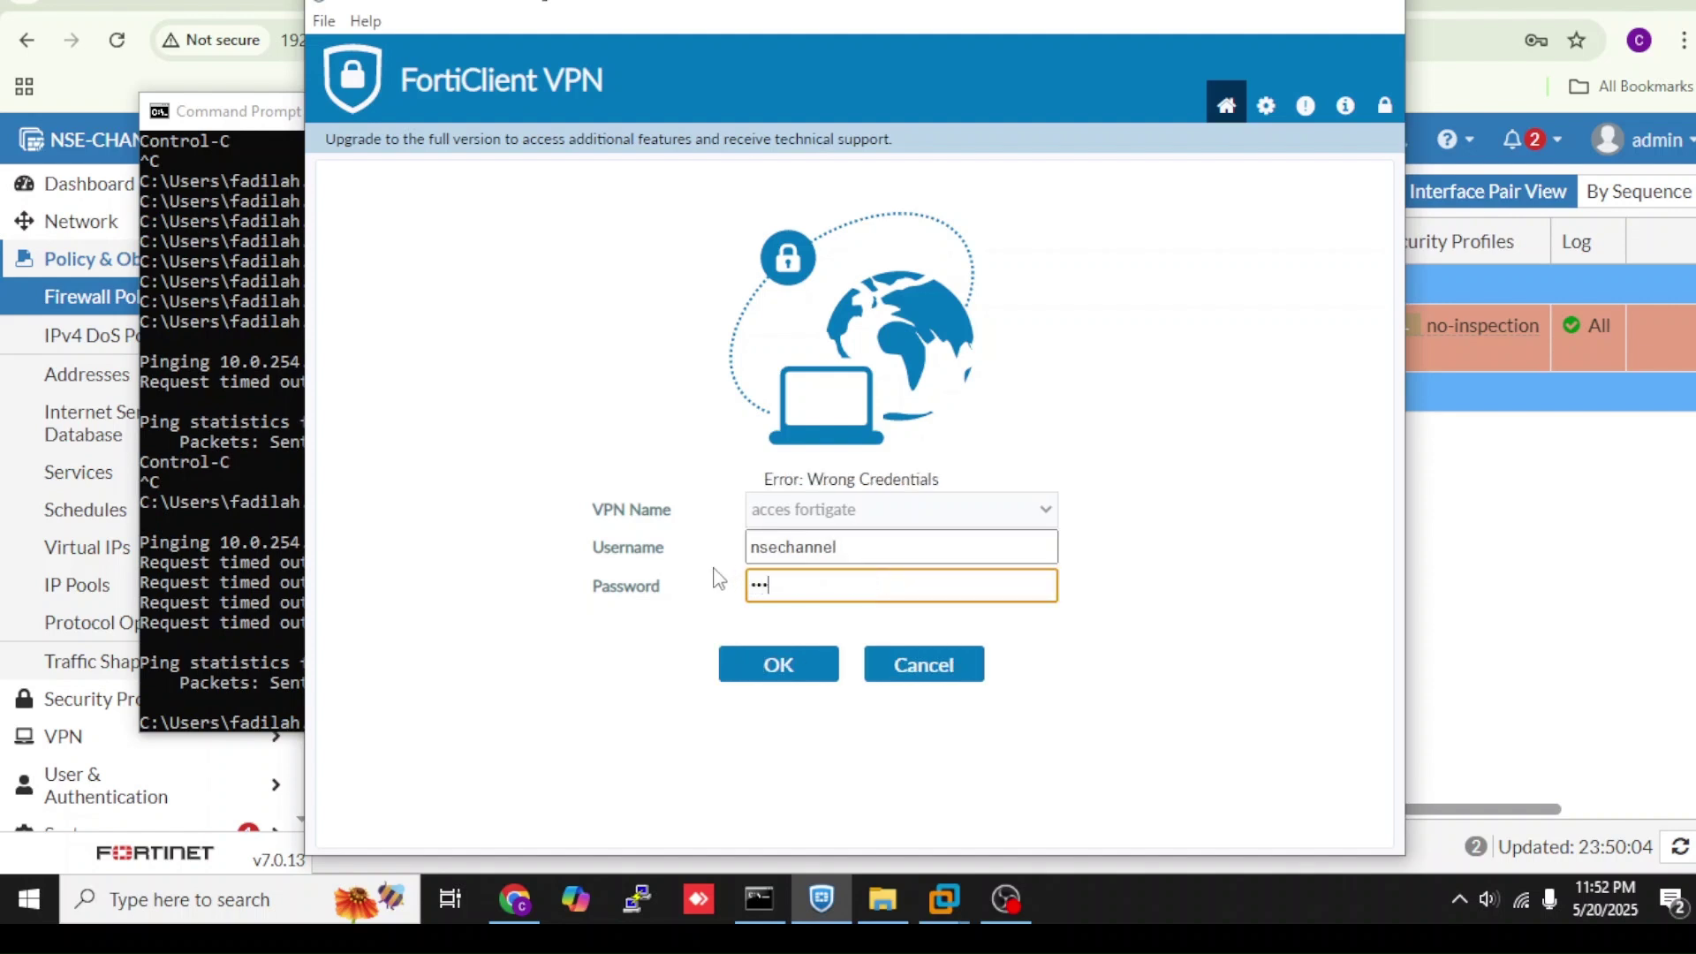
left_click(753, 671)
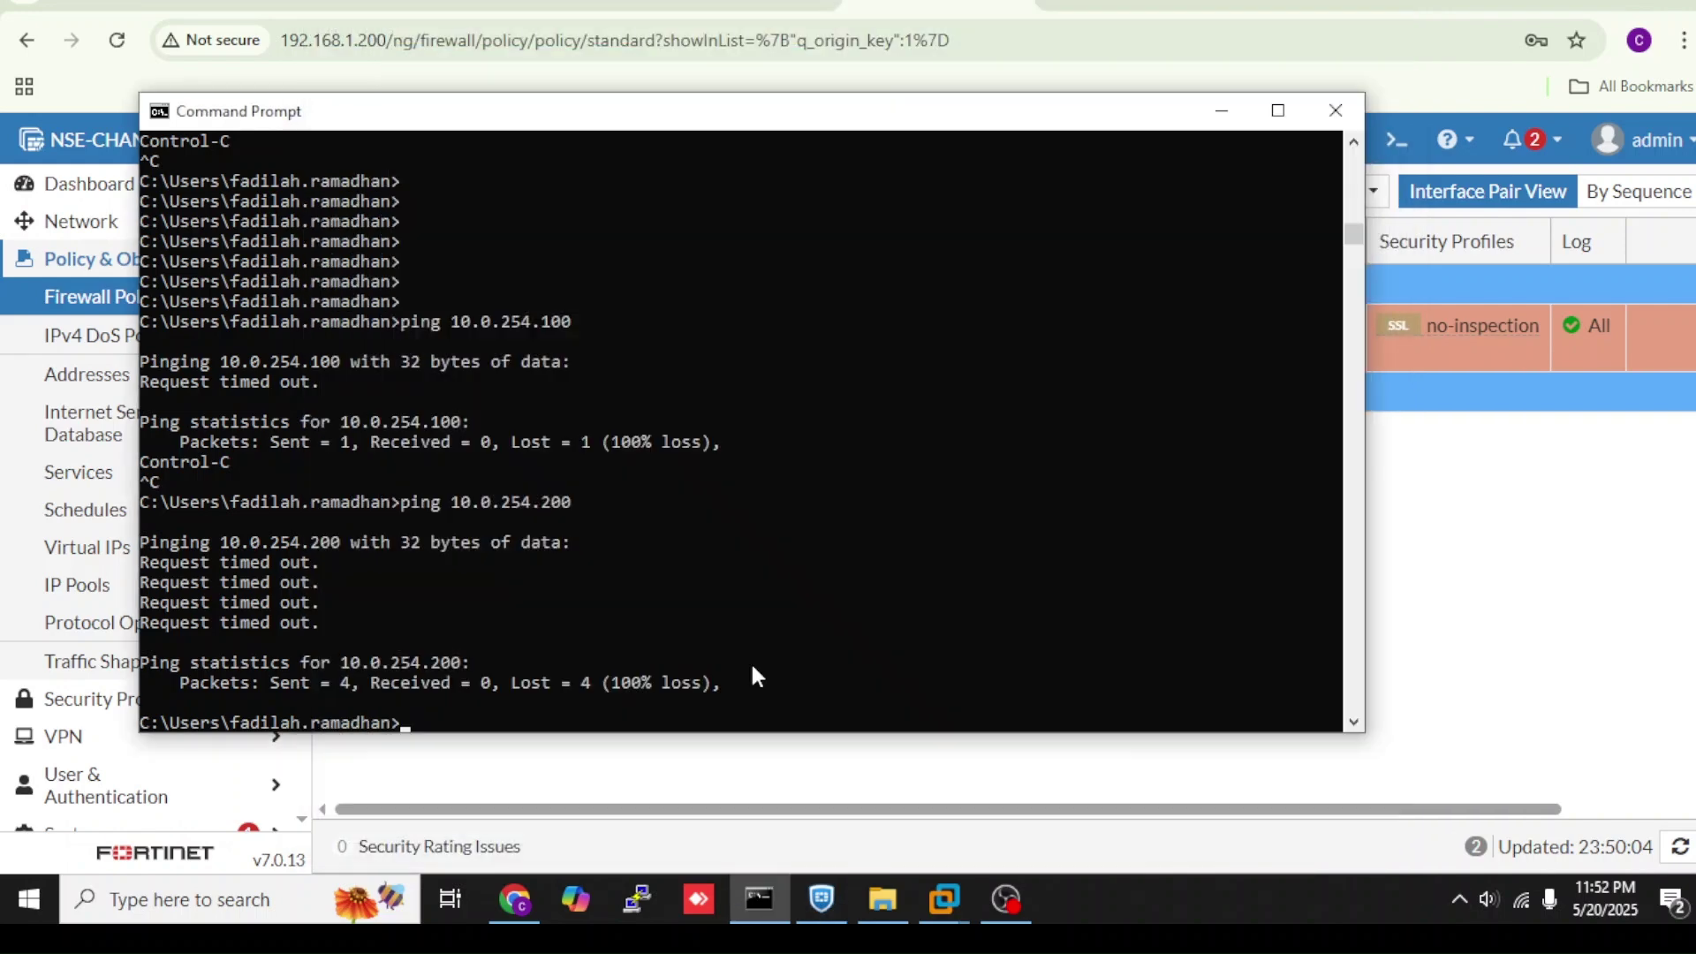
left_click(820, 909)
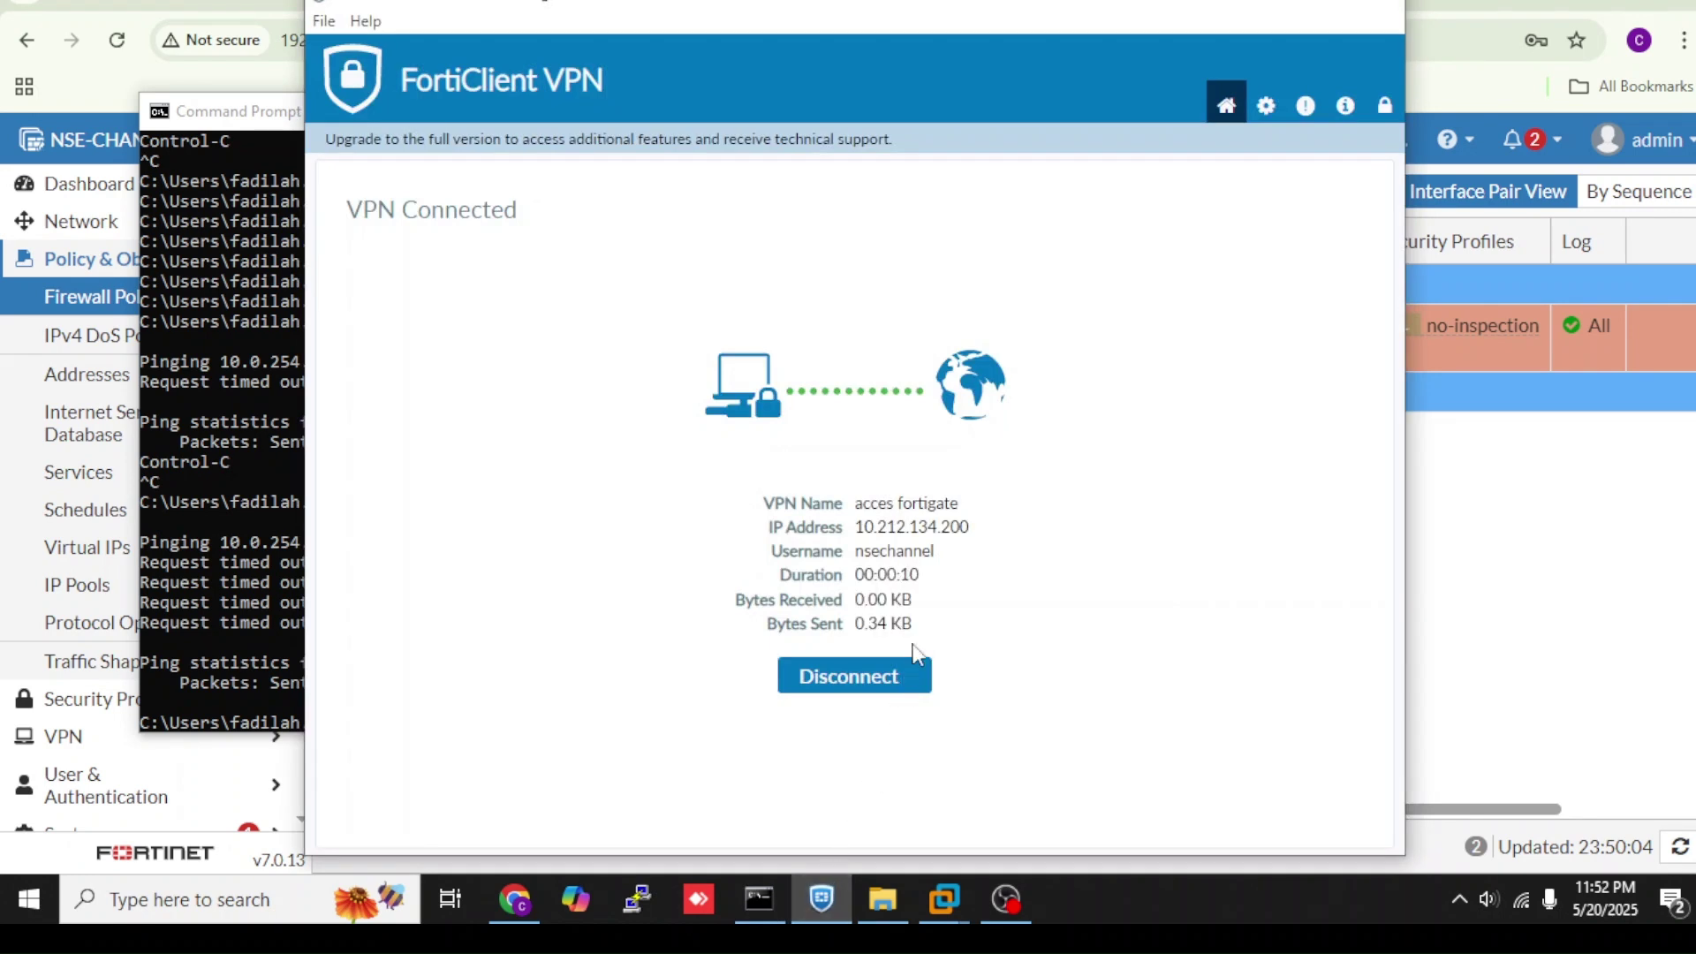
- Switch to Command Prompt and ping Server-1 at 10.0.254.100 through the VPN tunnel
left_click(758, 899)
key("Up")
key("Up")
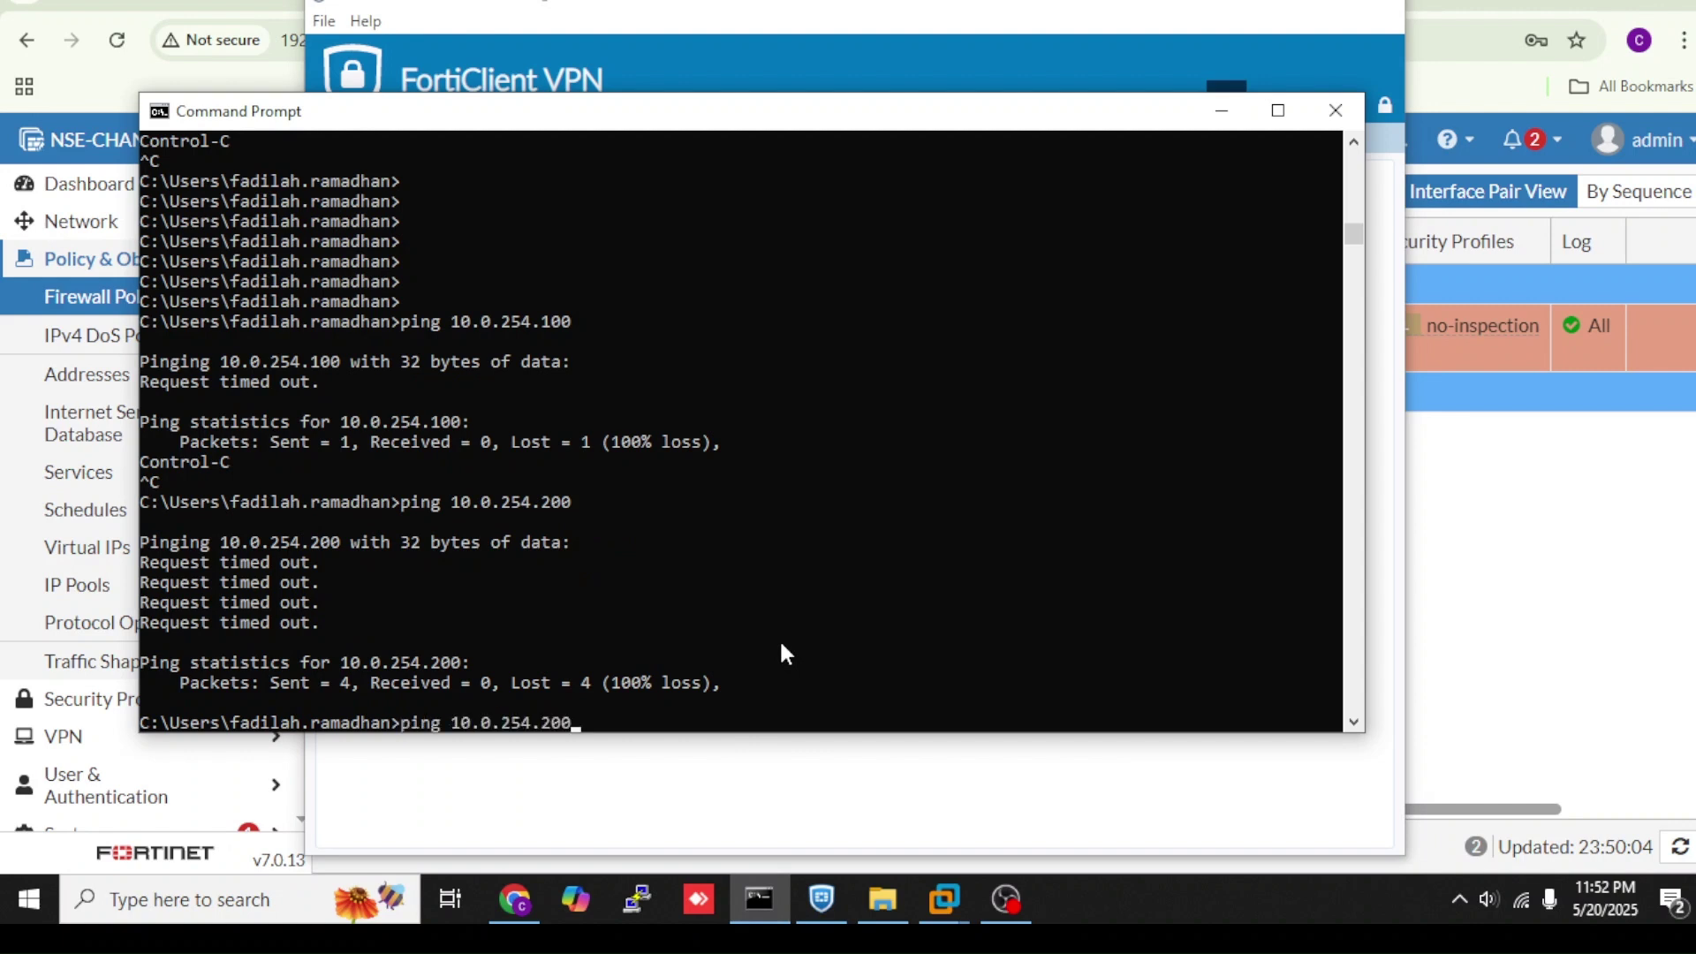
key("Return")
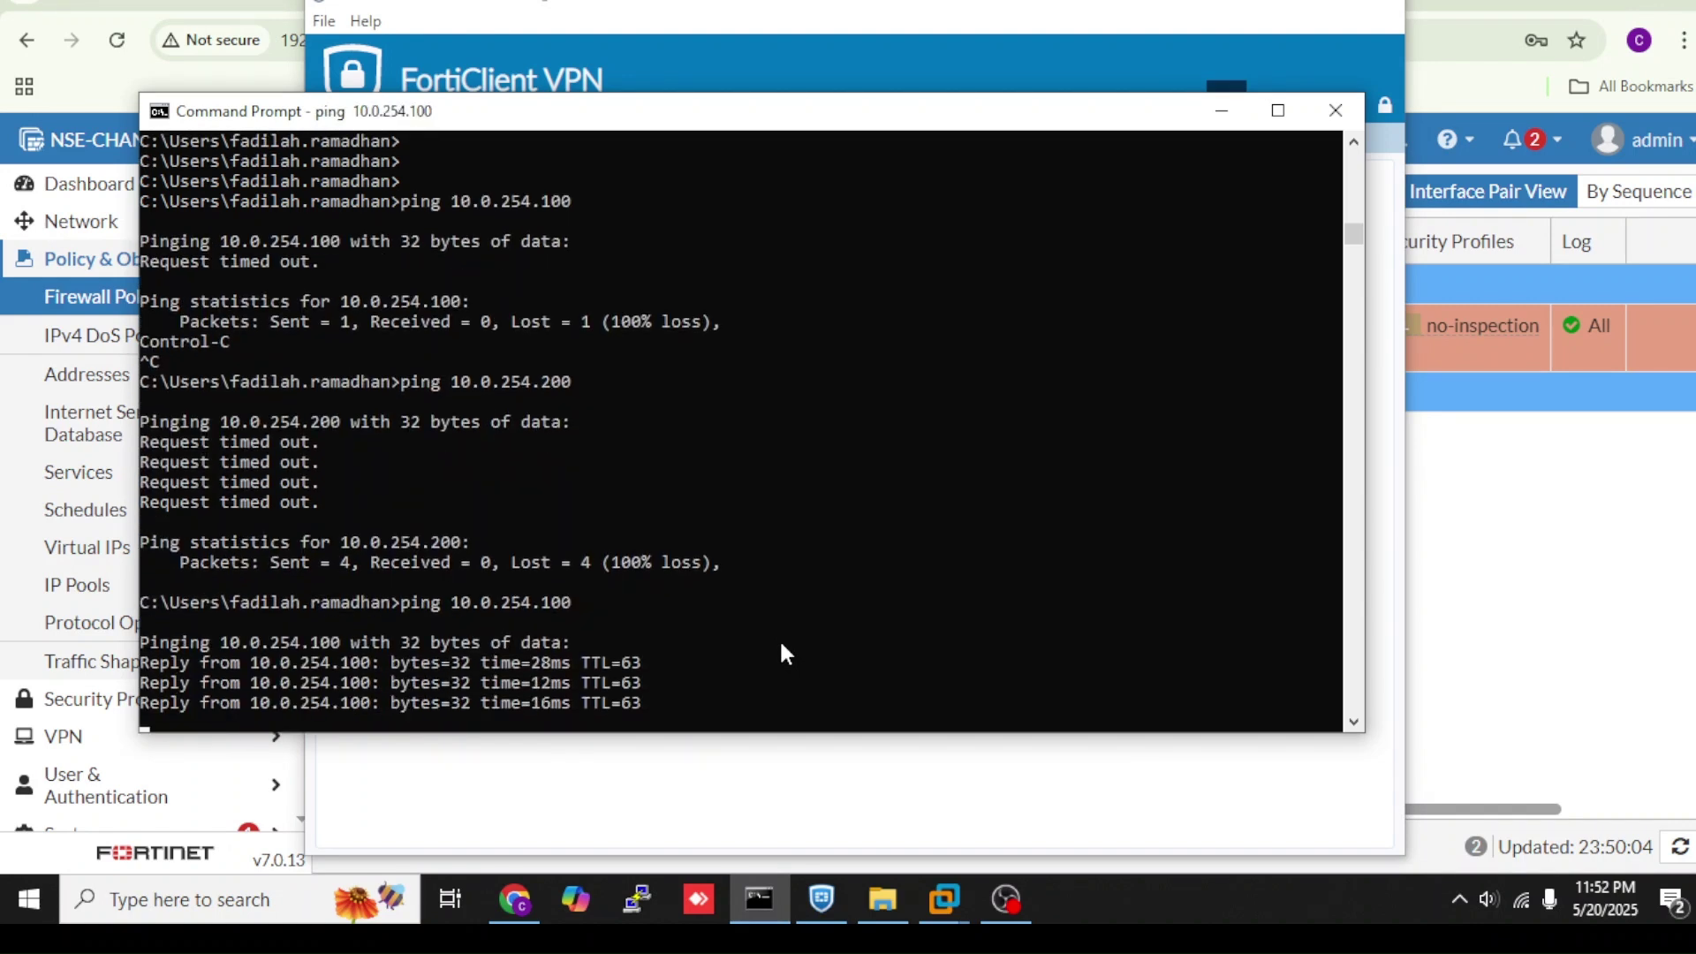
- Ping Server-2 at 10.0.254.200 through the VPN tunnel
key("Up")
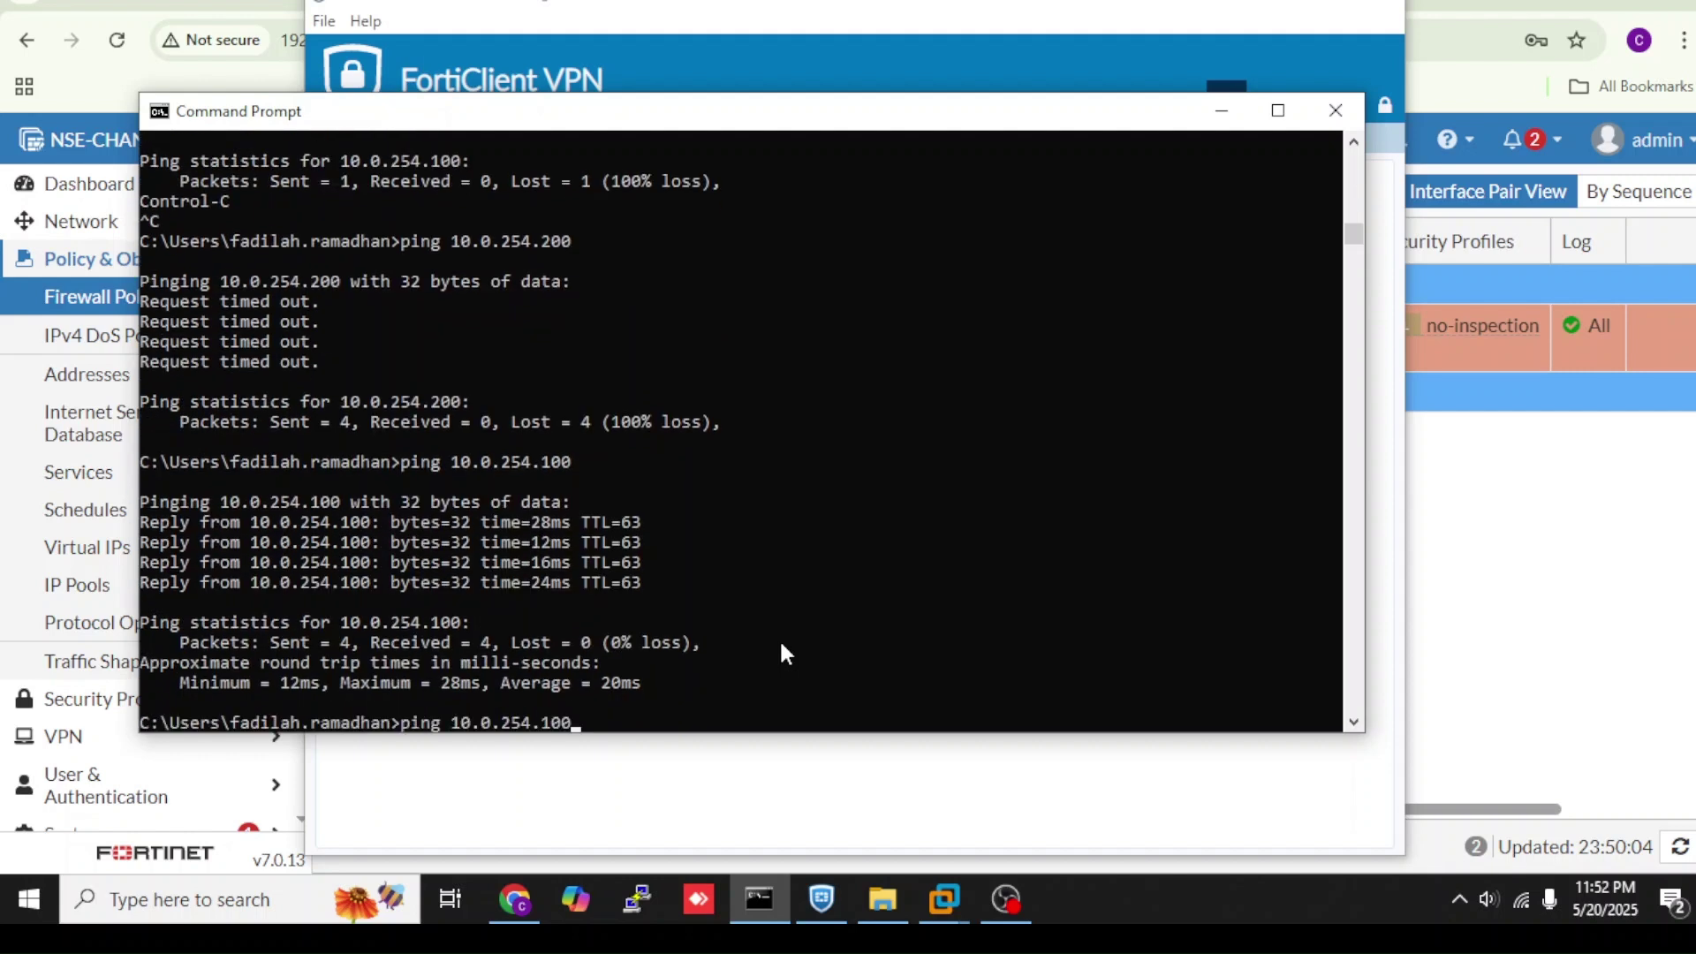
key("BackSpace")
key("BackSpace")
key("BackSpace")
type("200")
key("Return")
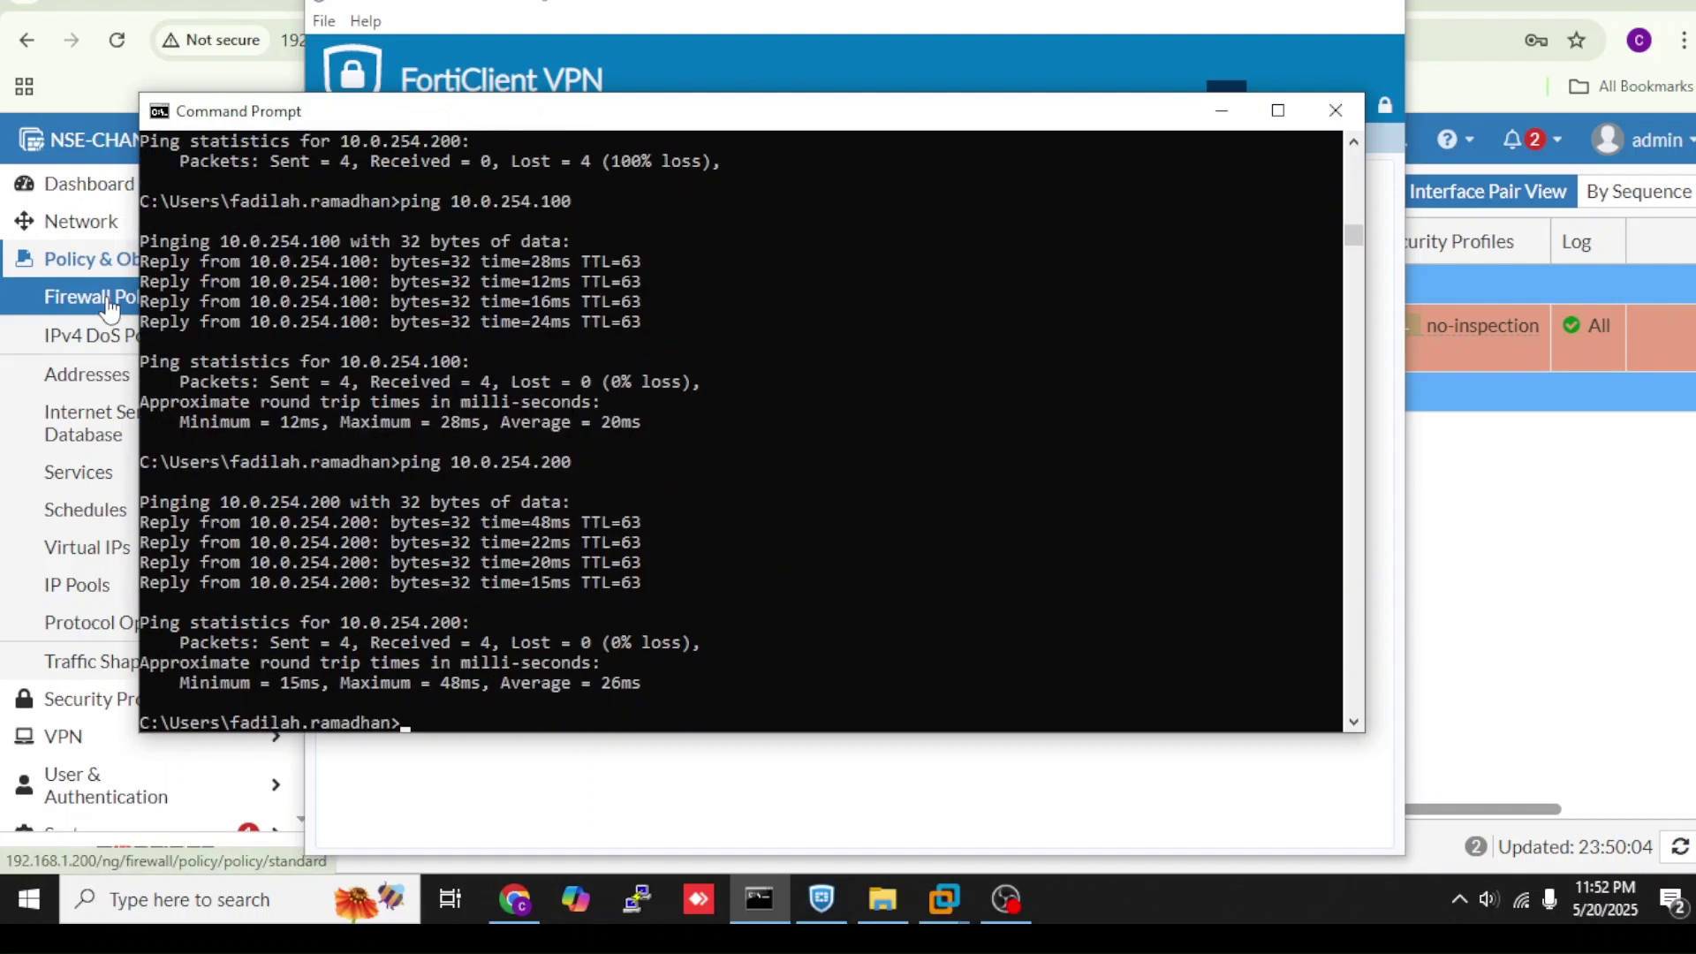
- Switch to the FortiGate page in Chrome, reload the firewall policy list and examine the VPN policy's traffic statistics
left_click(112, 312)
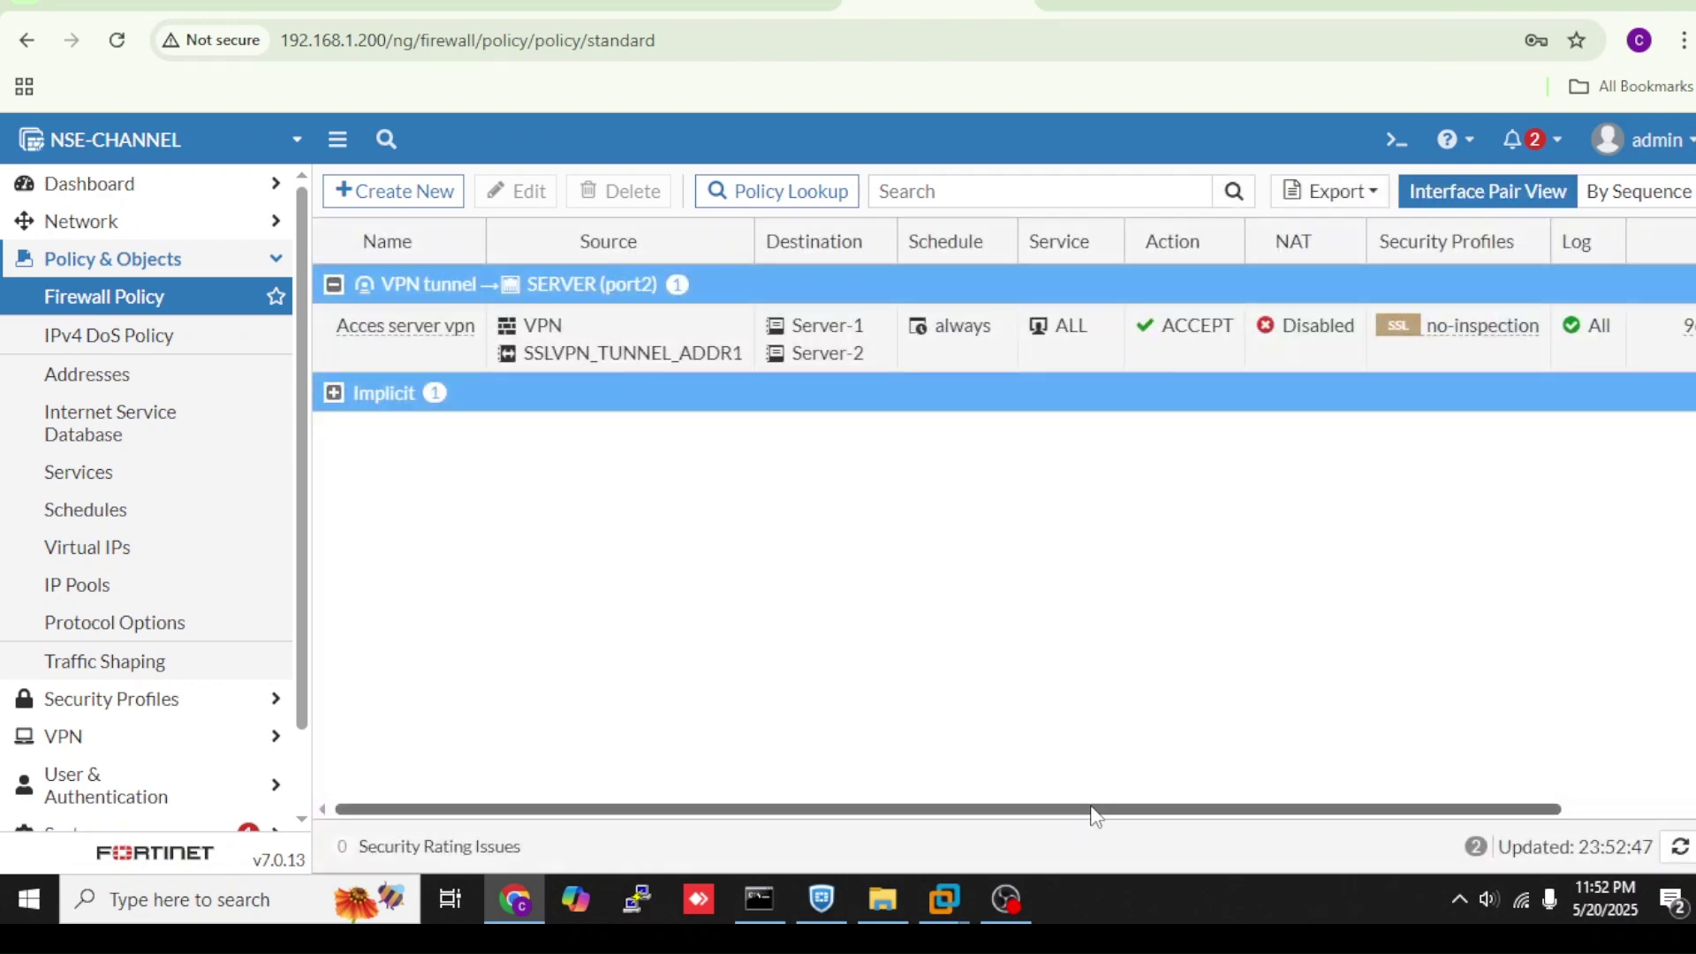
left_click_drag(1094, 810, 1581, 689)
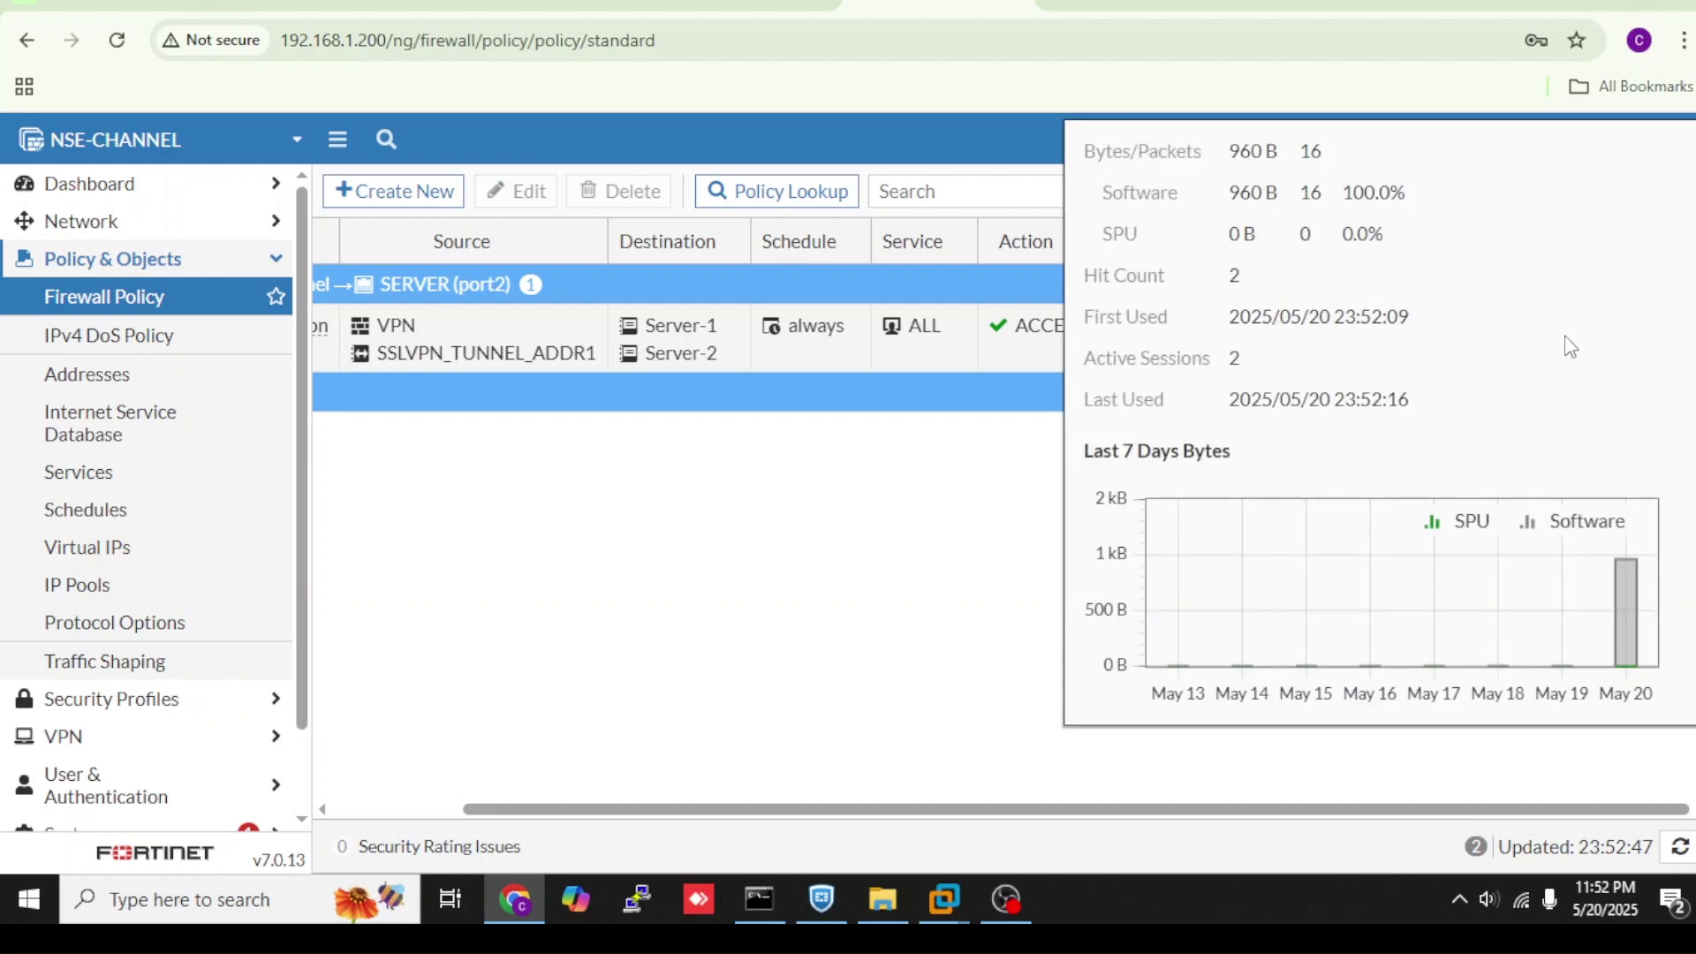
- Open the web servers at 10.0.254.200 and 10.0.254.100 in new browser tabs, and return to the network topology diagram
left_click(1455, 3)
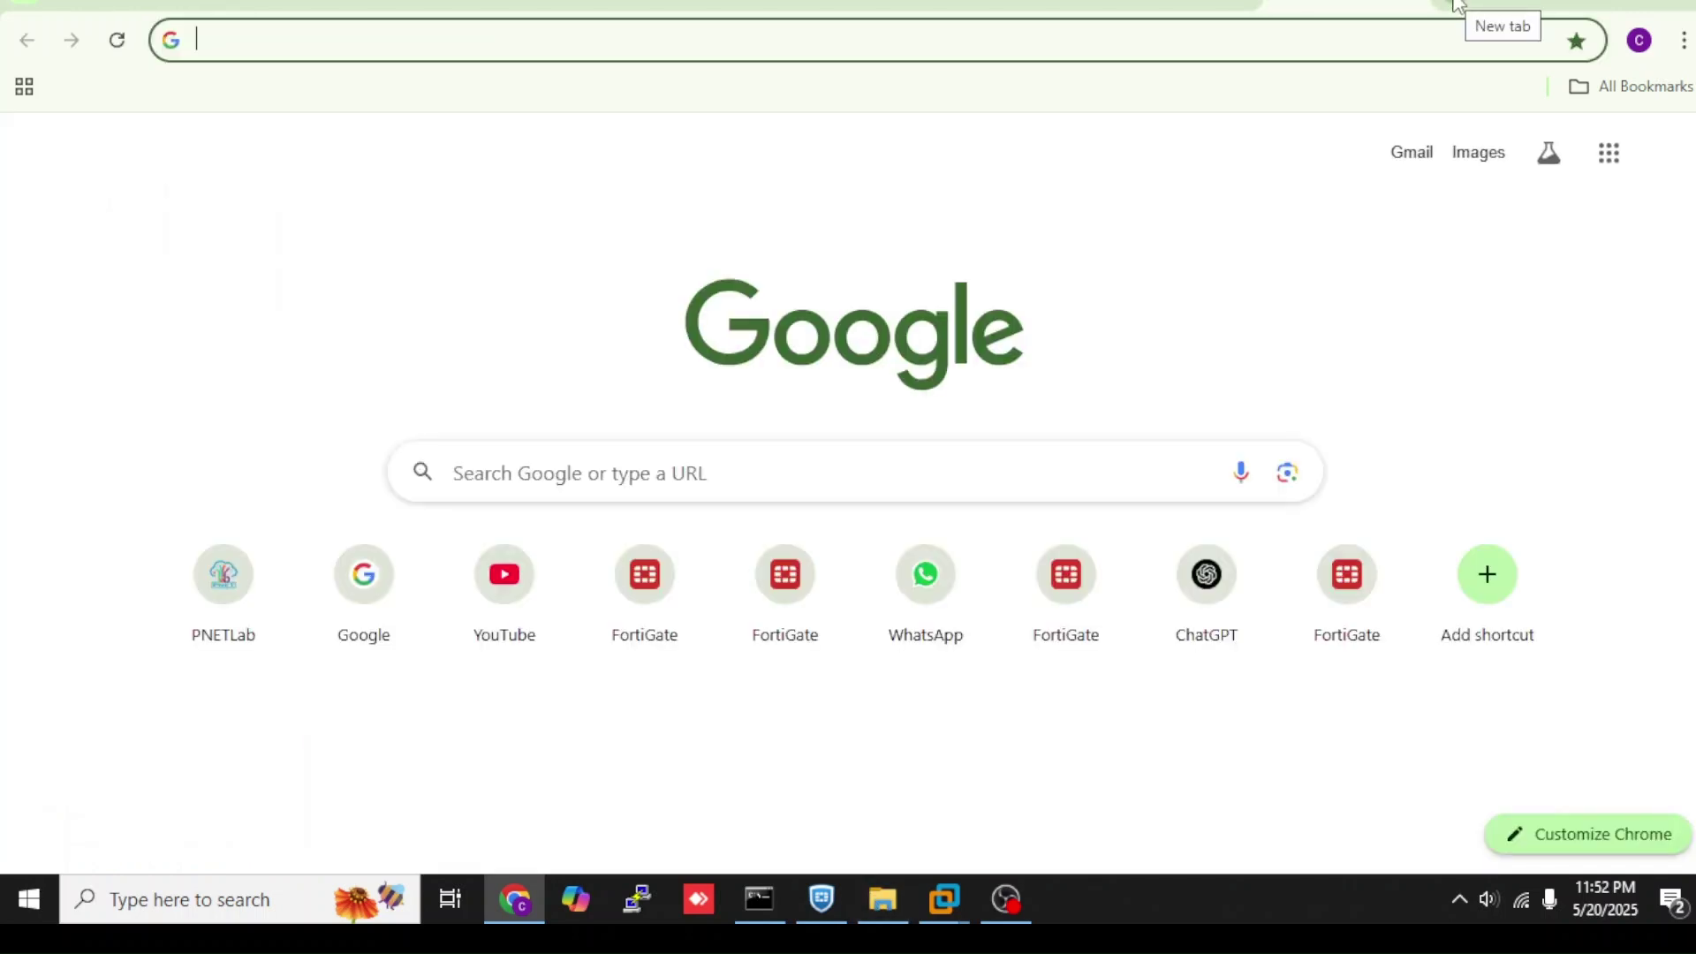
type("10")
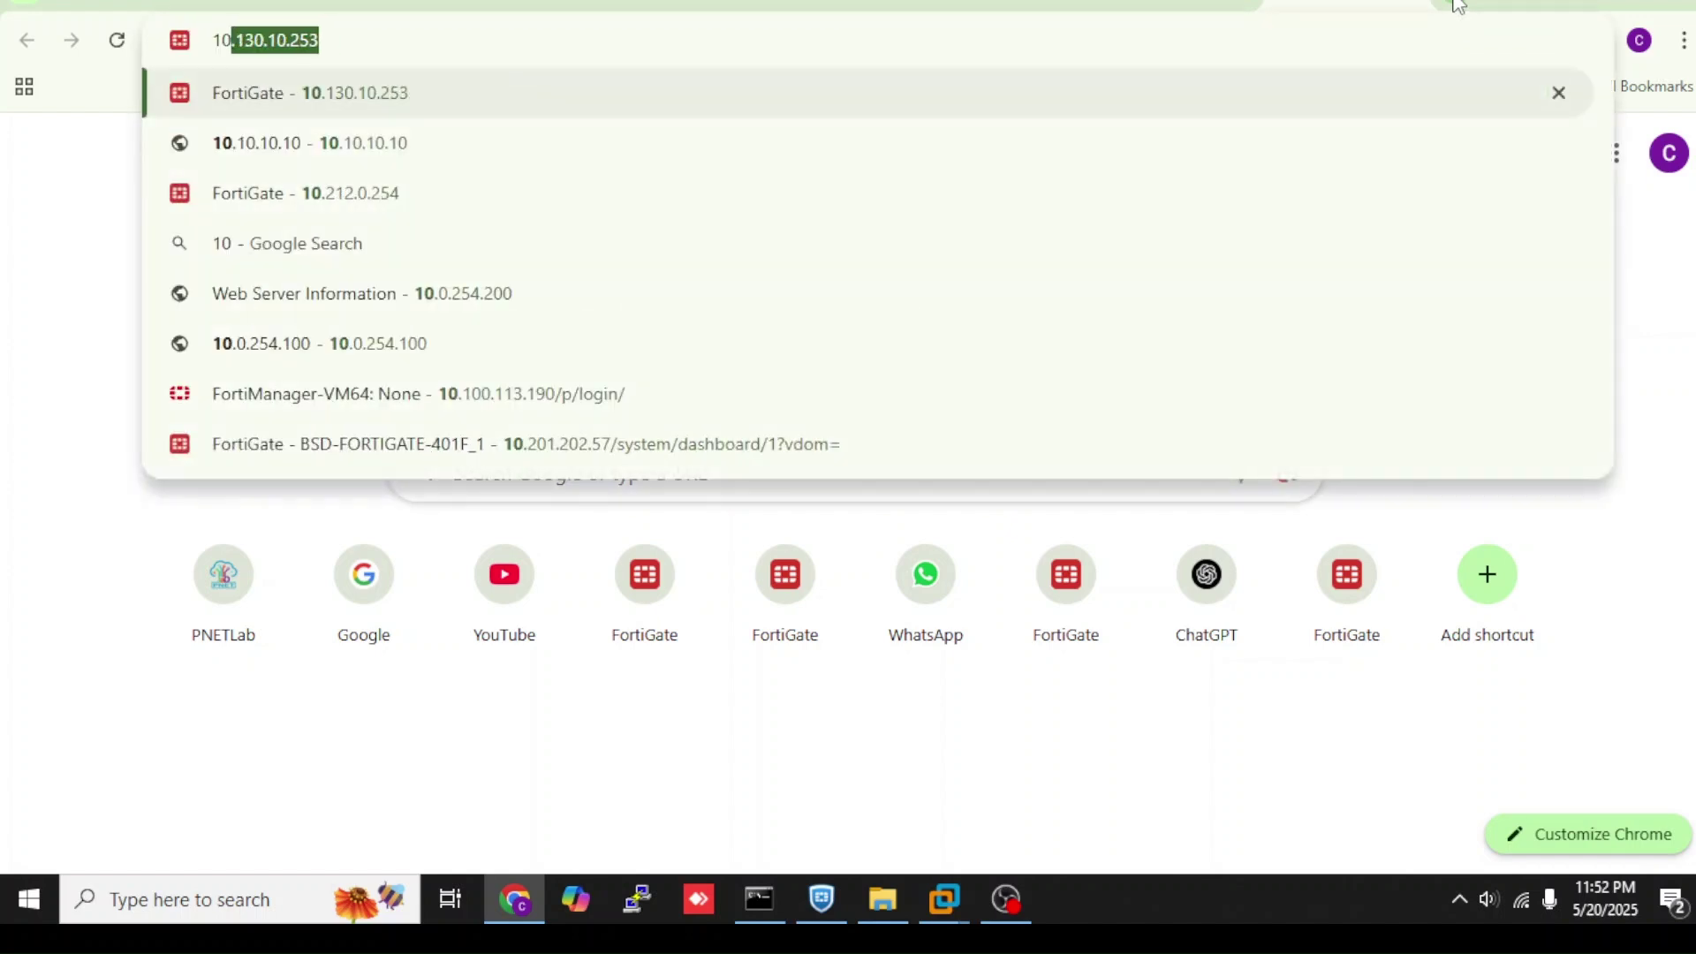
type(".0")
key("Return")
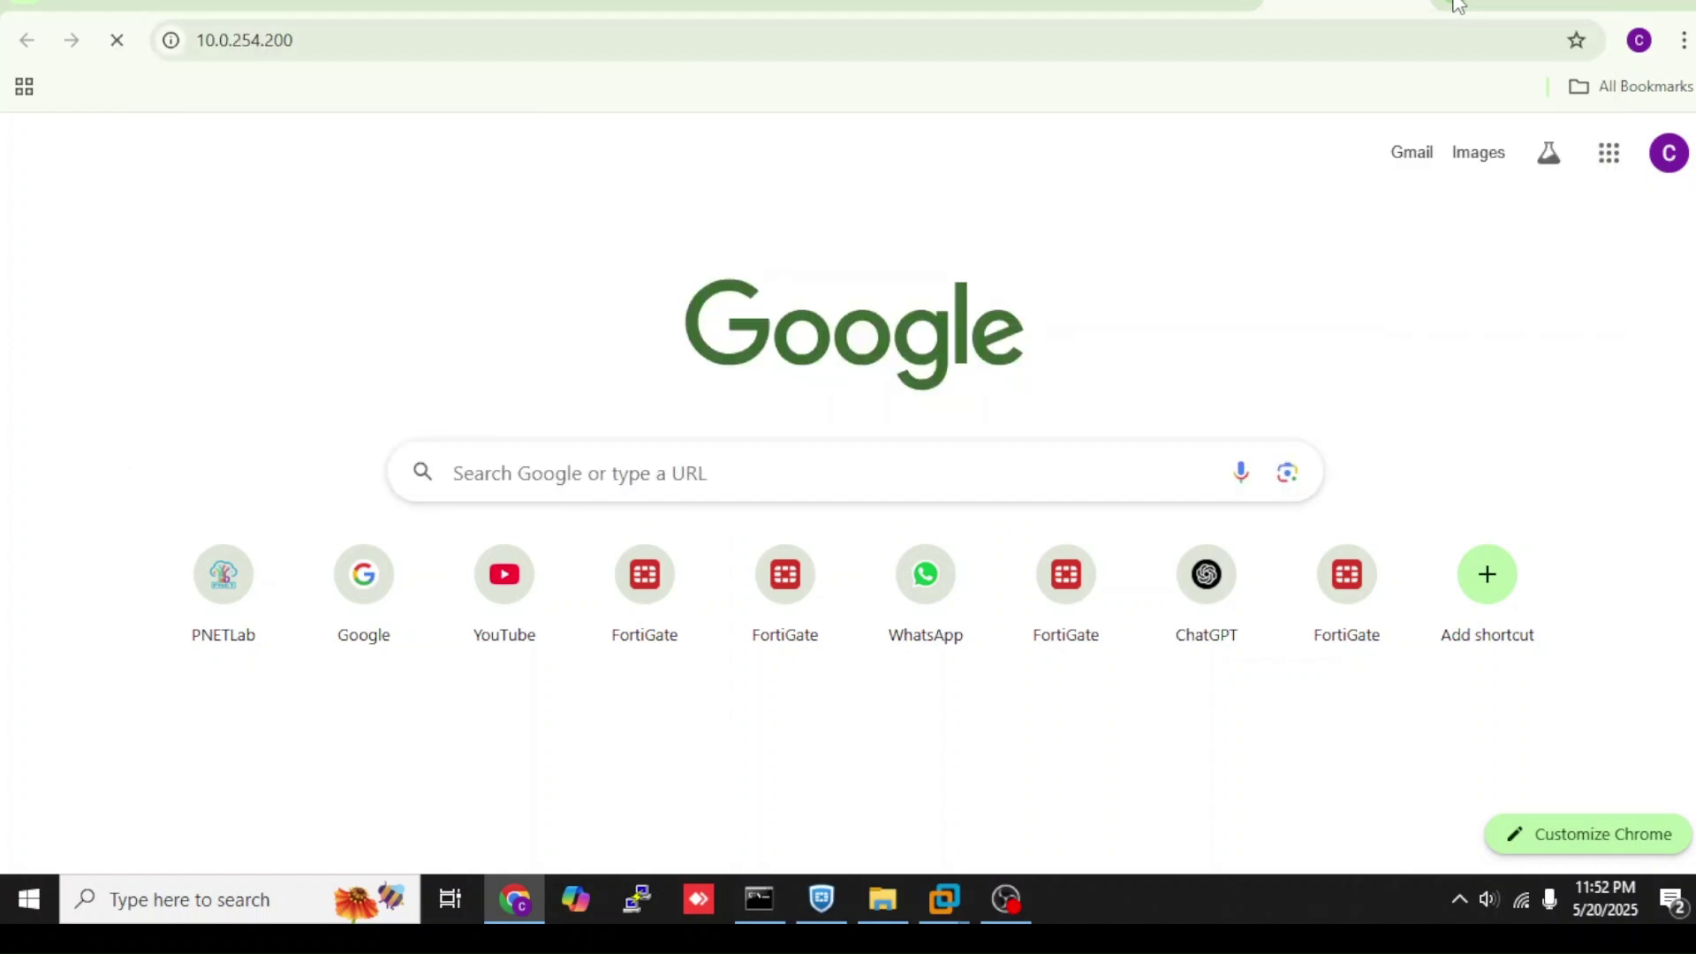
left_click(1458, 5)
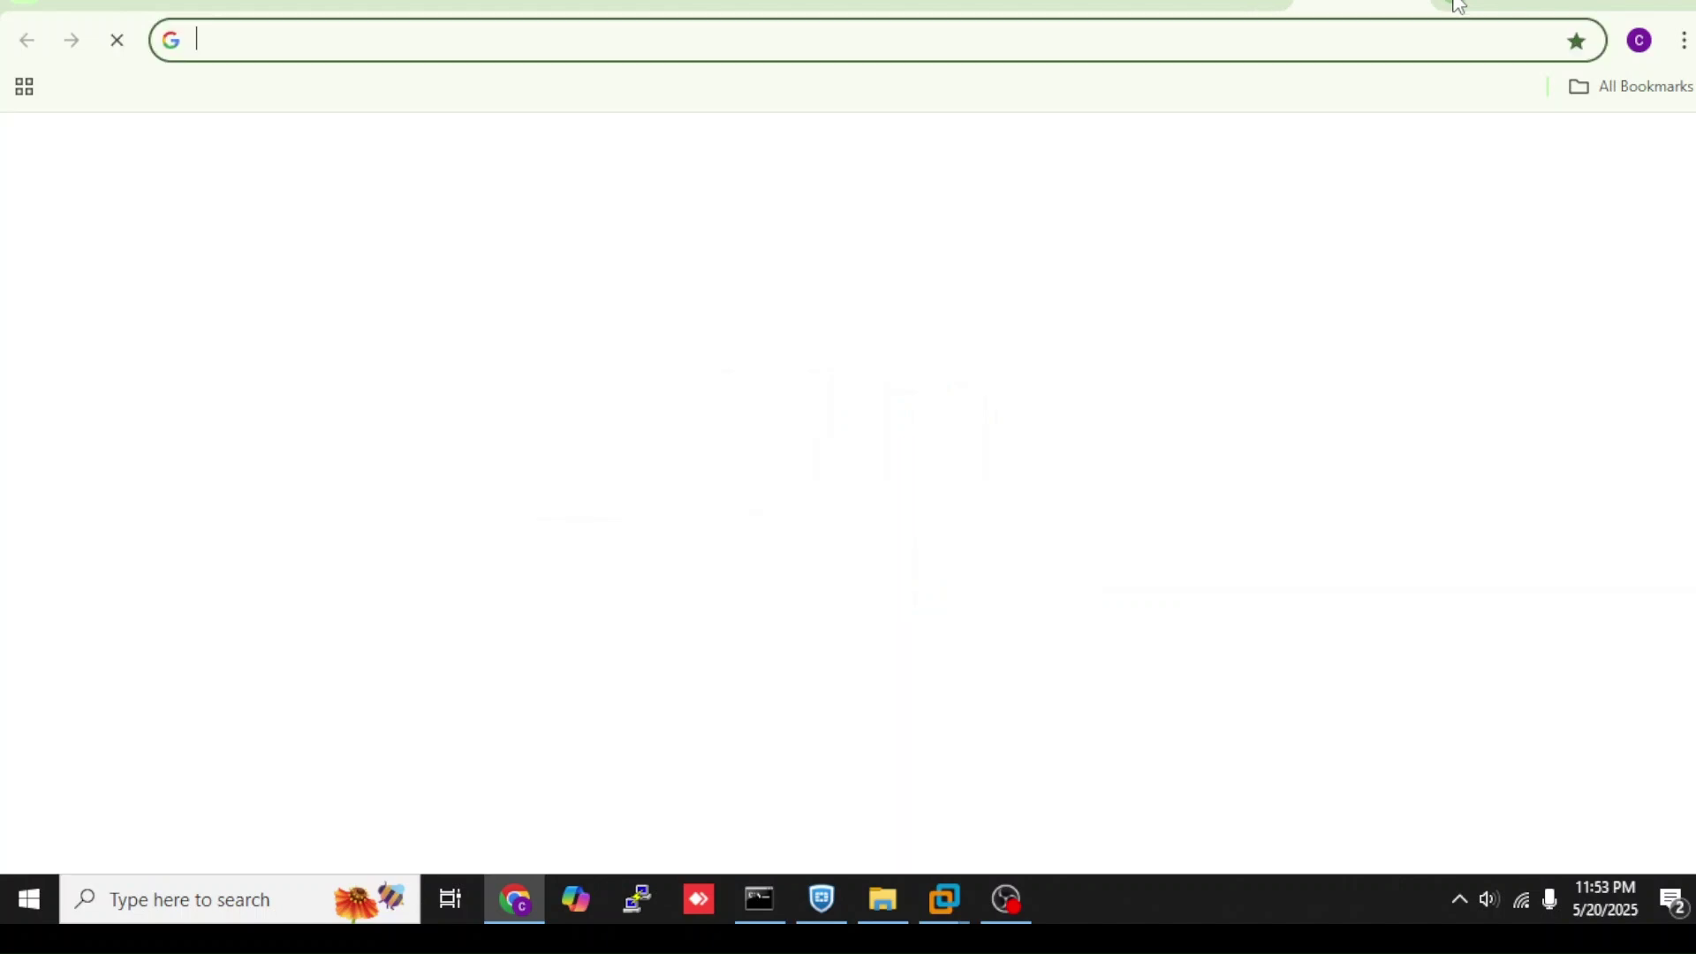
type("10.0.254.100")
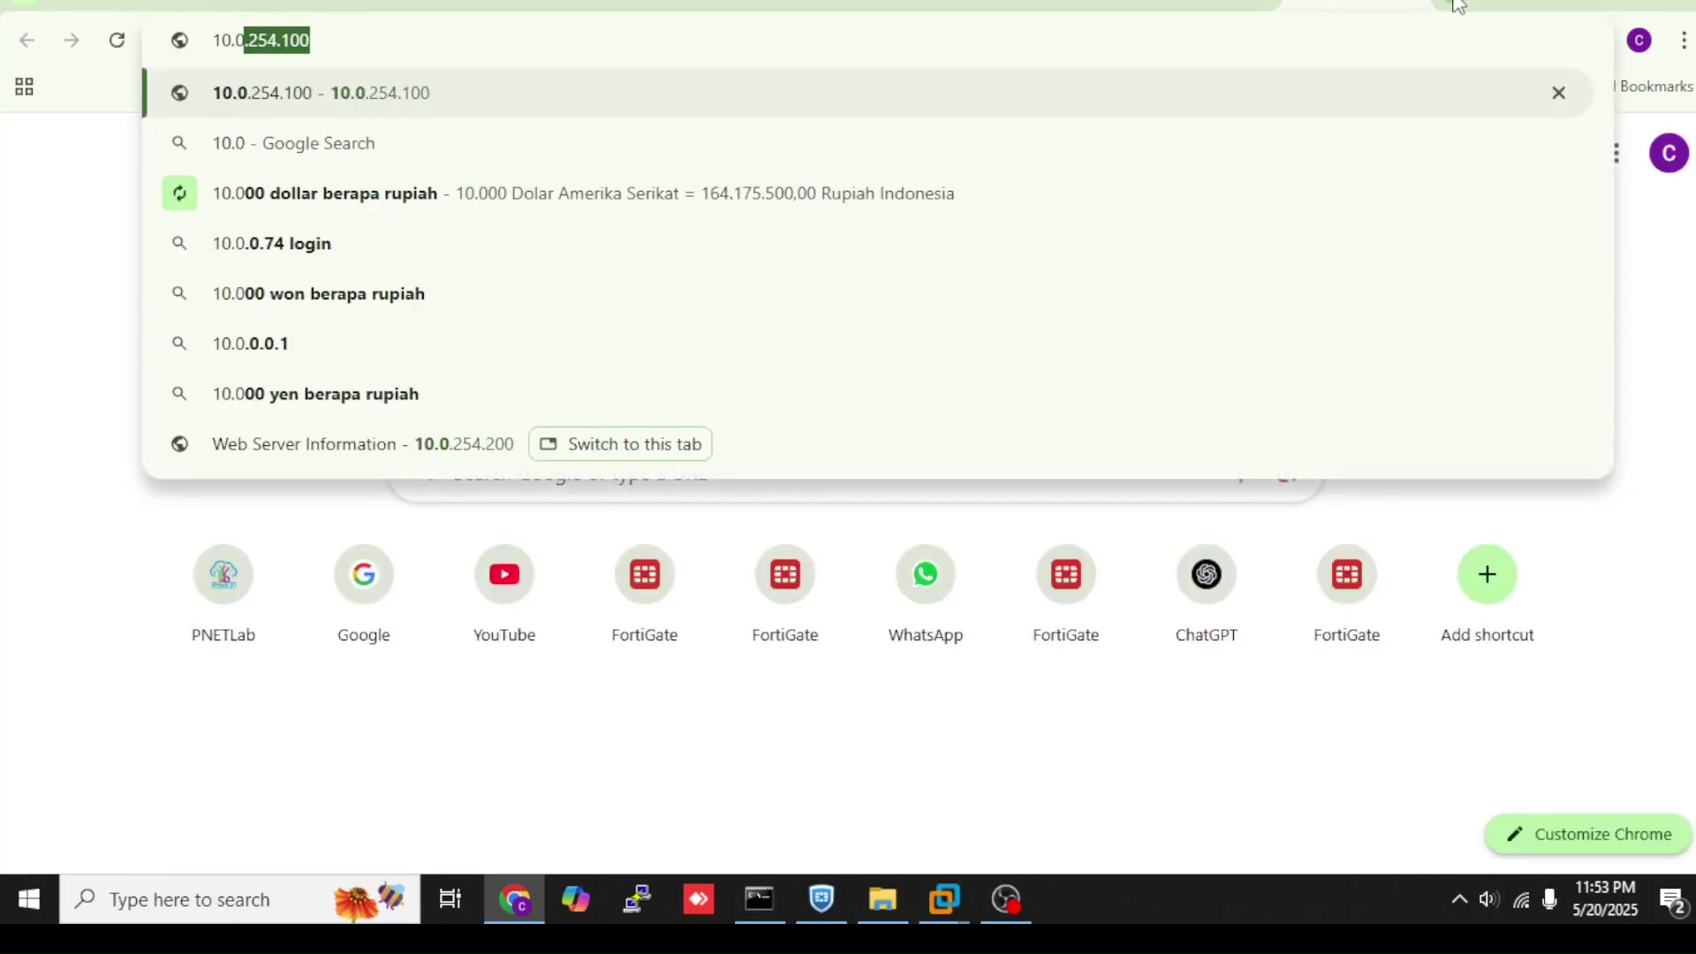
key("Return")
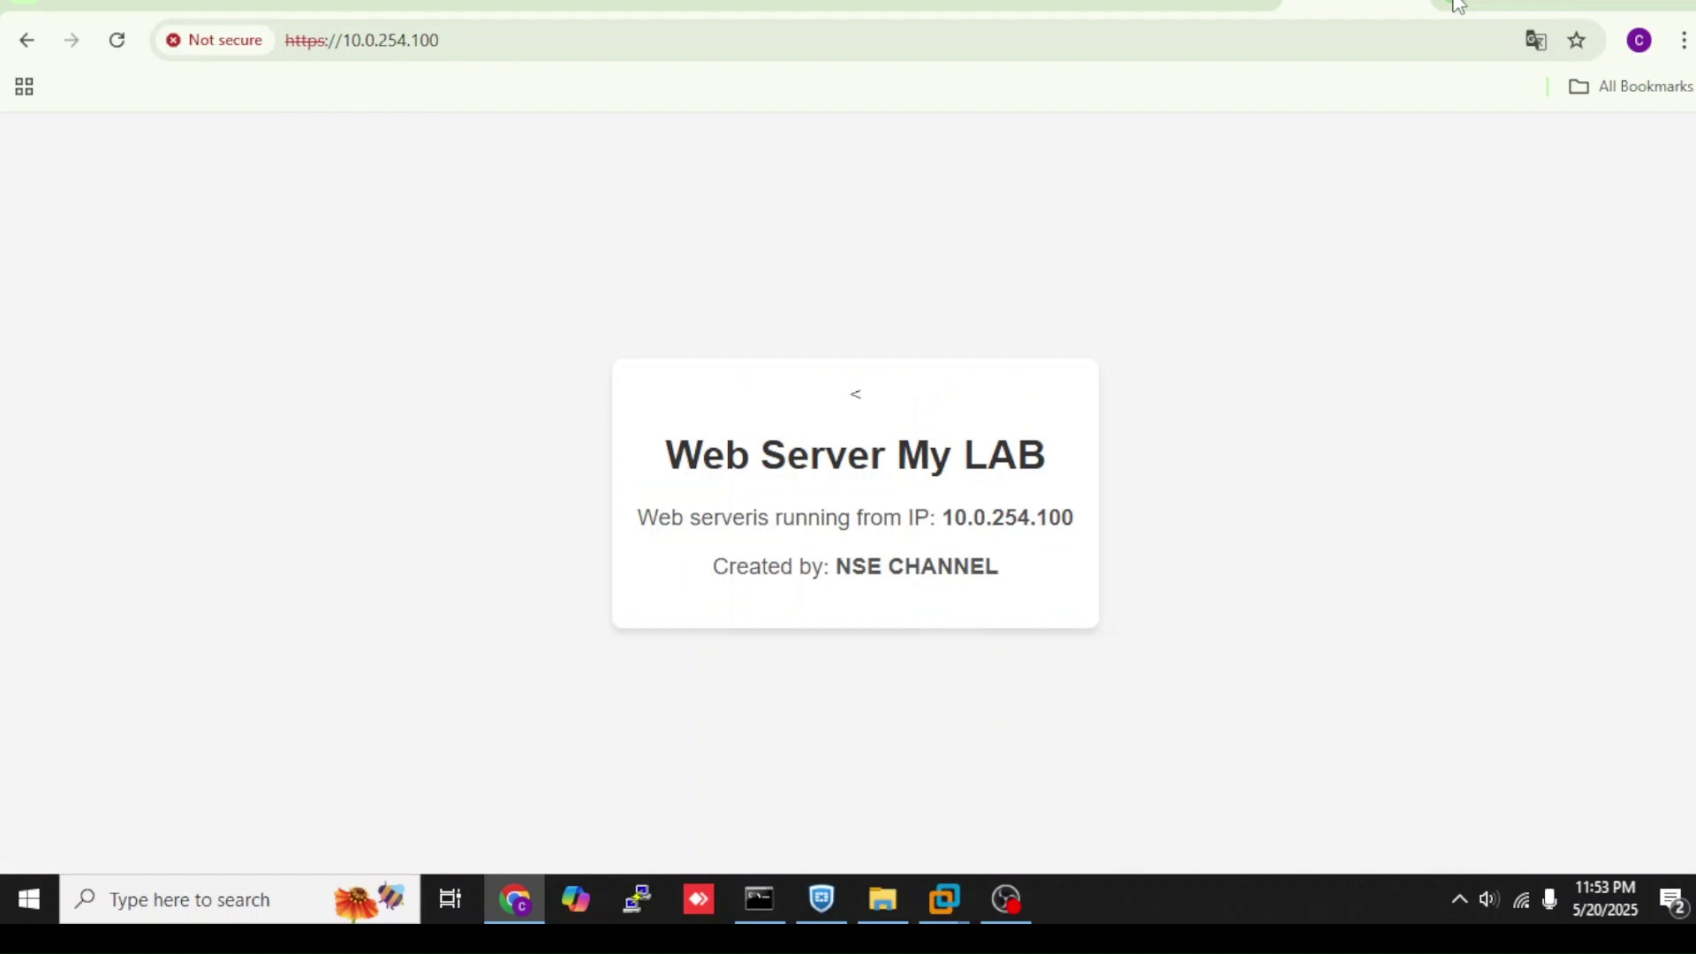
left_click(916, 7)
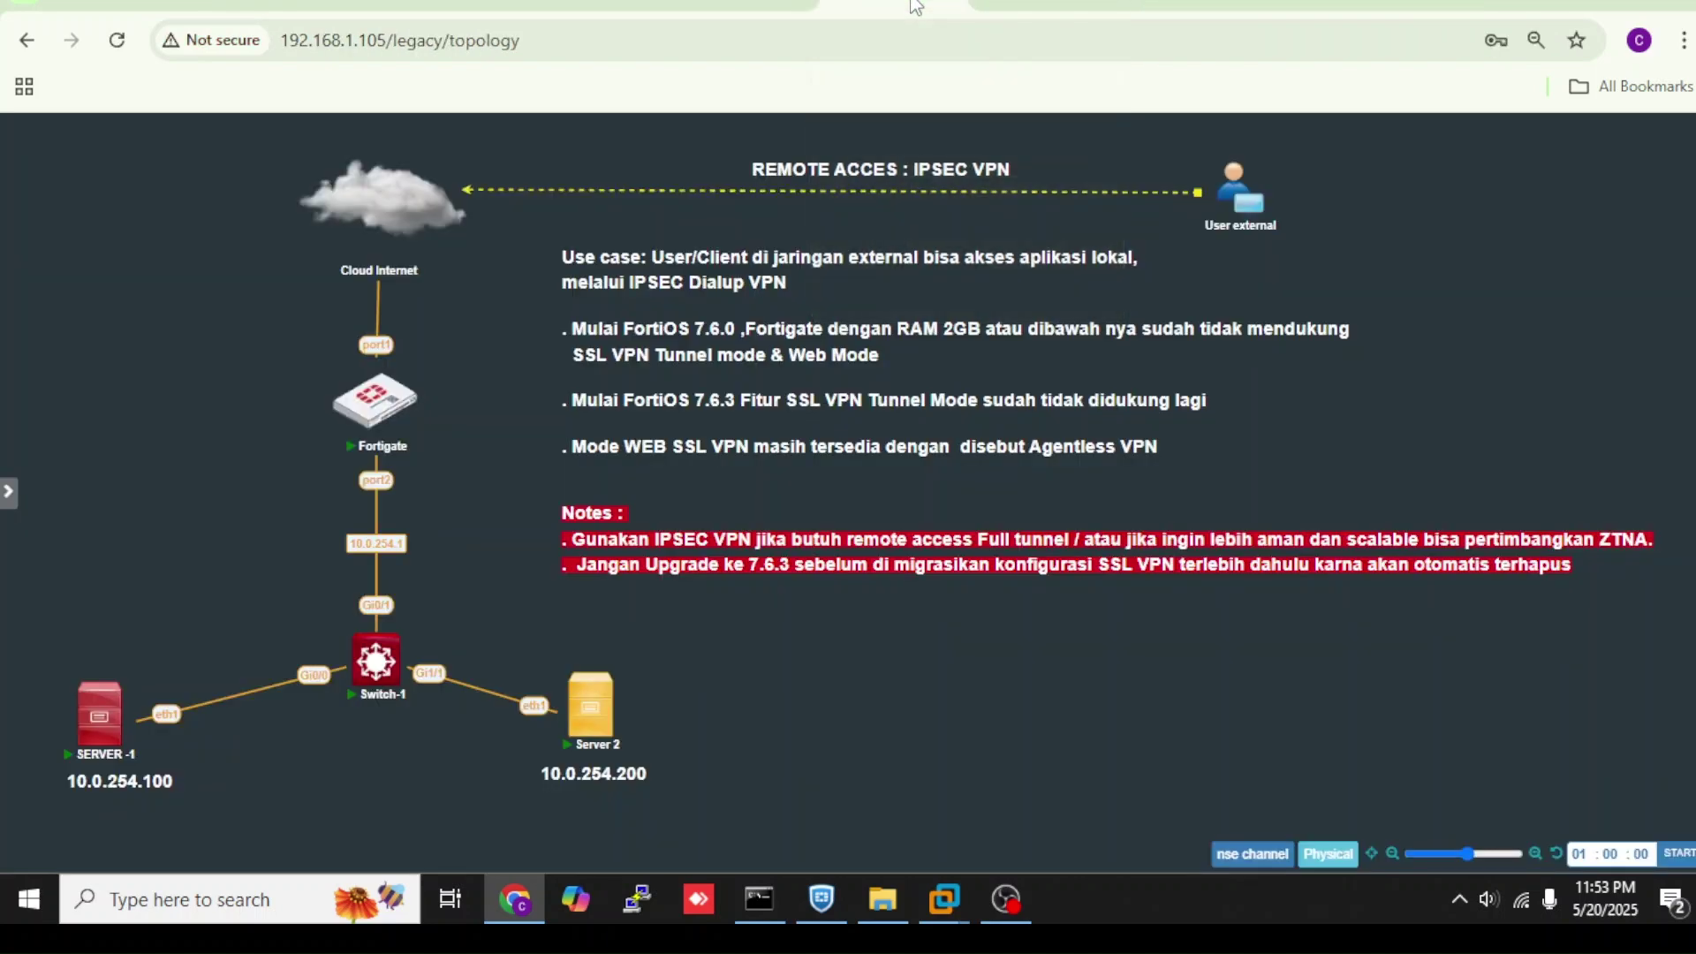